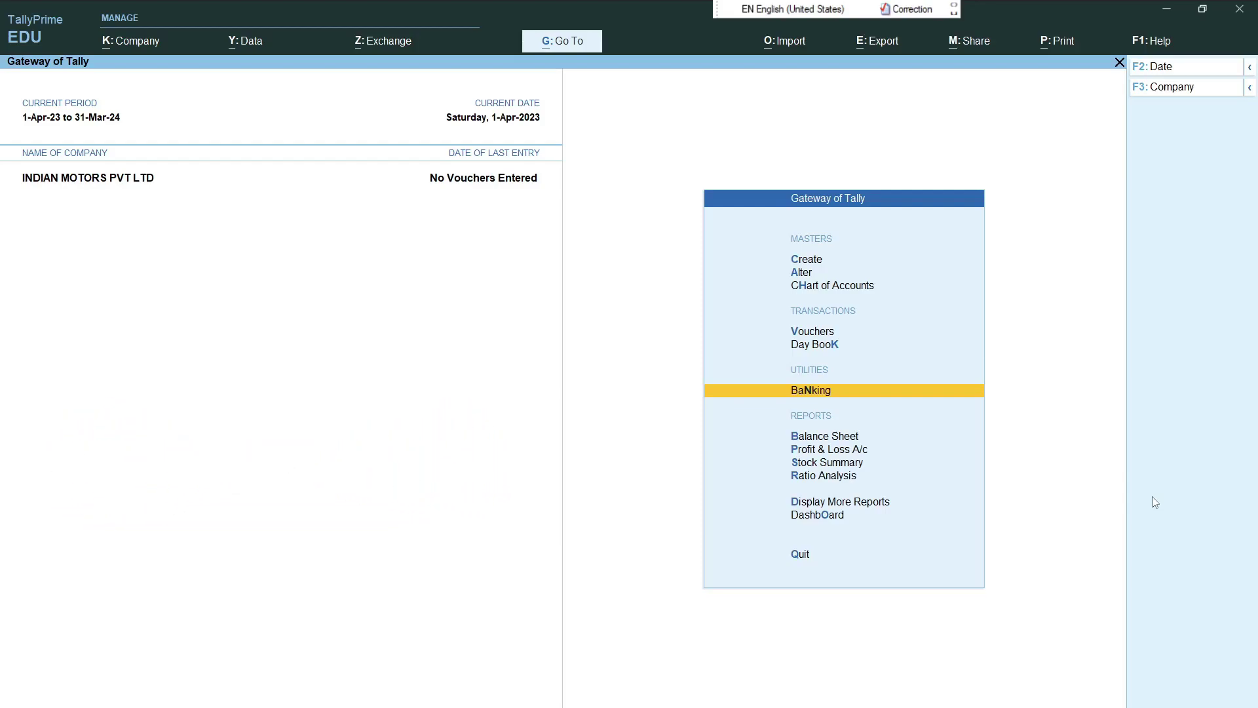
- Create a new ledger named AXIS BANK under Bank Accounts
key("Up")
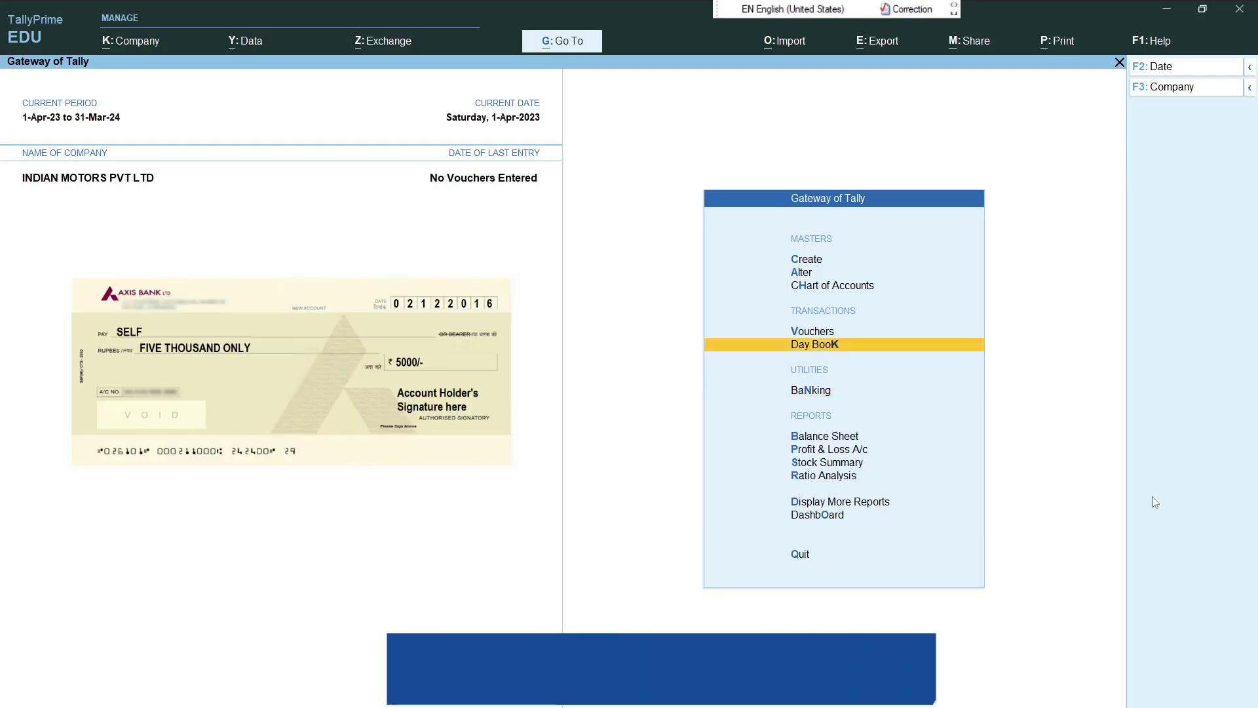
key("Up")
key("Up")
key("Up")
key("Up")
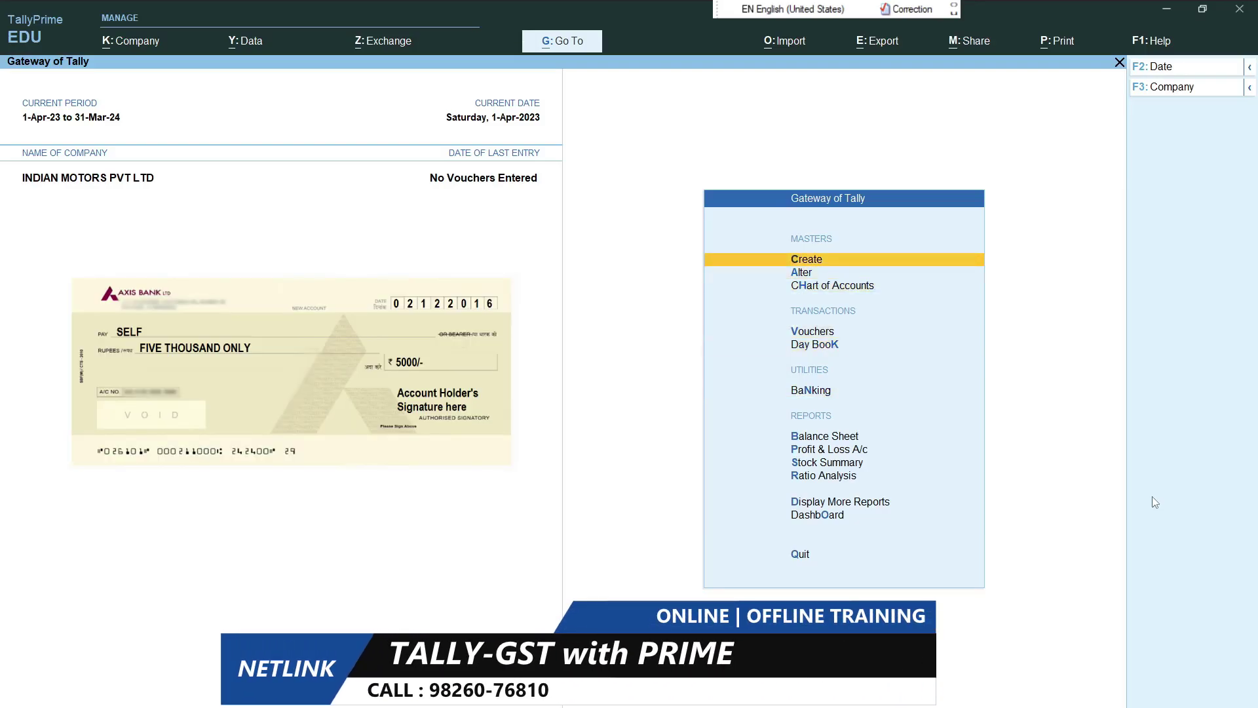
key("Return")
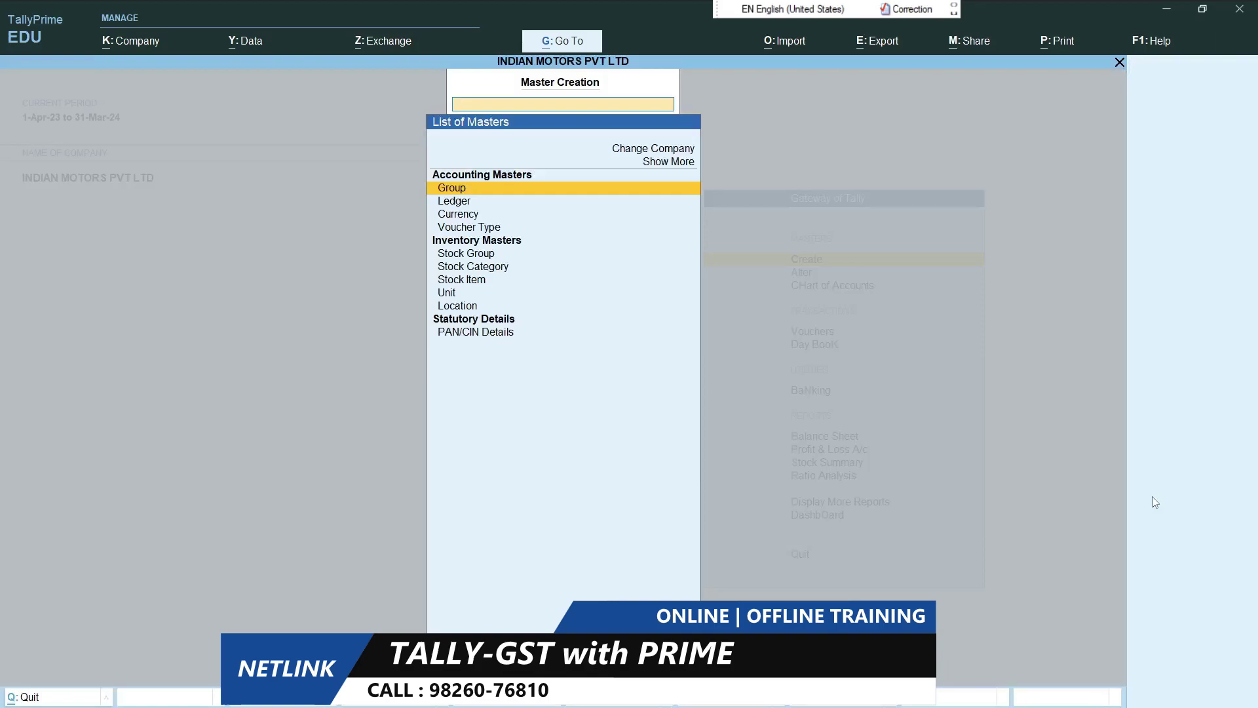
key("Down")
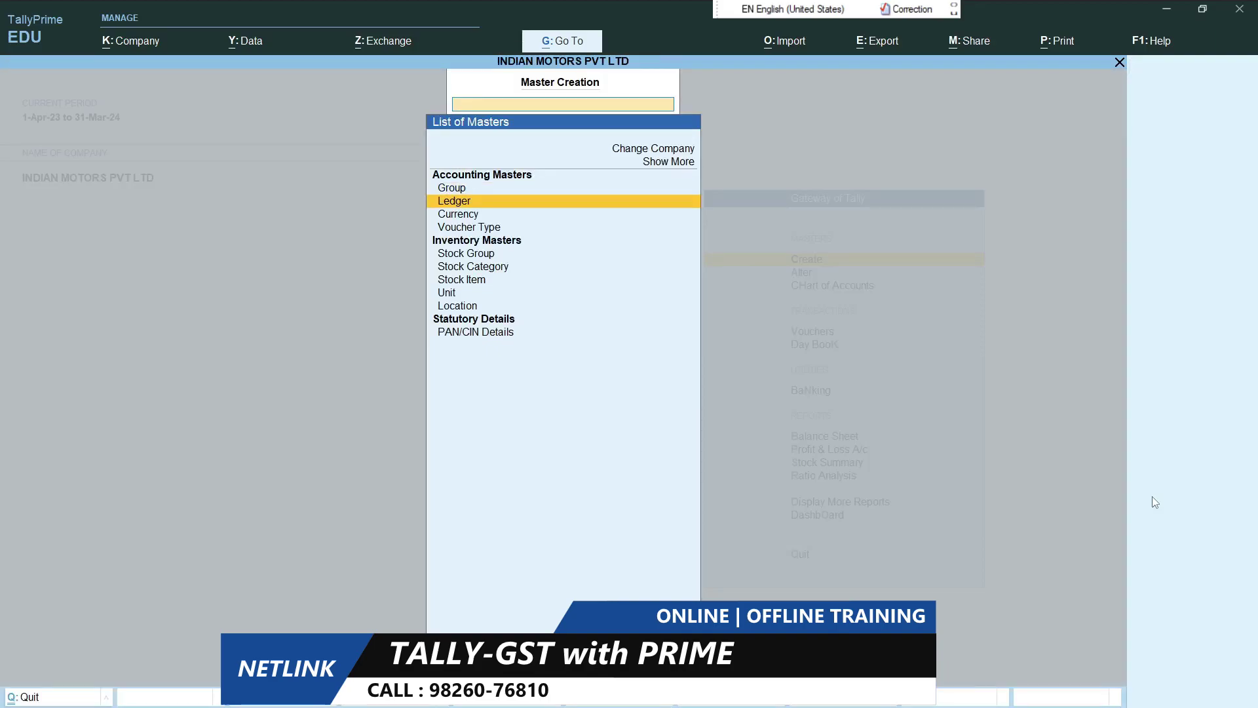
key("Return")
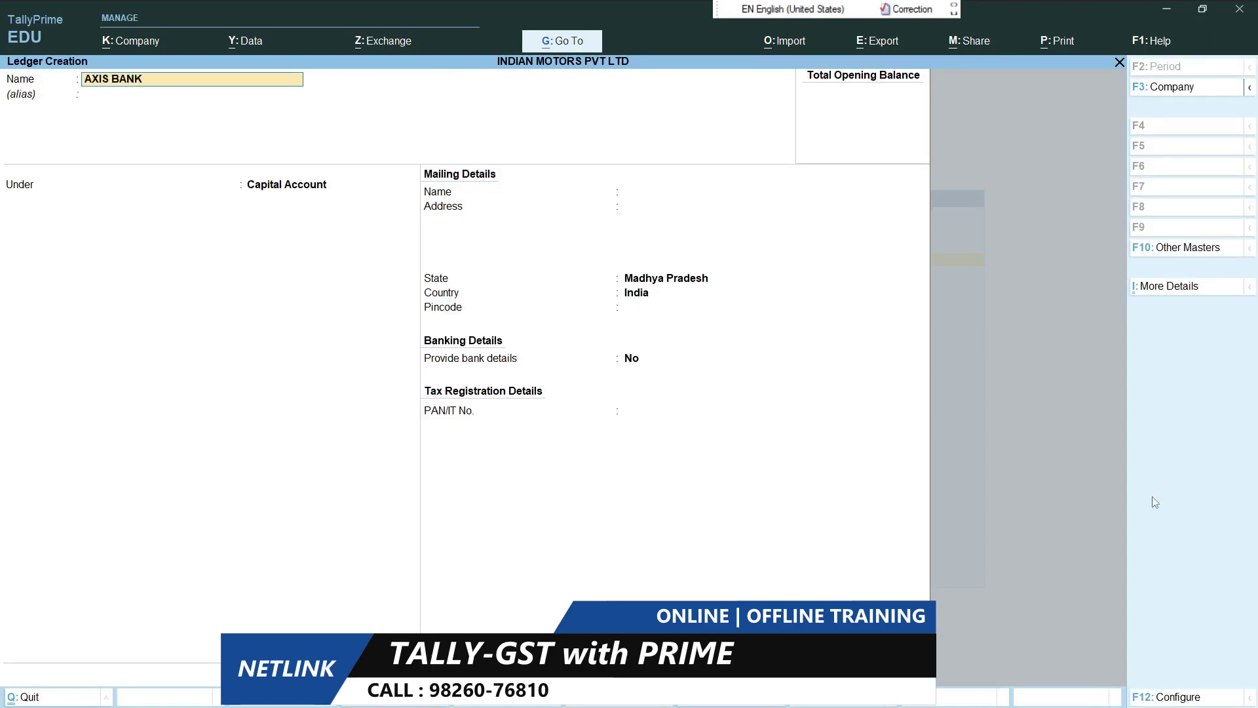
key("Return")
key("Return")
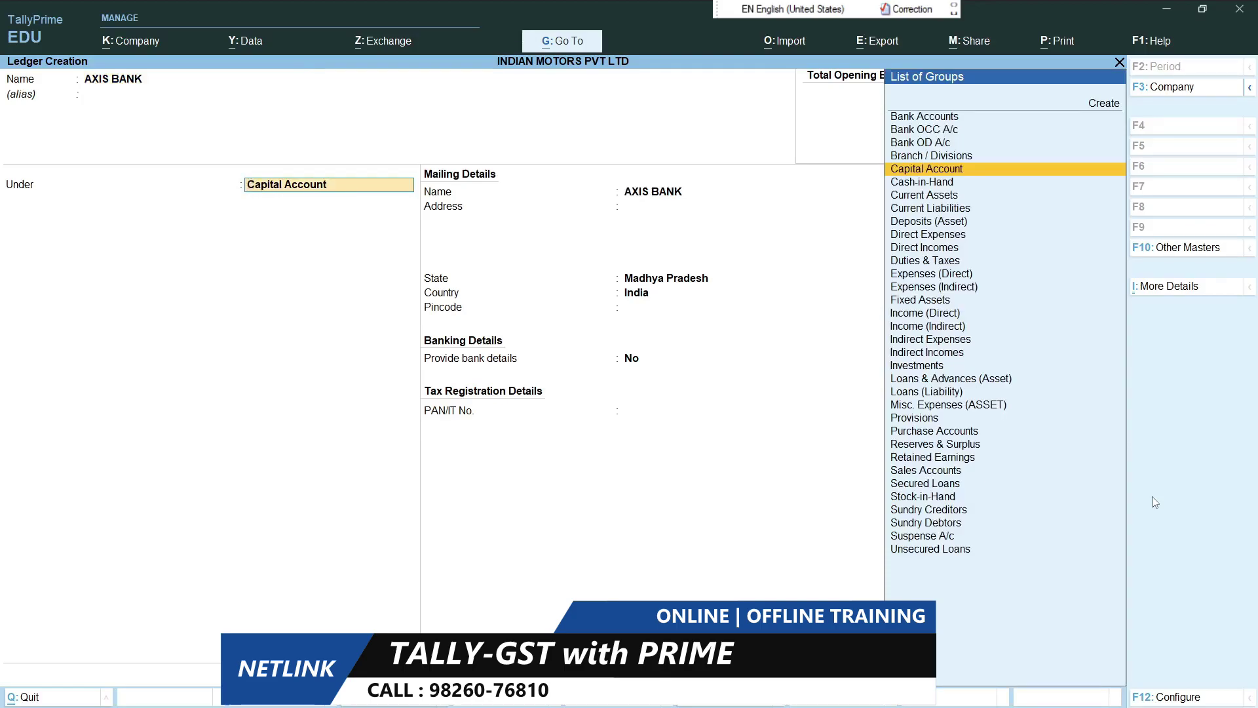
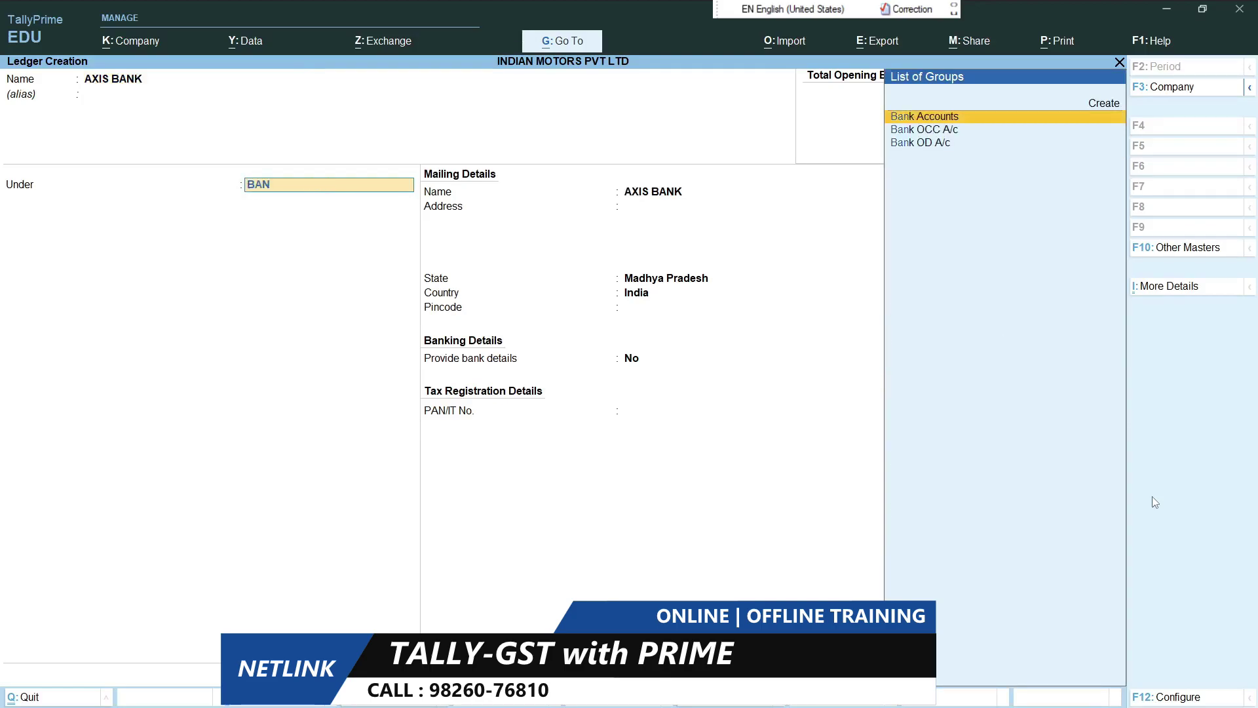
key("Return")
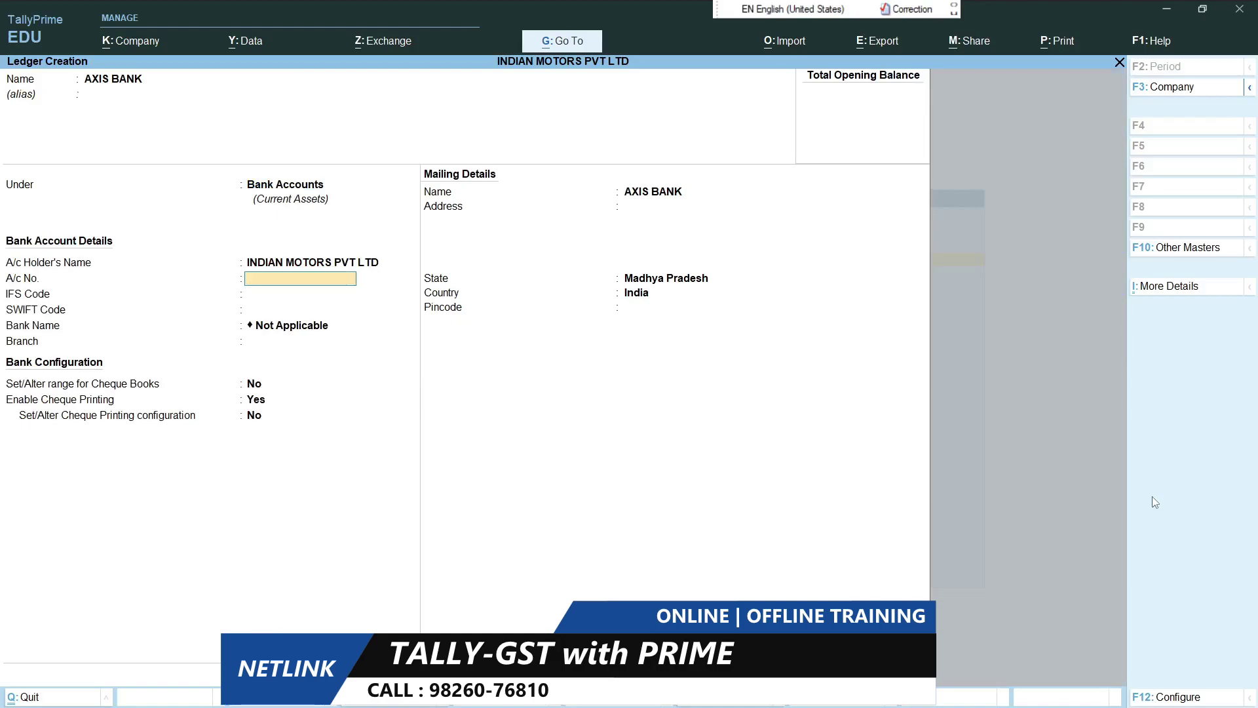
key("Return")
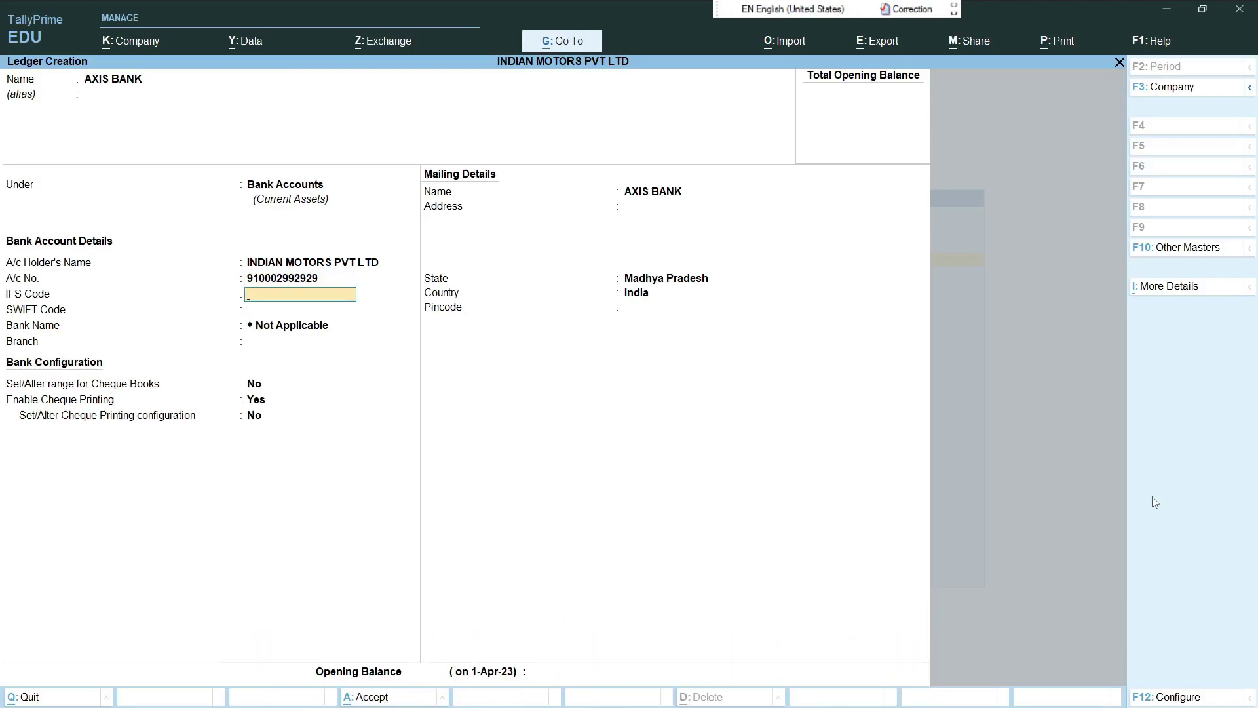
key("Return")
key("Return")
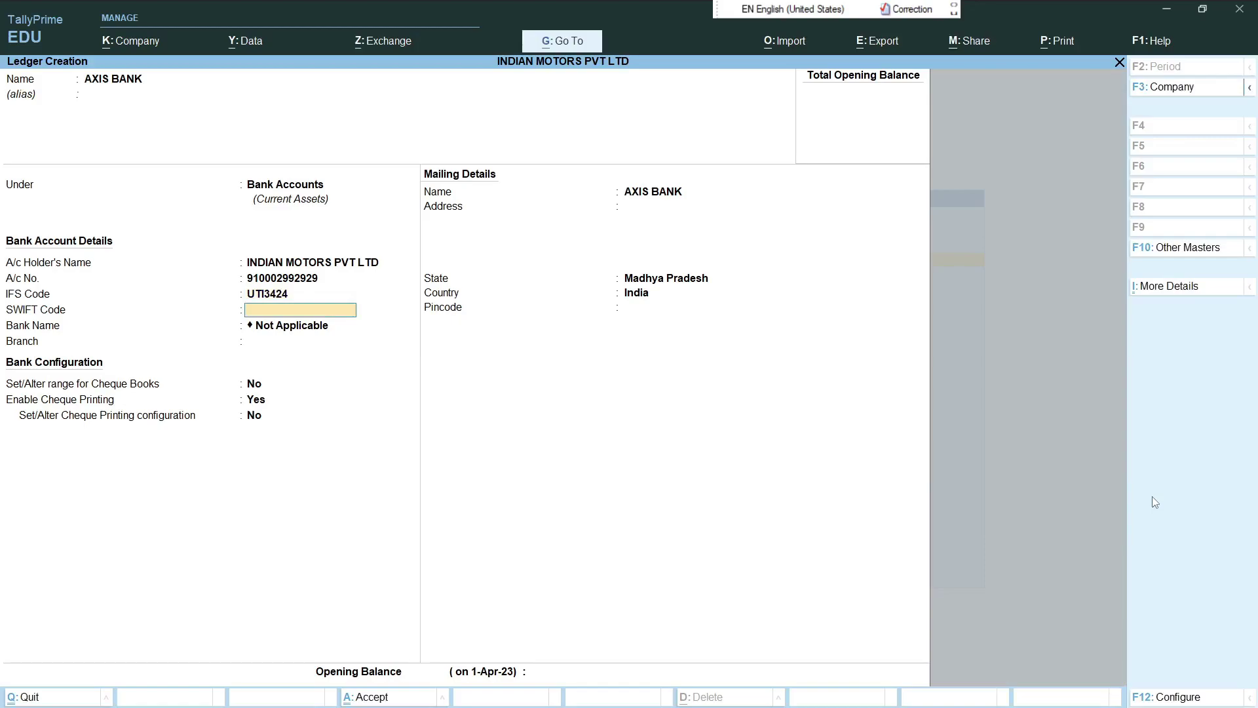
key("Return")
key("Return")
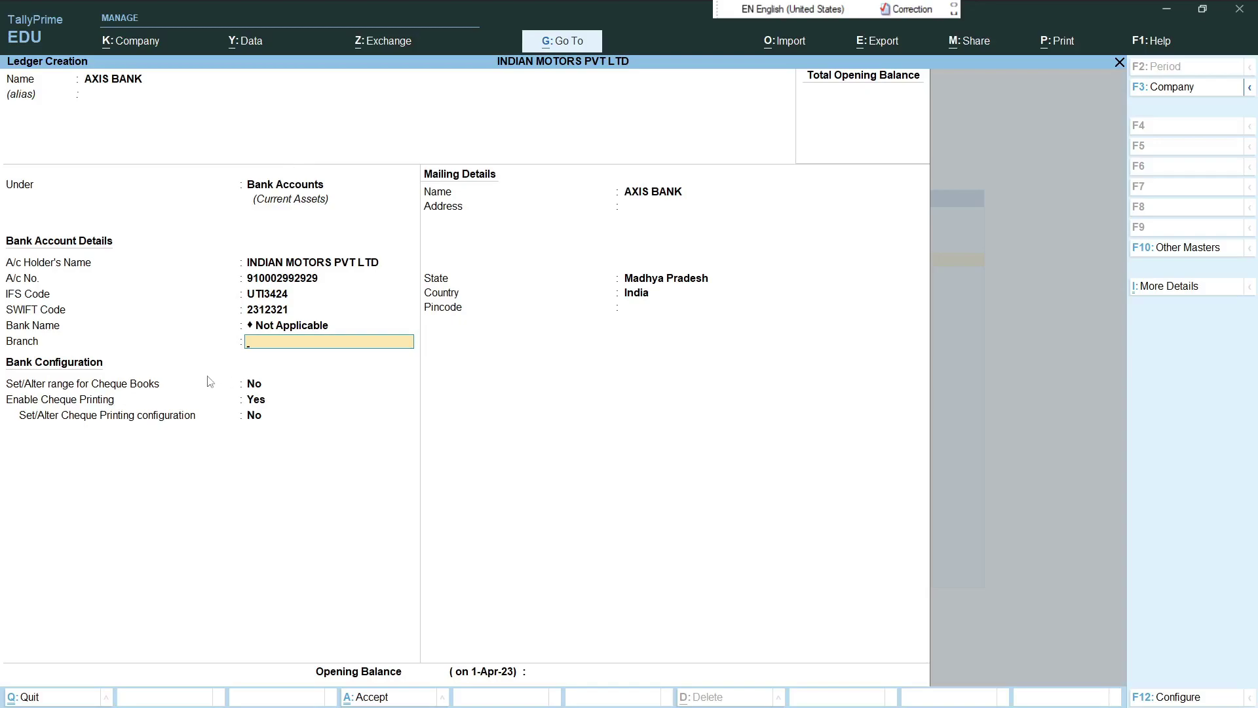
key("Return")
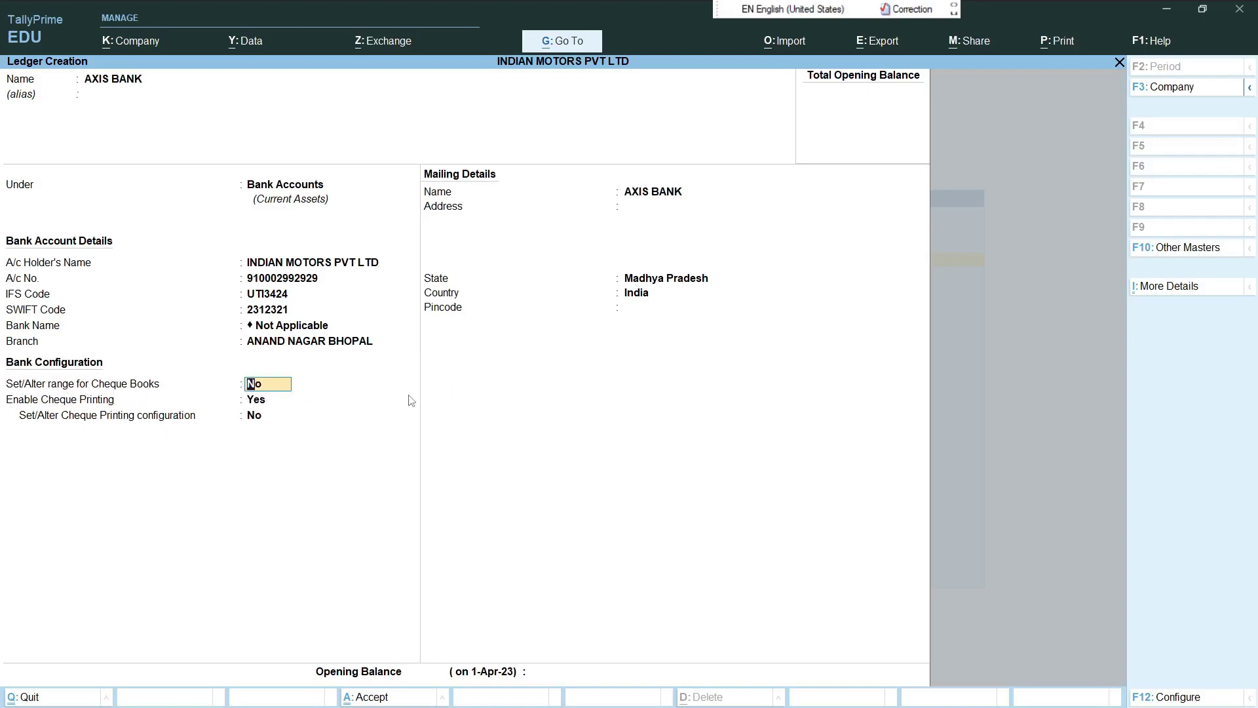
- Add a 25-cheque book, numbers 000001 to 000025, named INDIAN MOTORS PVT LTD, to AXIS BANK
key("Return")
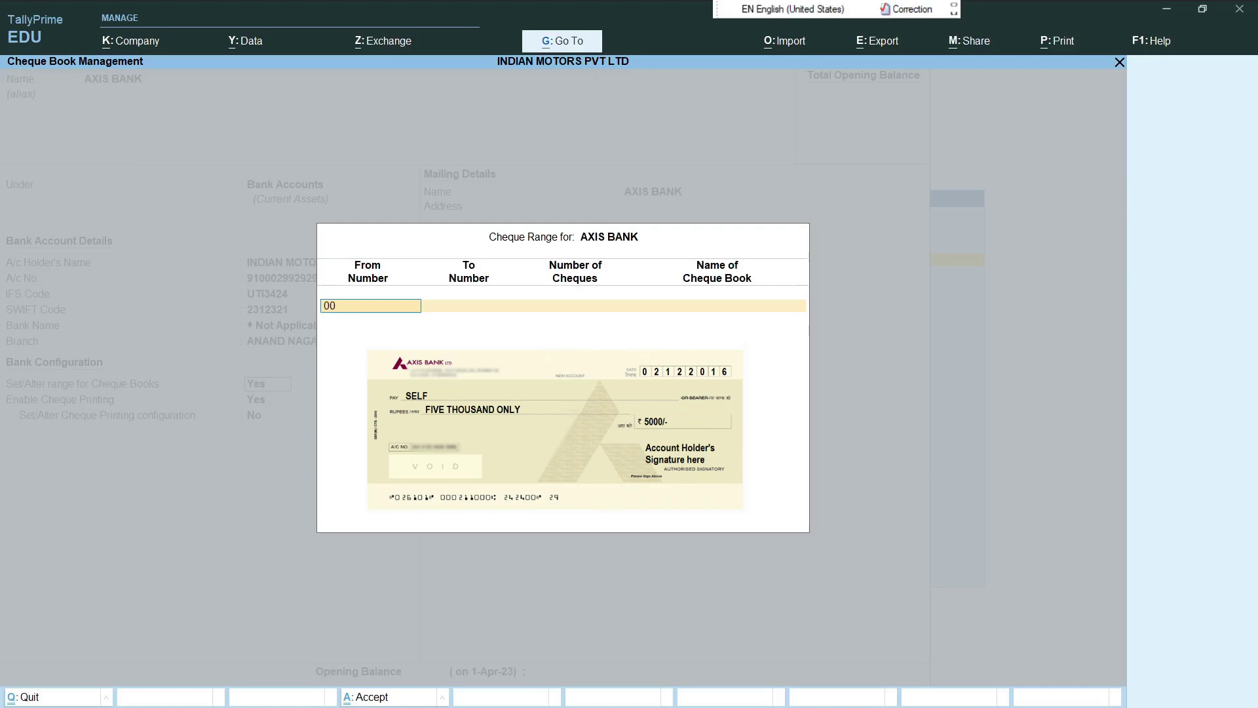
left_click(471, 305)
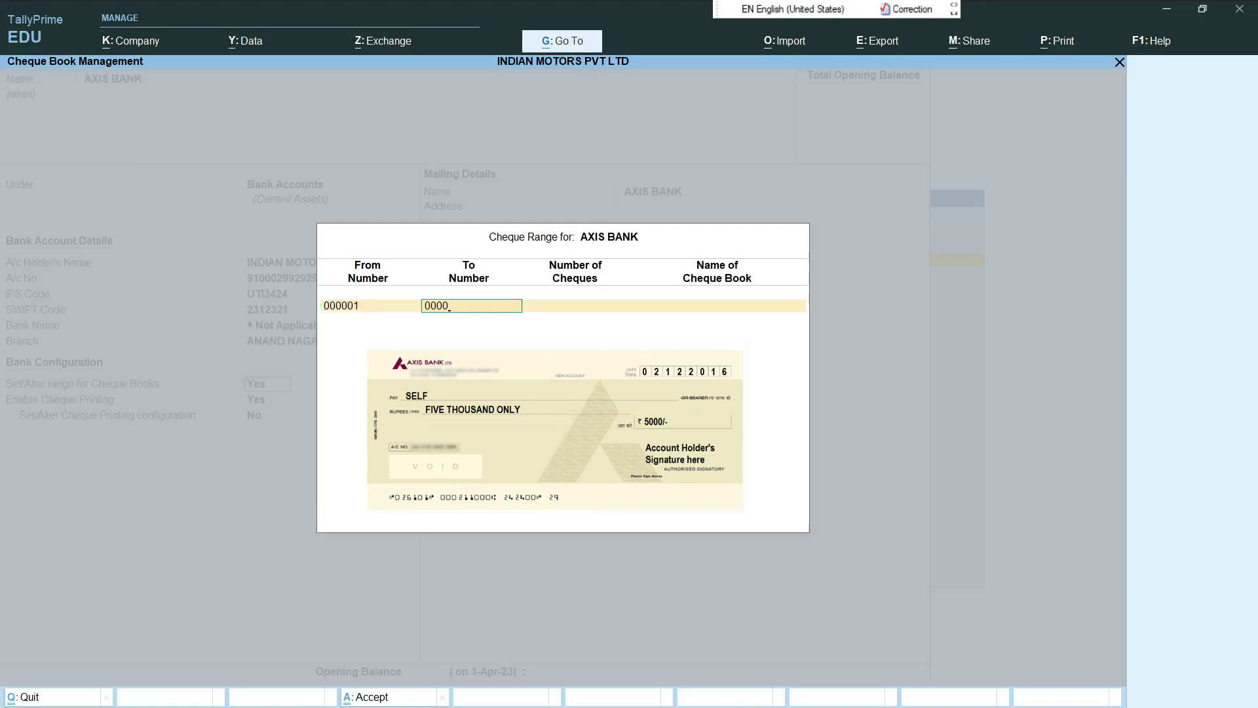
type("000025")
key("Return")
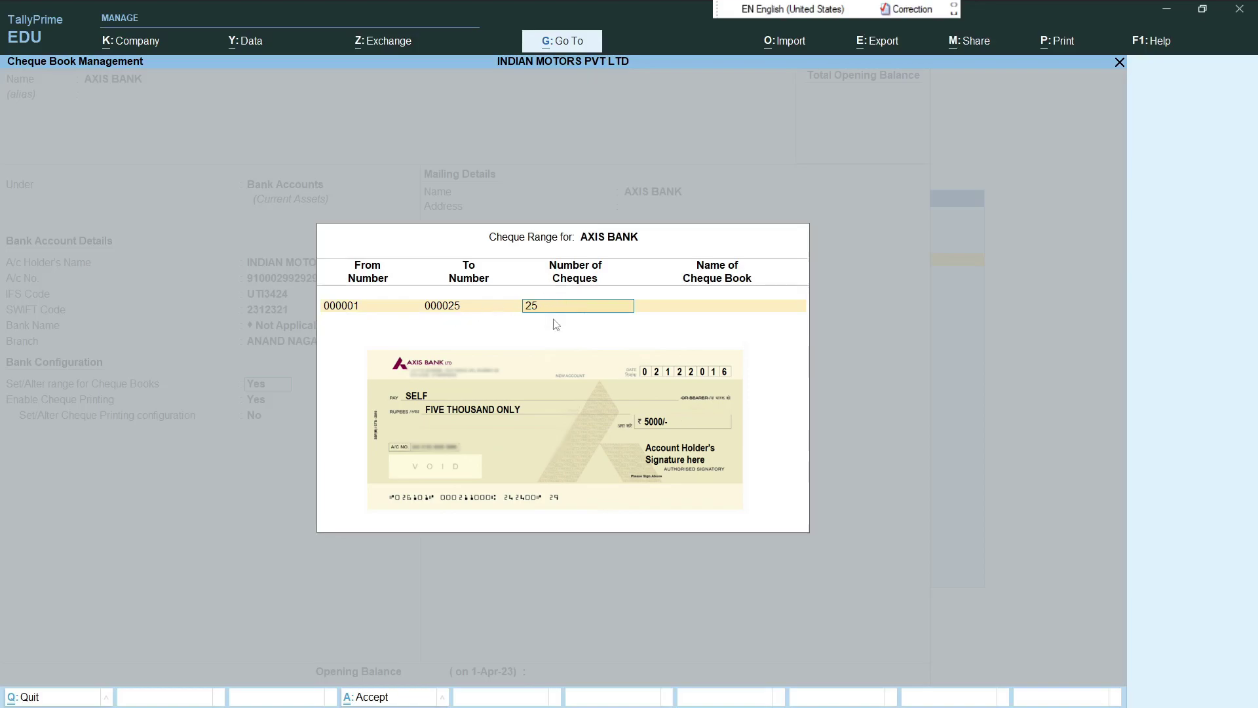
key("Return")
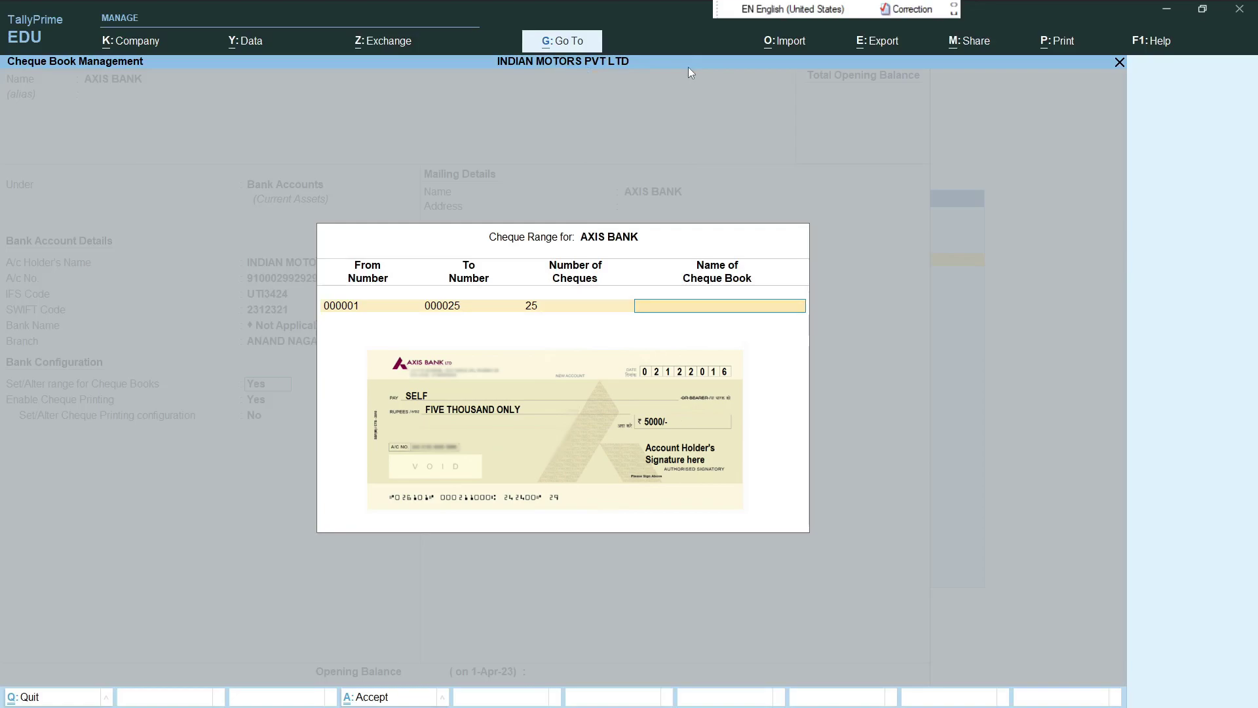
type("INDIAN MOTORS PVT LTD")
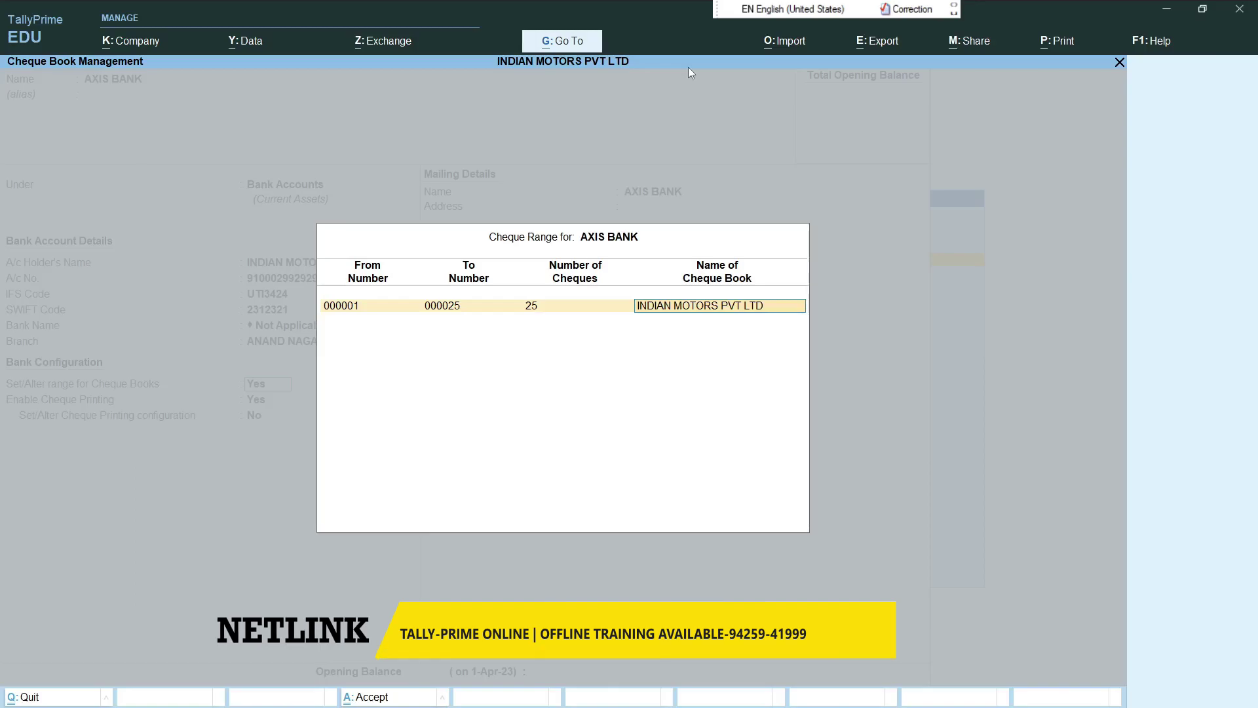
key("Return")
key("Return")
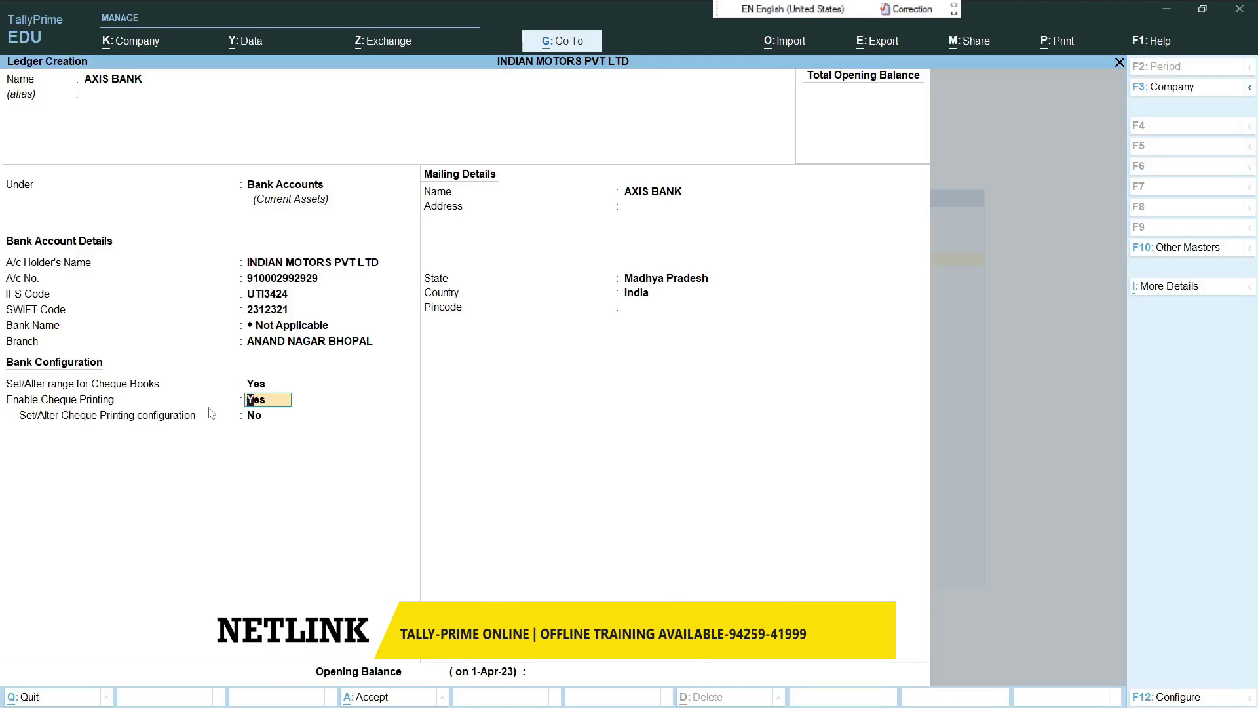
- Set 'Set/Alter Cheque Printing configuration' to Yes and return to the AXIS BANK ledger form
key("Return")
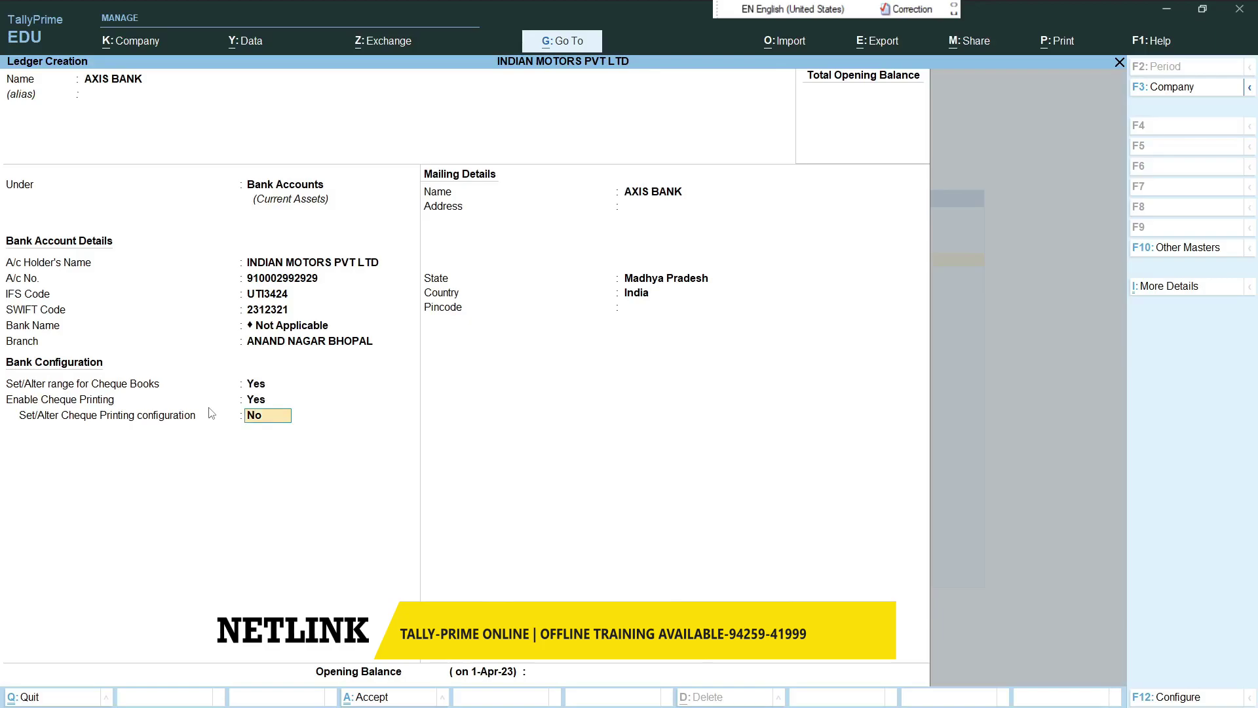
key("y")
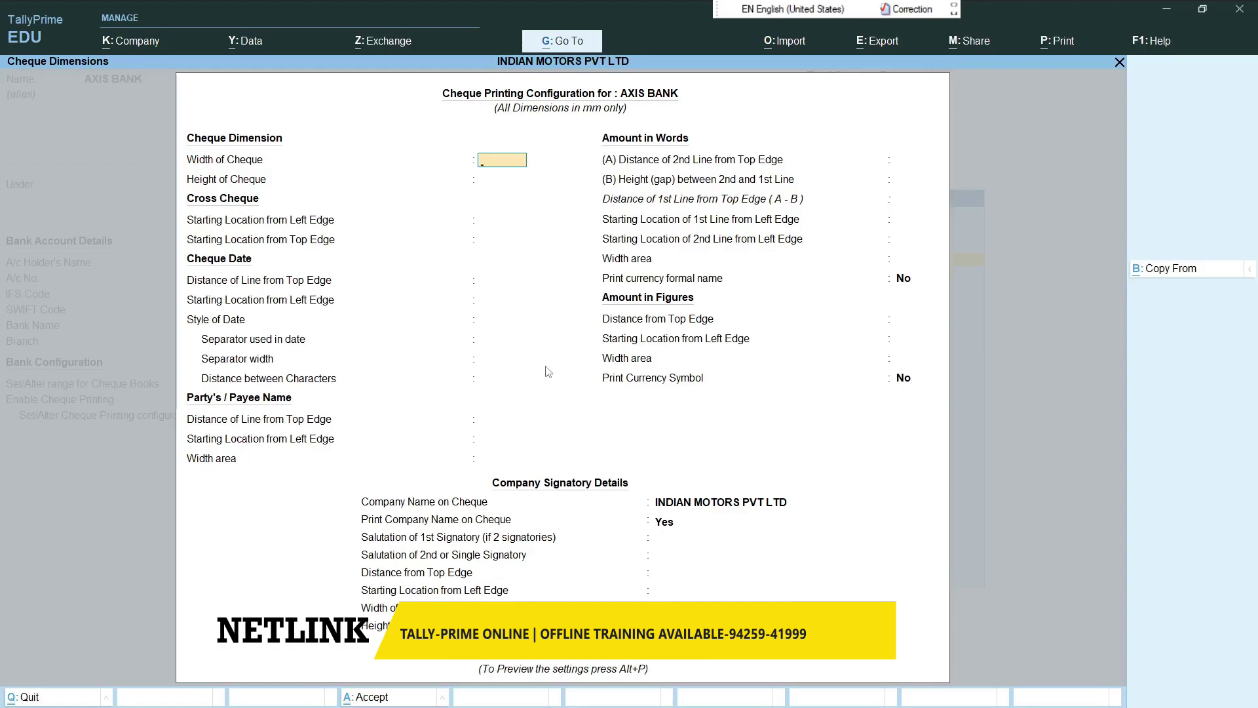
key("Escape")
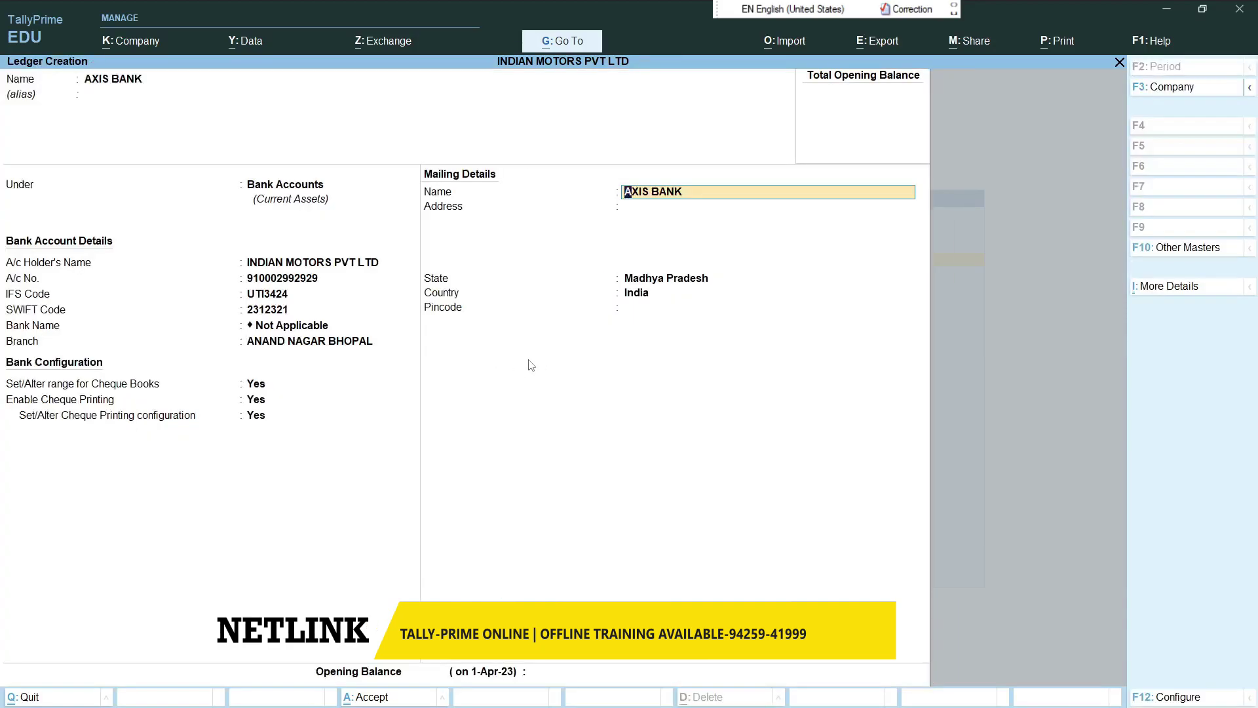
- Save the AXIS BANK ledger and go to voucher entry, landing on Payment voucher No. 1
key("Return")
key("Return")
key("Return")
key("Return")
key("Return")
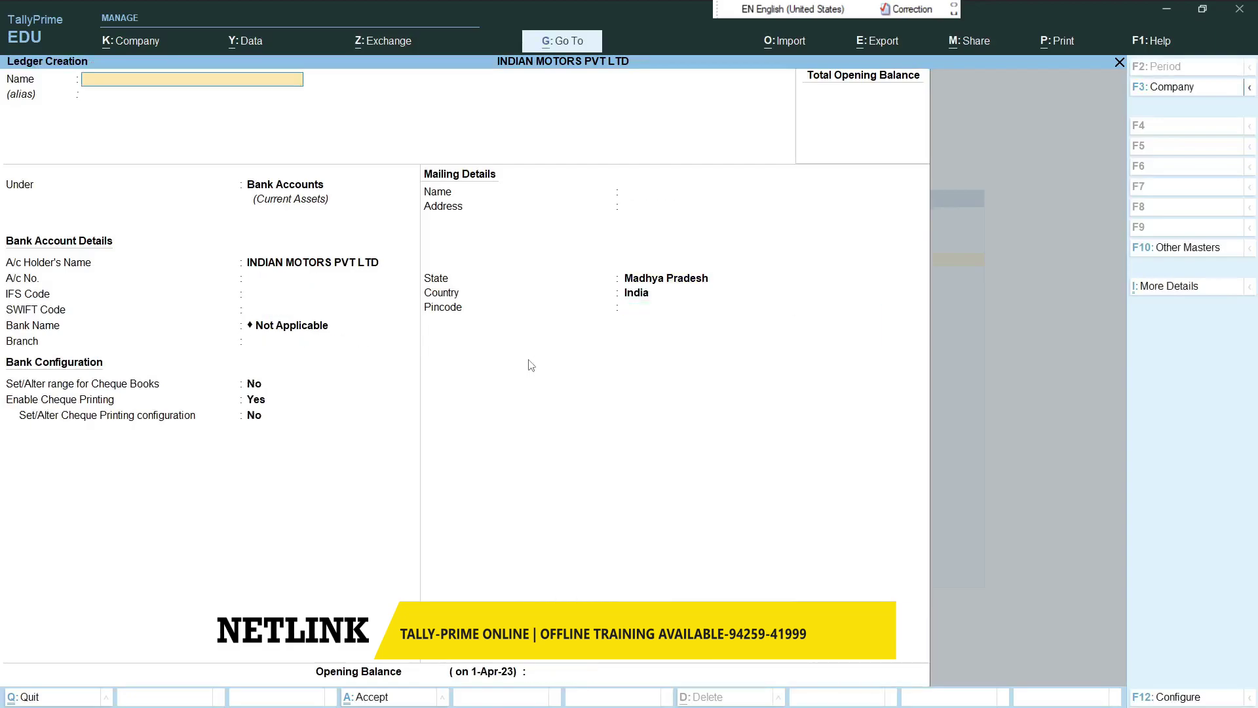
key("Escape")
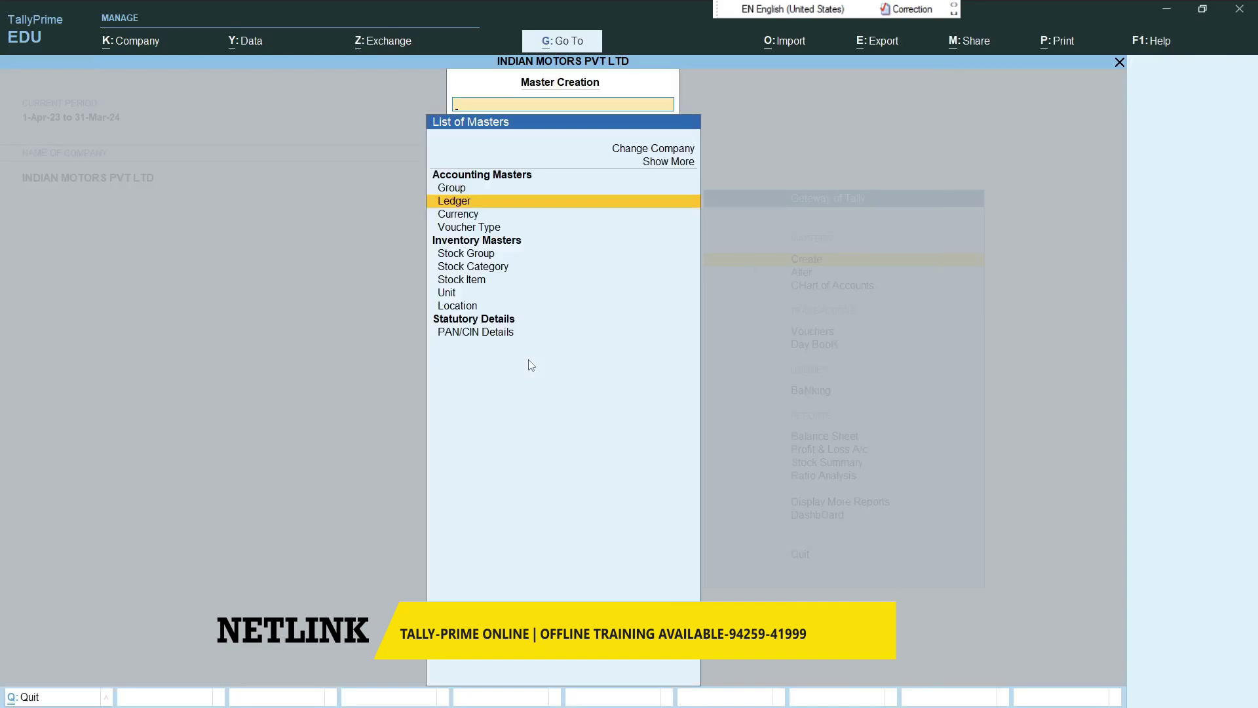
key("Escape")
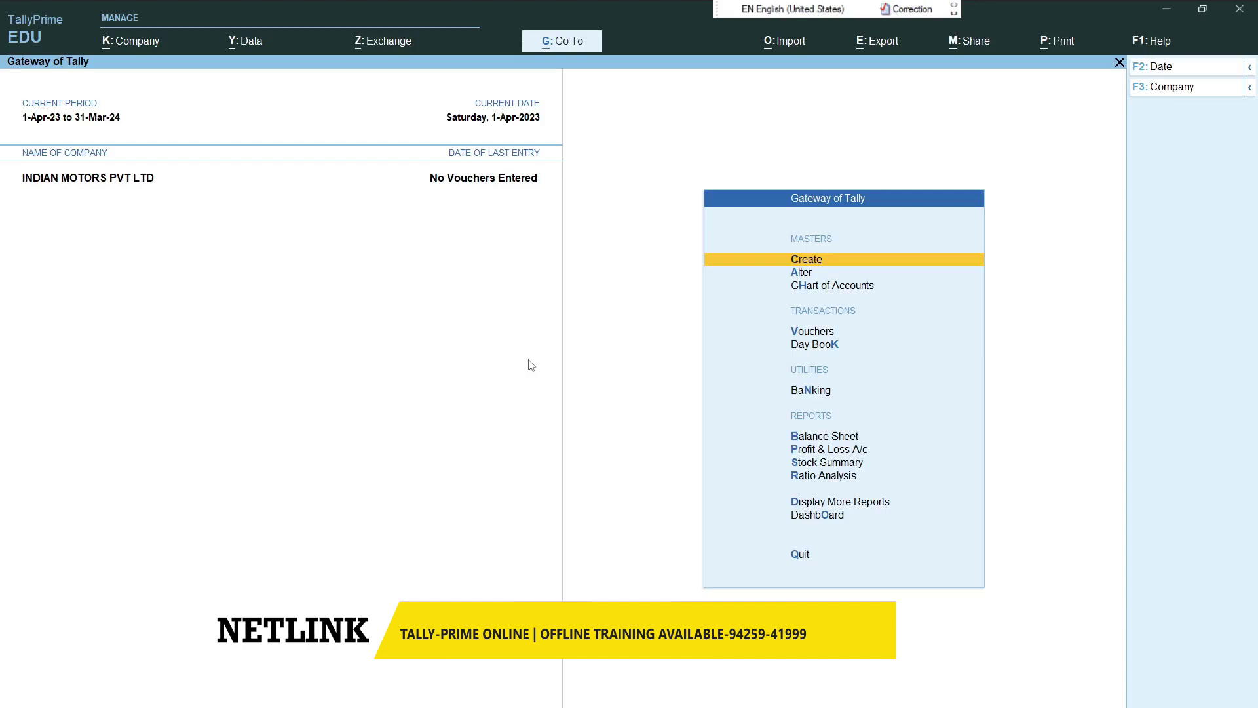
key("Down")
key("Down")
key("Down")
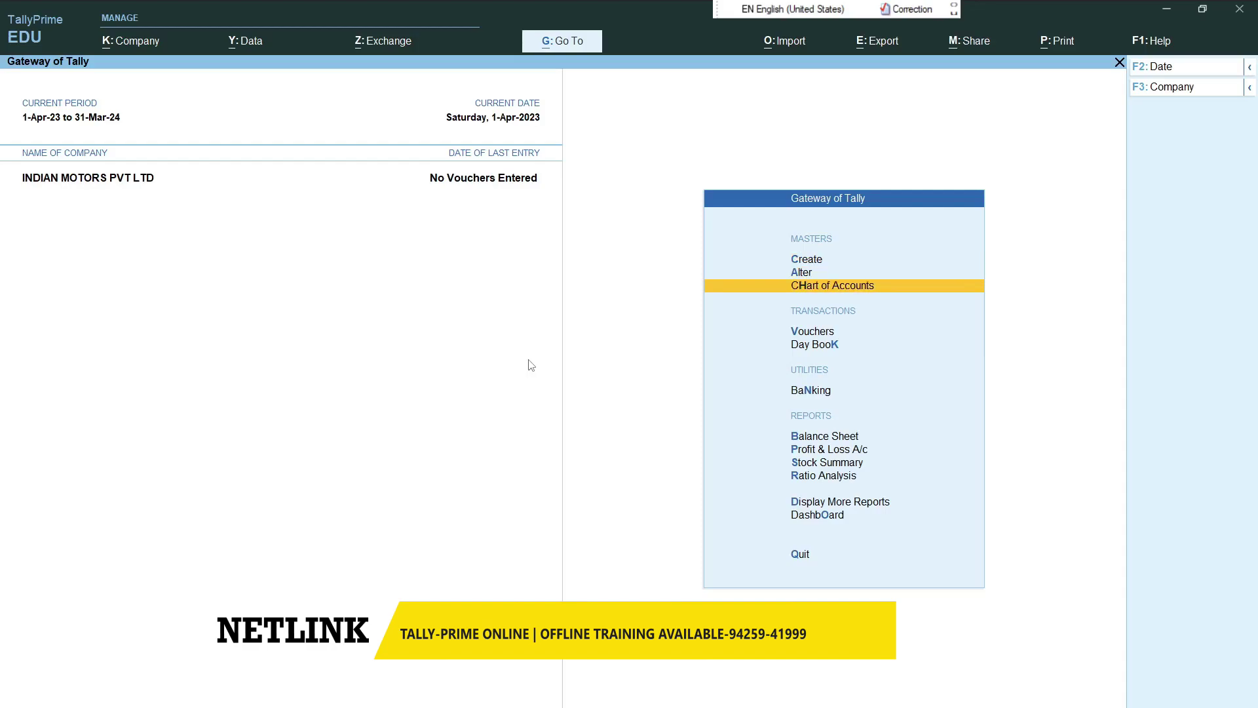
key("Return")
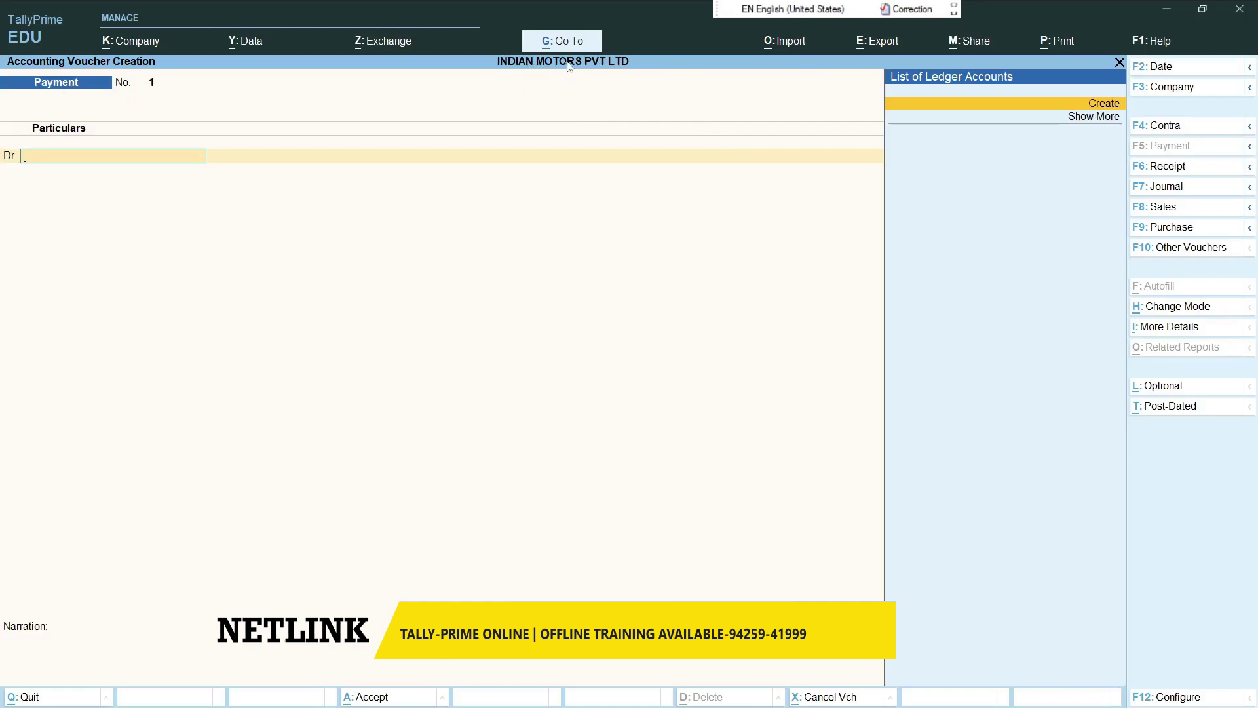
- Discard a stray ledger form, switch to Receipt, and create a CAPITAL ledger under Capital Account
left_click(1101, 107)
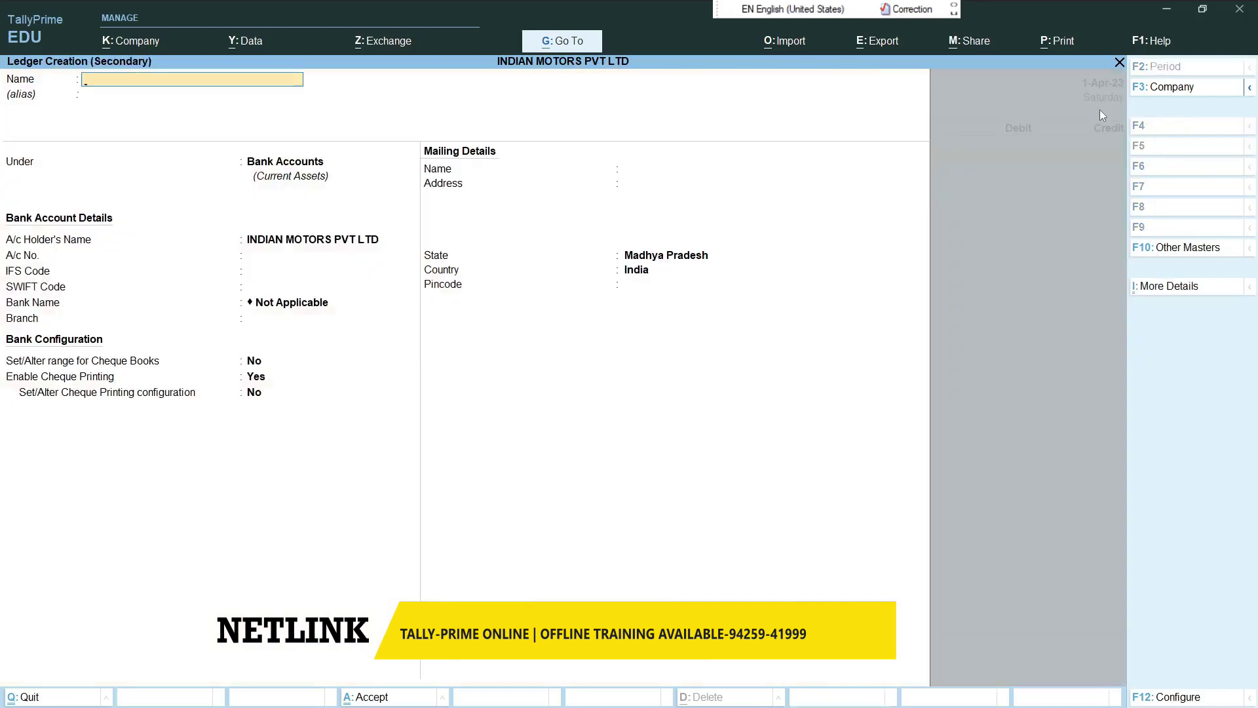
key("Escape")
key("y")
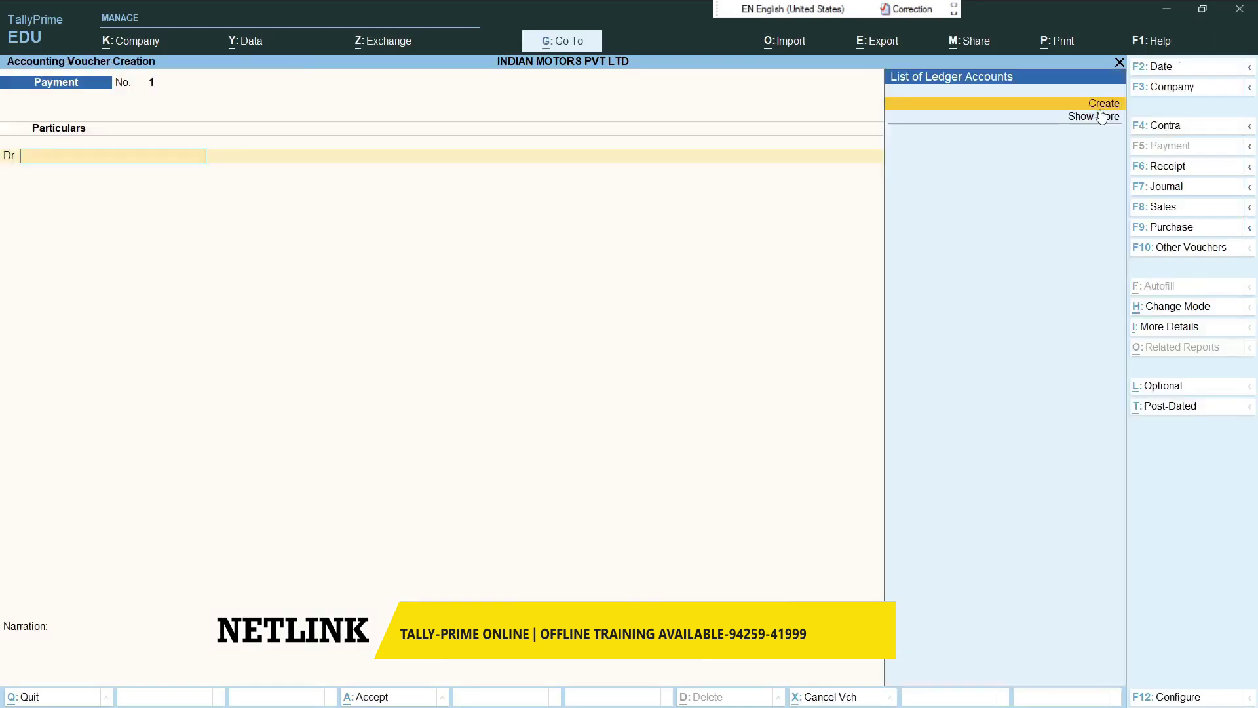
key("F6")
key("alt+c")
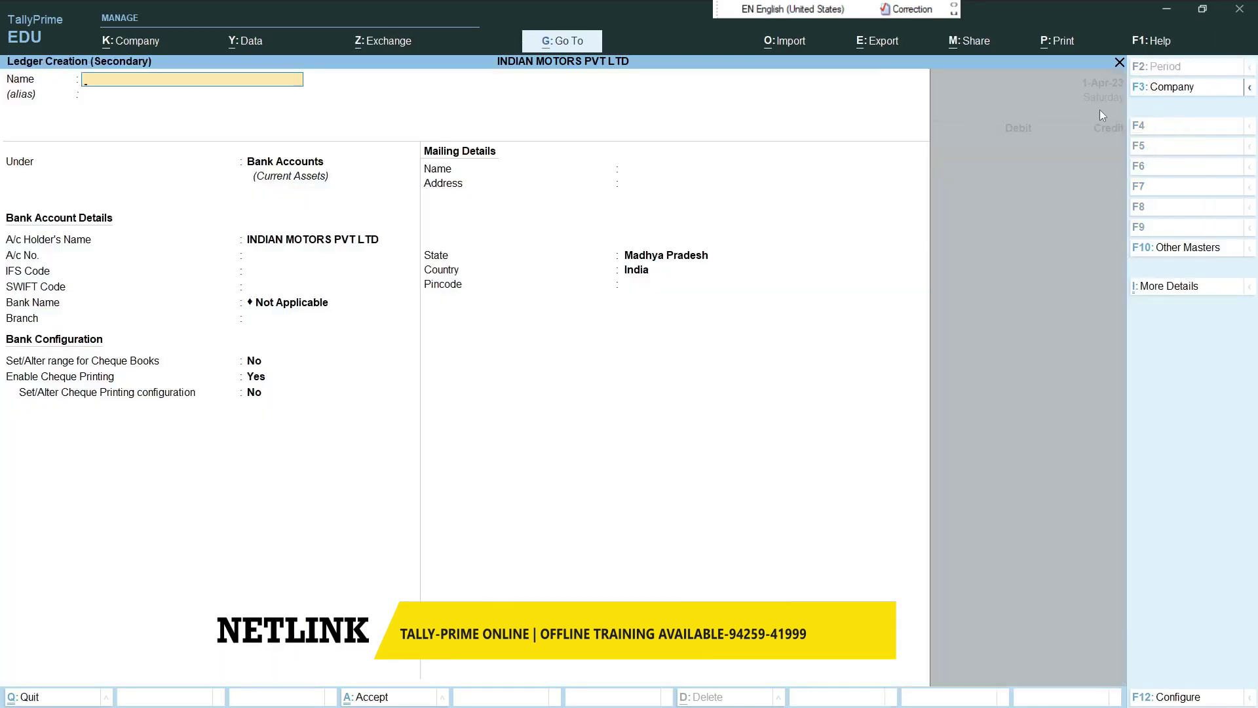
type("CAPITAL")
key("Return")
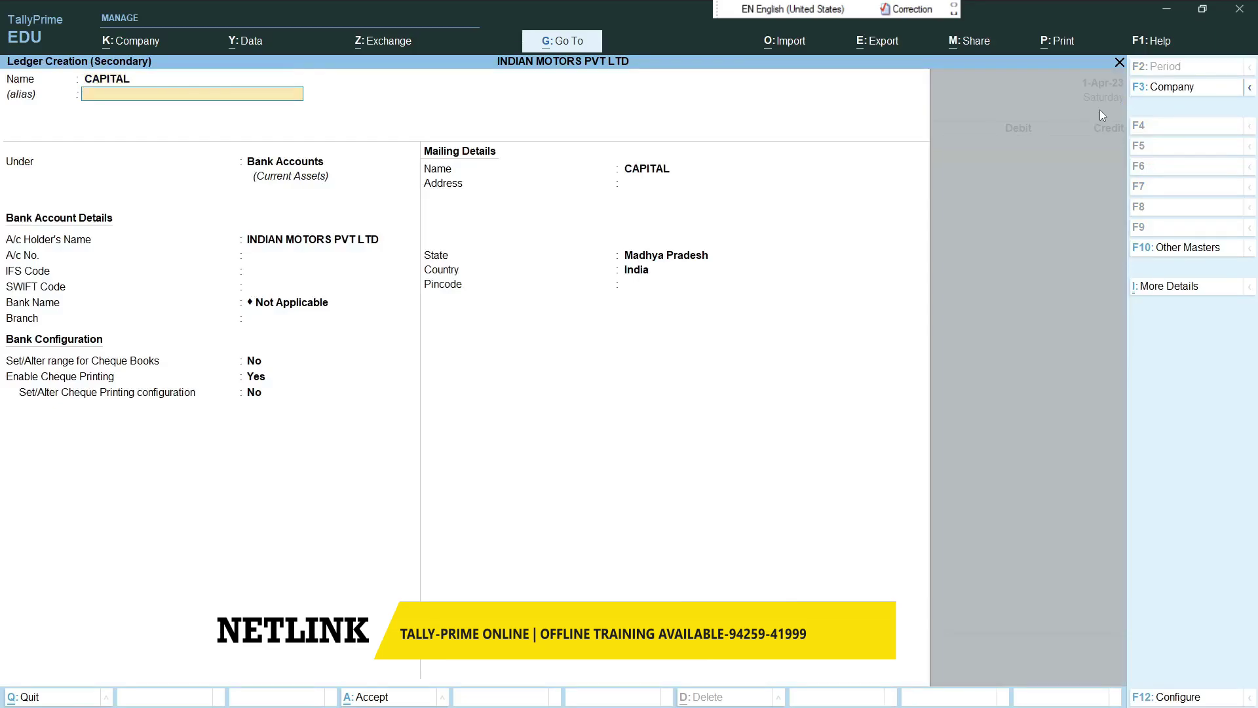
key("Return")
type("CAPI")
key("Return")
key("Return")
key("Return")
key("Return")
key("Return")
key("Return")
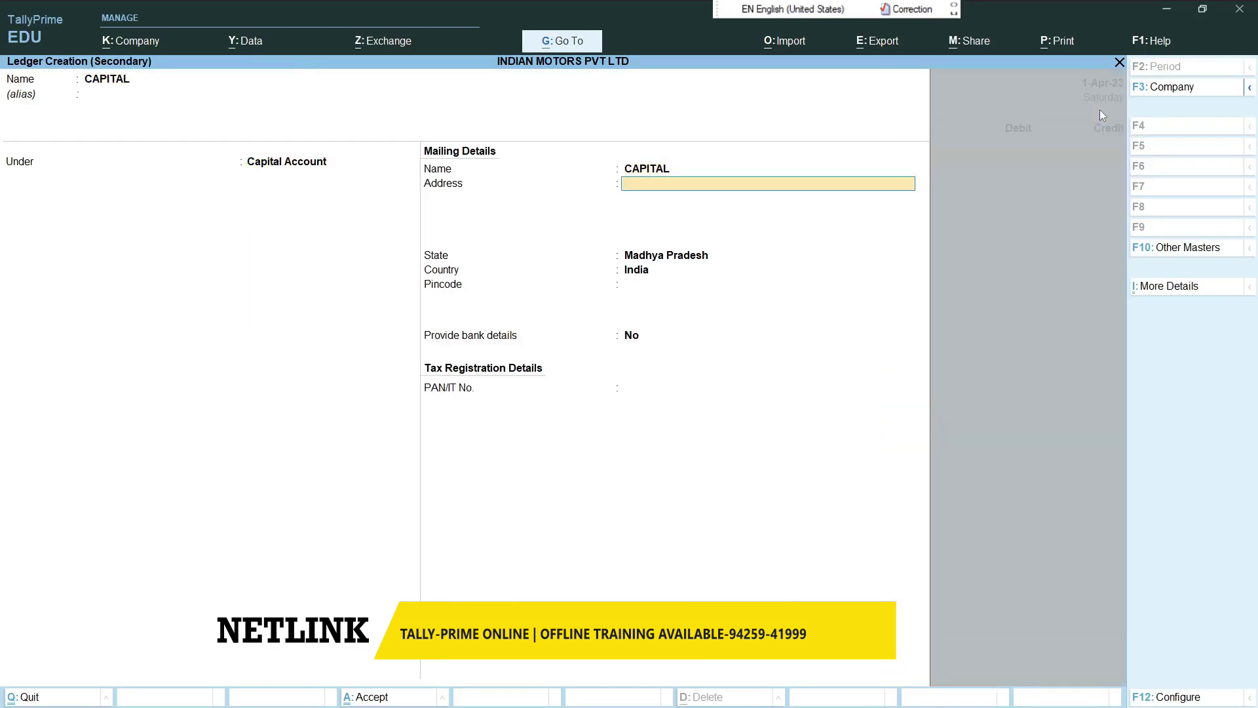
key("Return")
key("Return")
key("Return")
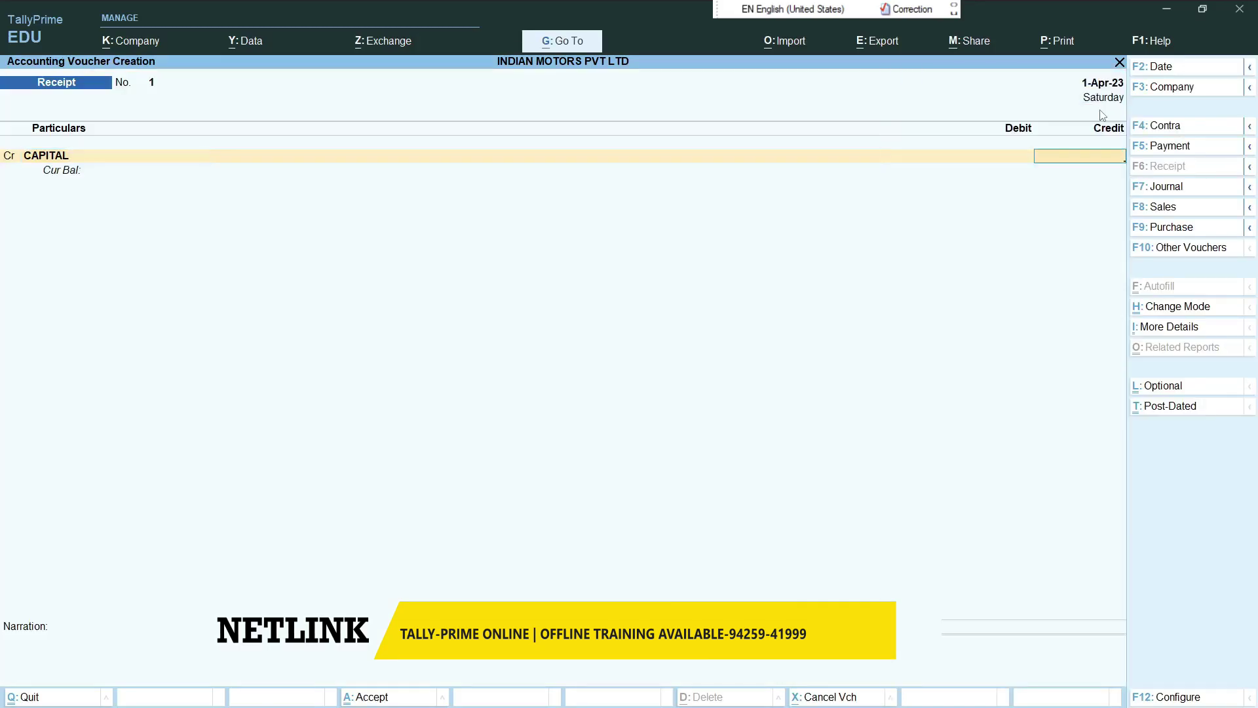
- Credit CAPITAL 500000 and debit Cash on Receipt voucher No. 1
type("500000")
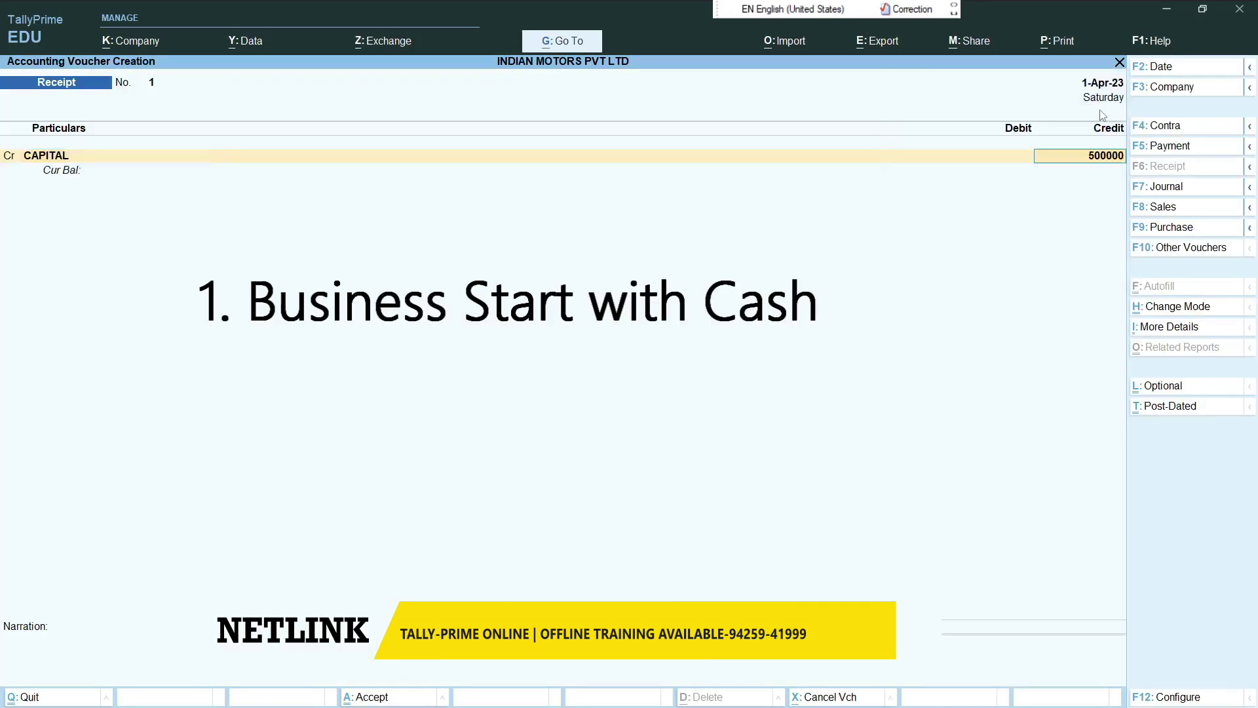
key("Return")
key("Return")
type("Cas")
key("Return")
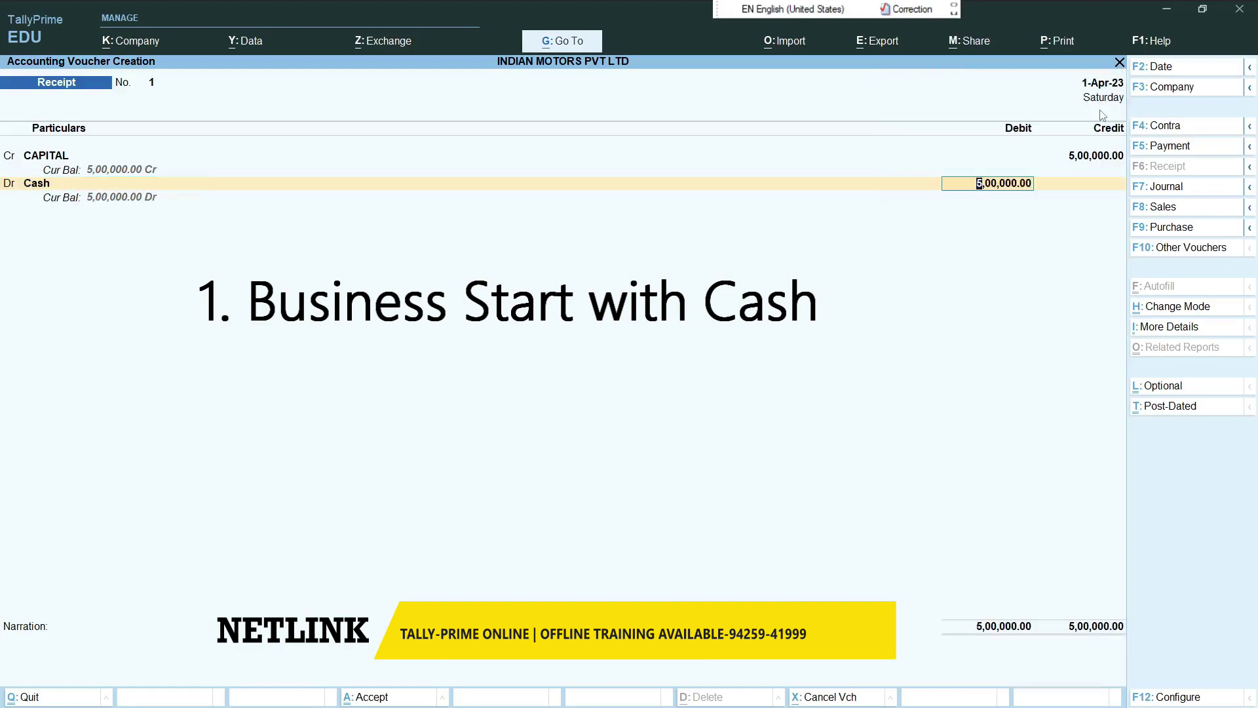
key("Return")
key("Return")
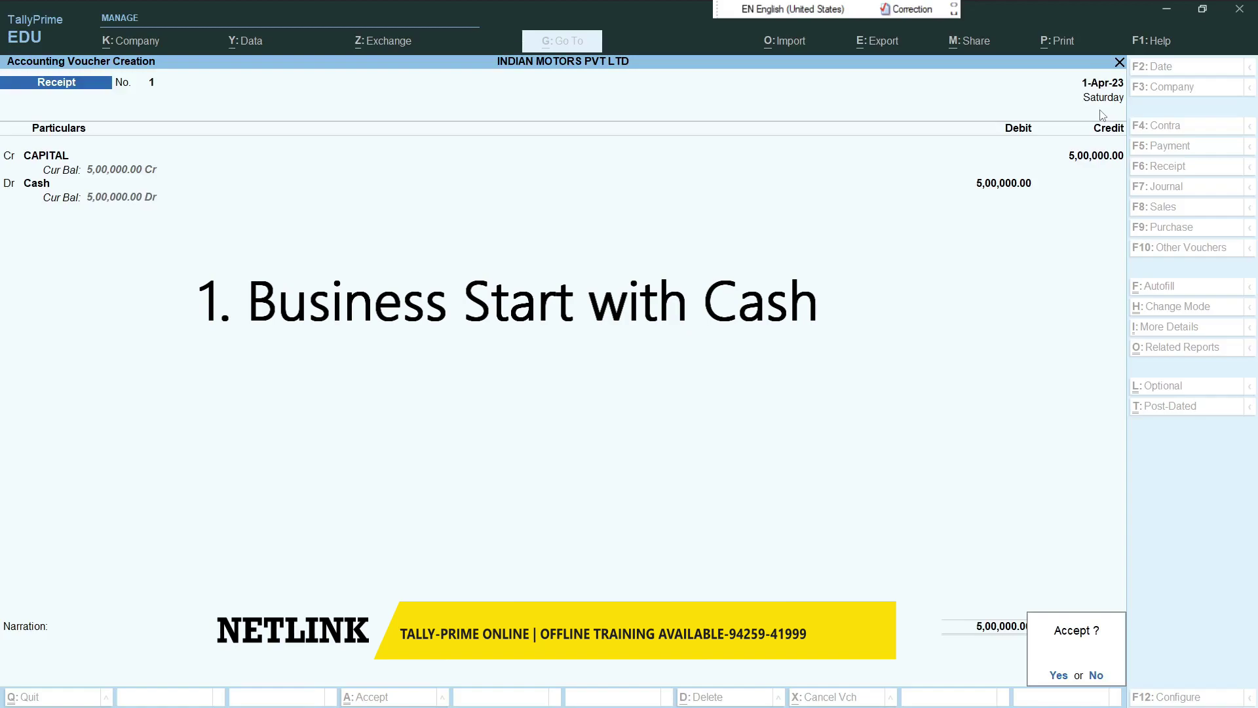
- Save the capital cash receipt and go to the Banking menu
key("Return")
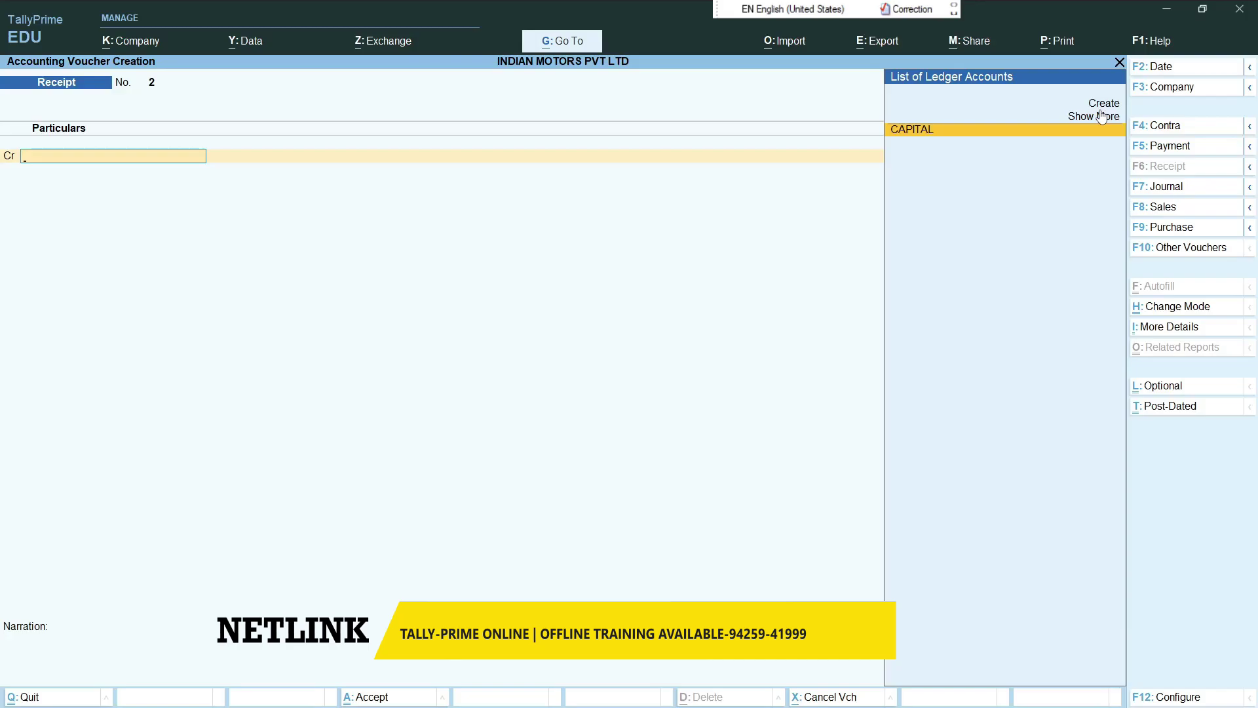
key("Escape")
key("Down")
key("Down")
key("Return")
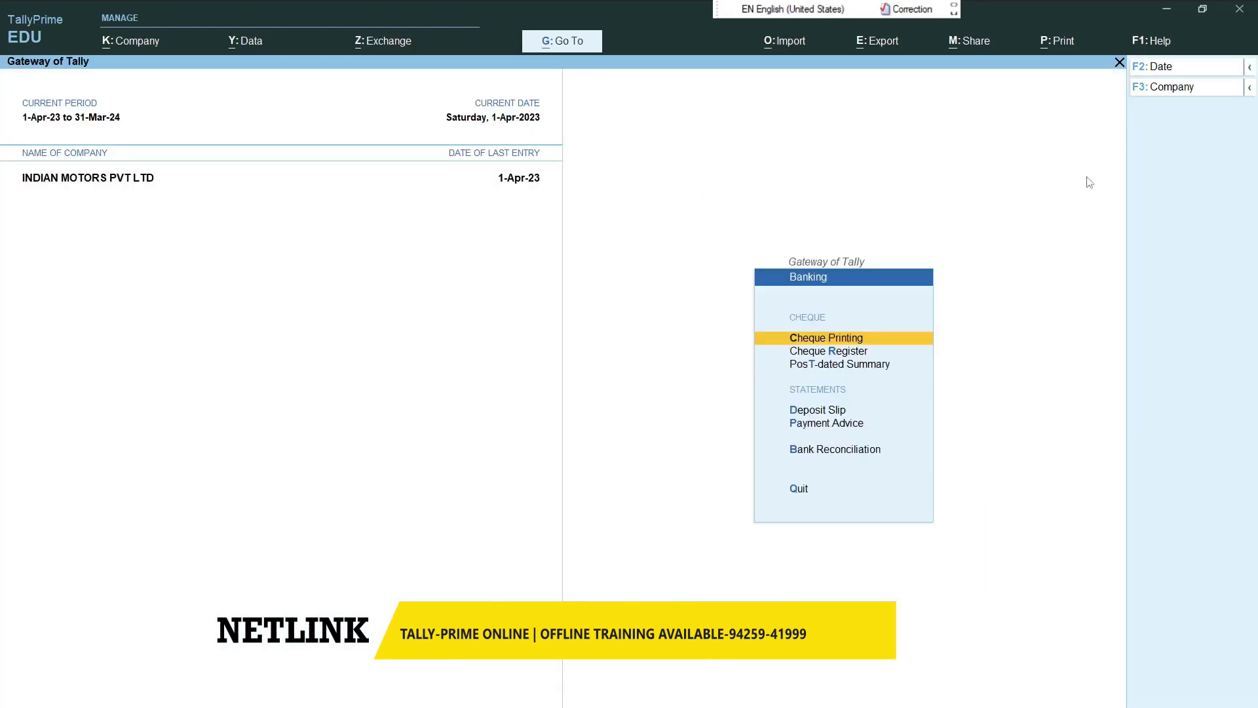
- Open the Deposit Slip without picking a bank, then come back to a new Receipt voucher No. 2
left_click(840, 415)
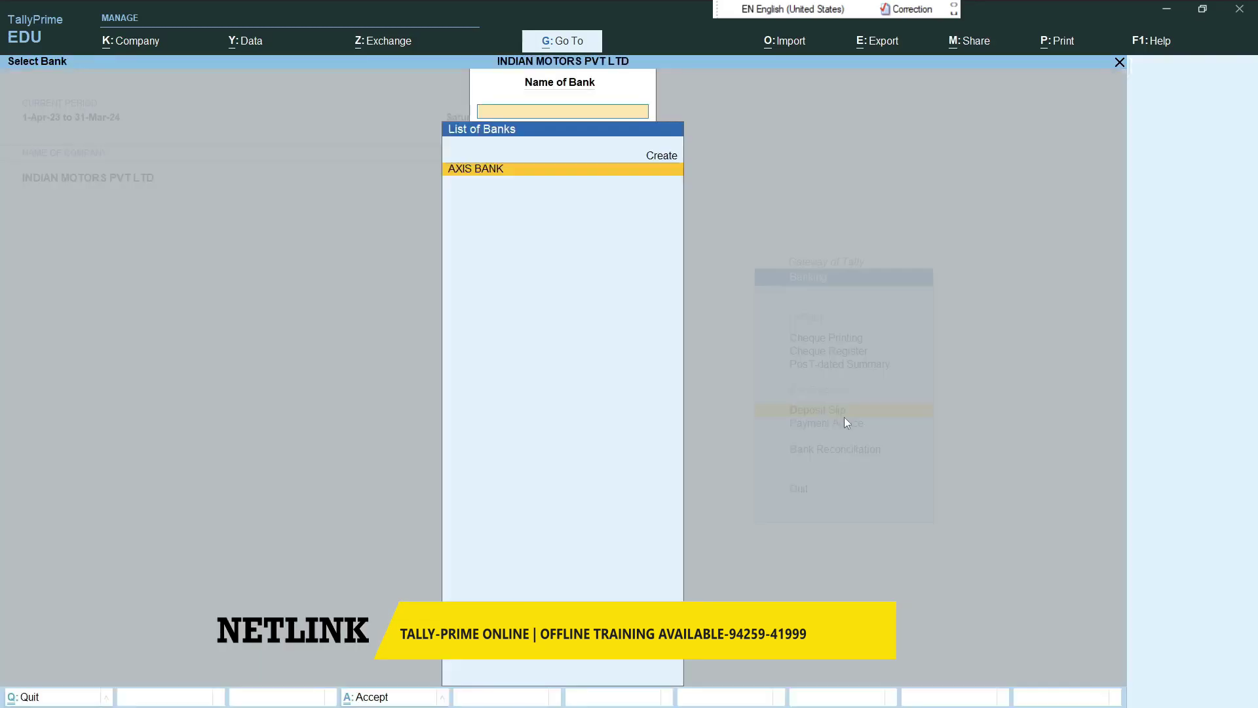
key("Escape")
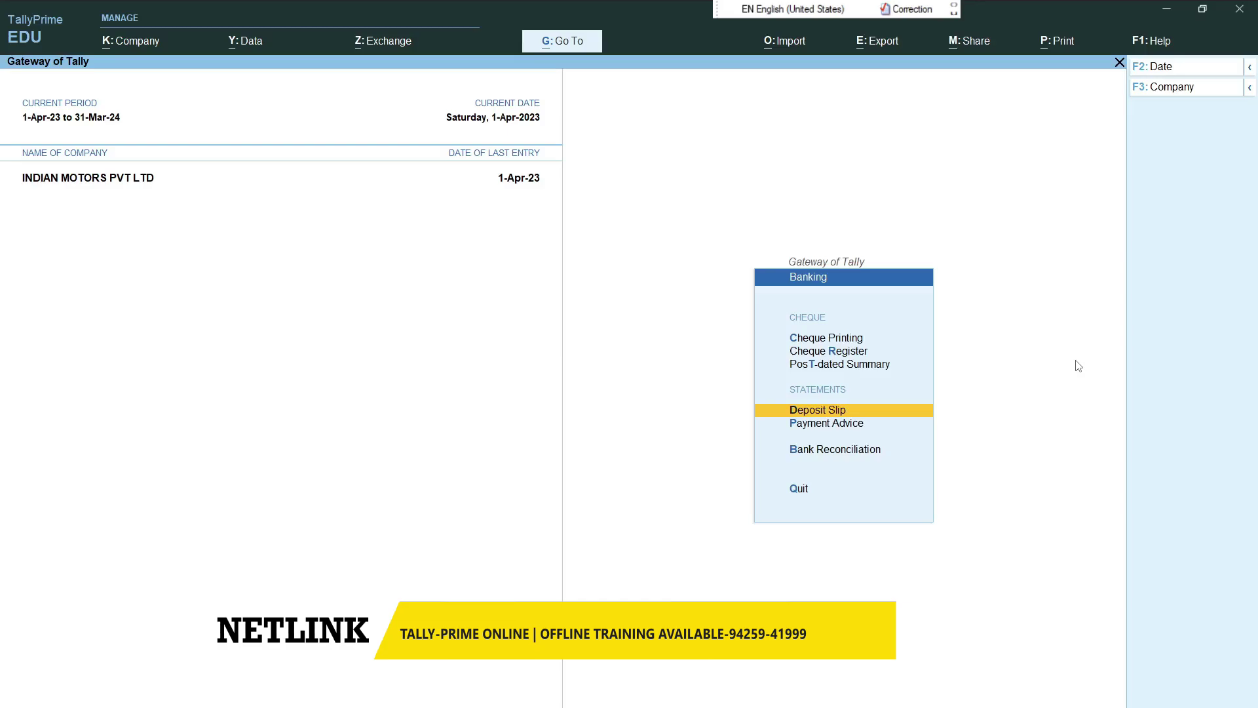
key("Escape")
key("Up")
key("Up")
key("Return")
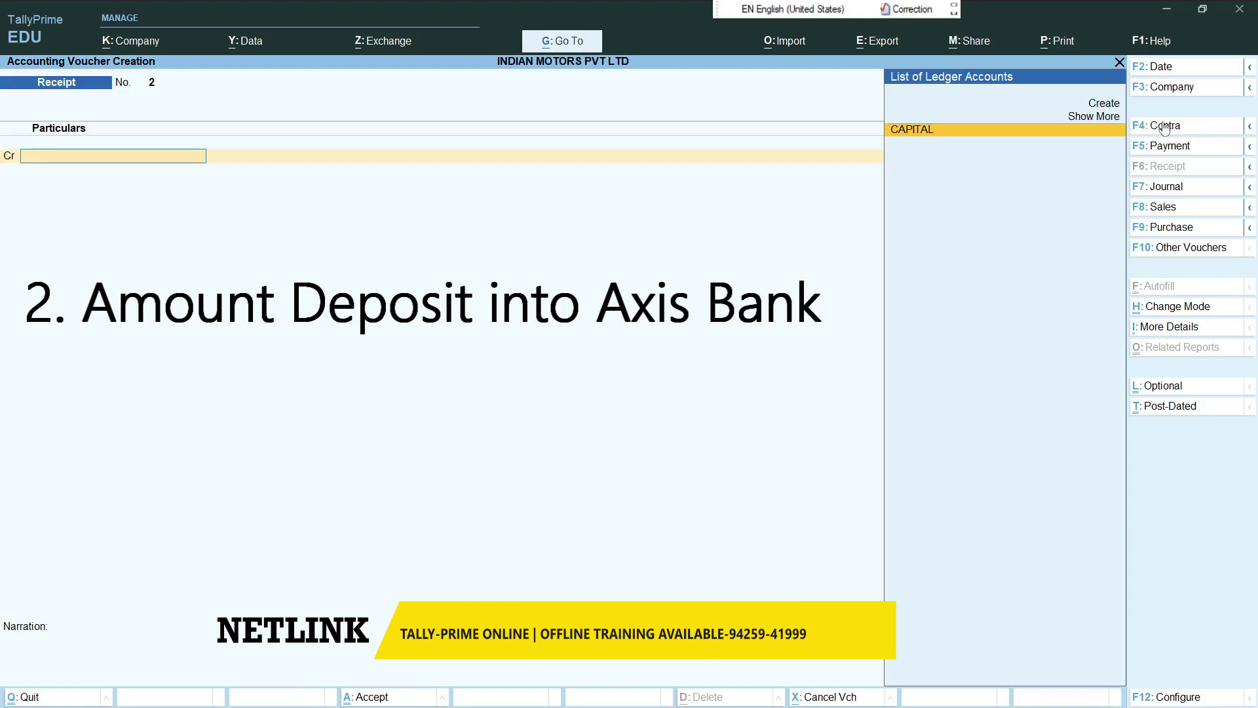
- Switch to a Contra voucher and credit Cash 100000
left_click(1155, 129)
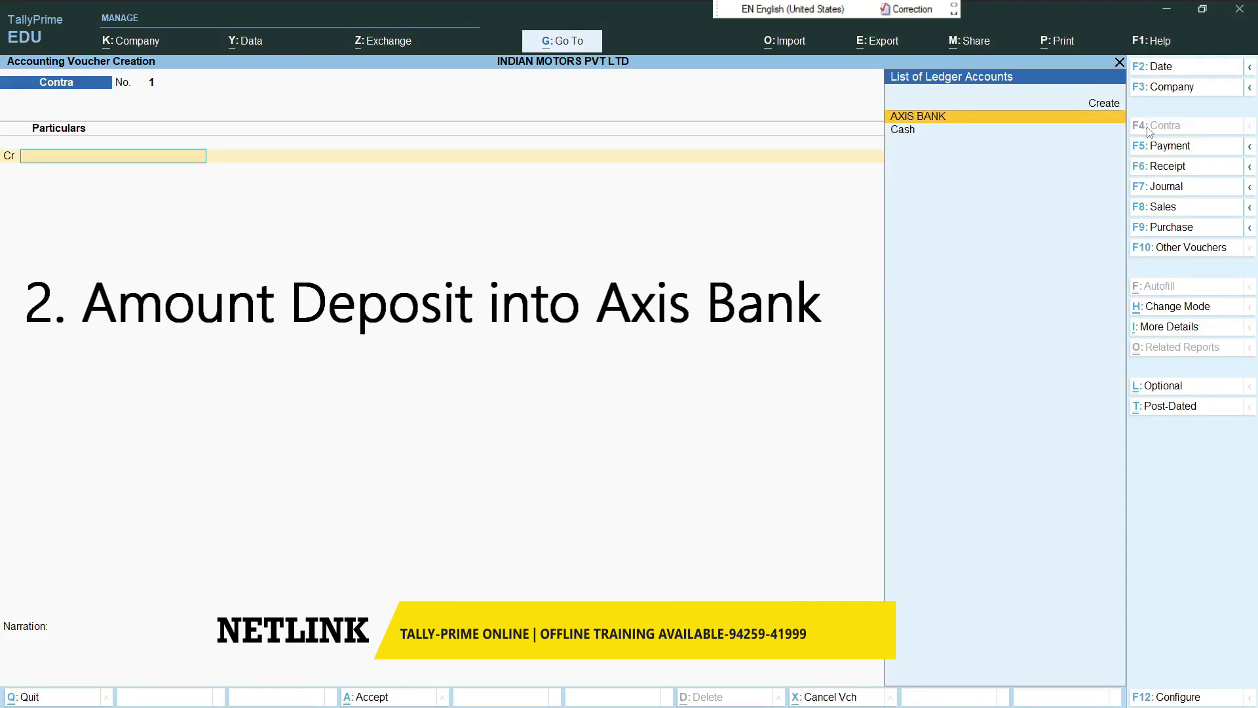
key("Down")
key("Return")
type("100000")
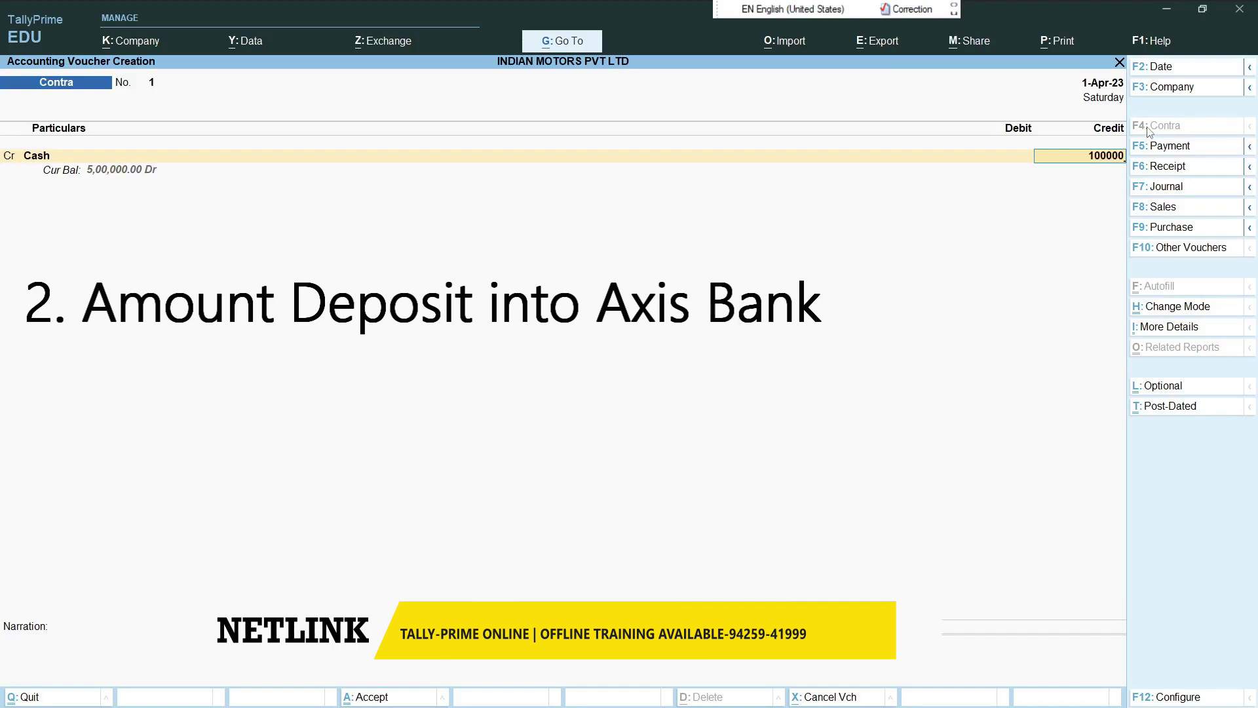
key("Return")
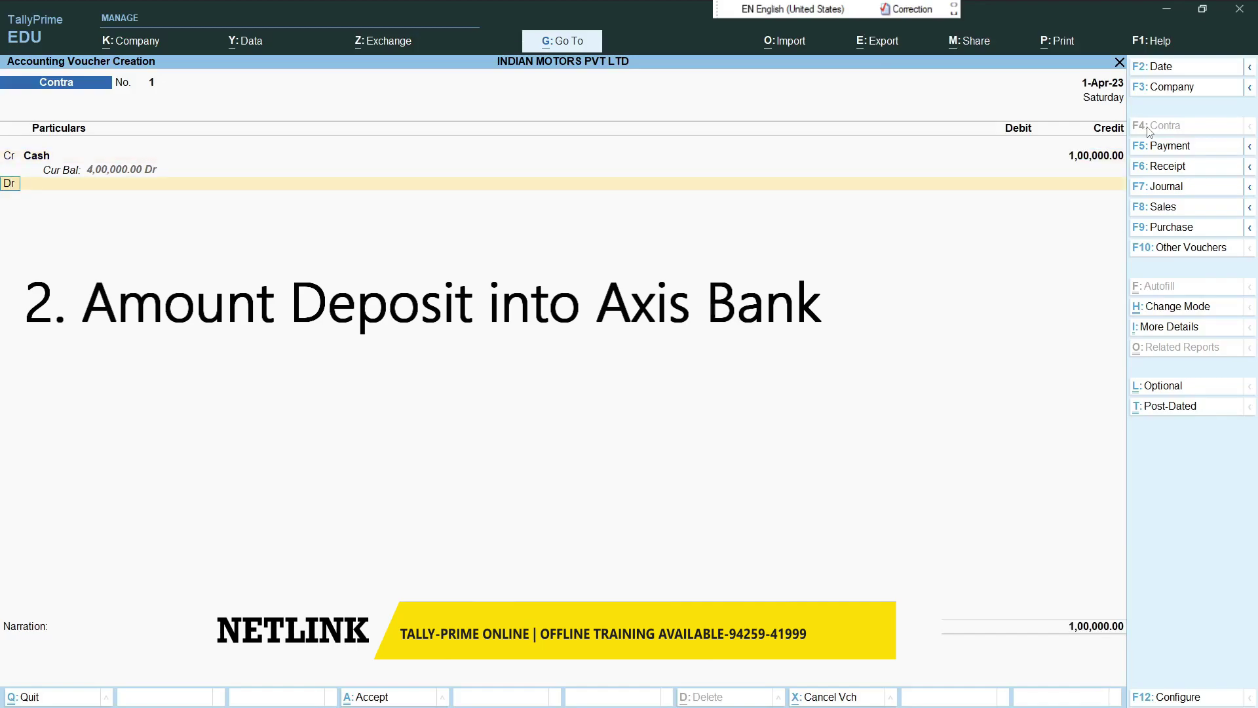
- Debit AXIS BANK with the 1,00,000 deposit recorded as 200 notes of 500
key("Return")
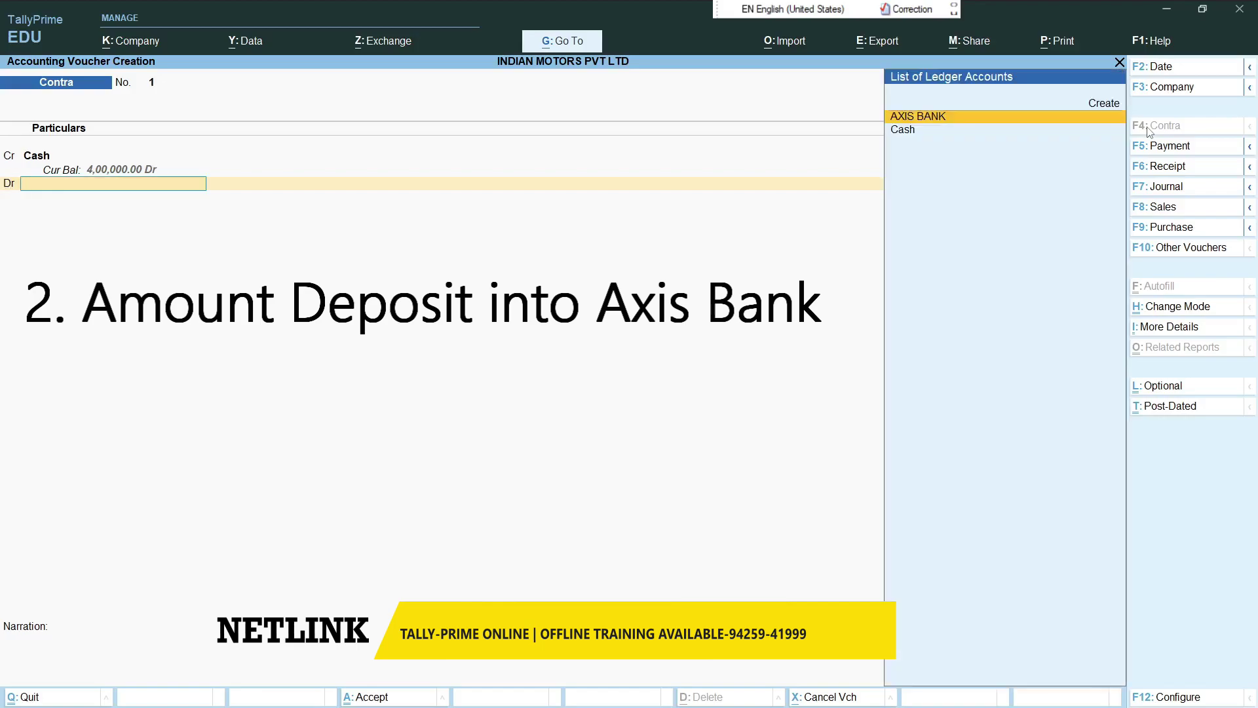
key("Return")
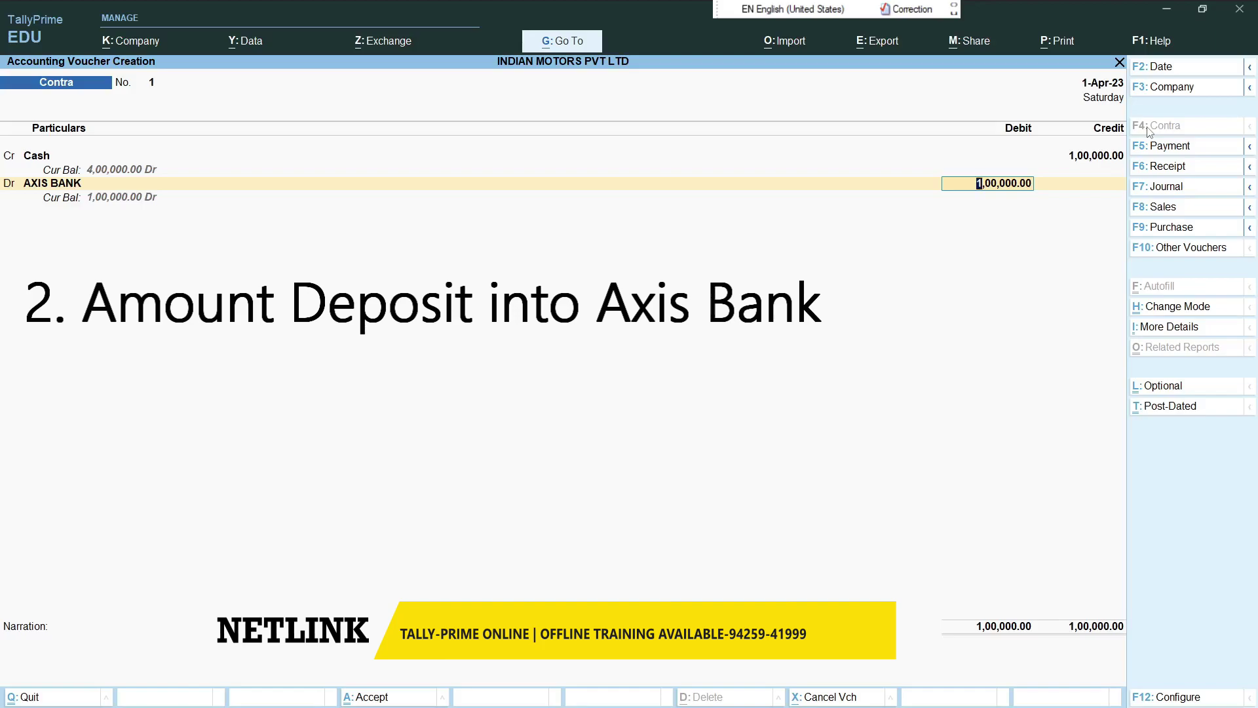
key("Return")
key("Return")
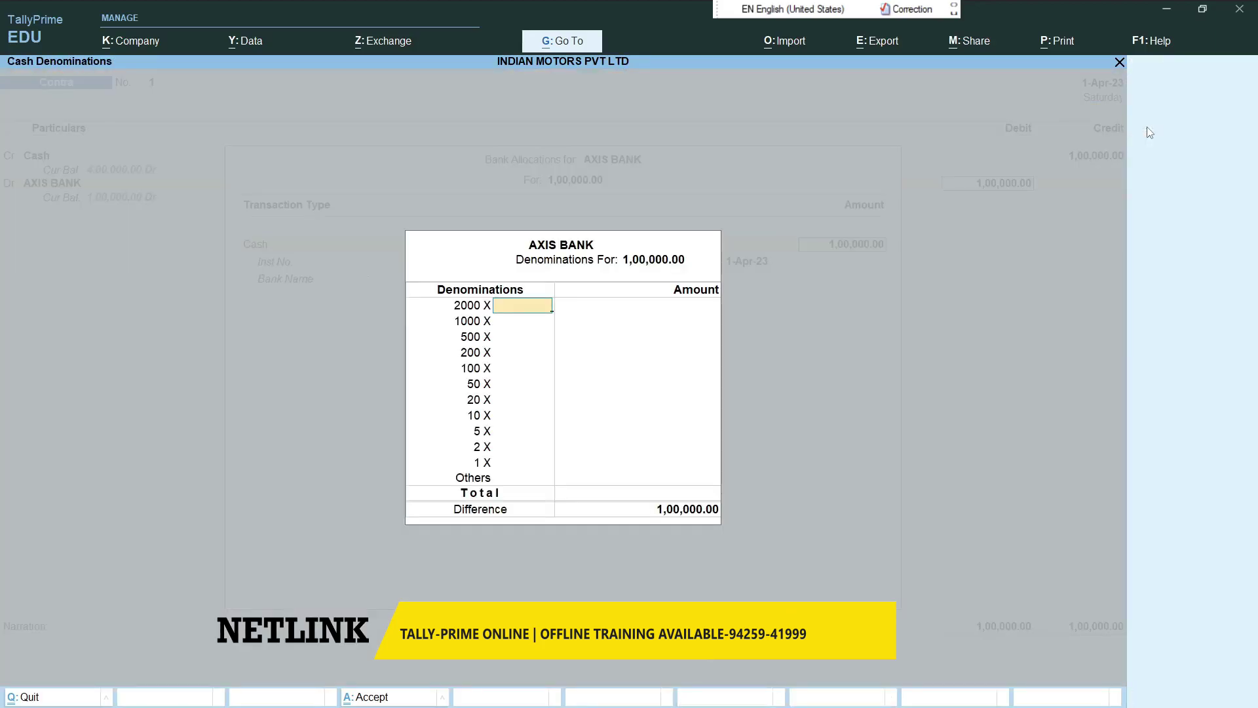
key("Return")
key("Return")
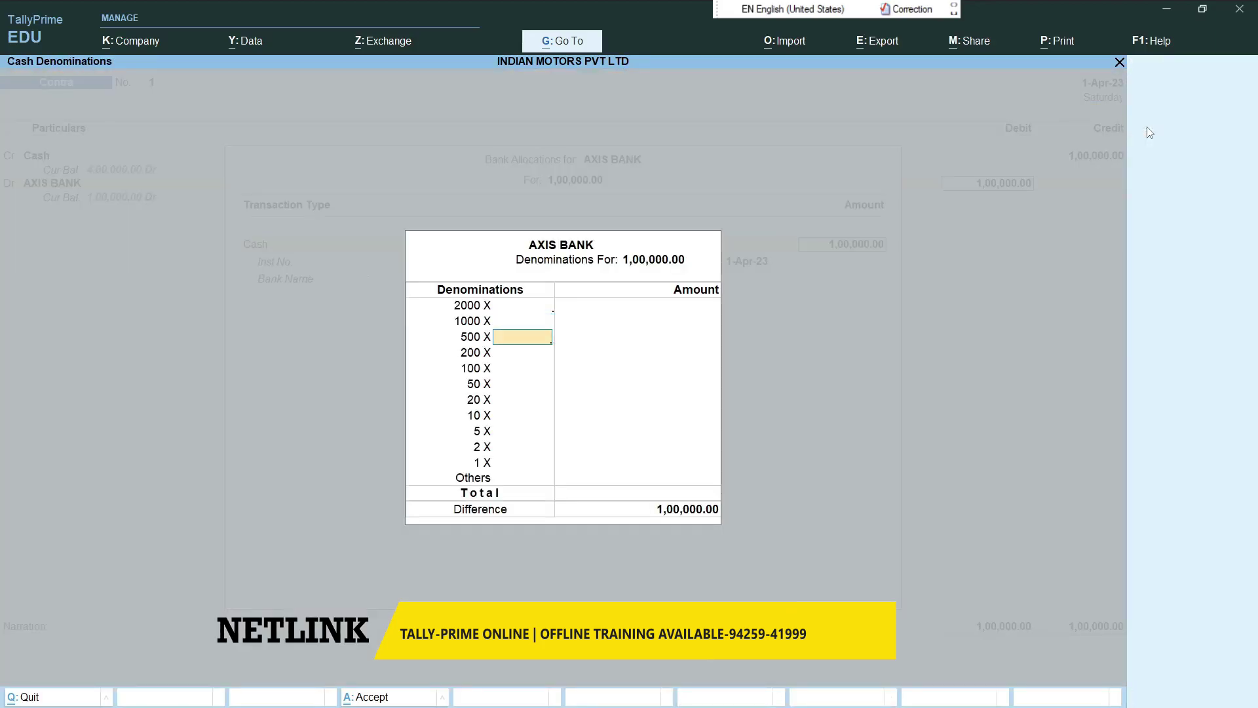
type("200")
key("Return")
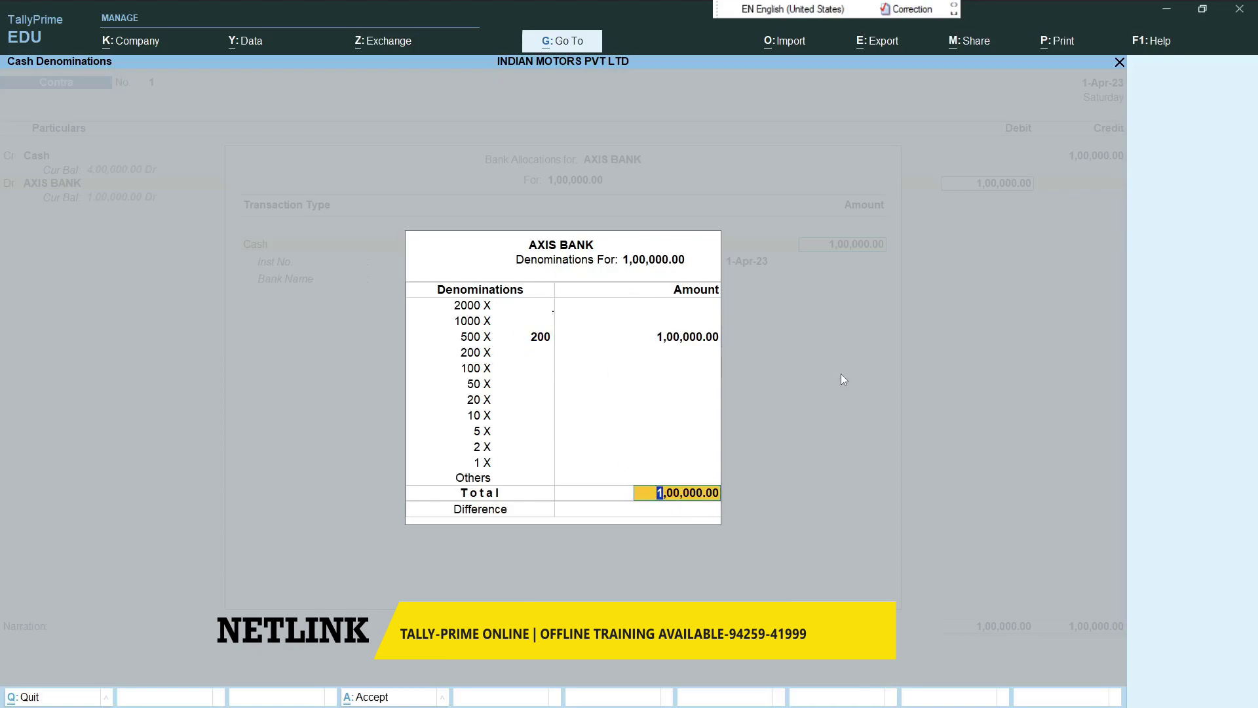
key("Return")
key("Return")
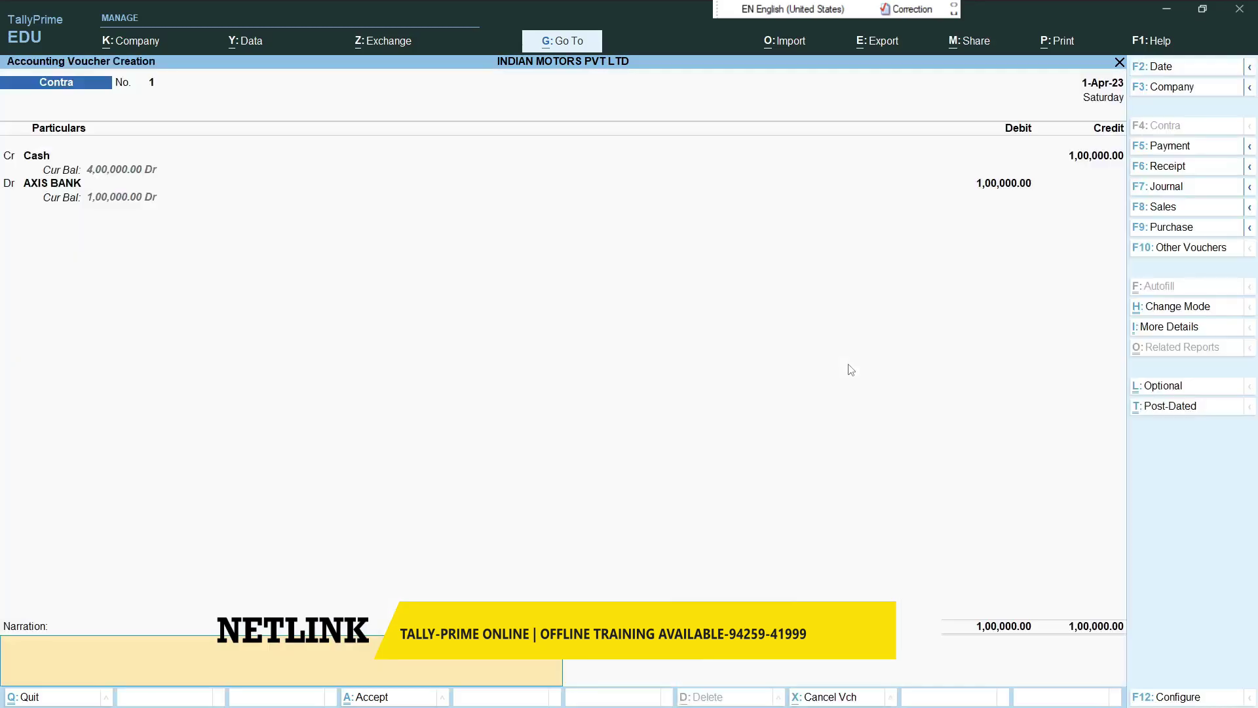
key("Return")
key("Return")
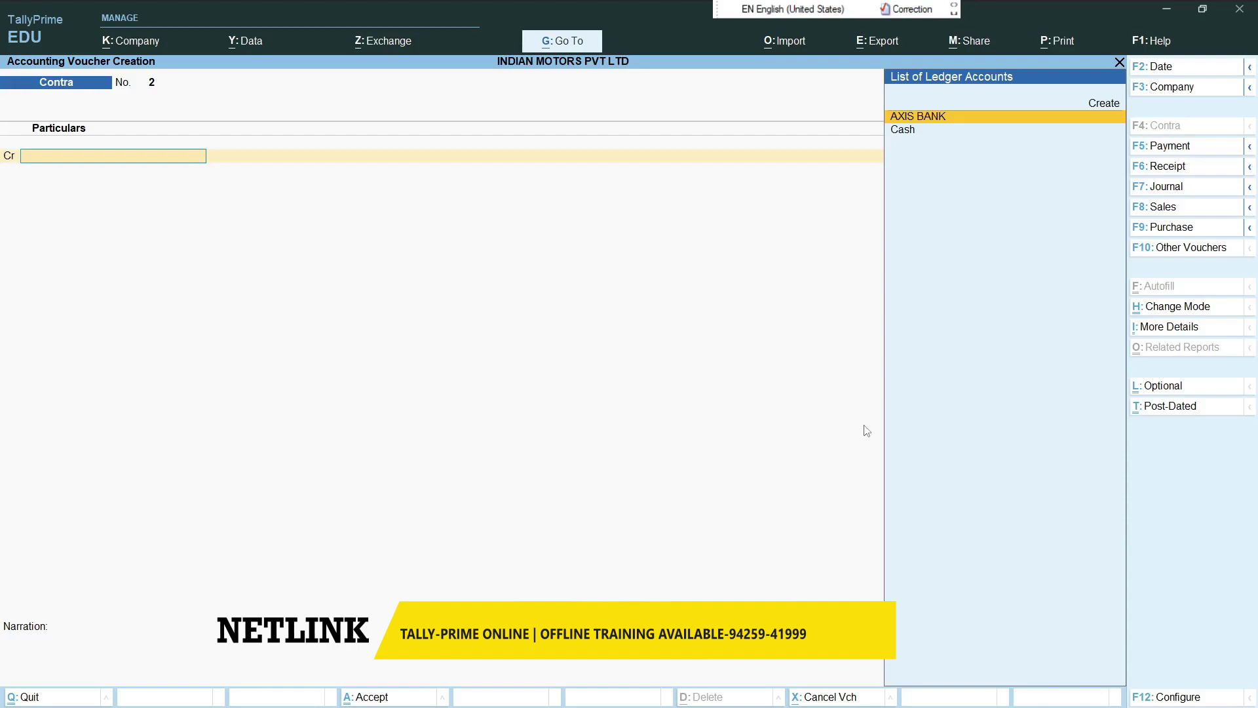
- Switch back to Receipt and start a new customer ledger named RAJ AUTO PARTS KHAN…
left_click(1160, 170)
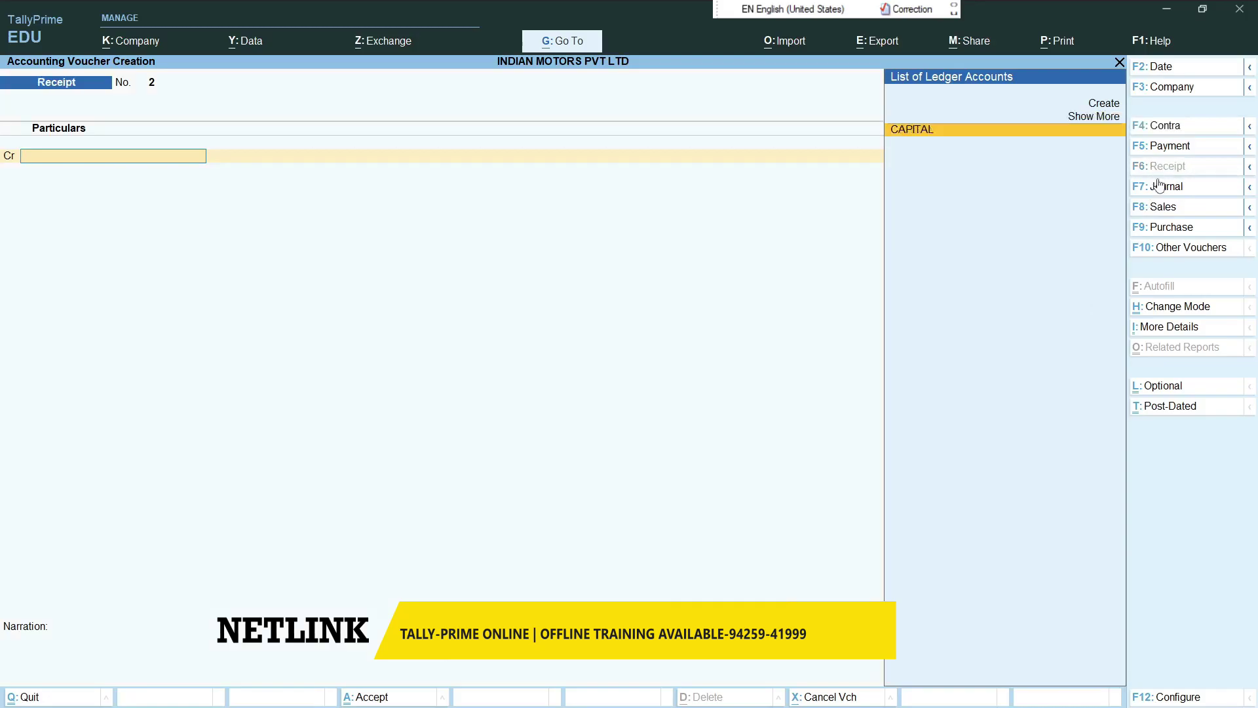
key("alt+c")
type("RAJ AUTO PARTS KHAN")
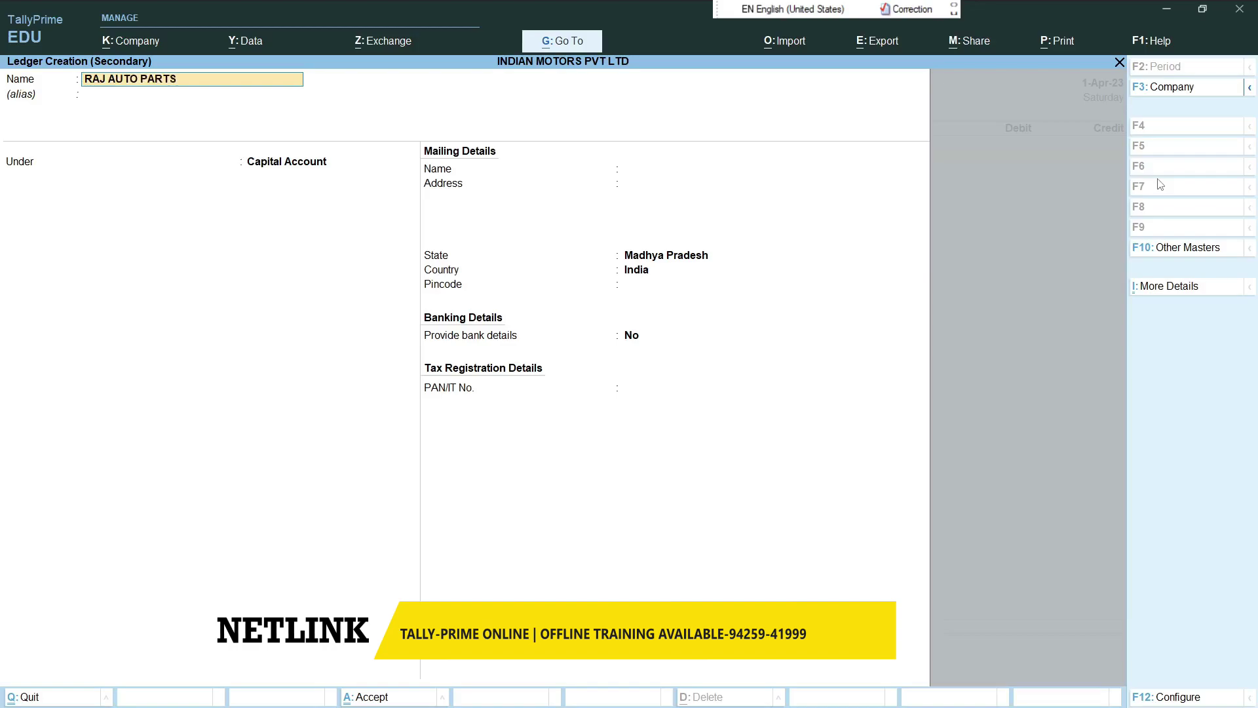
- Correct the customer ledger name to RAJ AUTO PARTS KHARGONE
key("BackSpace")
type("G")
key("BackSpace")
type("RO")
key("BackSpace")
type("GONE")
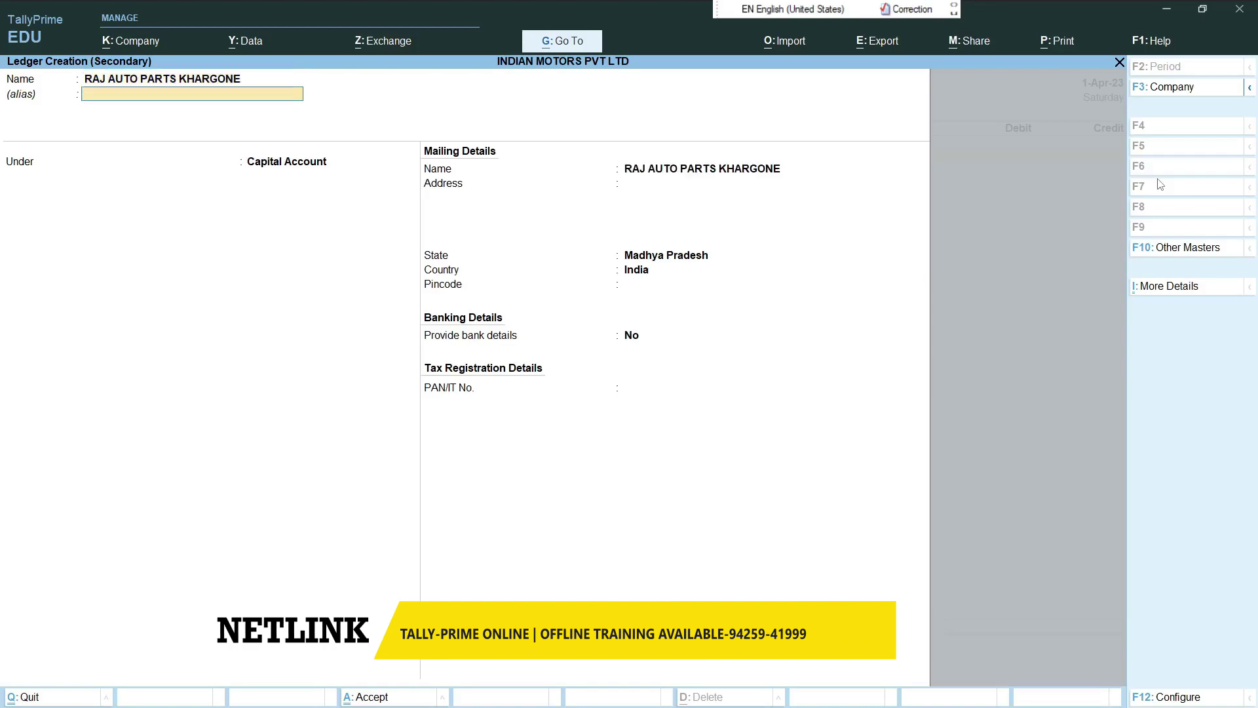
- File the ledger under Sundry Debtors, save it, and enter a 75000 credit
key("Return")
type("SUND")
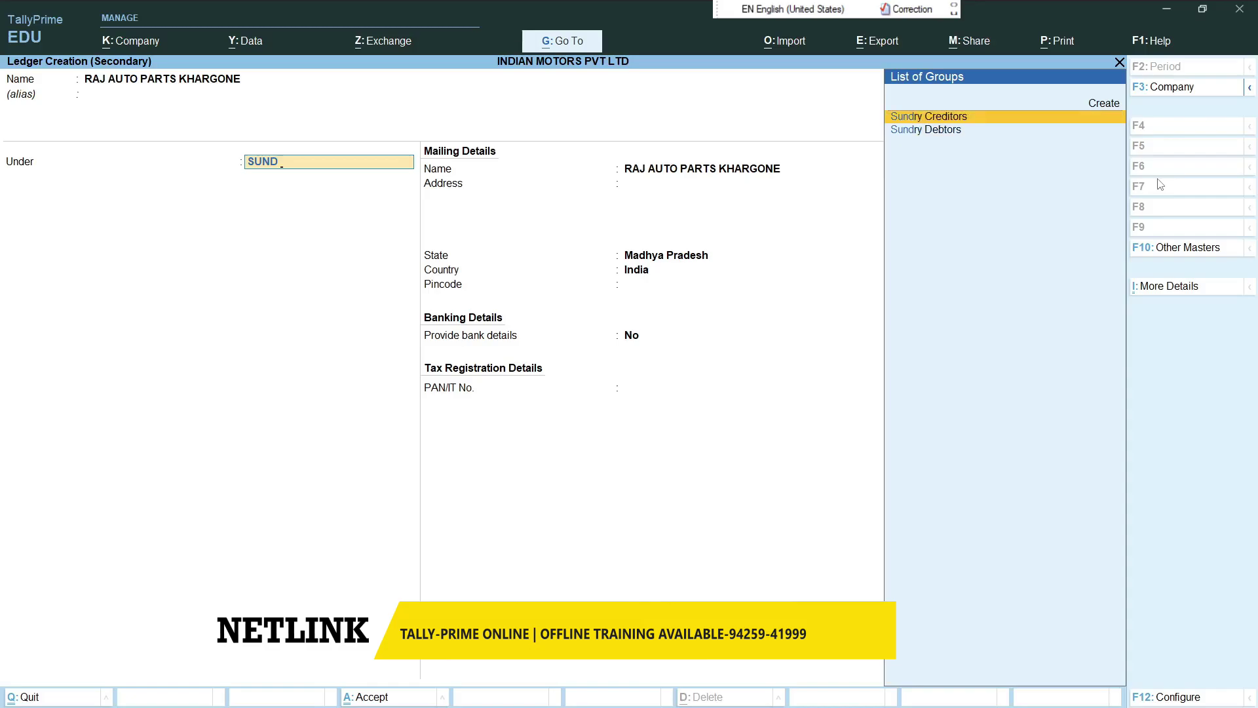
key("Down")
key("Return")
key("Return")
key("Return")
key("Return")
key("Return")
key("Return")
key("Return")
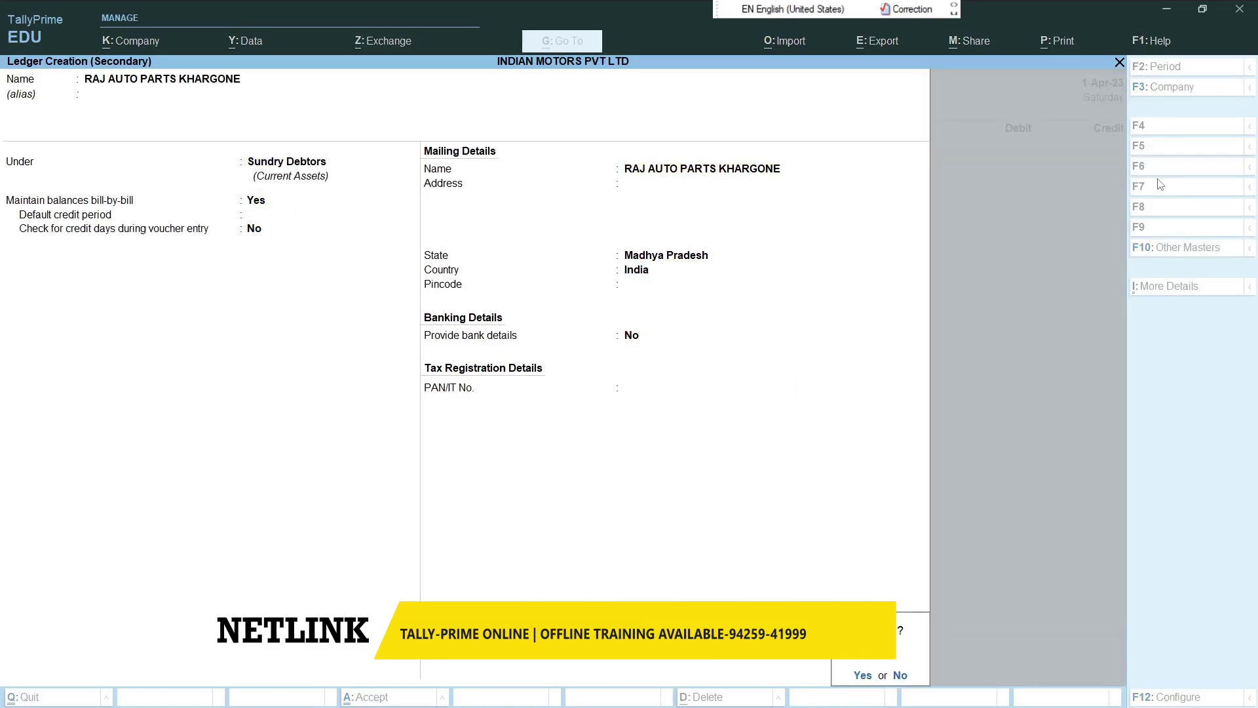
key("Return")
type("75000")
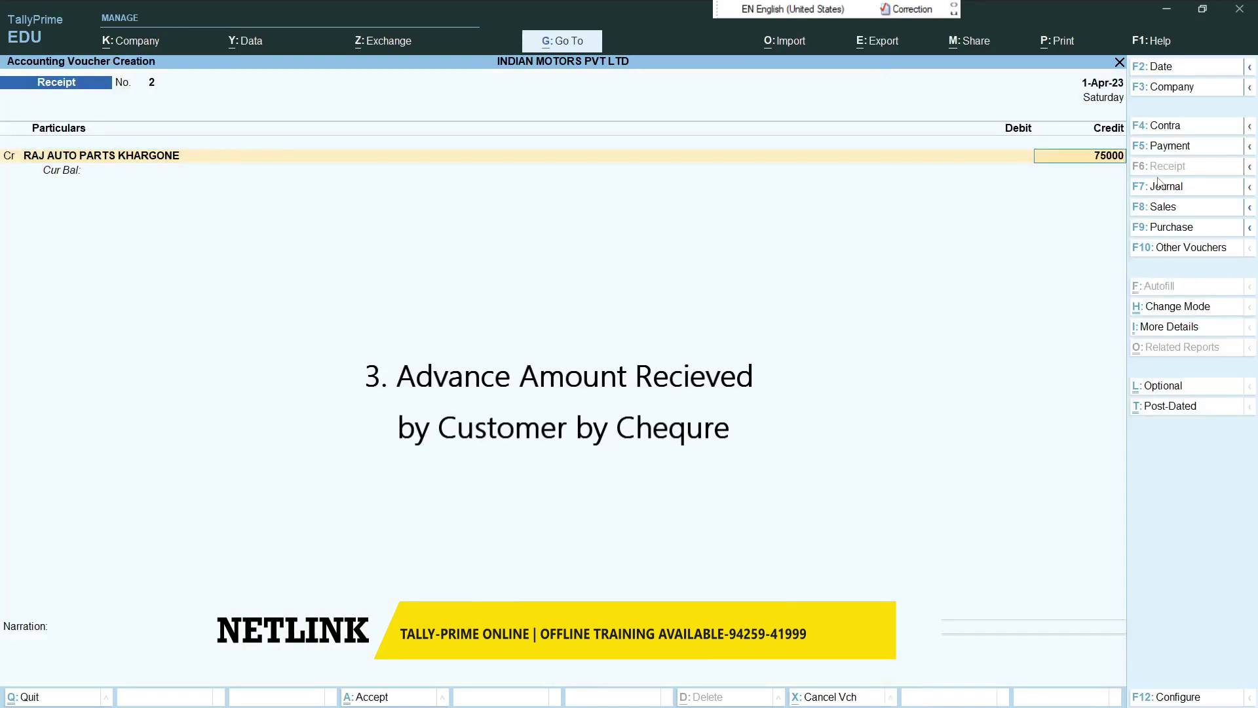
- Allocate the 75,000 Cr from RAJ AUTO PARTS KHARGONE as Advance reference 2
key("Return")
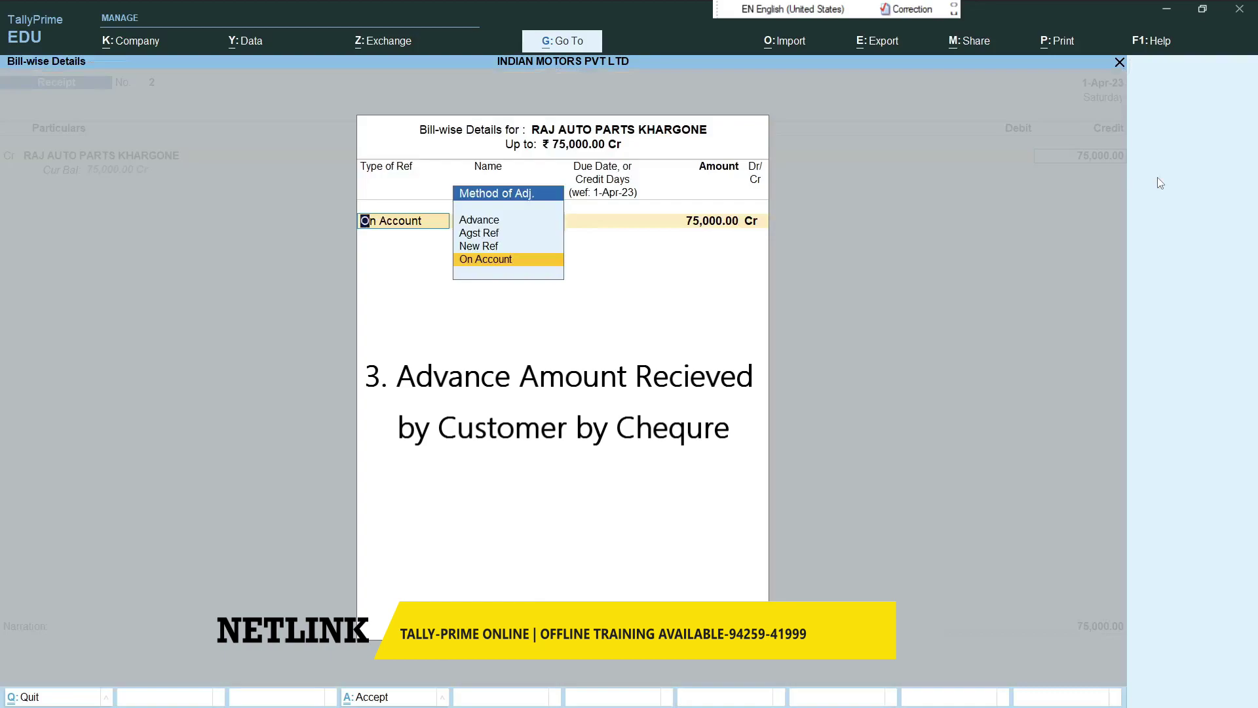
key("Up")
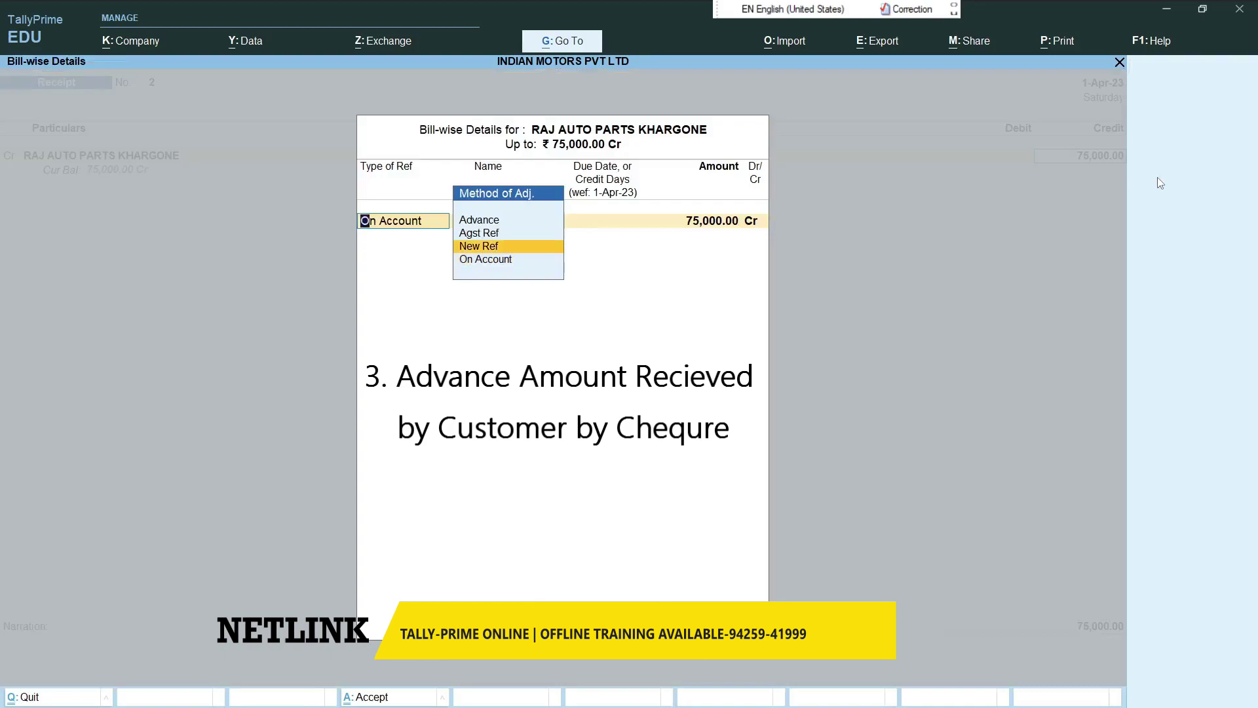
key("Up")
key("Up")
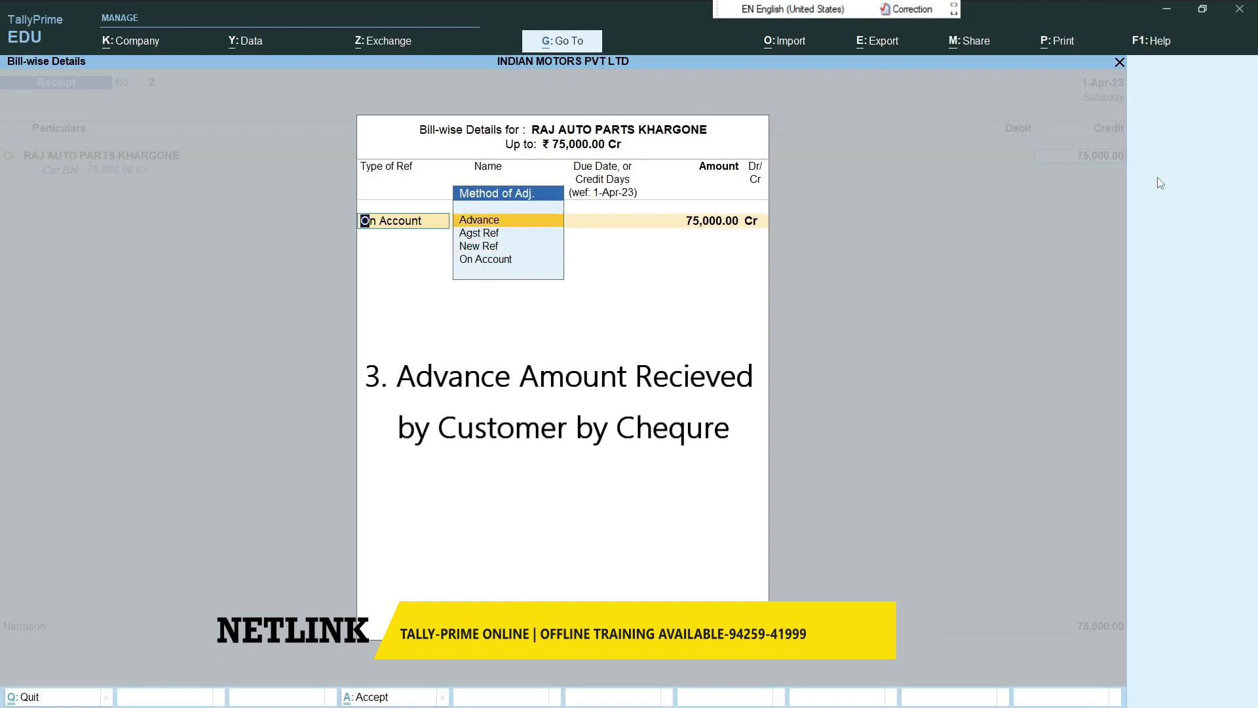
key("Return")
key("Return")
key("Return")
key("Return")
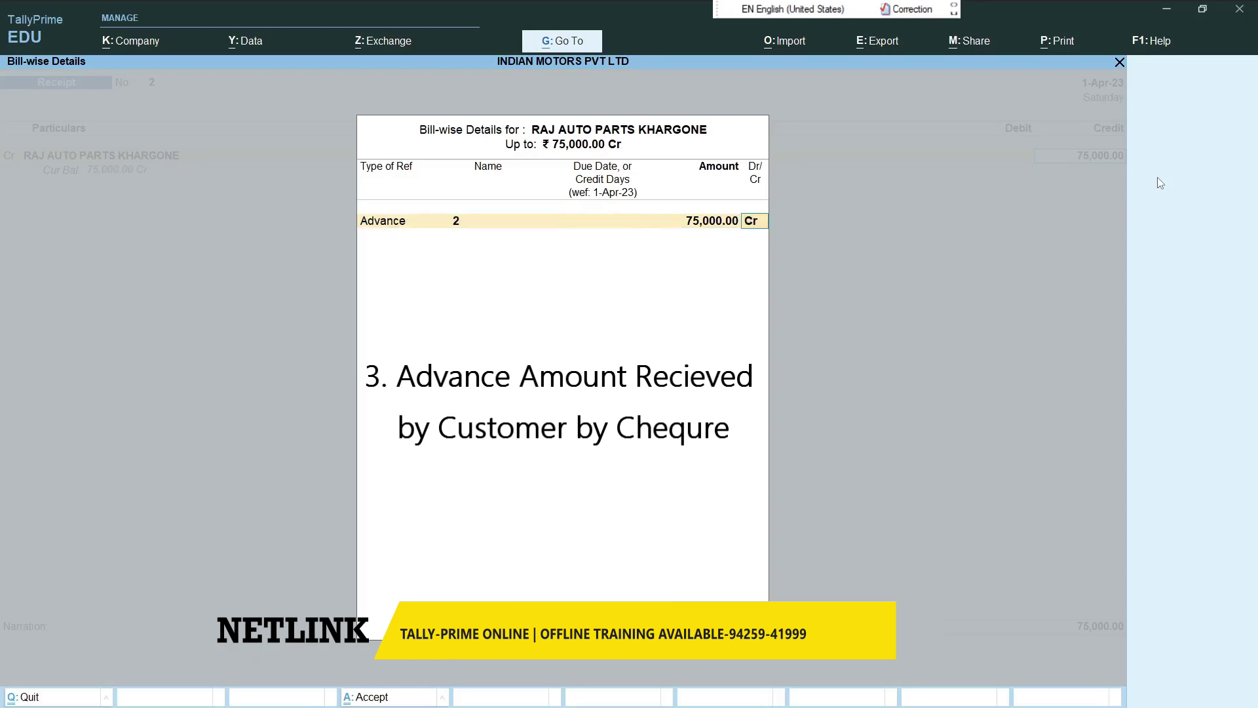
key("Return")
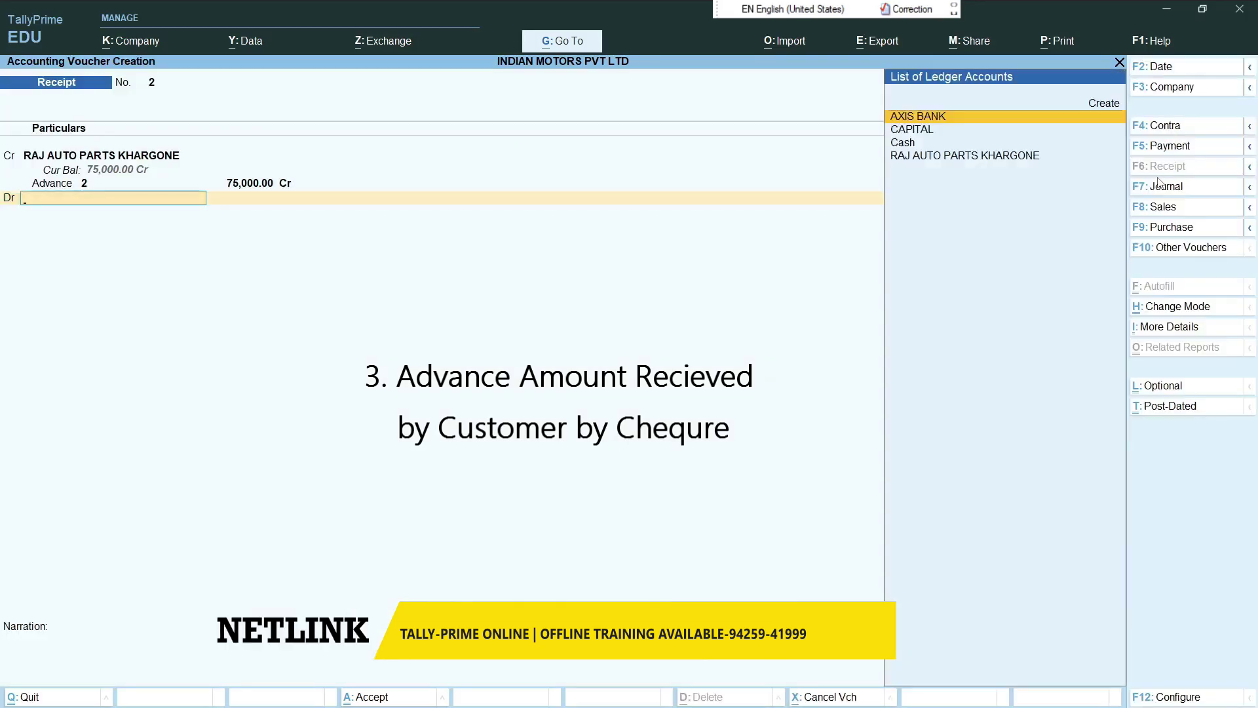
- Debit AXIS BANK 75,000 and enter cheque number 123654
key("Return")
key("Return")
key("Return")
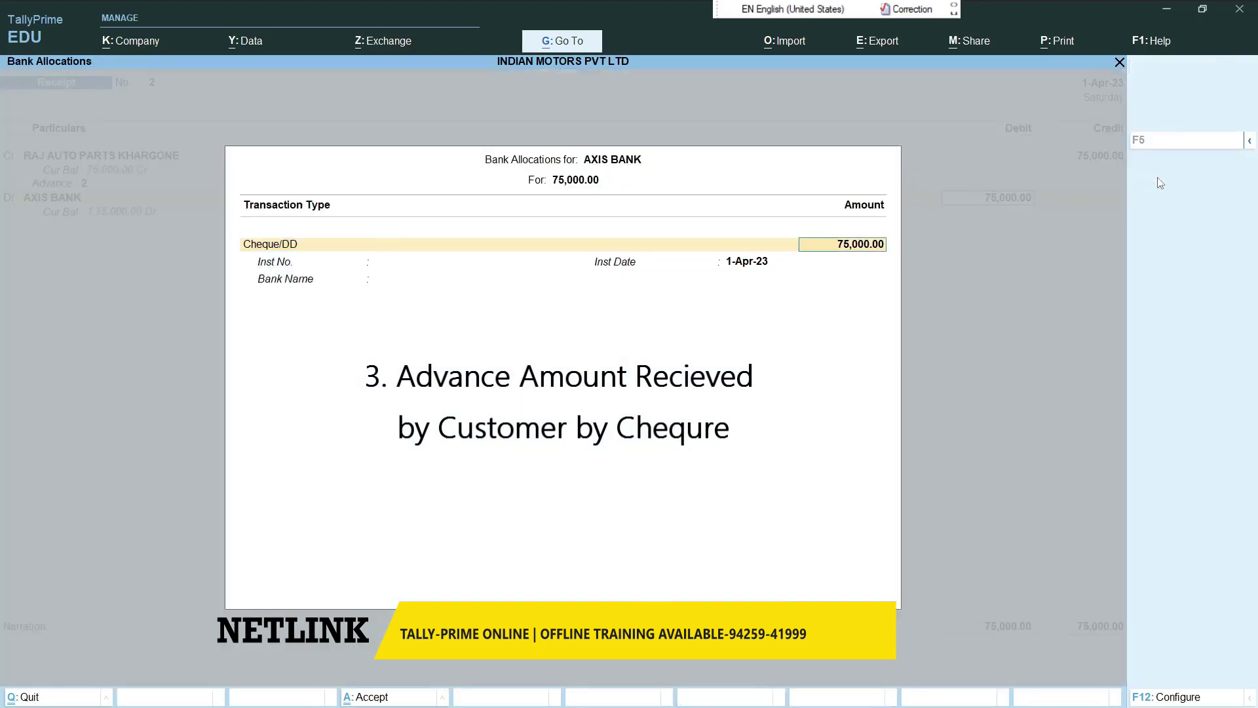
key("Return")
type("123654")
key("Return")
key("Return")
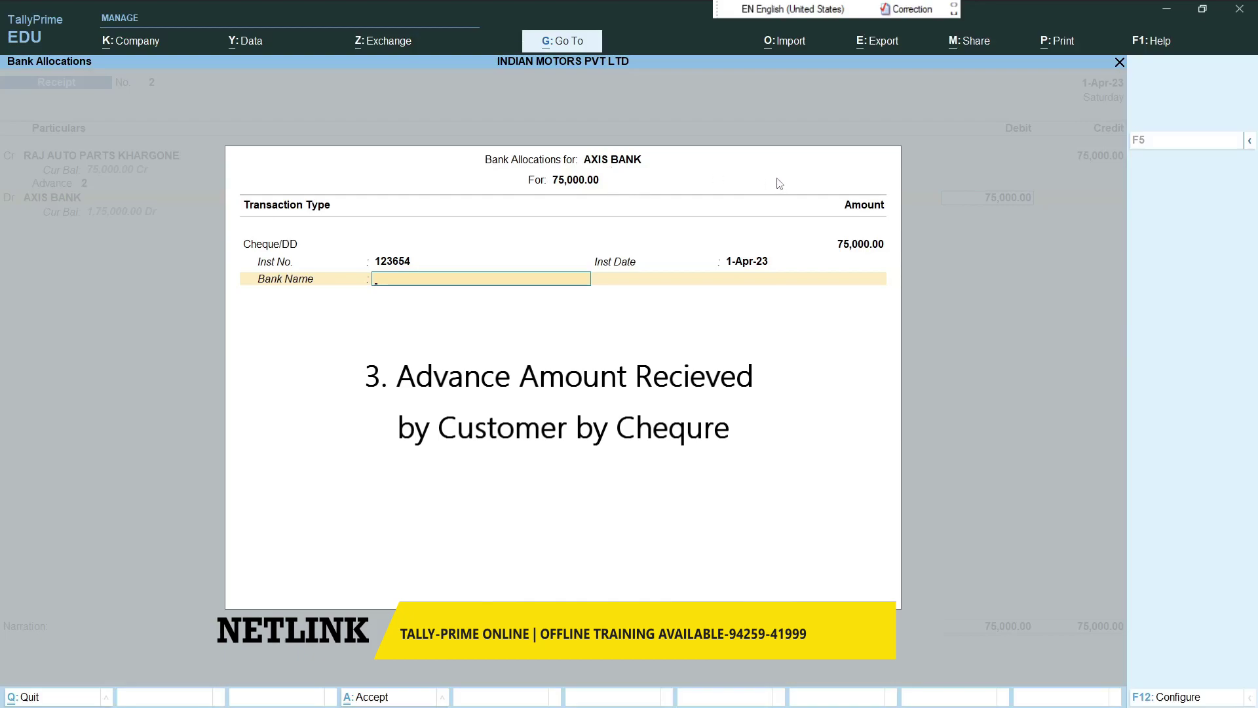
- Specify CANARA BANK as the drawee bank and save receipt No. 2
type("a")
key("Down")
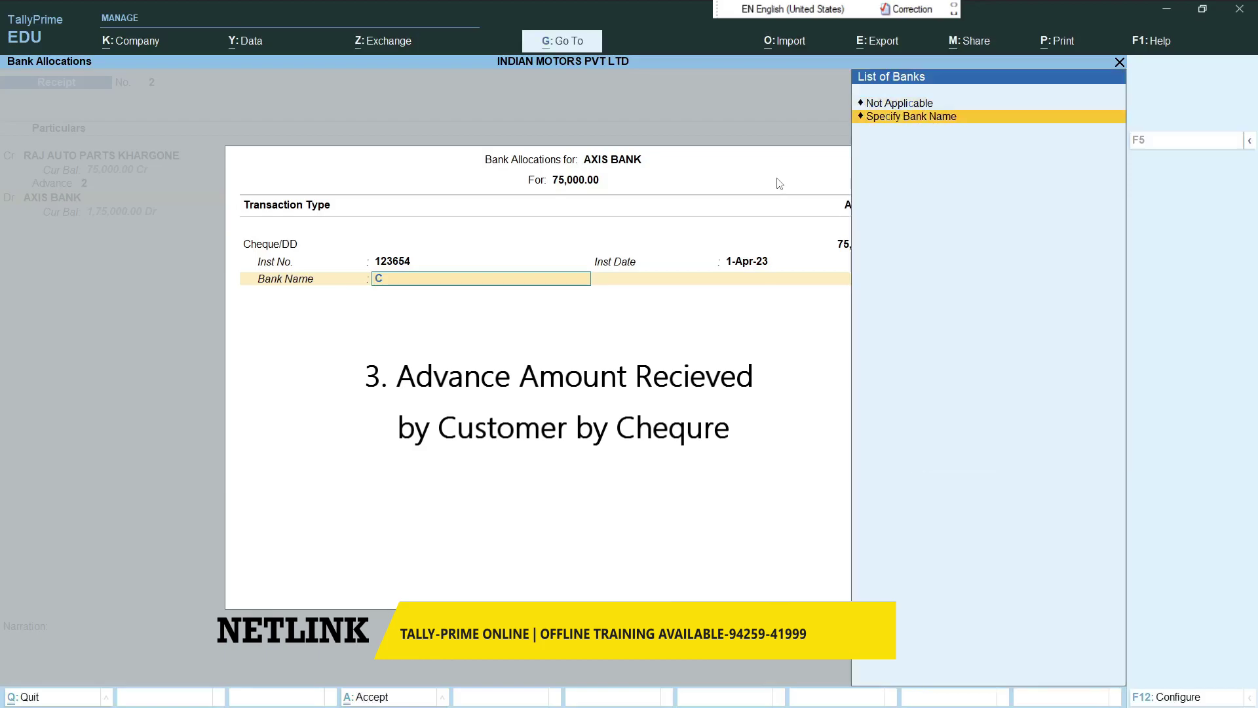
key("Return")
type("CANARA BANK")
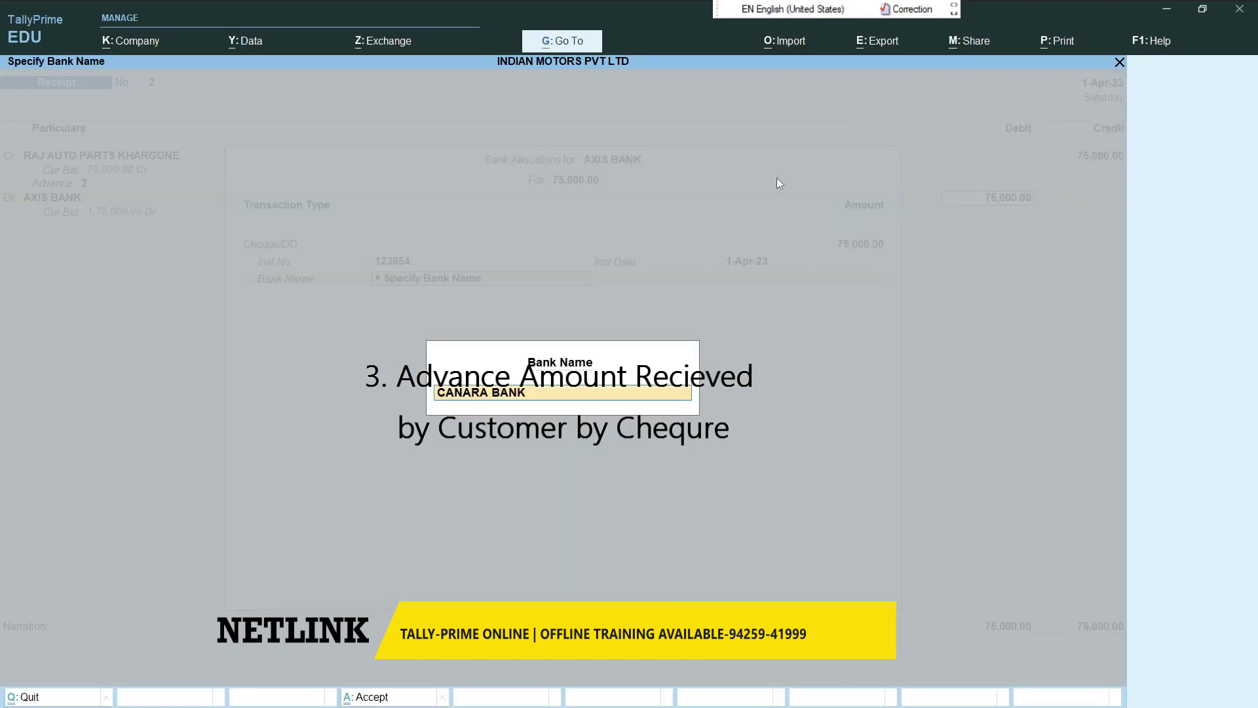
key("Return")
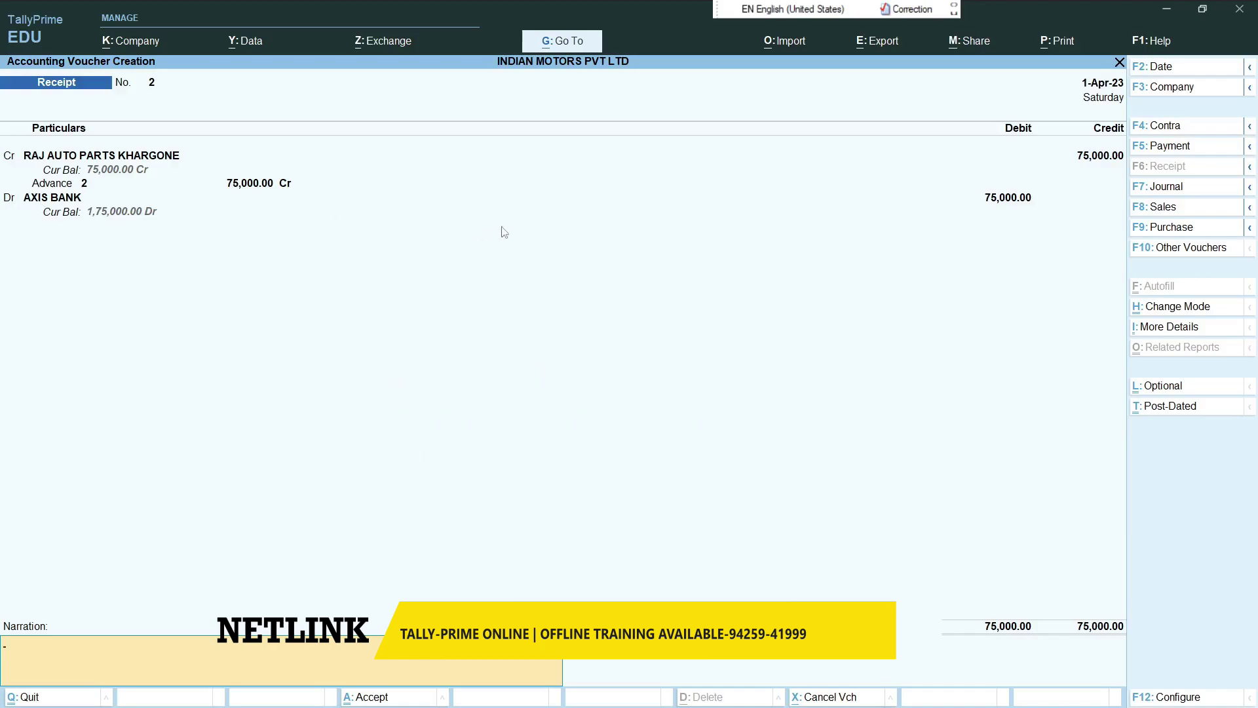
key("Return")
key("Return")
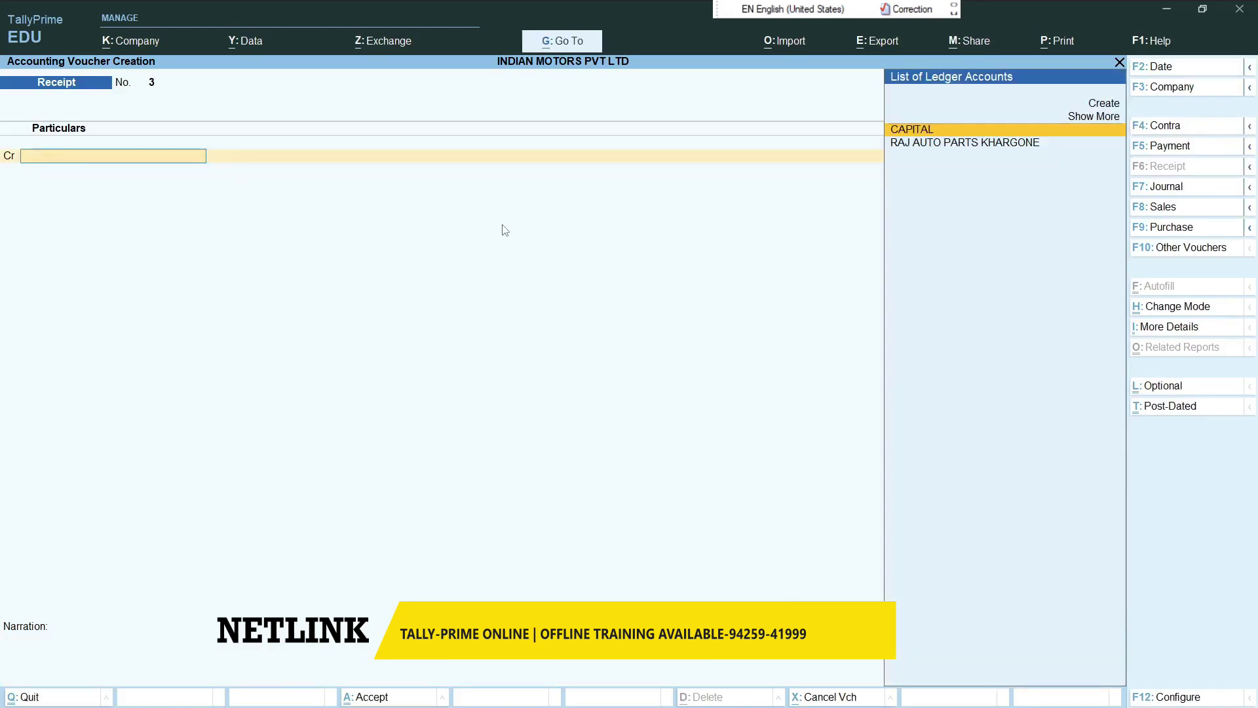
- Open the Banking Deposit Slip report for AXIS BANK
key("Escape")
key("Down")
key("Down")
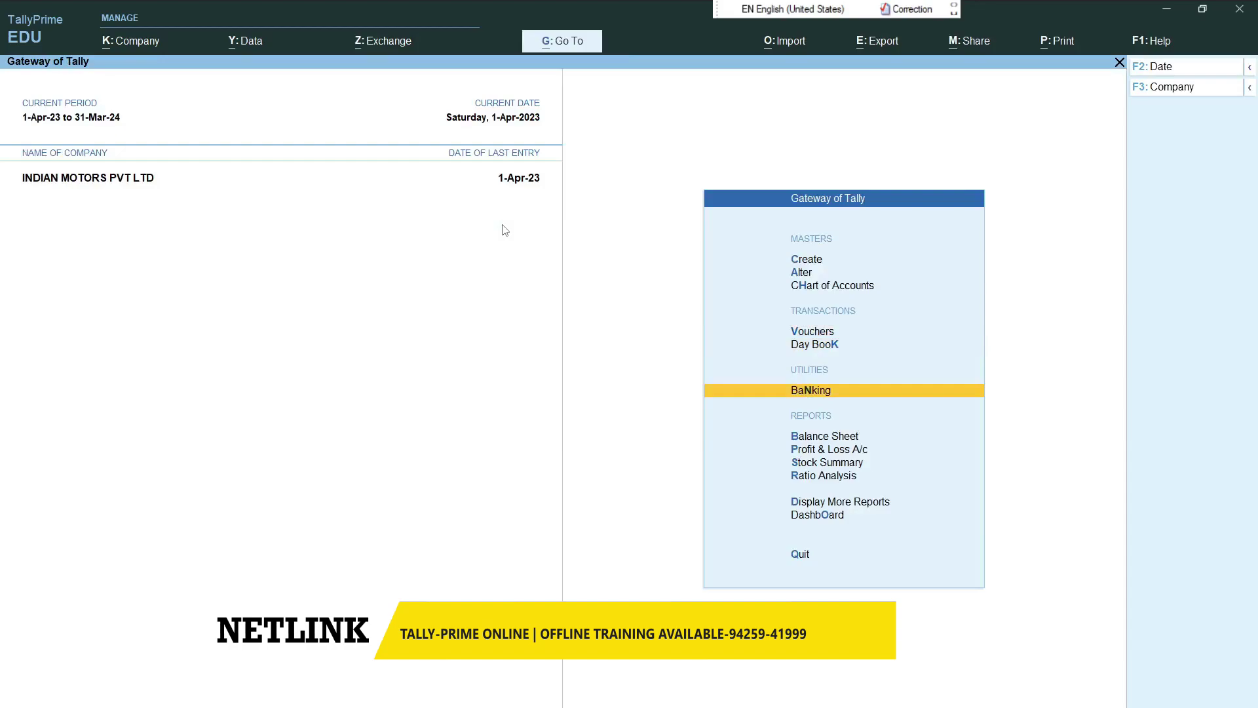
key("Return")
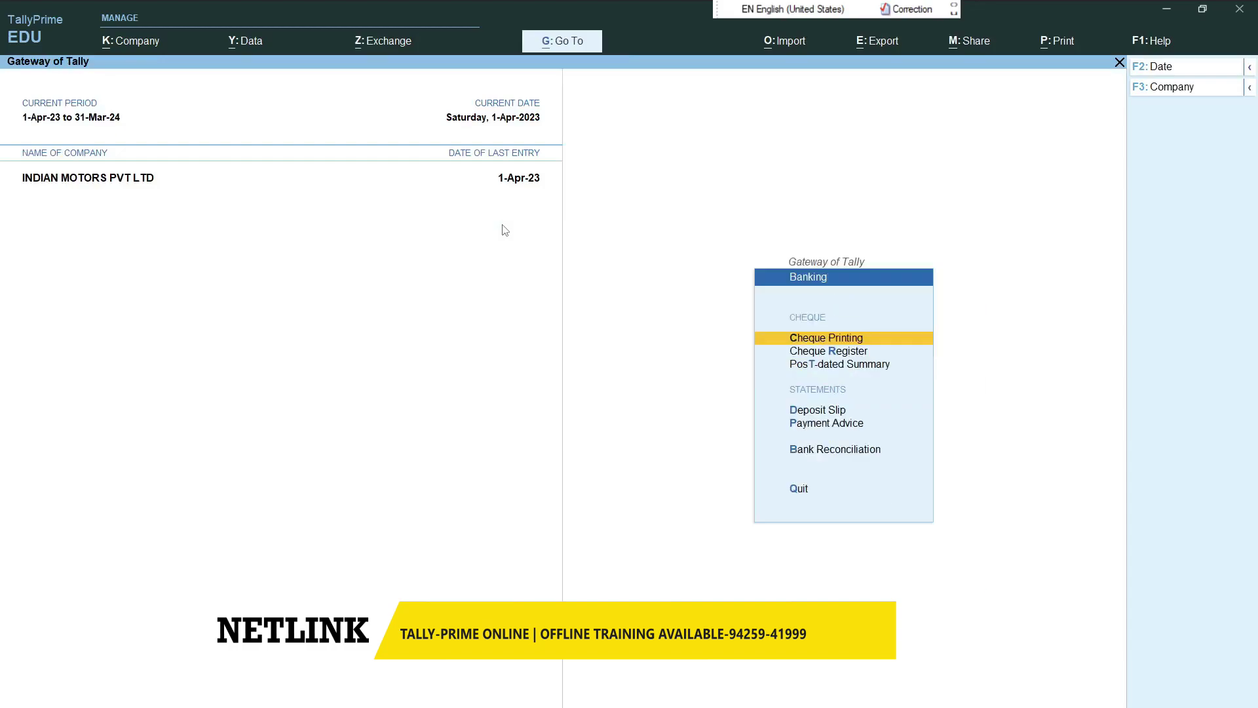
key("Down")
key("Down")
key("Down")
key("Return")
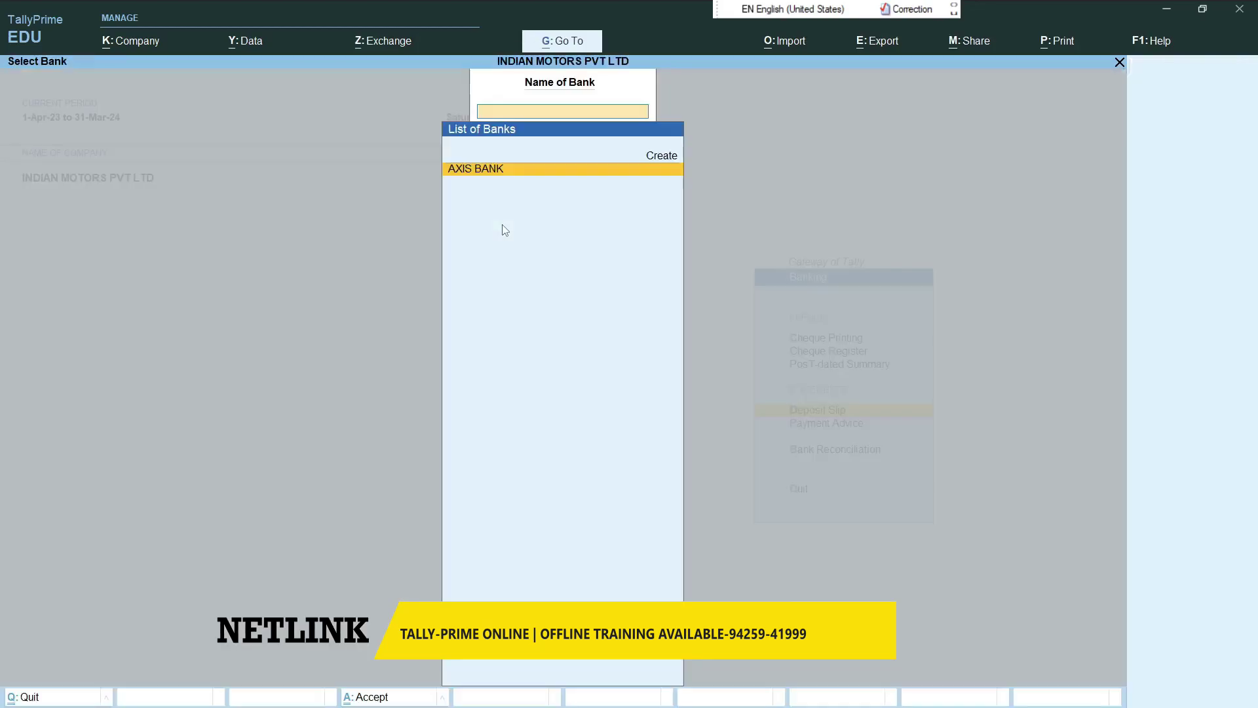
key("Return")
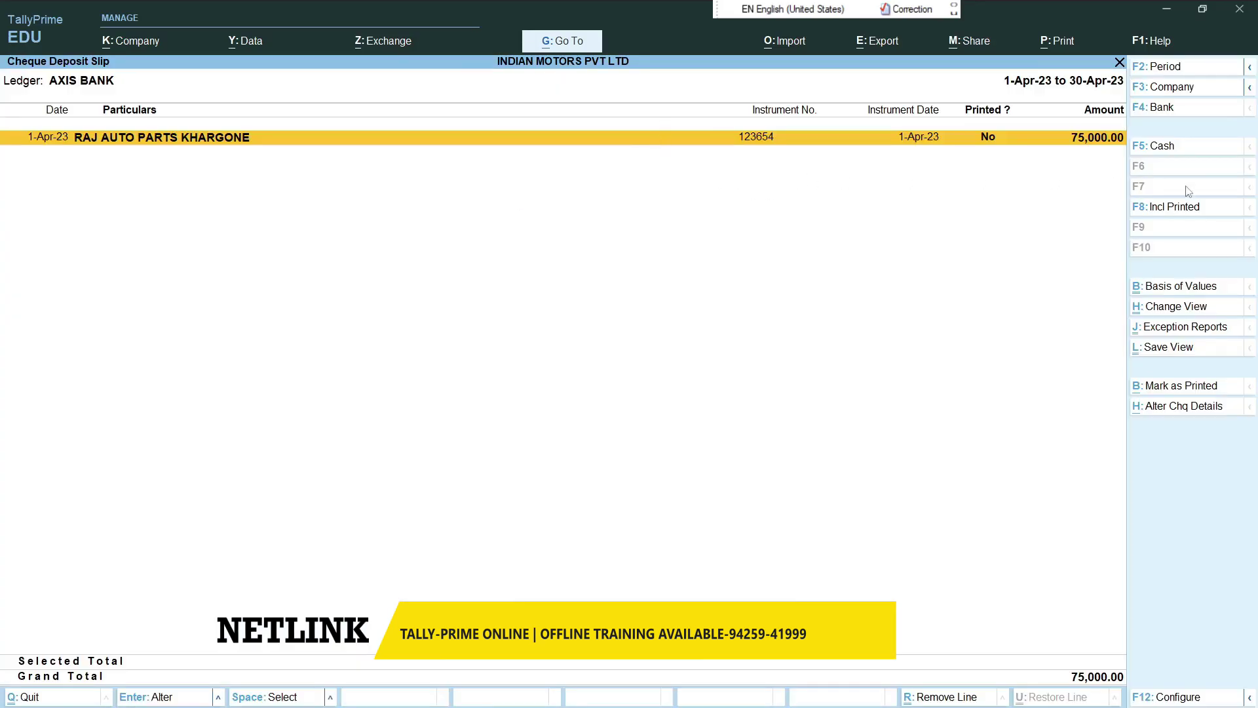
left_click(1150, 109)
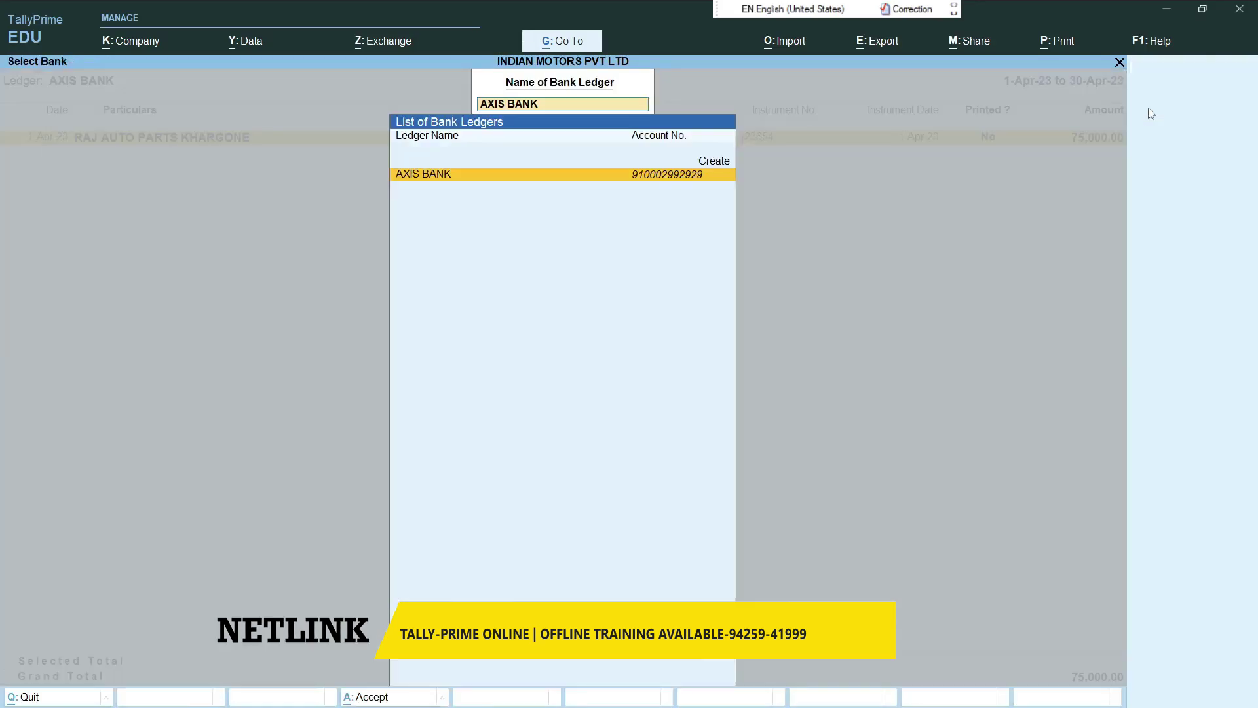
key("Return")
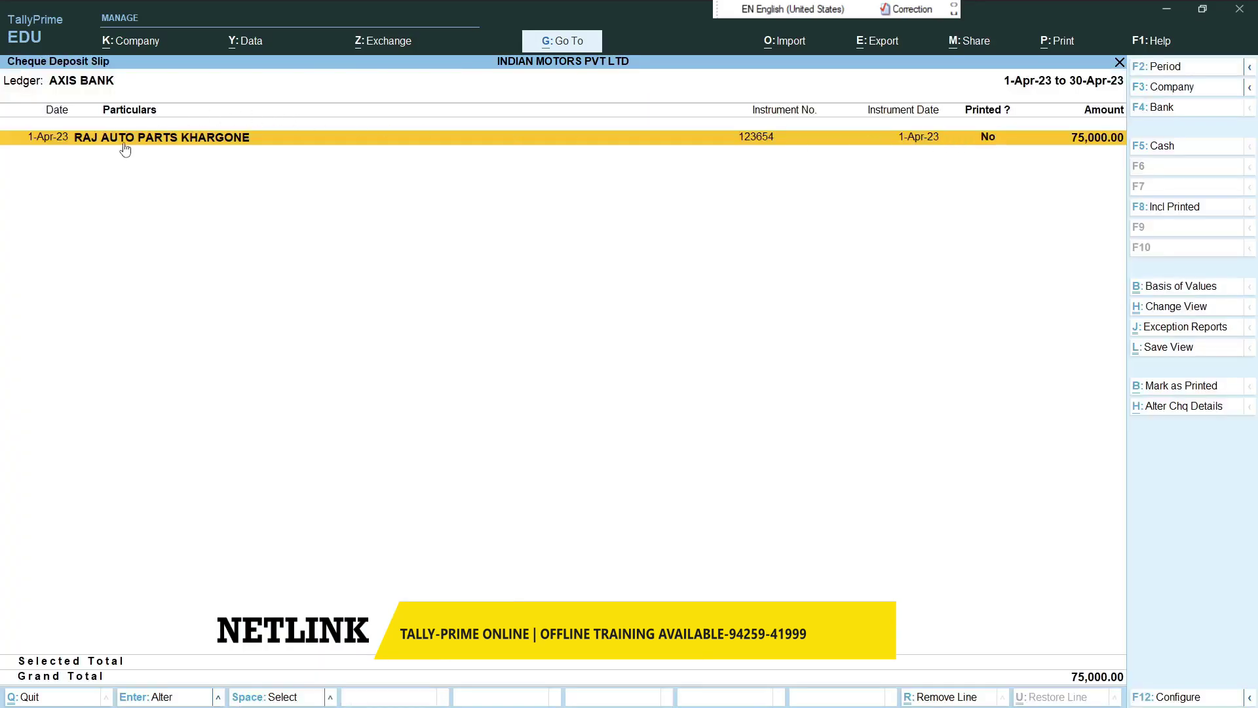
- Toggle the AXIS BANK deposit slip between cash and cheque views, then back out to Banking
left_click(1170, 154)
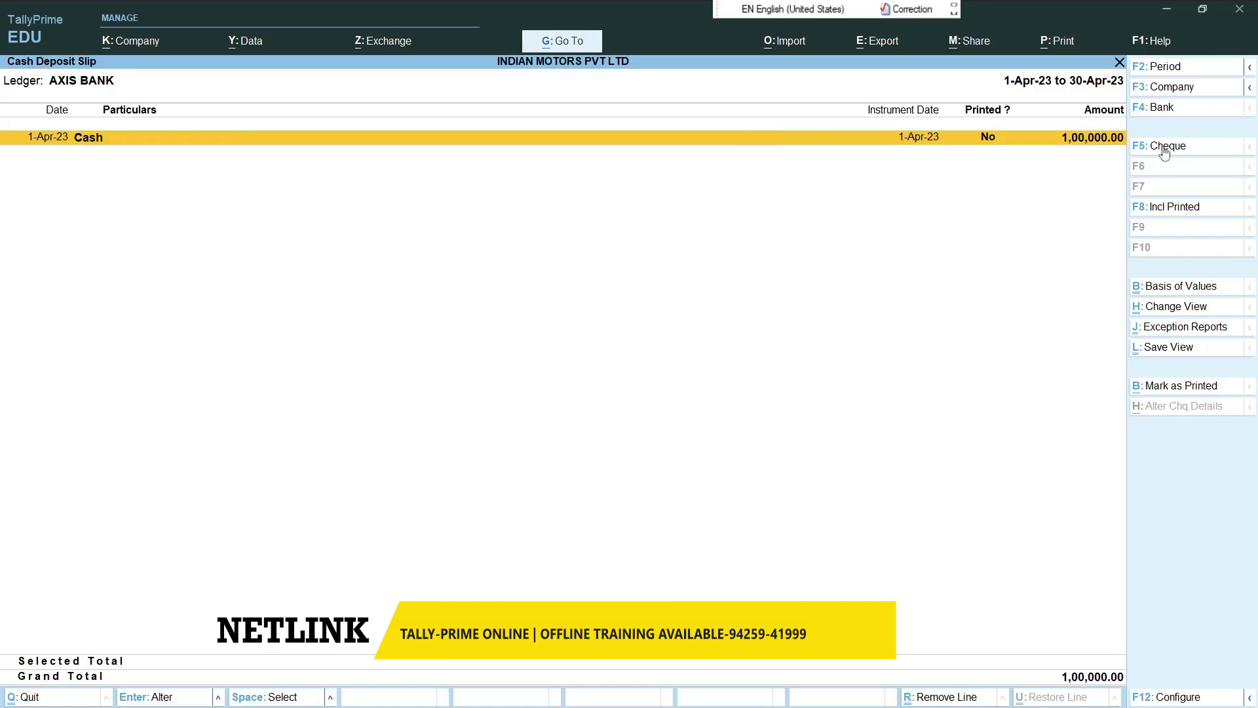
left_click(1163, 151)
left_click(1165, 109)
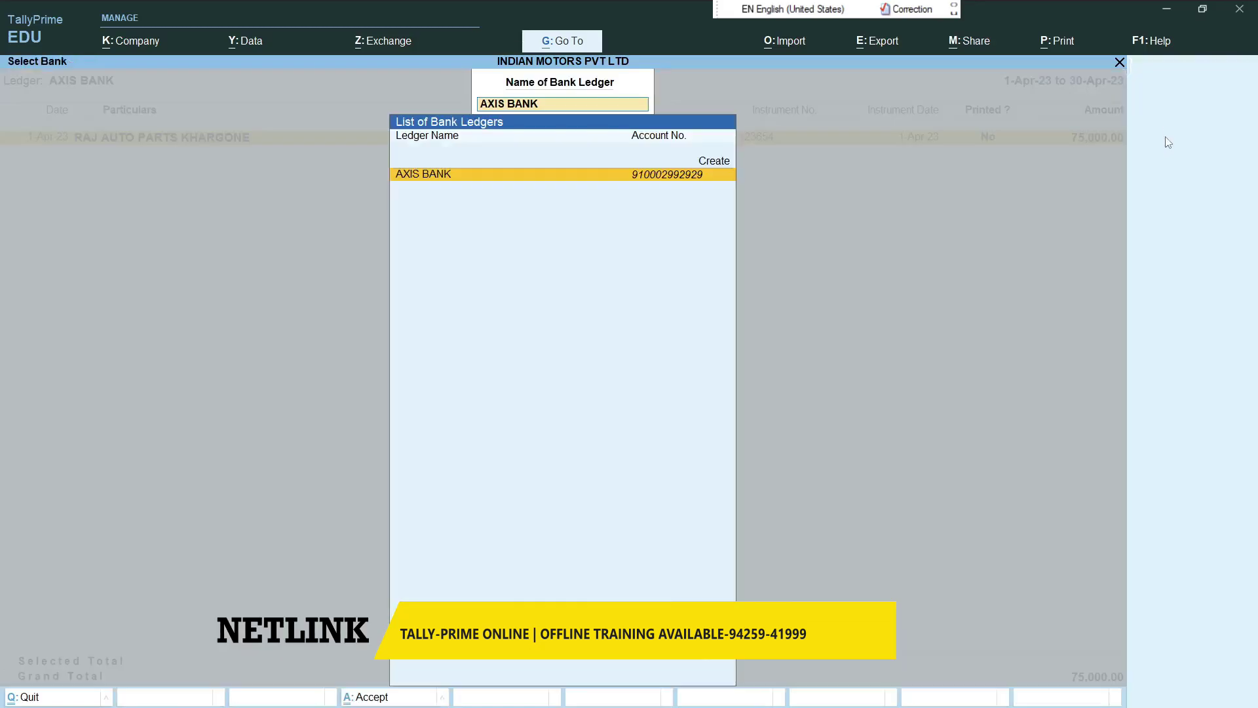
key("Escape")
key("Escape")
key("Escape")
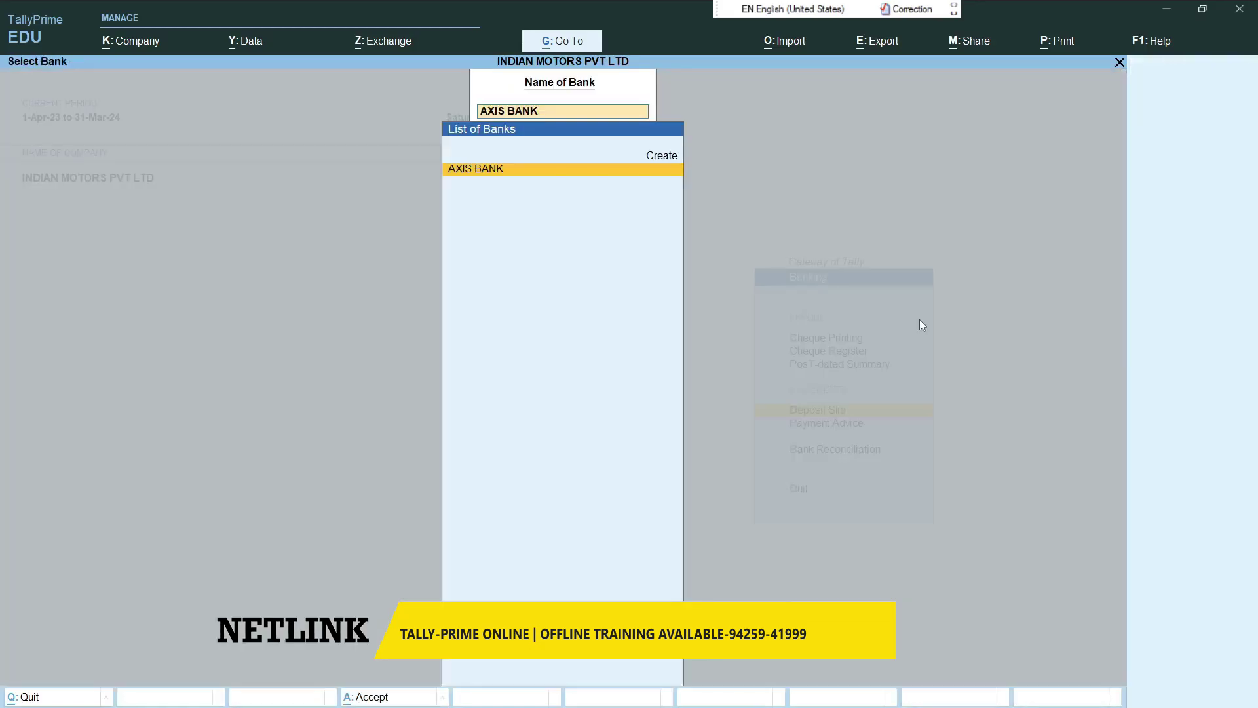
key("Escape")
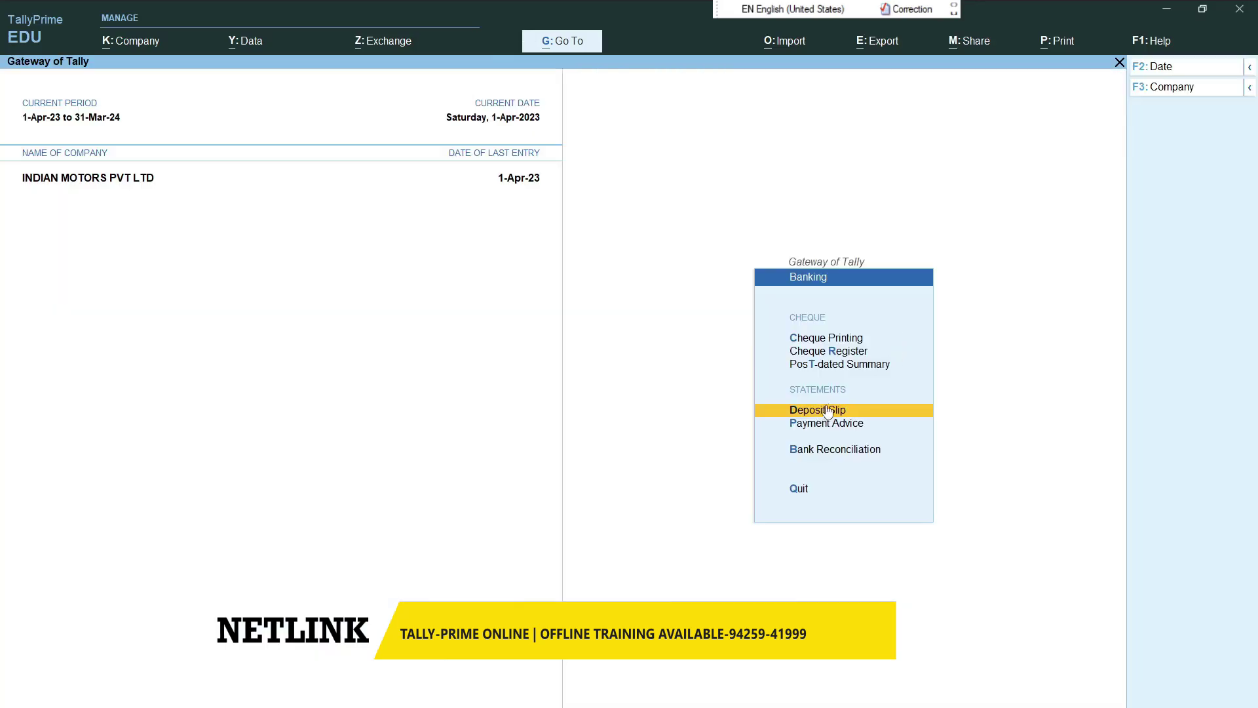
- Reopen the AXIS BANK deposit slip, compare cash and cheque slips, and exit to Banking
left_click(828, 411)
key("Return")
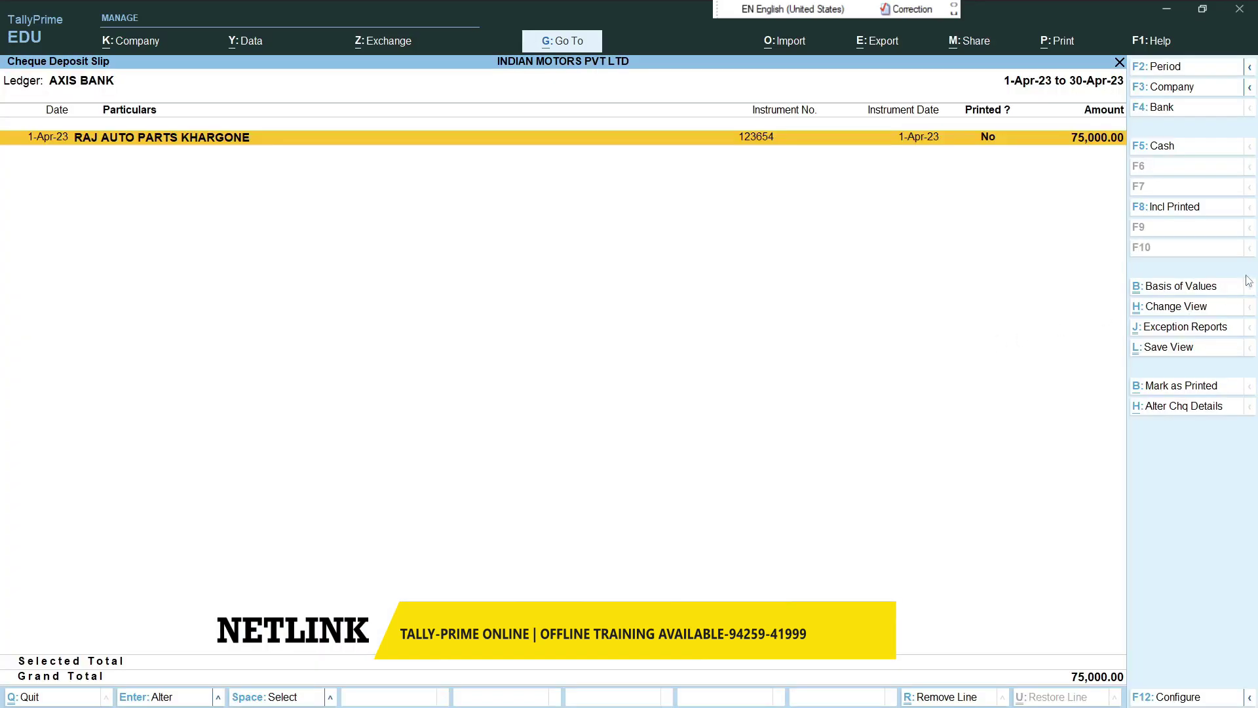
left_click(1166, 148)
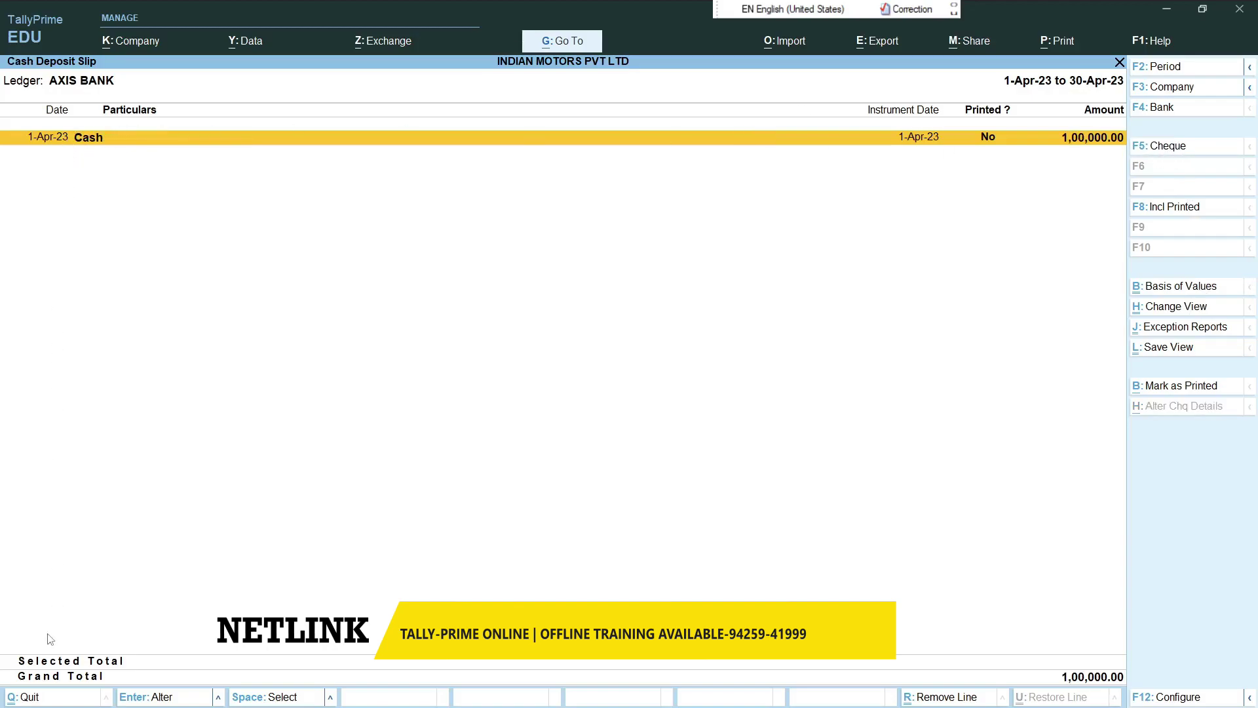
left_click(1155, 149)
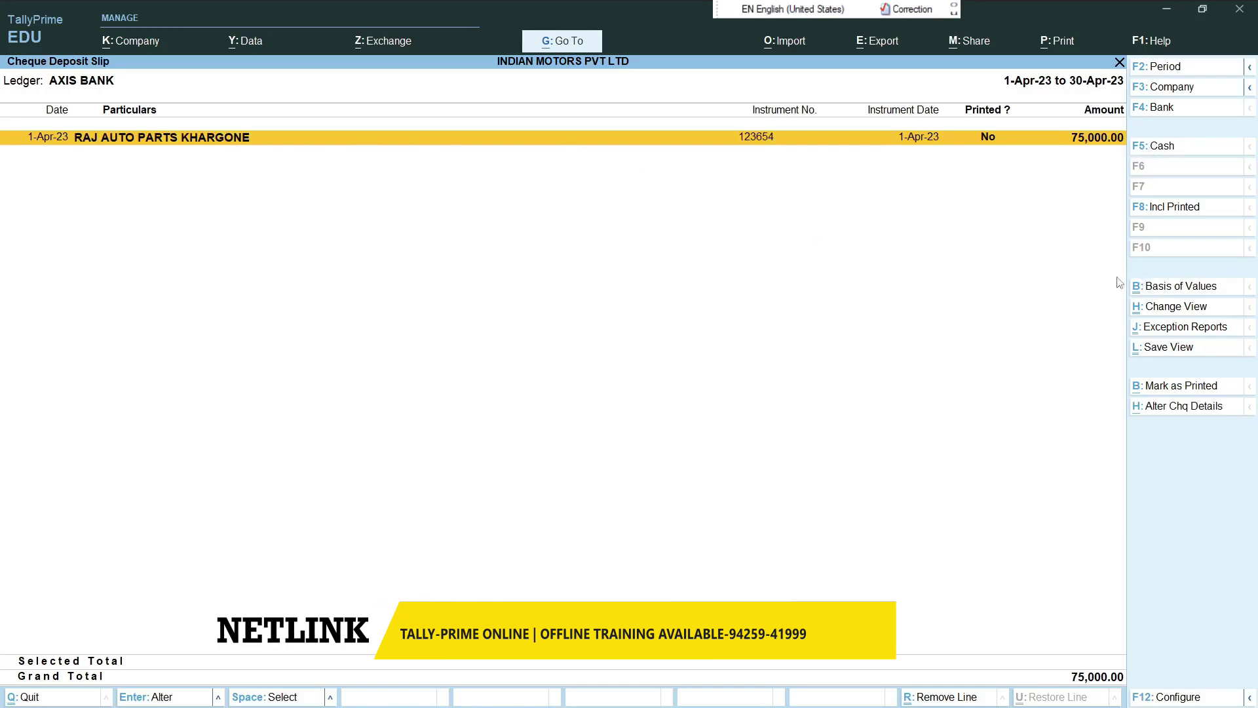
key("Escape")
key("Escape")
key("Escape")
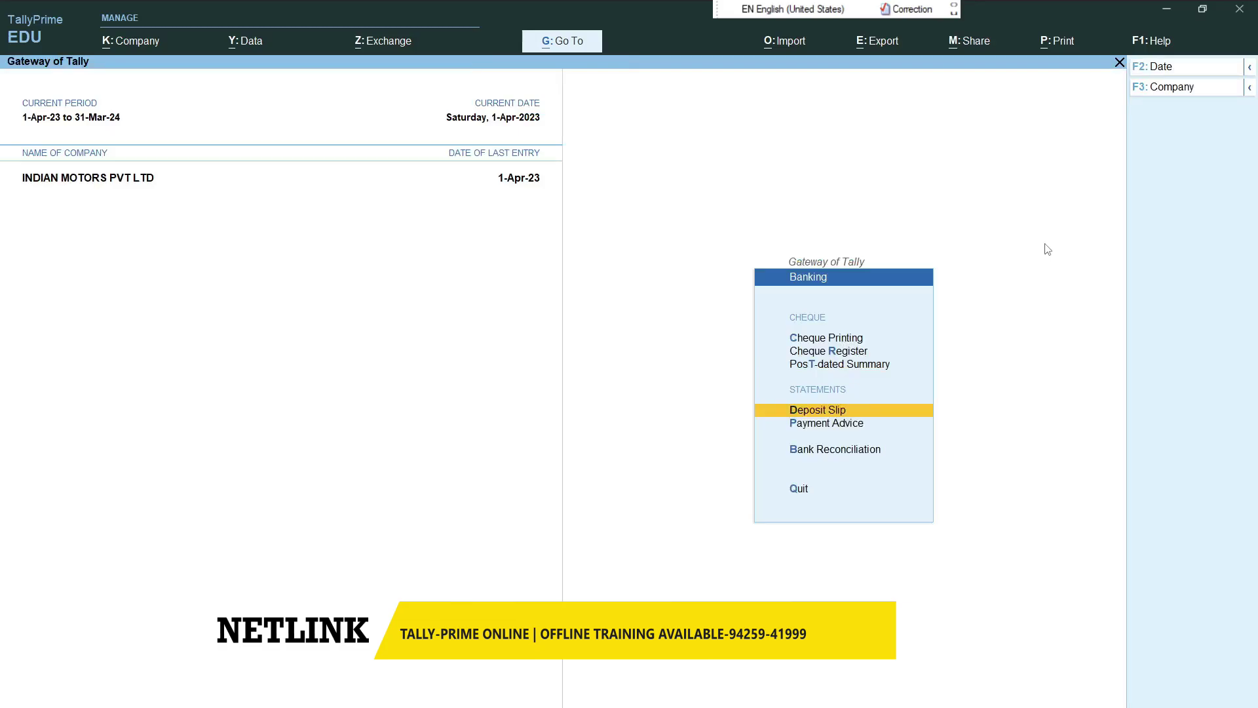
key("Up")
key("Up")
key("Return")
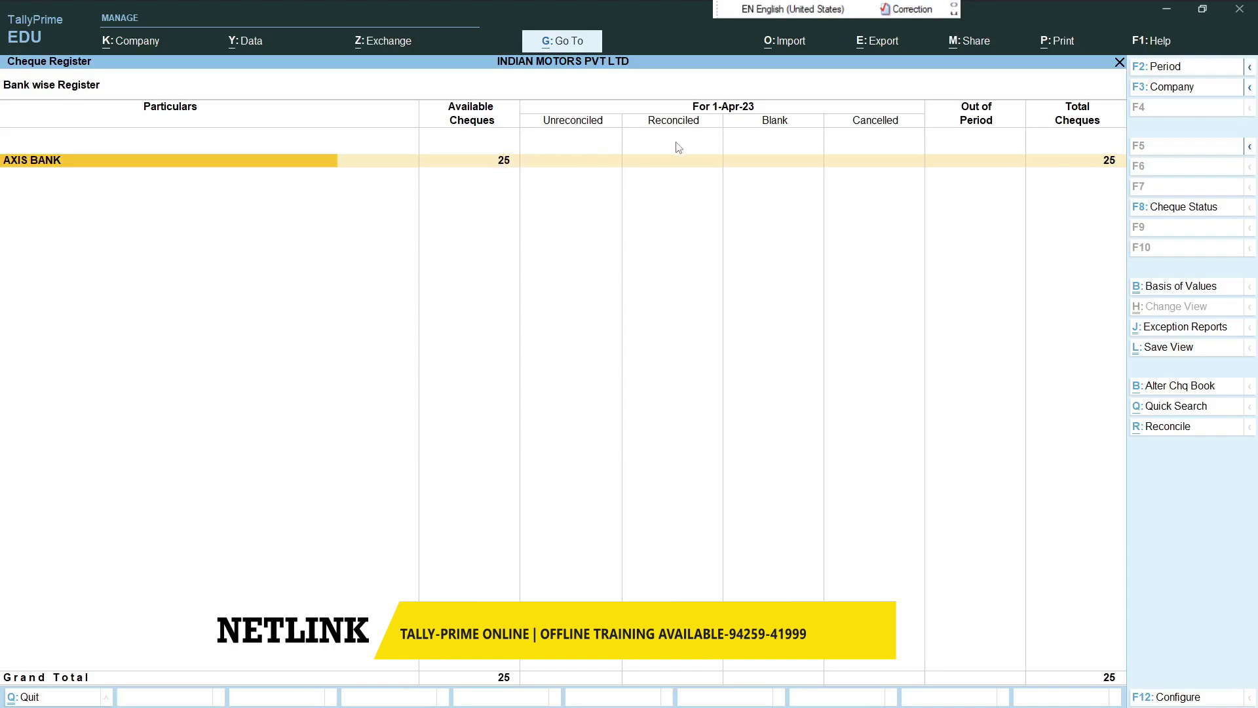
left_click(1090, 164)
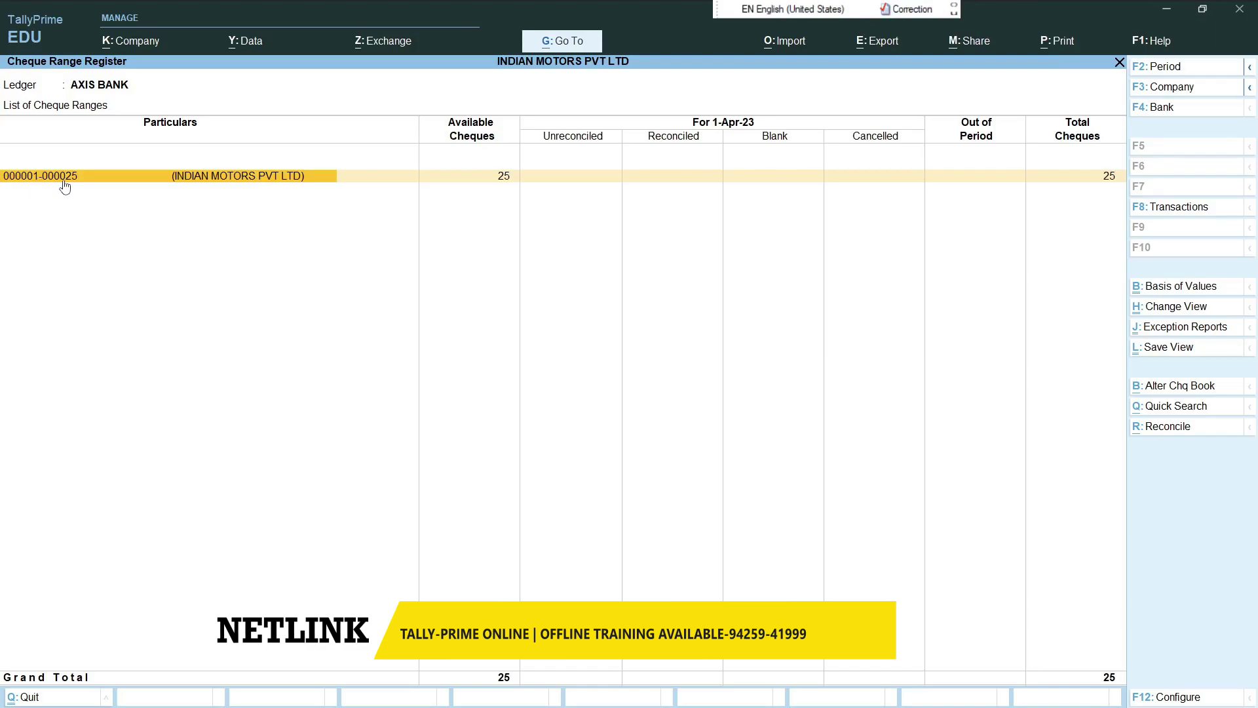
left_click(551, 183)
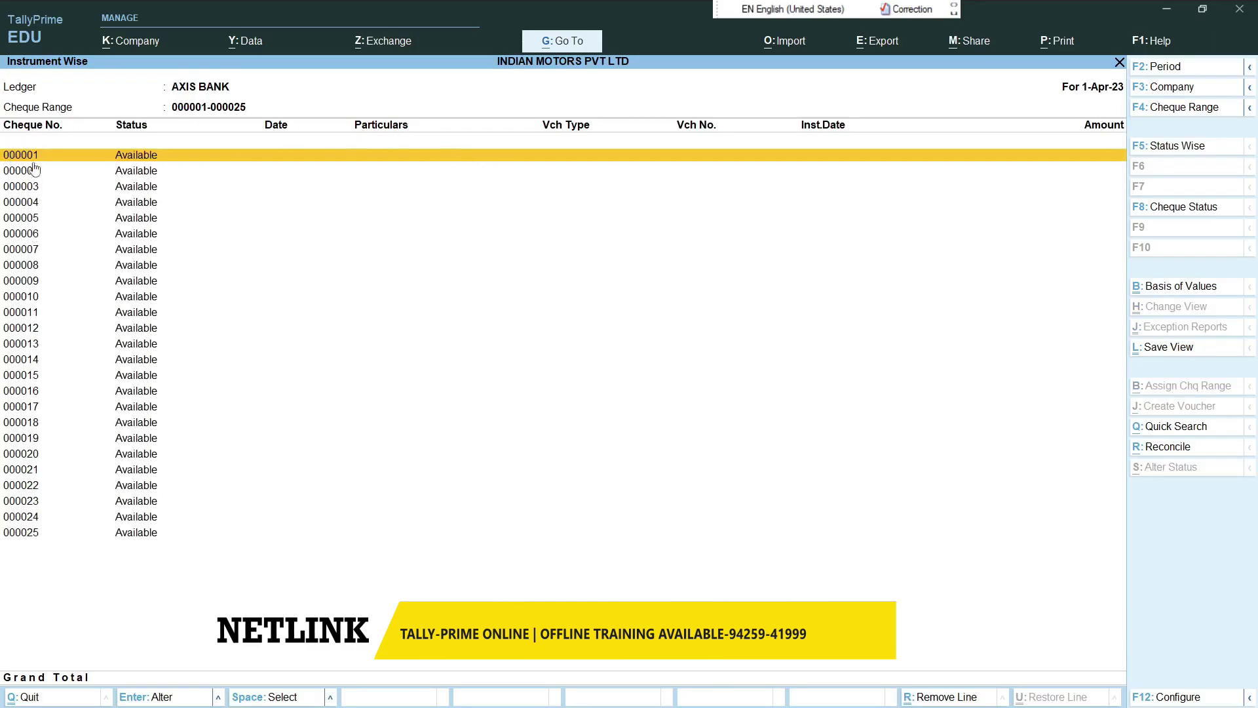
key("Escape")
key("Escape")
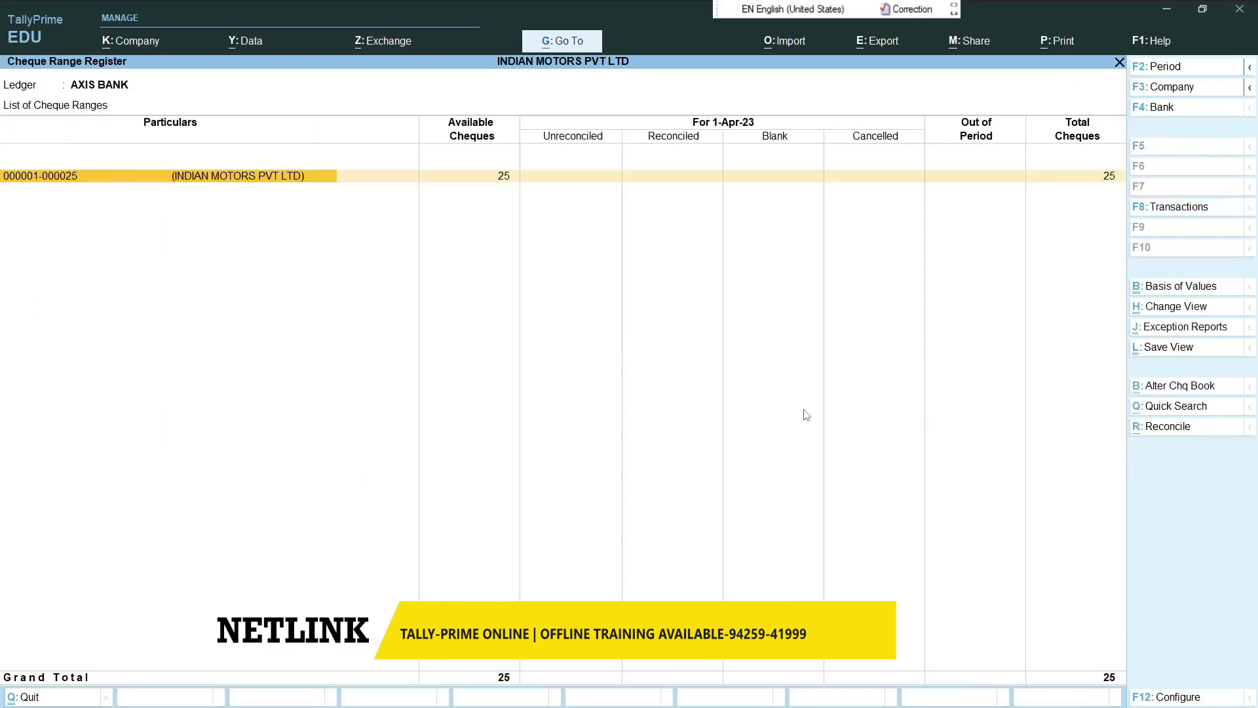
key("Escape")
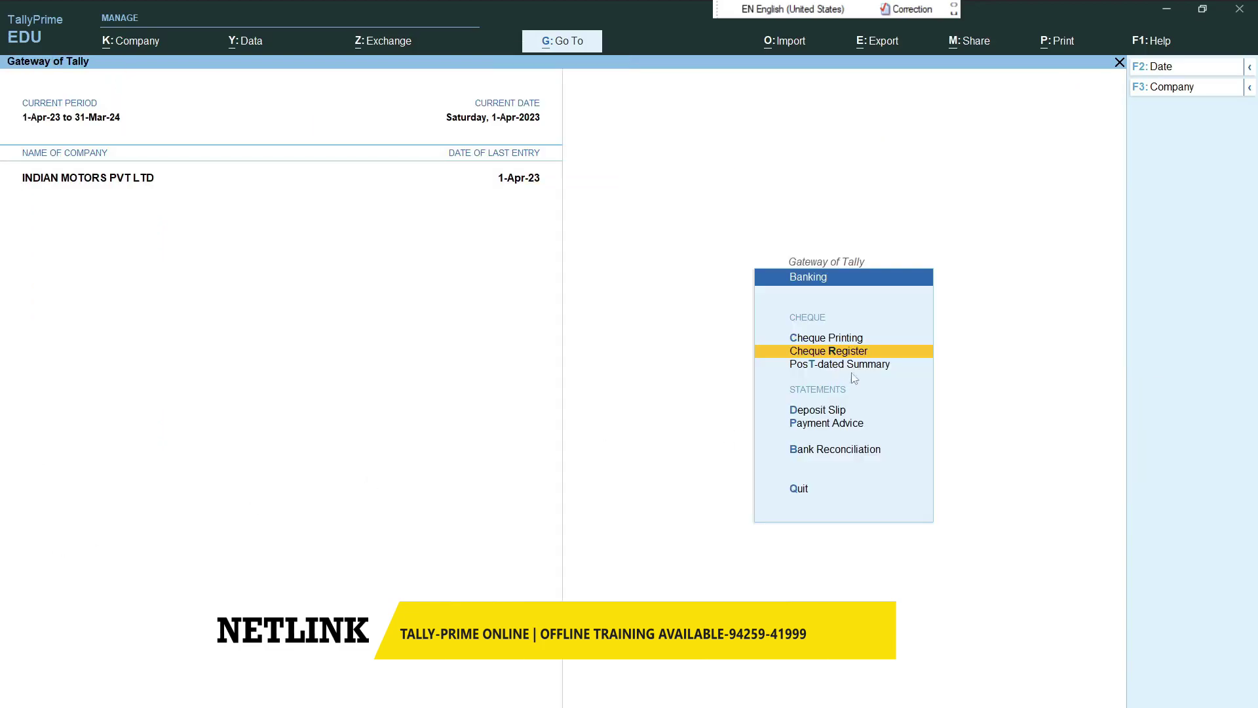
key("Down")
key("Down")
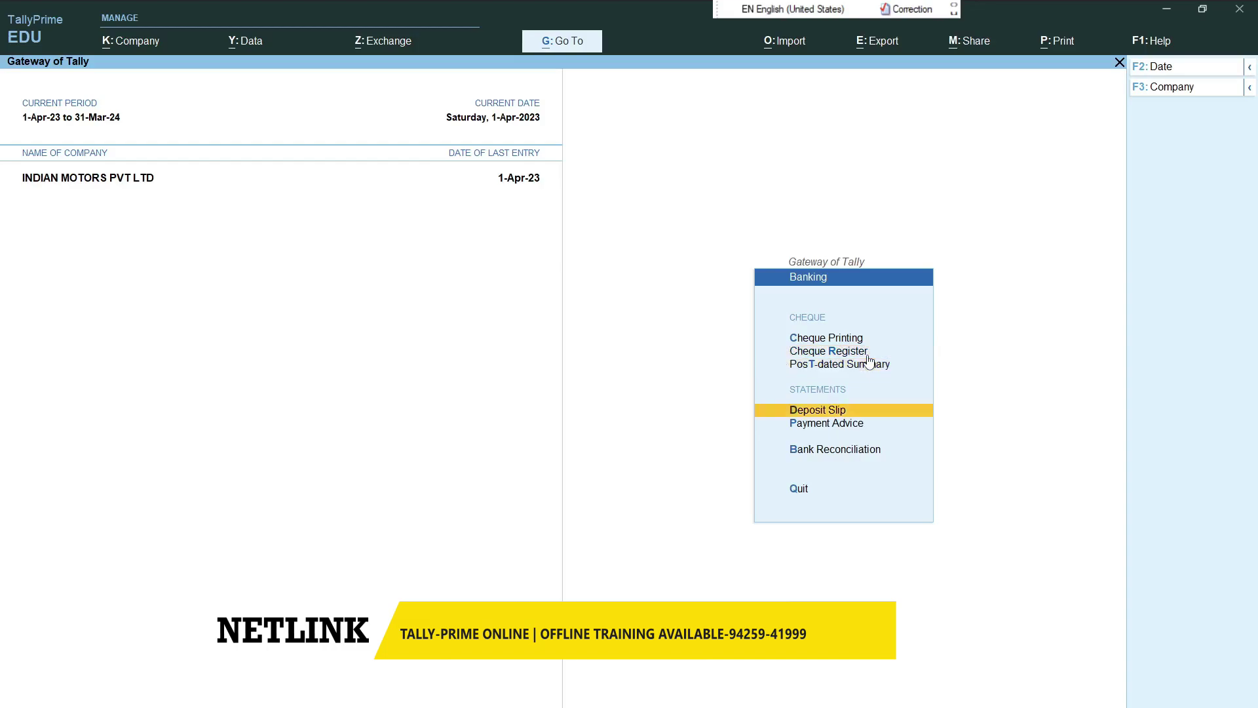
- Open the AXIS BANK Post-Dated Summary, review the empty April–March months, and close it
key("Up")
key("Up")
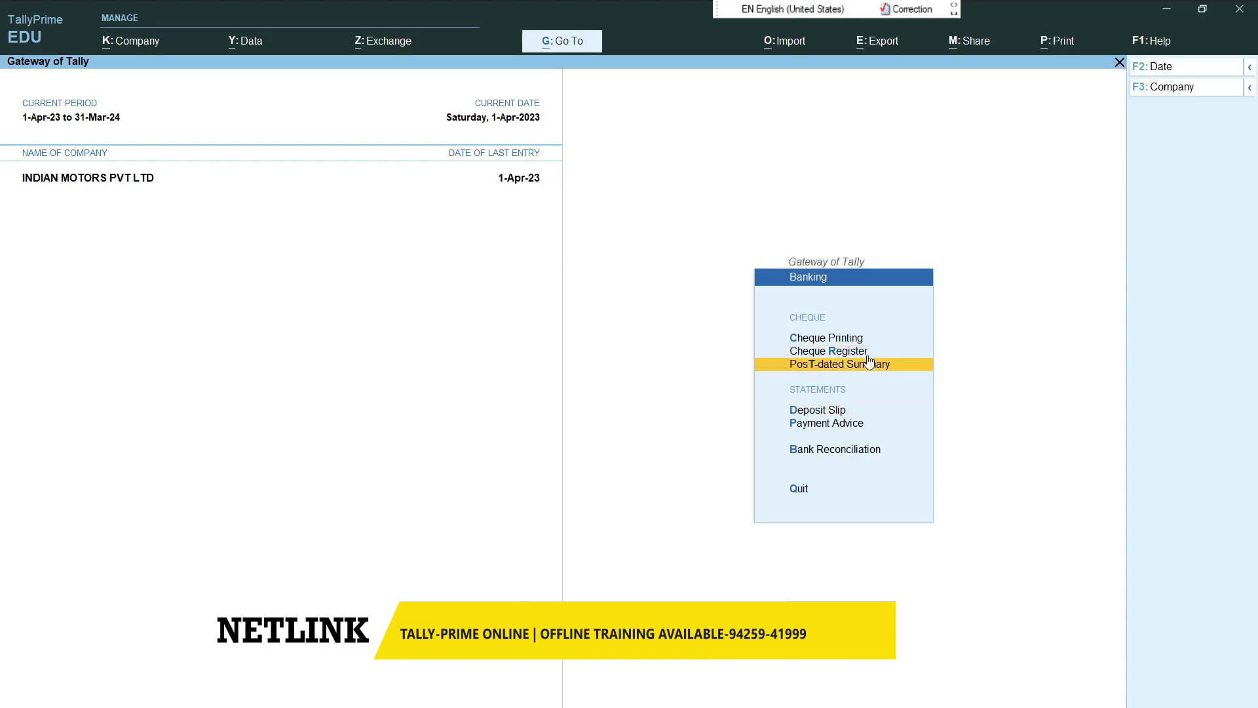
key("Down")
key("Return")
key("Return")
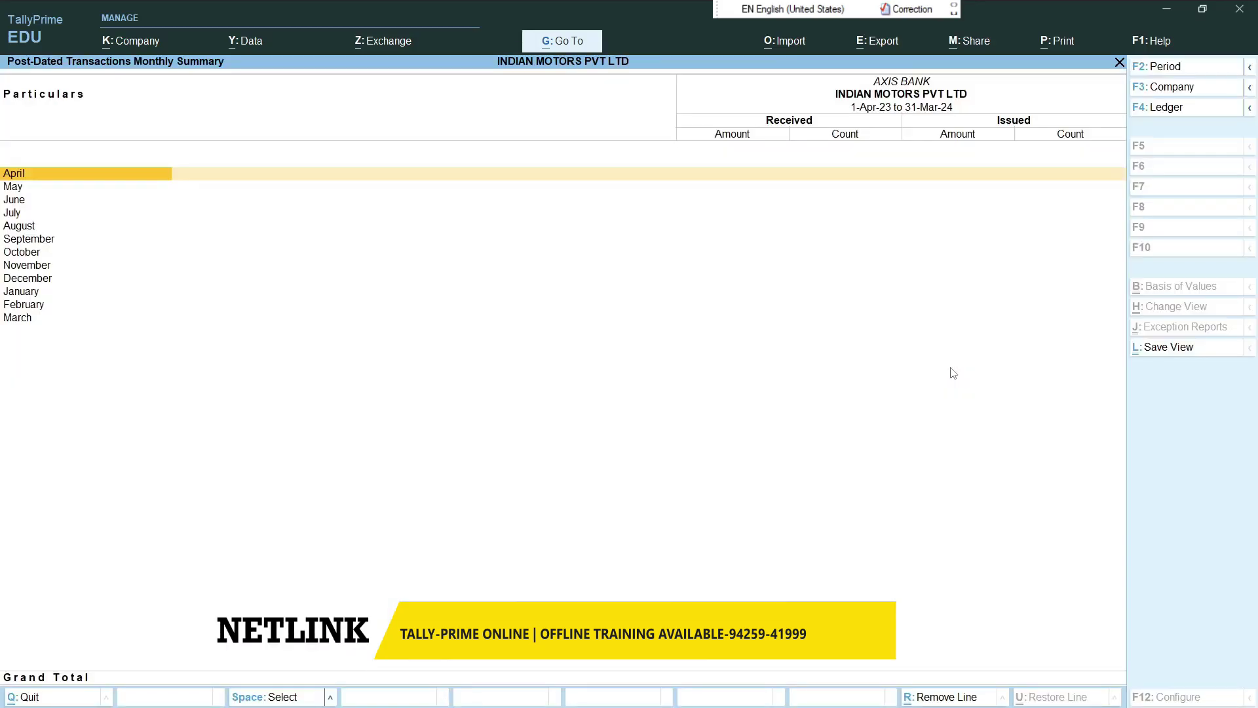
key("Escape")
key("Escape")
key("Escape")
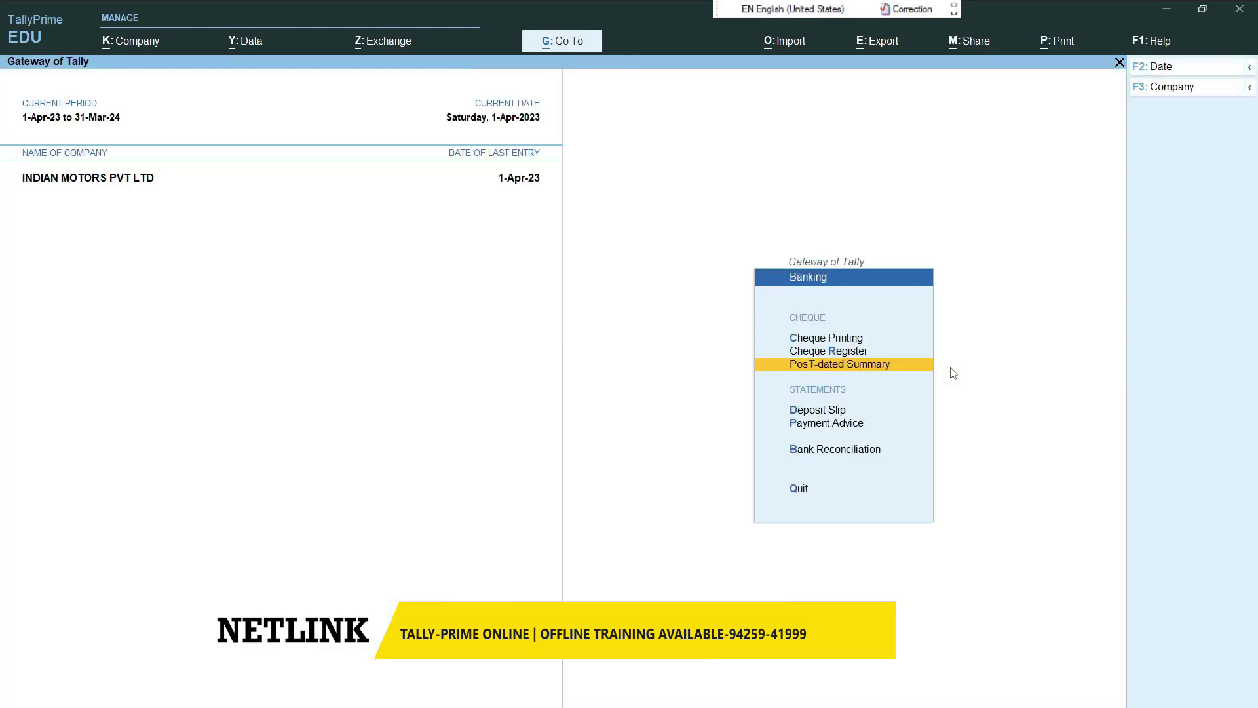
key("Escape")
key("Escape")
key("Escape")
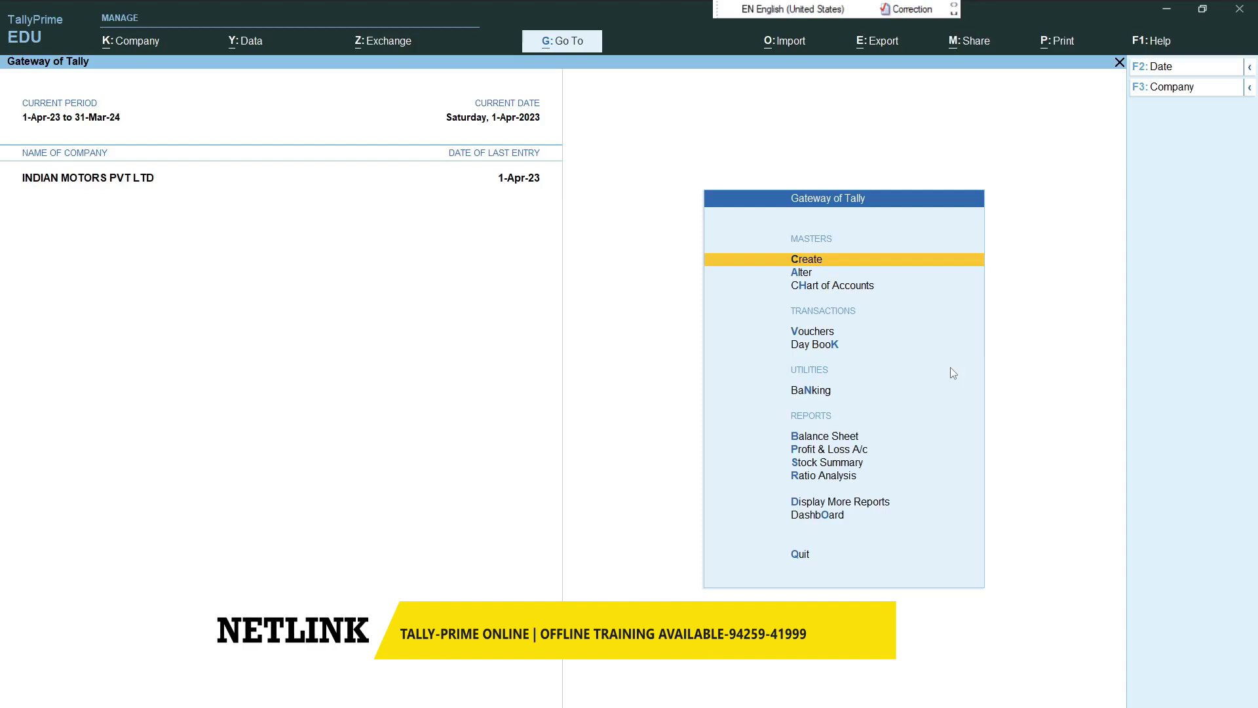
- Start a purchase voucher and create supplier ledger SETHI HONDA under Sundry Creditors
key("Down")
key("Down")
key("Down")
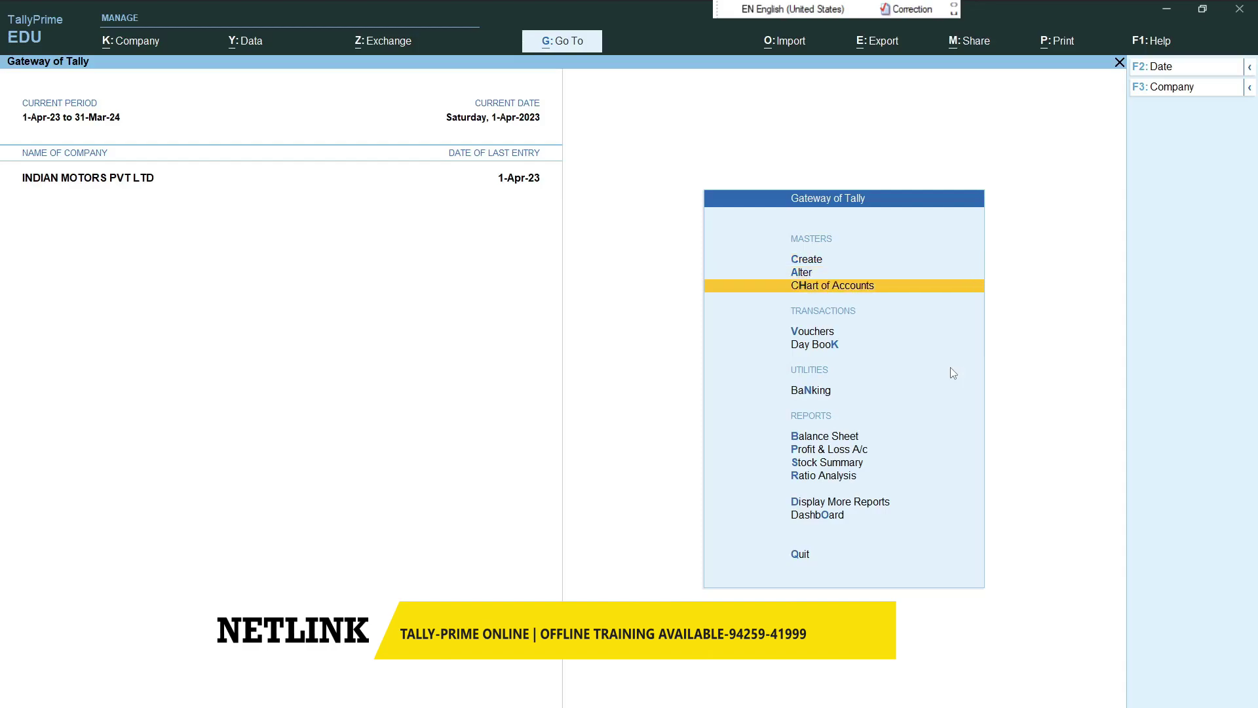
key("Return")
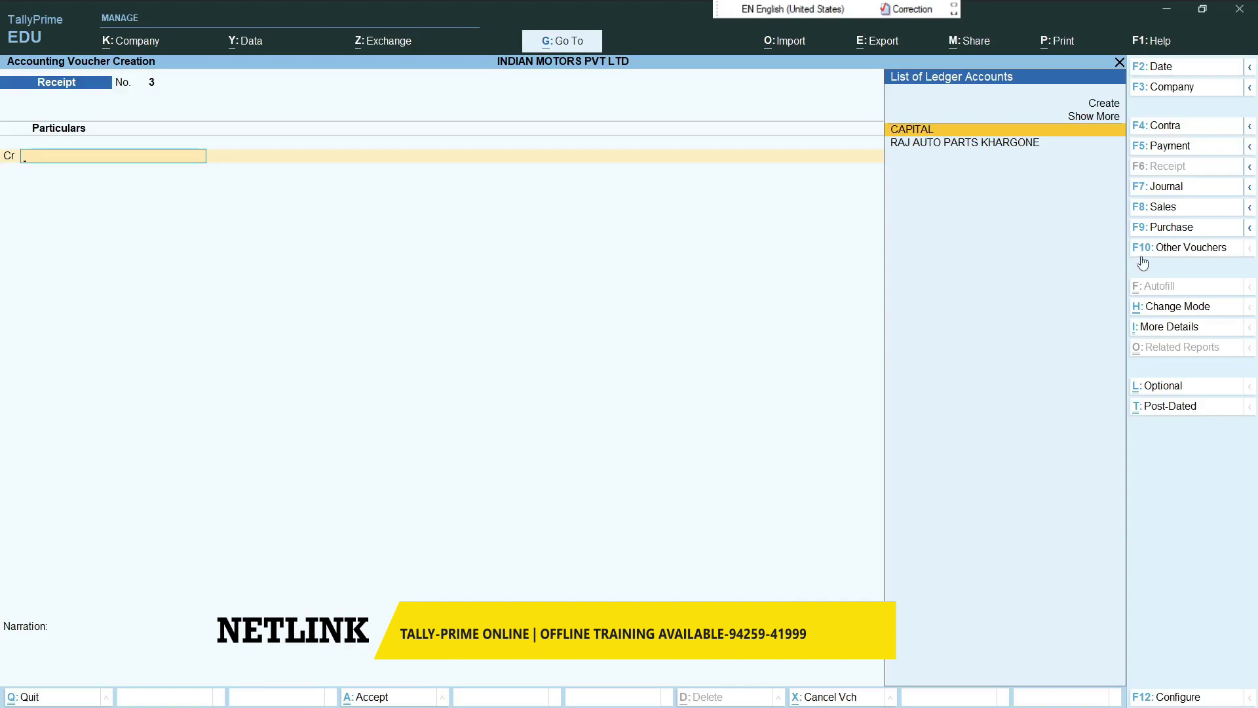
left_click(1151, 238)
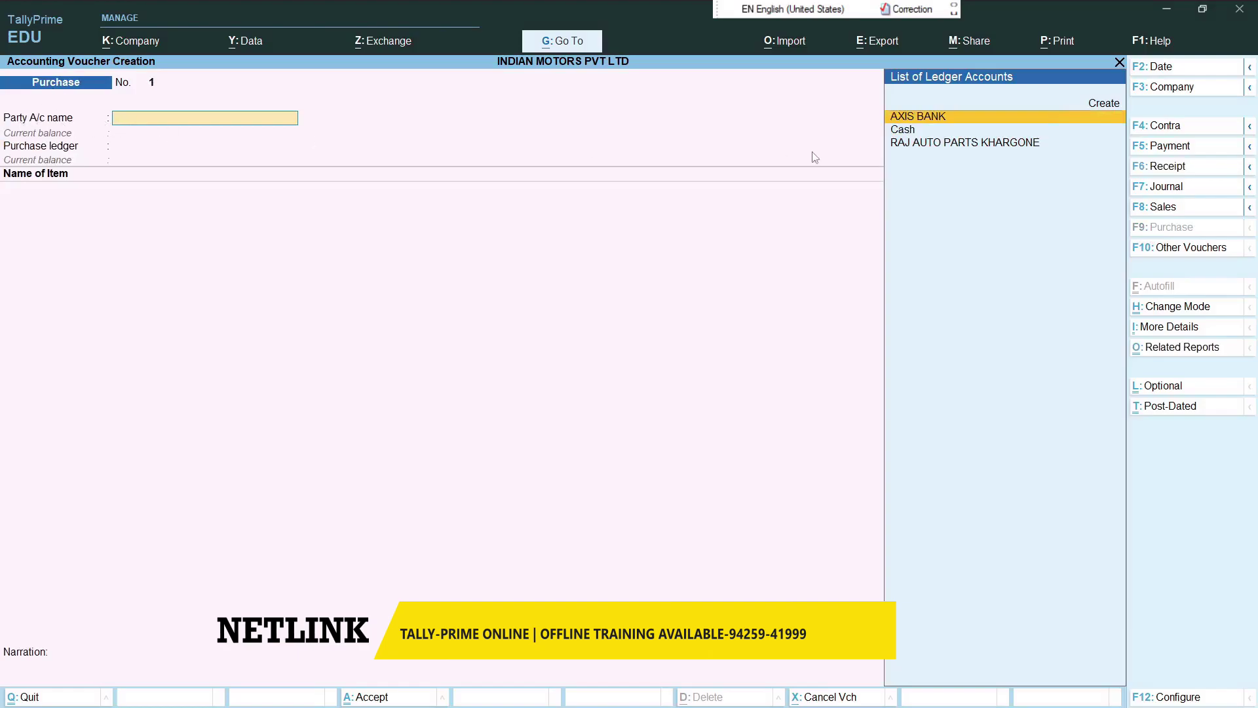
key("alt+c")
type("SETHI HONDA")
key("Return")
key("Return")
type("SUND")
key("Return")
key("Return")
key("Return")
key("Return")
key("Return")
key("Return")
key("Return")
key("Return")
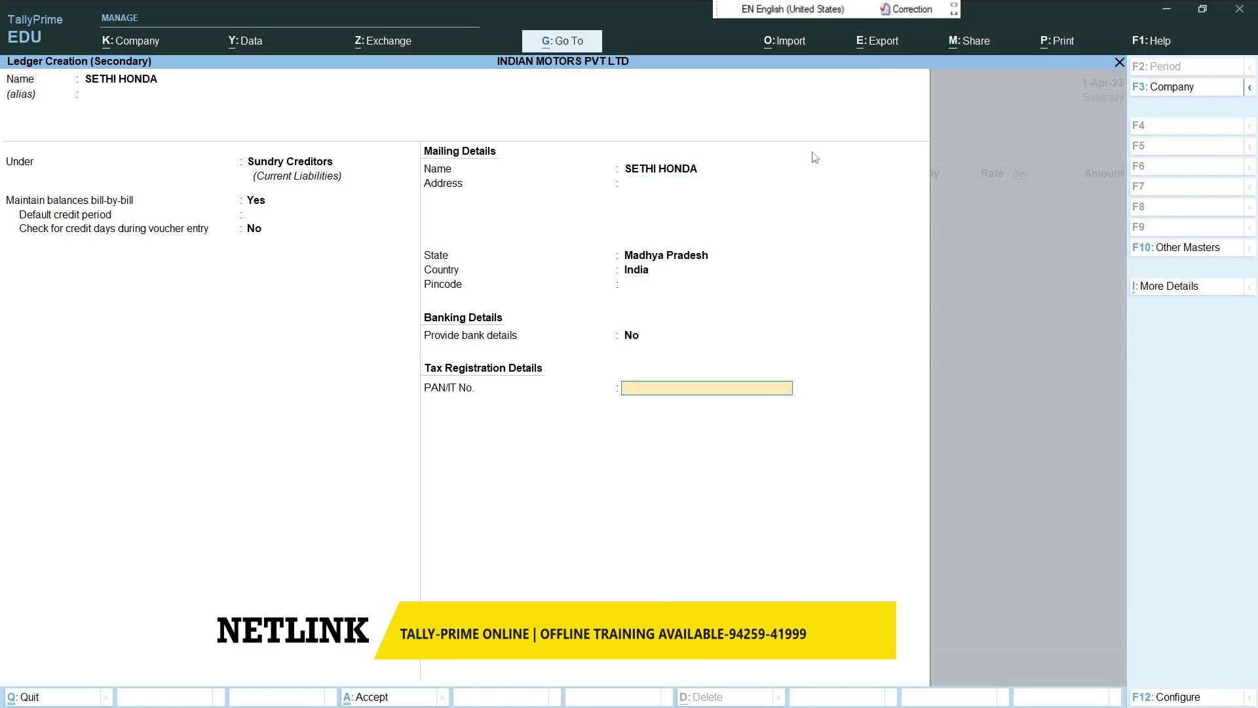
key("Return")
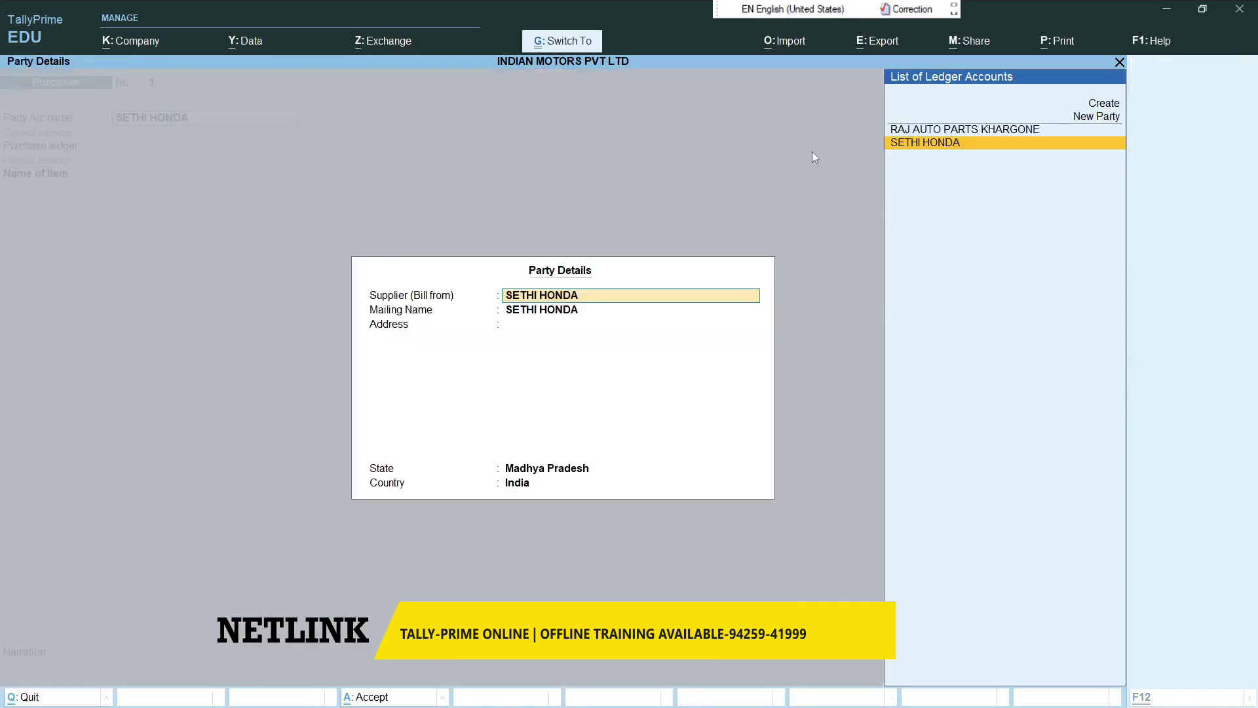
key("Return")
- Create the PURCHASE ledger under Purchase Accounts and begin new stock item ACTIVA 3G
key("Return")
type("PURCHASE")
key("Return")
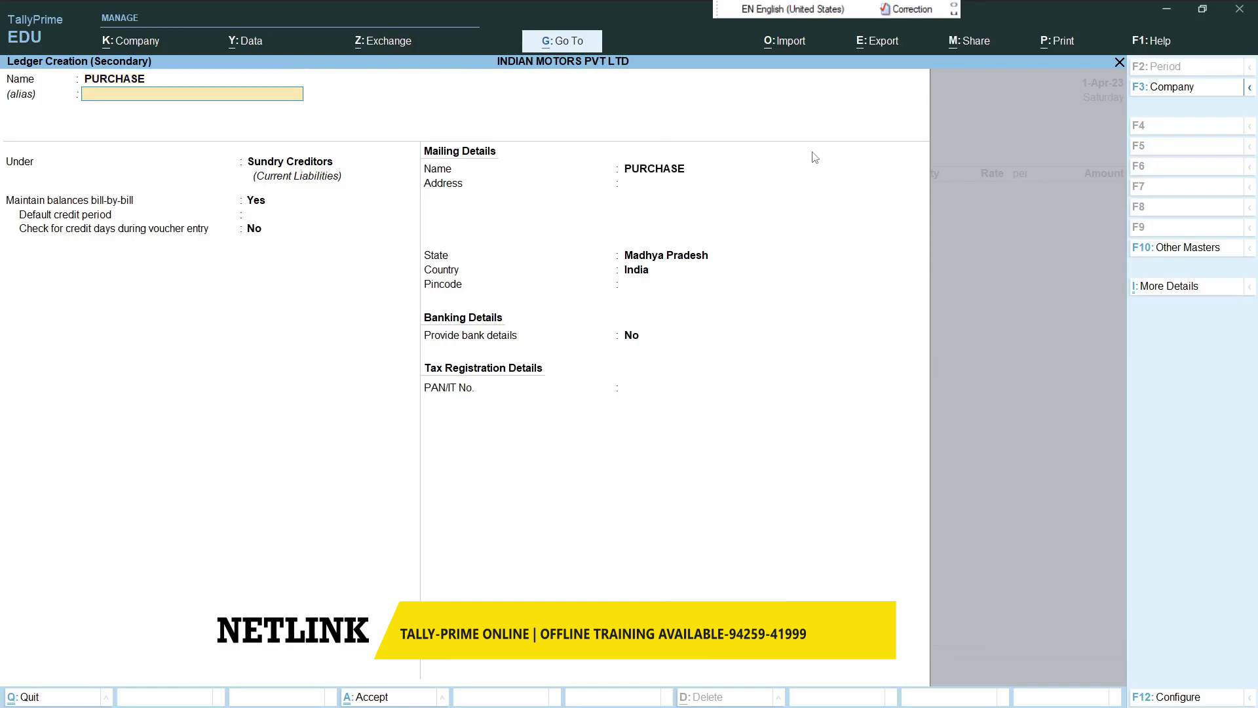
key("Return")
type("PUR")
key("Return")
key("Return")
key("Return")
key("Return")
type("A")
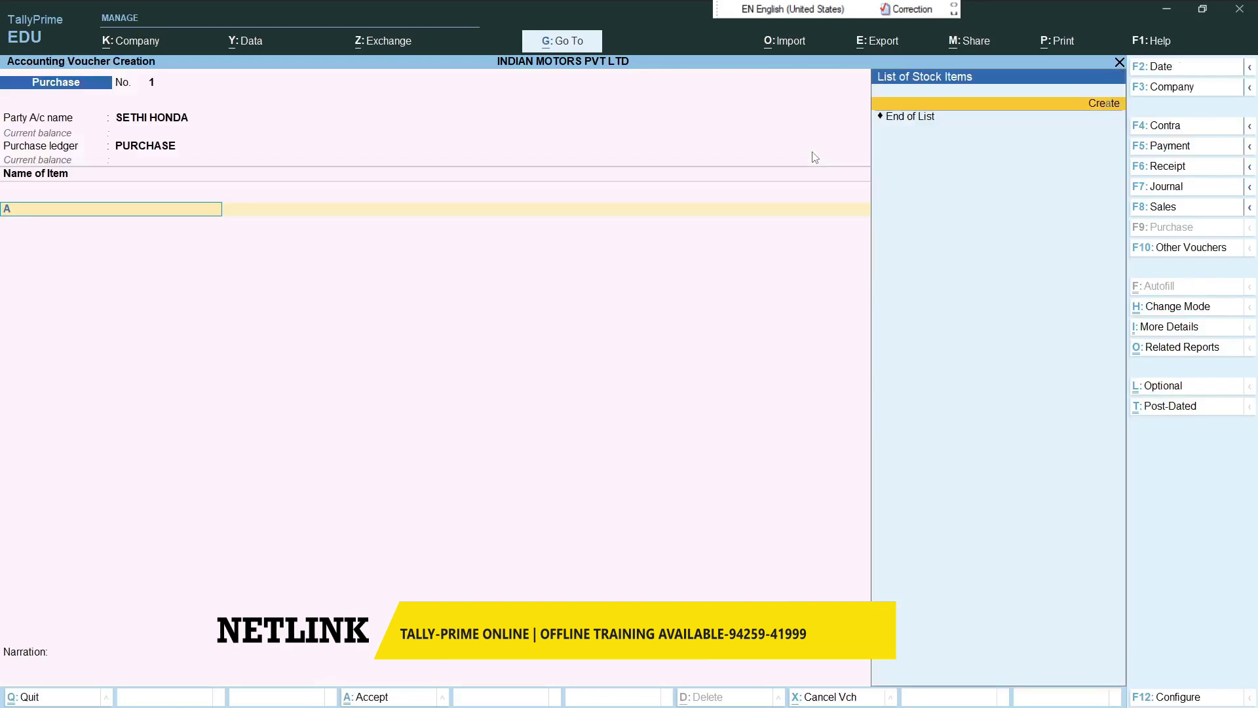
key("alt+c")
type("CTIVA 3G")
- Name the item ACTIVA 3G and create its stock group 2W and category HONDA
key("Return")
key("Return")
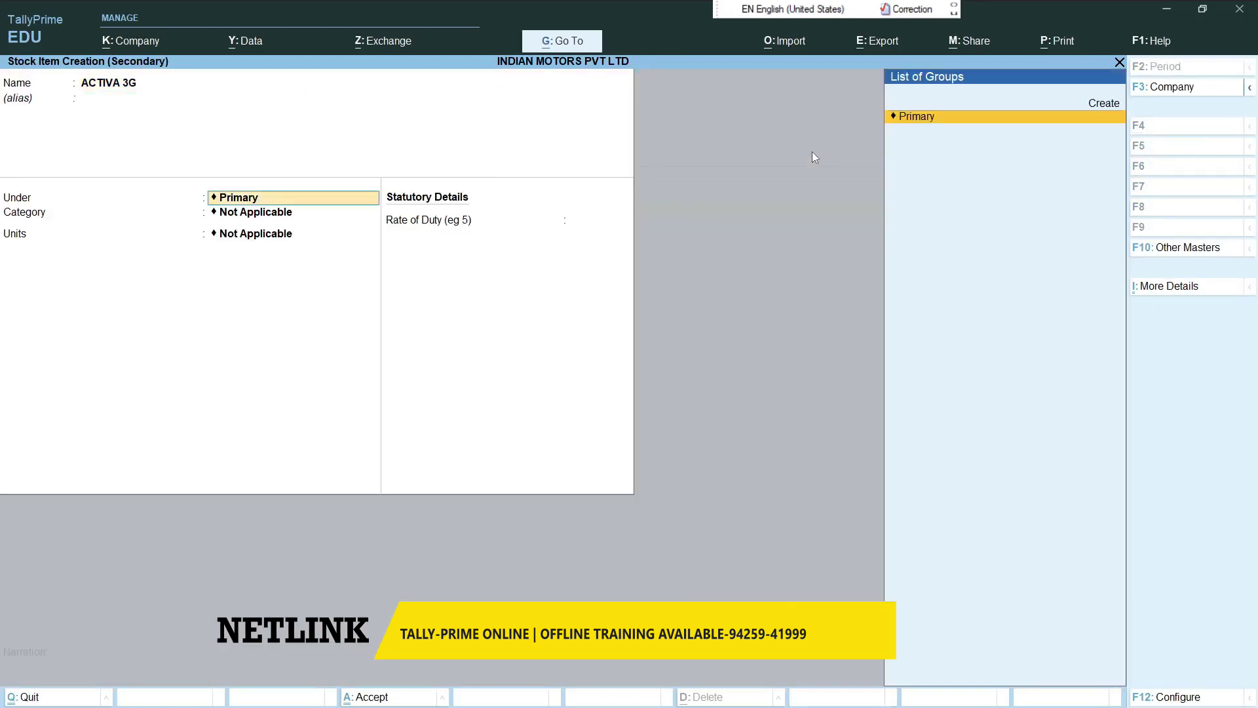
key("alt+c")
type("2W")
key("Return")
key("Return")
key("Return")
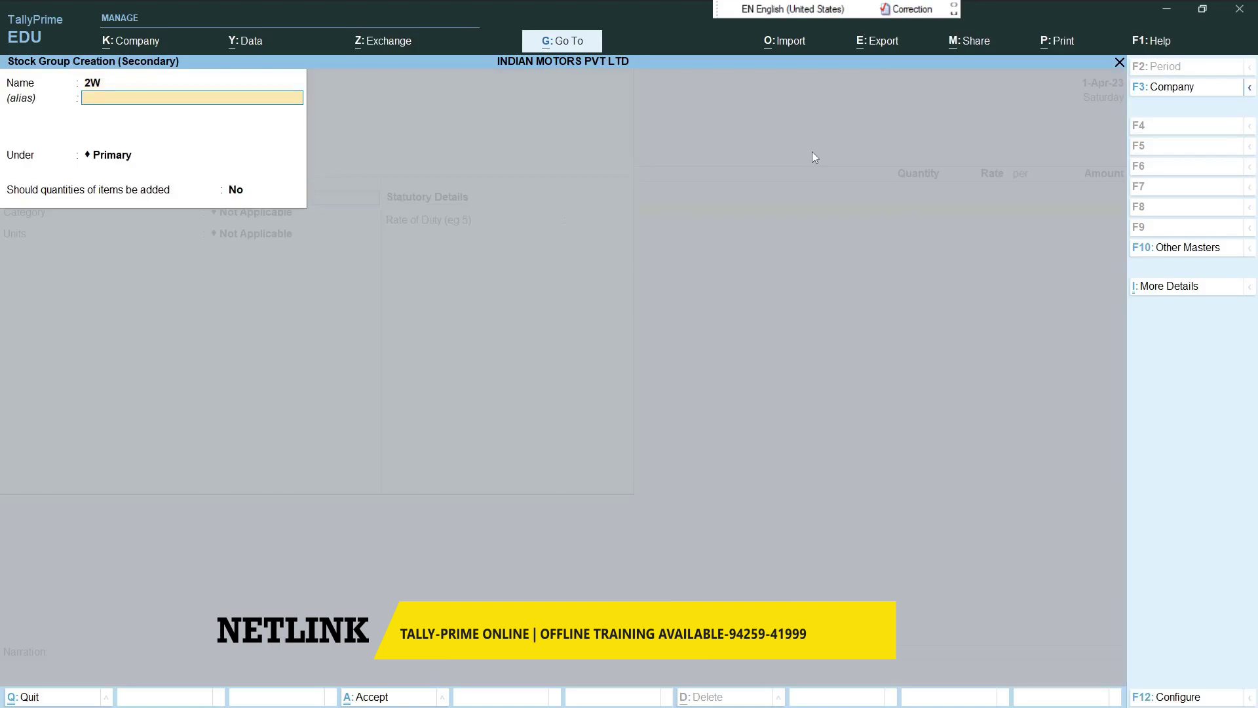
key("Return")
key("alt+c")
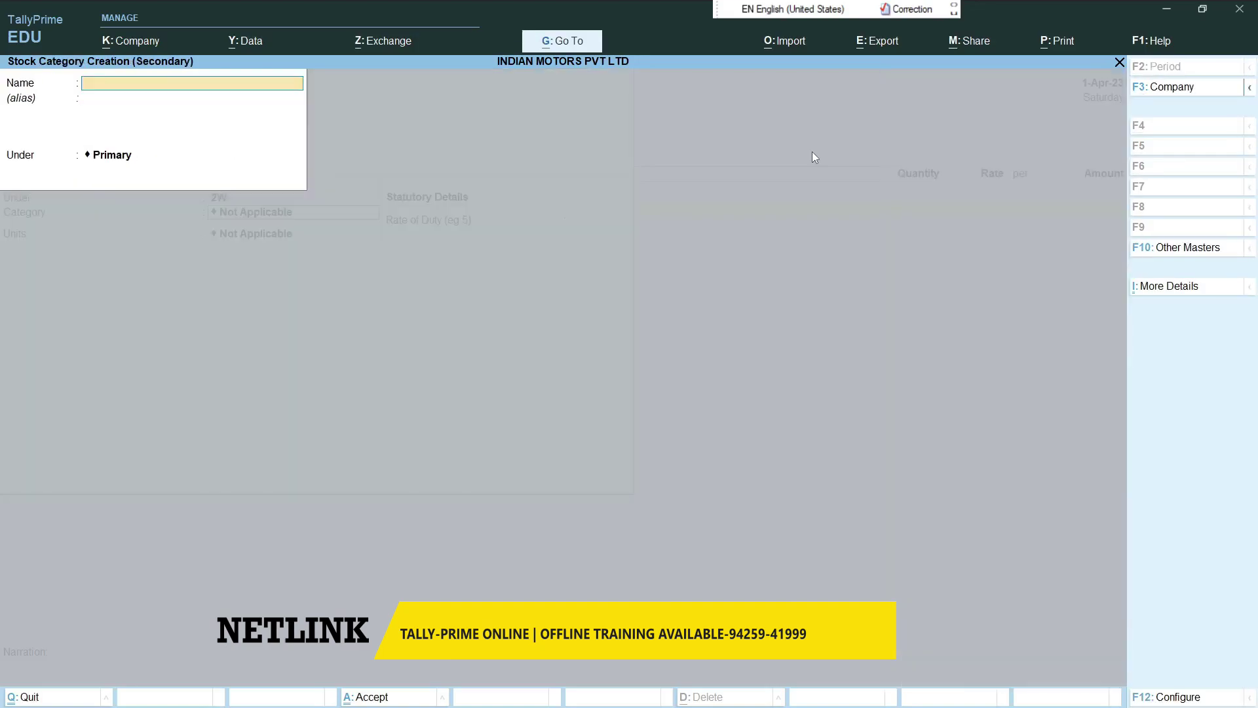
type("HONDA")
key("Return")
key("Return")
key("Return")
key("Return")
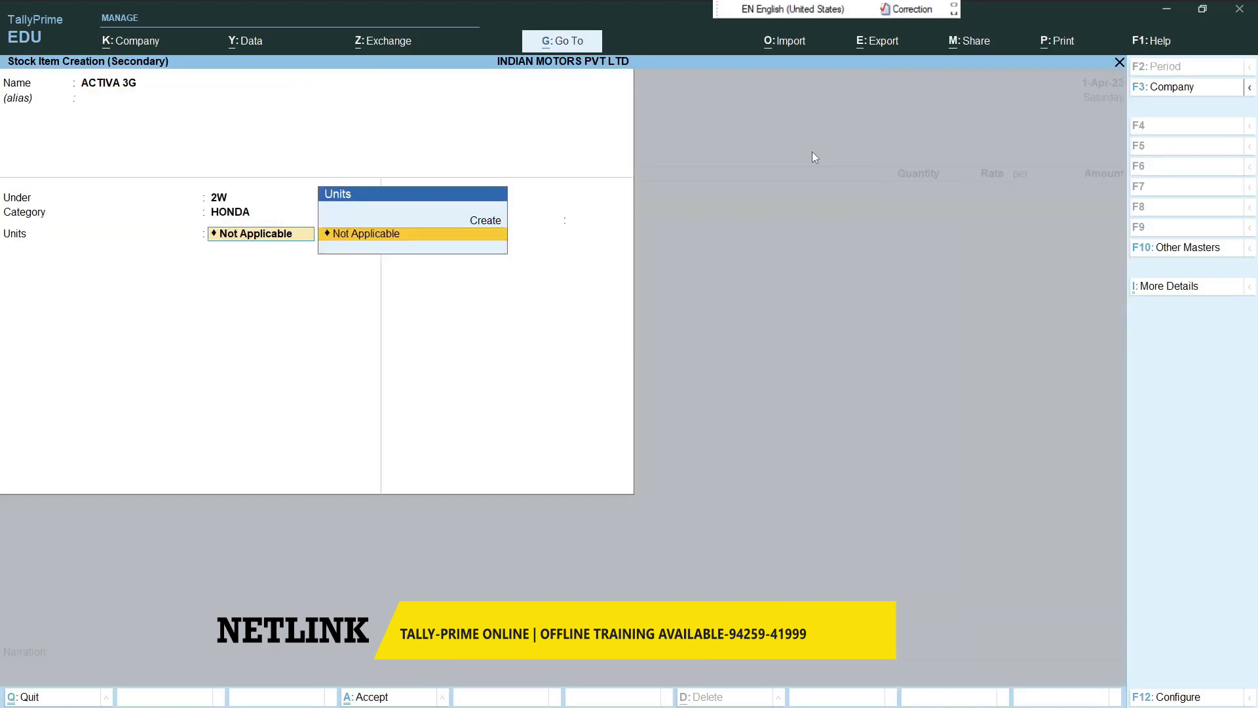
- Create unit PCS (PIECES) for the item and finish ACTIVA 3G with no duty
key("Up")
key("Return")
type("PCS")
key("Return")
type("PIECES")
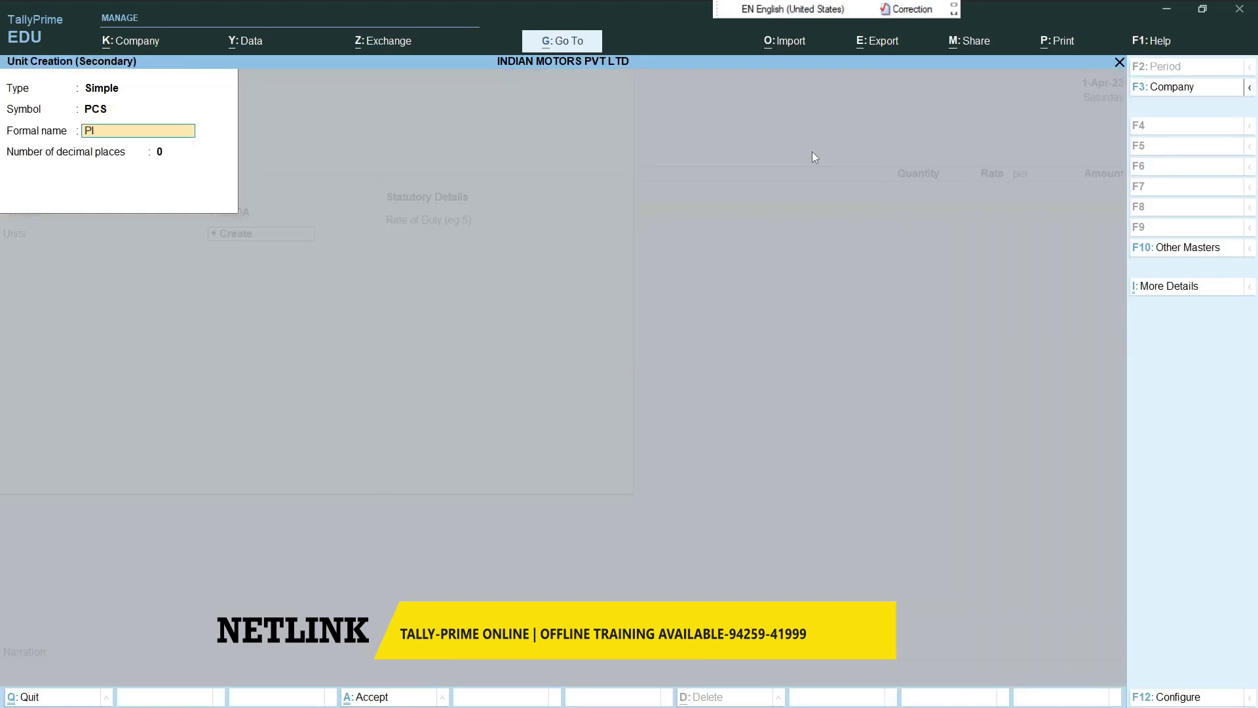
key("Return")
key("Return")
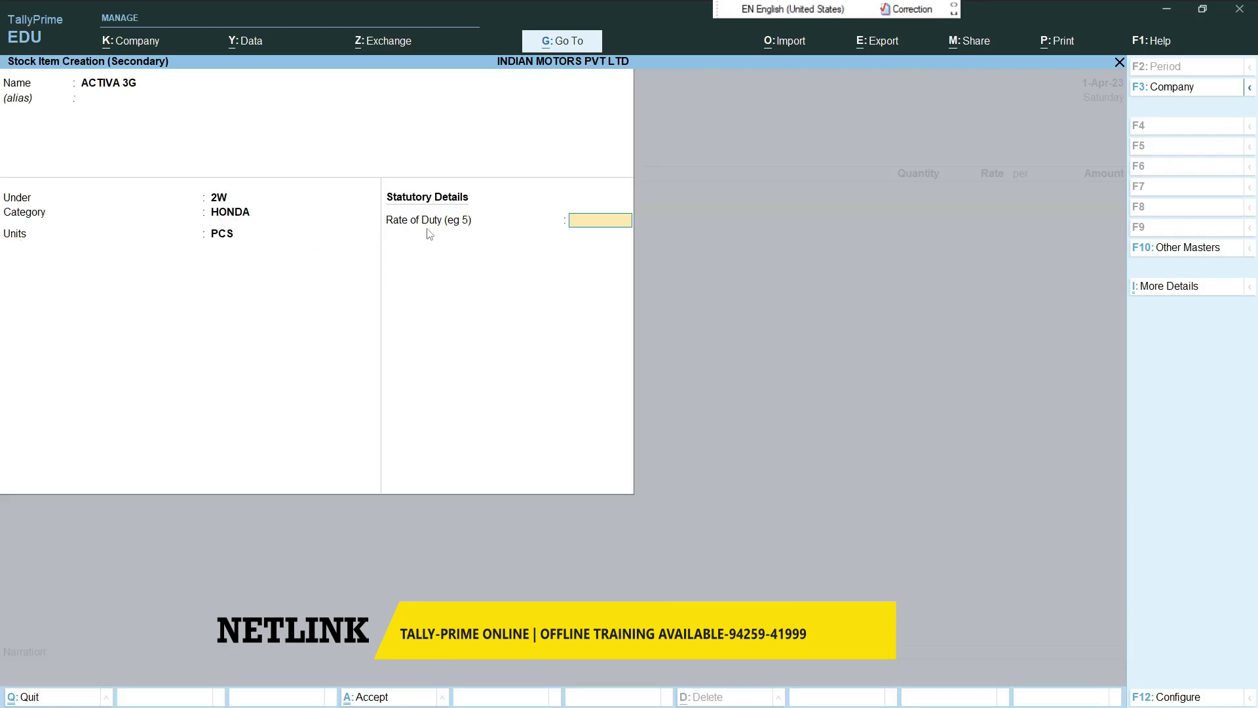
key("Return")
key("Return")
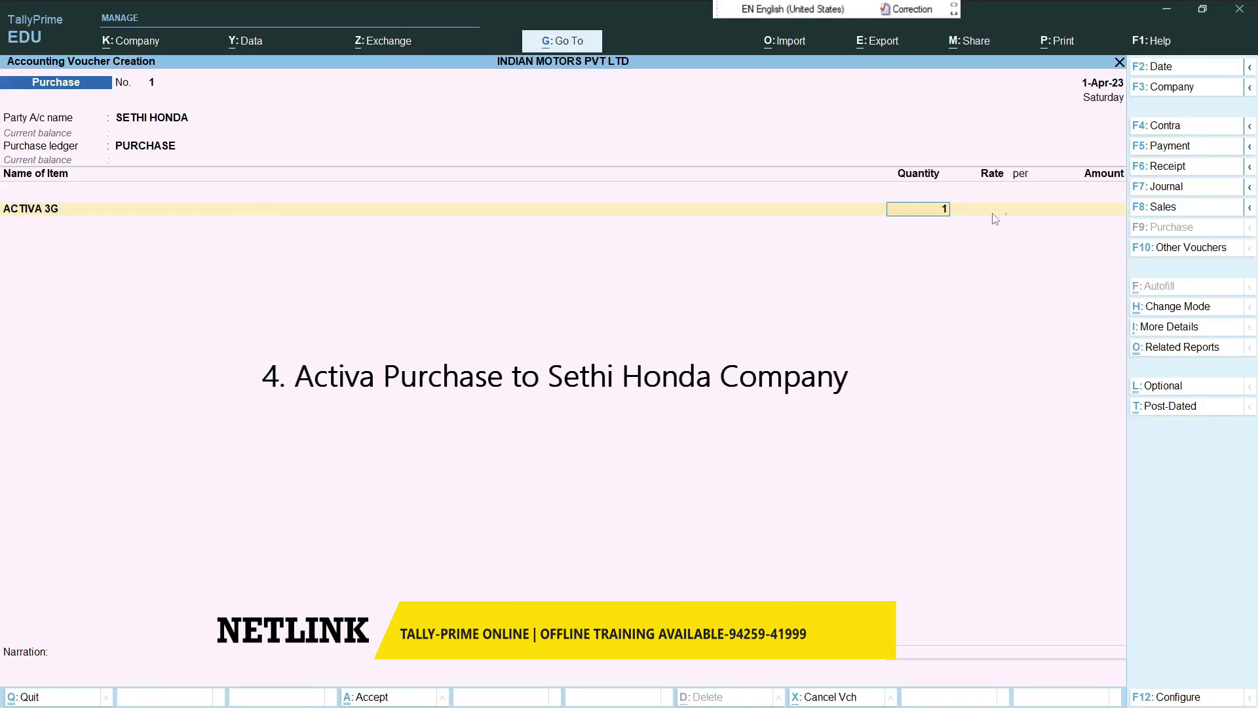
- Enter 1 PCS of ACTIVA 3G at 60,000 and complete the purchase without narration
type("1")
key("Return")
type("60000")
key("Return")
key("Return")
key("Return")
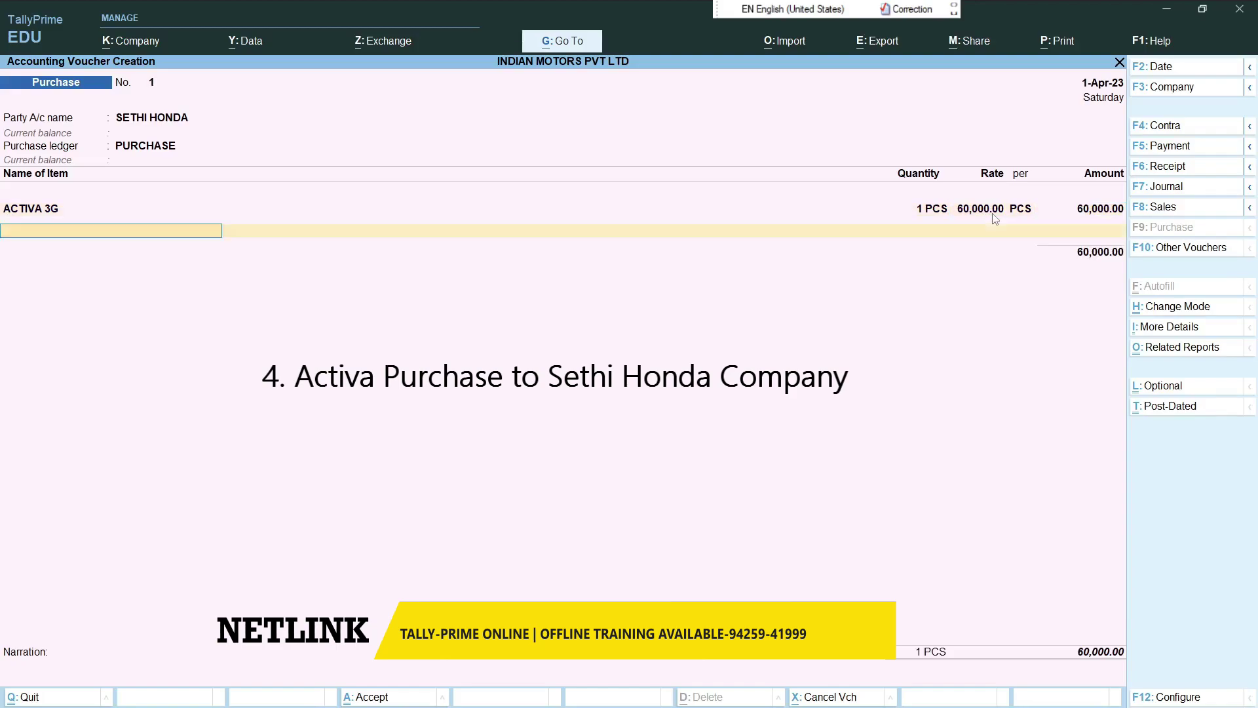
key("Return")
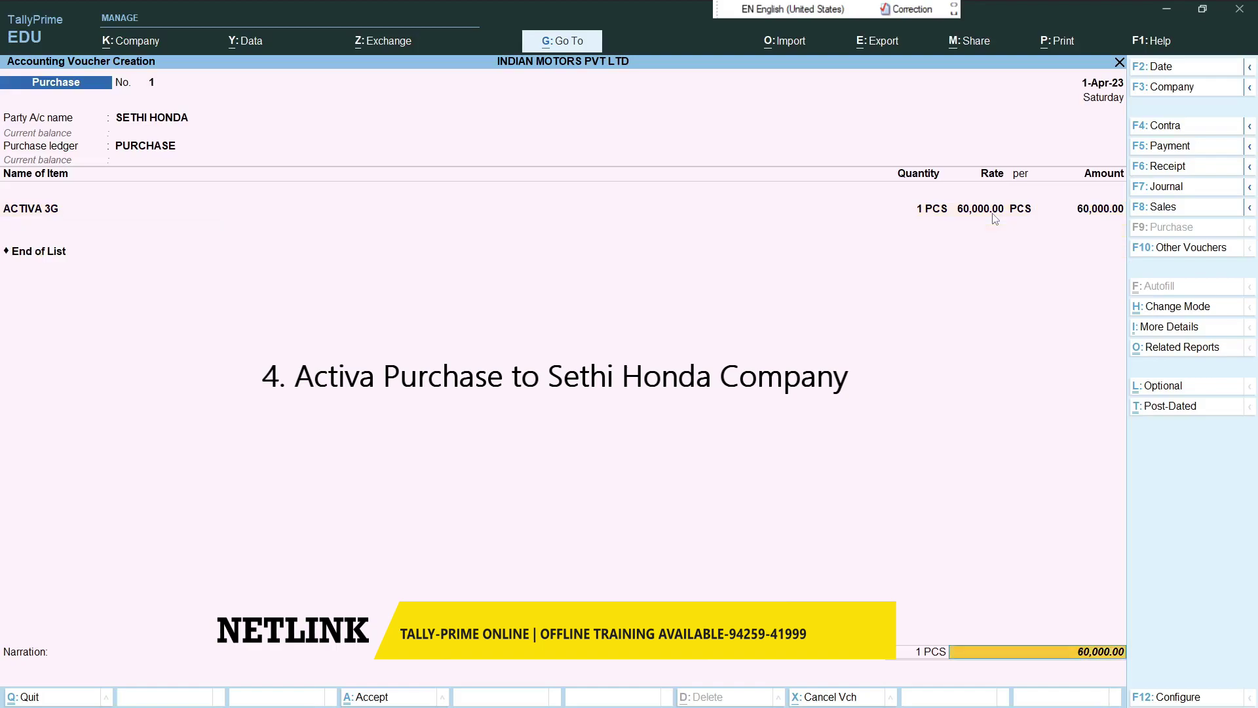
key("Return")
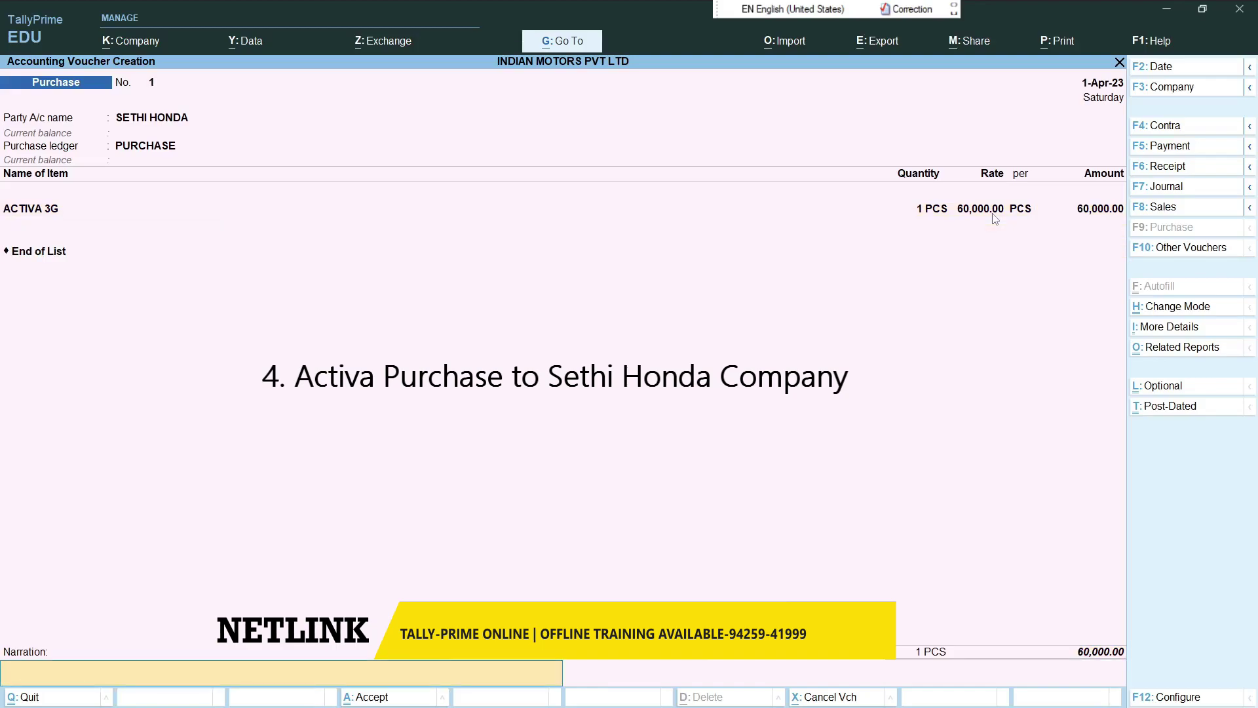
key("Return")
key("Return")
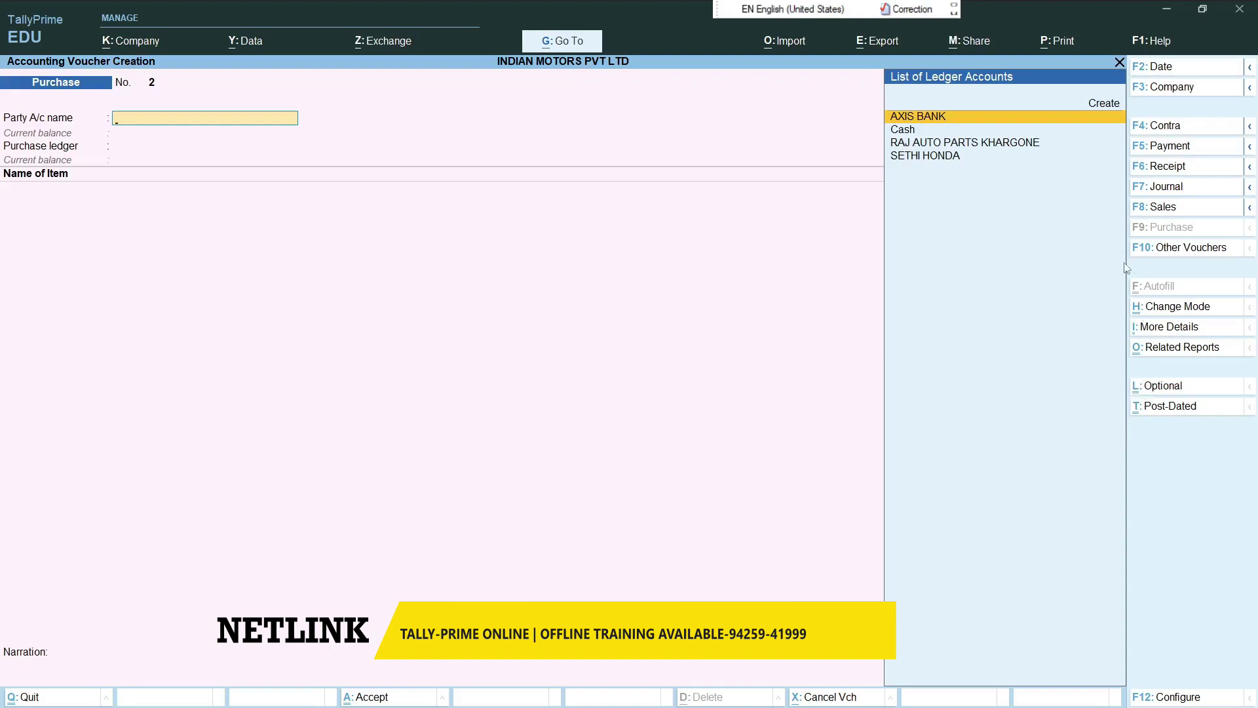
- Start a post-dated Payment voucher dated 1-May-23
left_click(1162, 147)
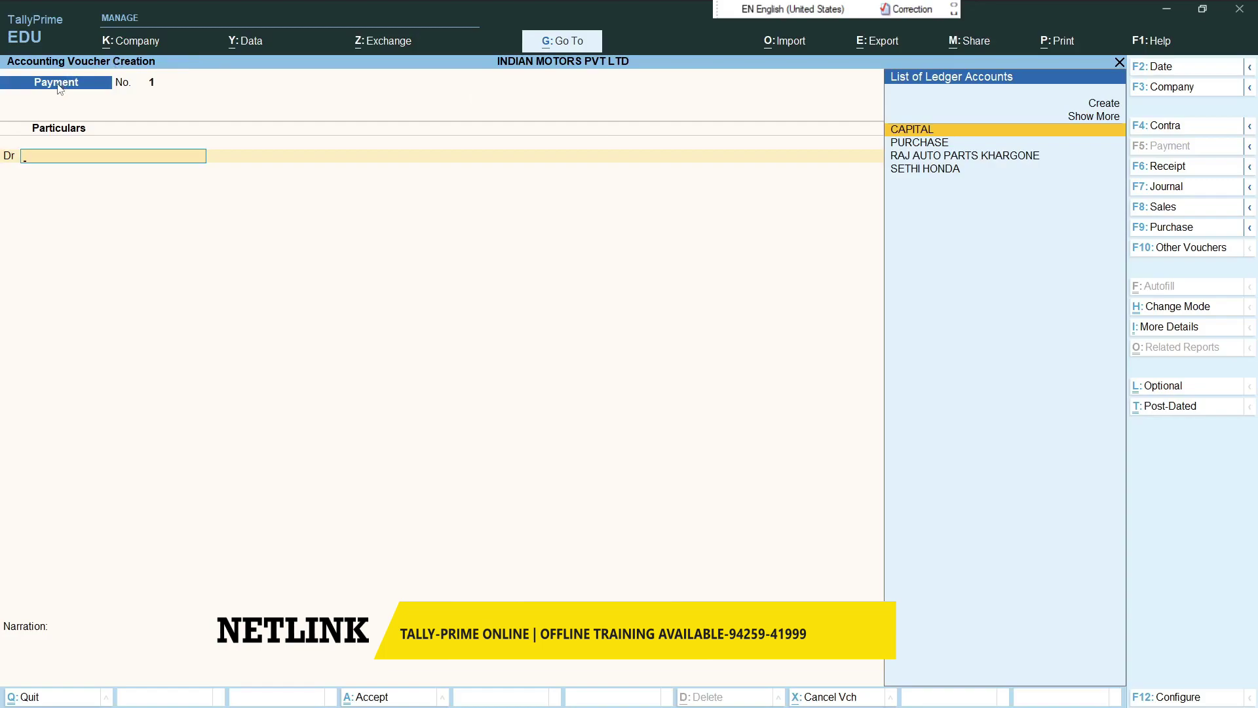
left_click(1170, 408)
key("F2")
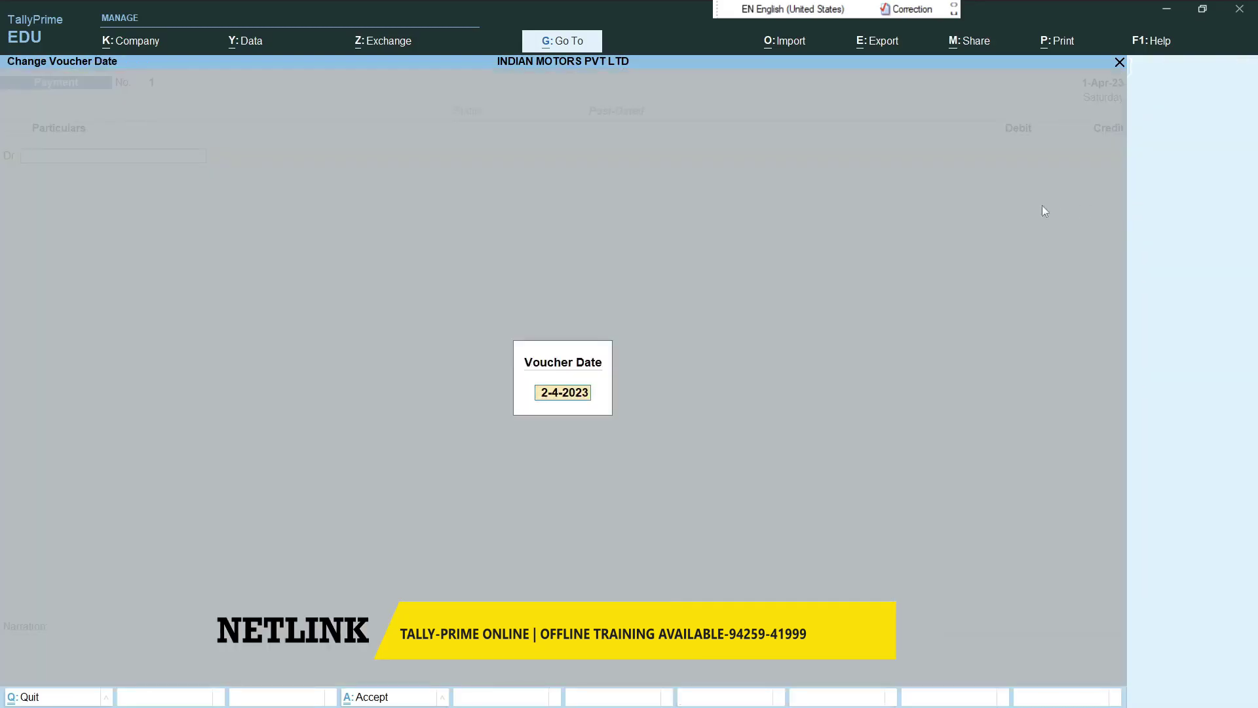
type("1-5")
key("Return")
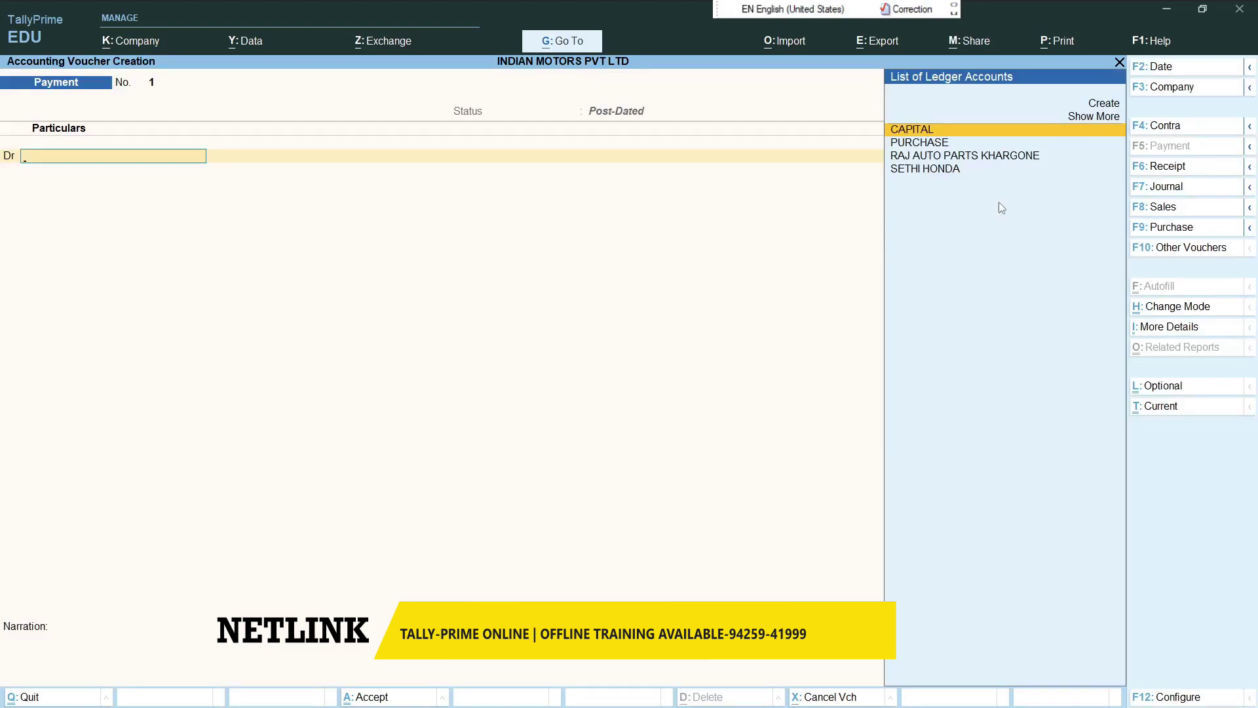
- Debit SETHI HONDA 20,000 against bill 1 and credit AXIS BANK
key("Down")
key("Down")
key("Down")
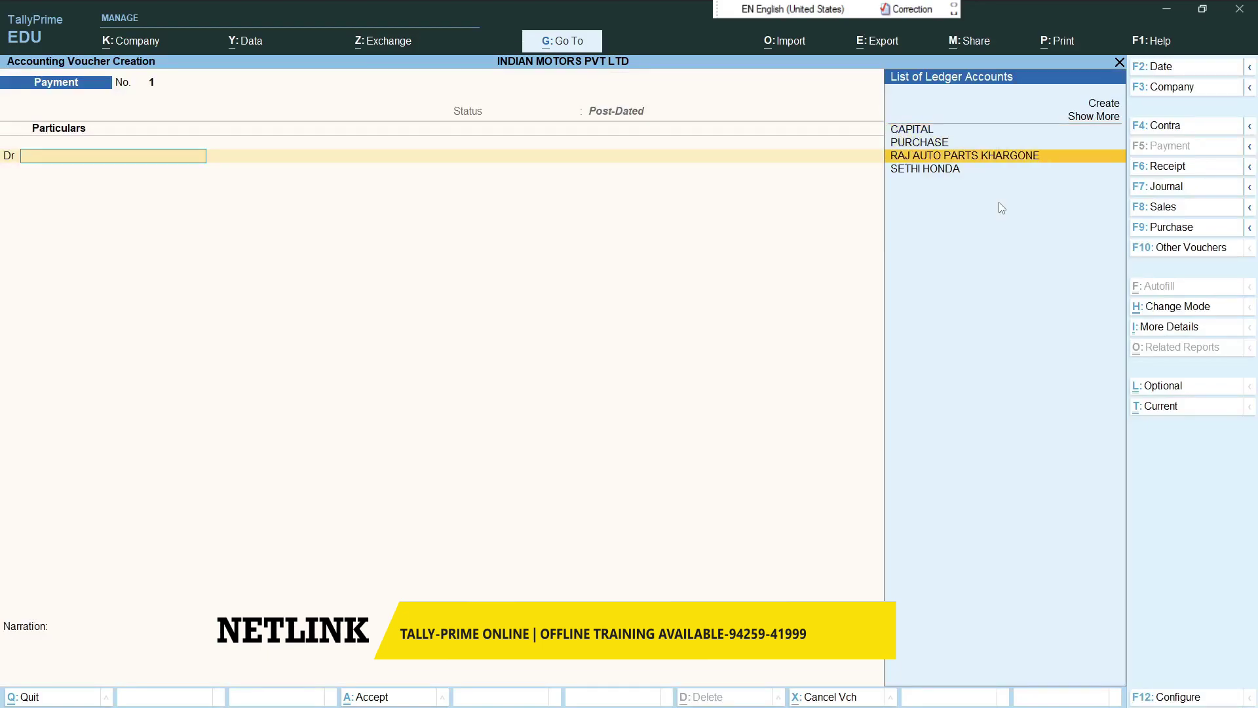
key("Return")
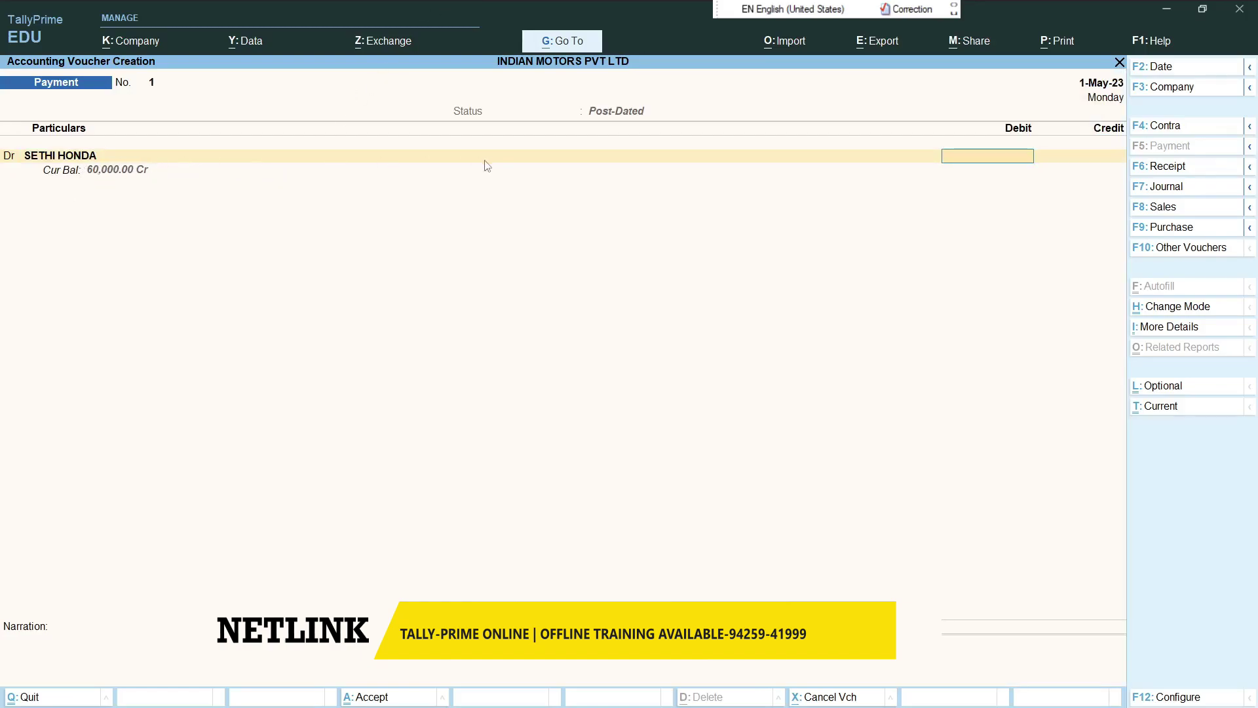
type("20000")
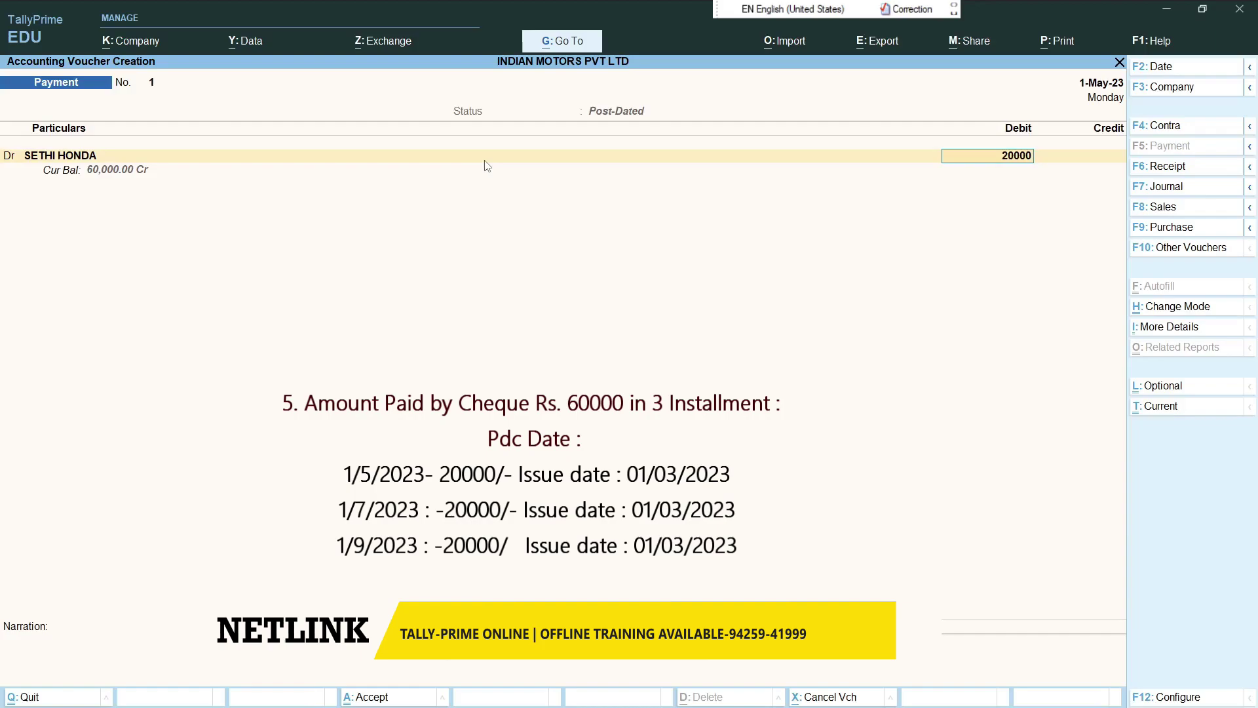
key("Return")
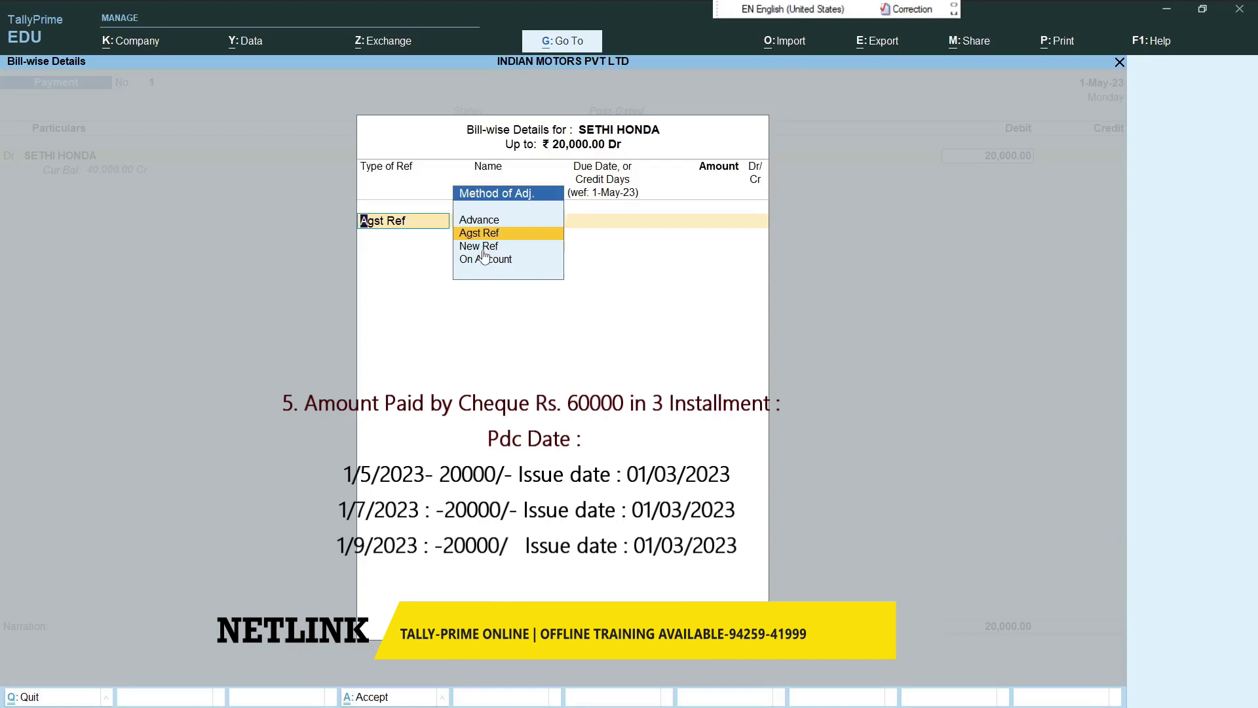
left_click(532, 234)
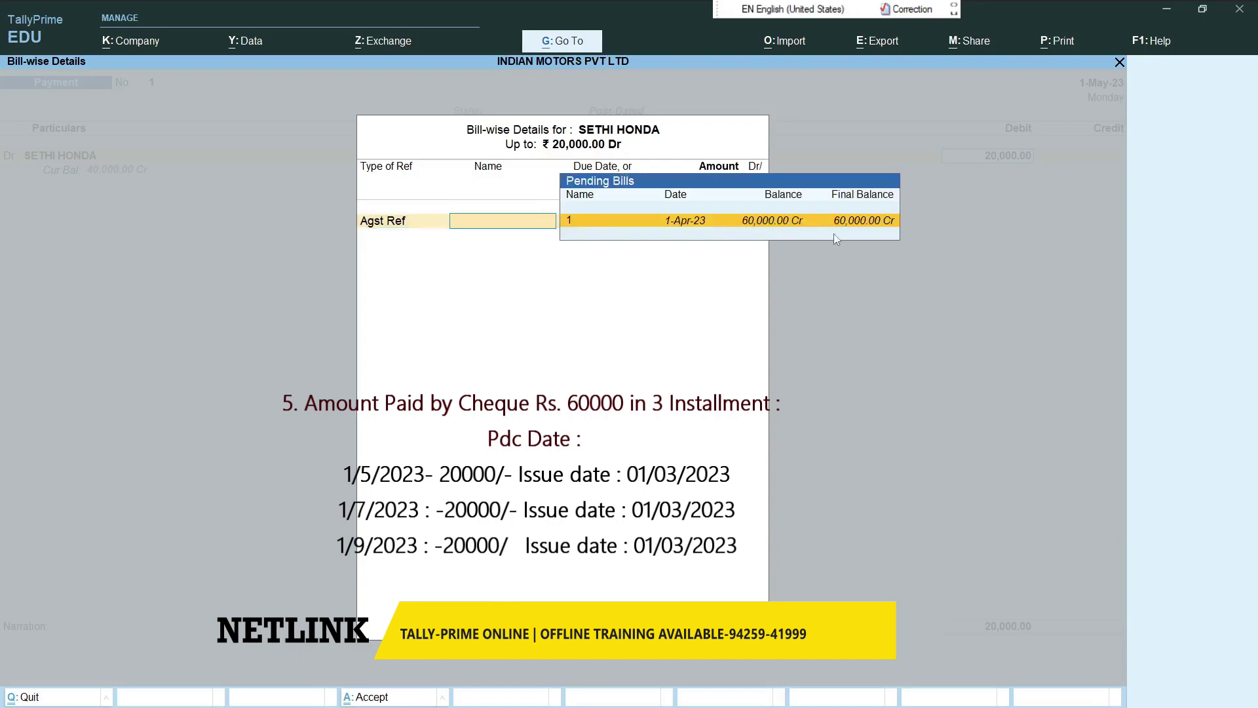
key("Return")
key("Return")
key("Return")
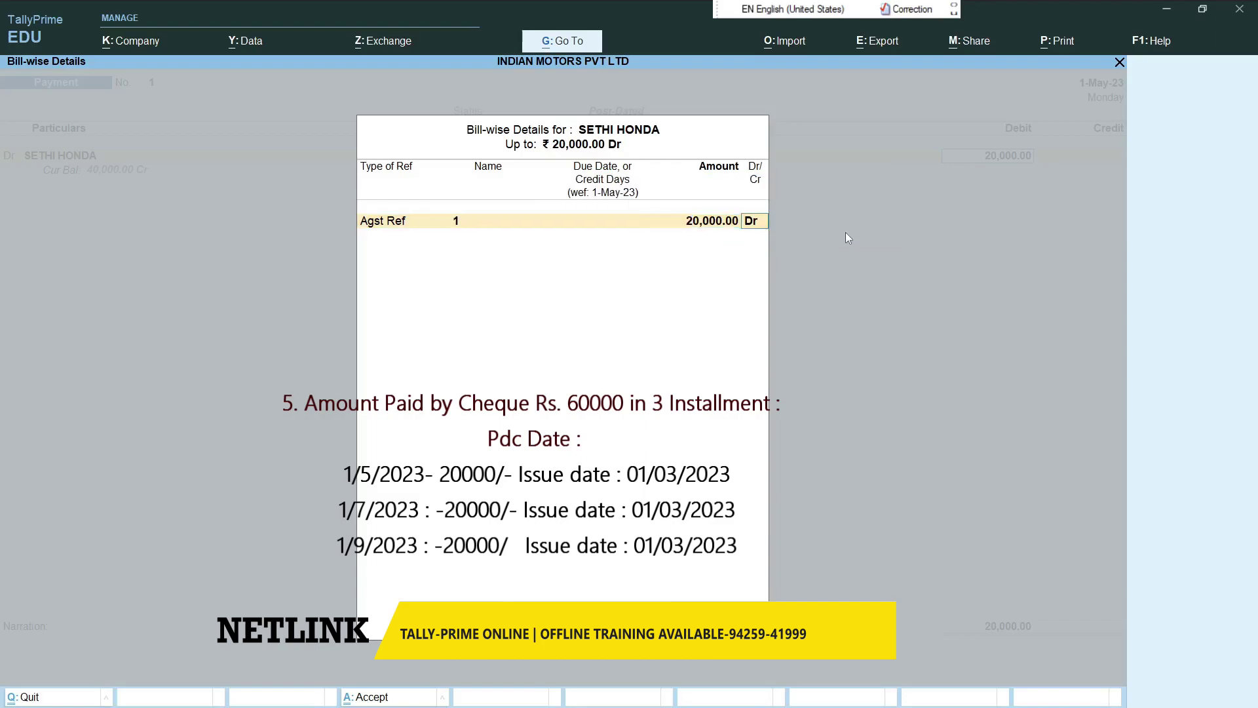
key("Return")
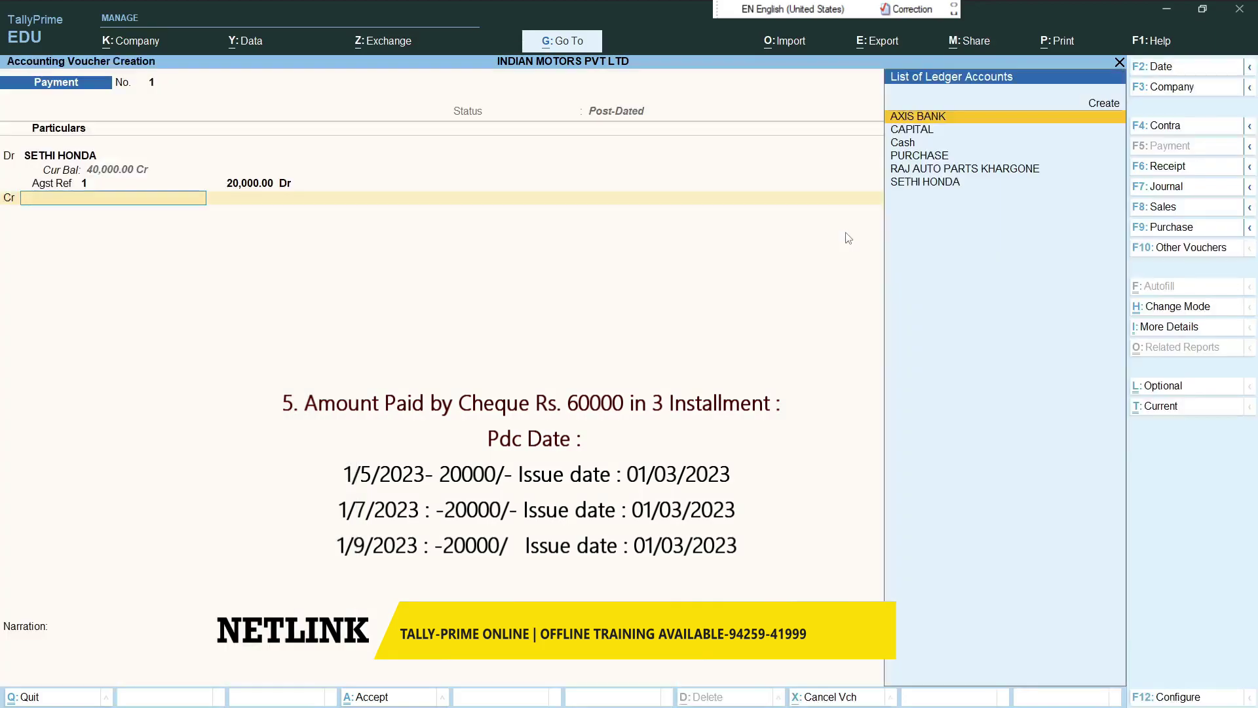
key("Return")
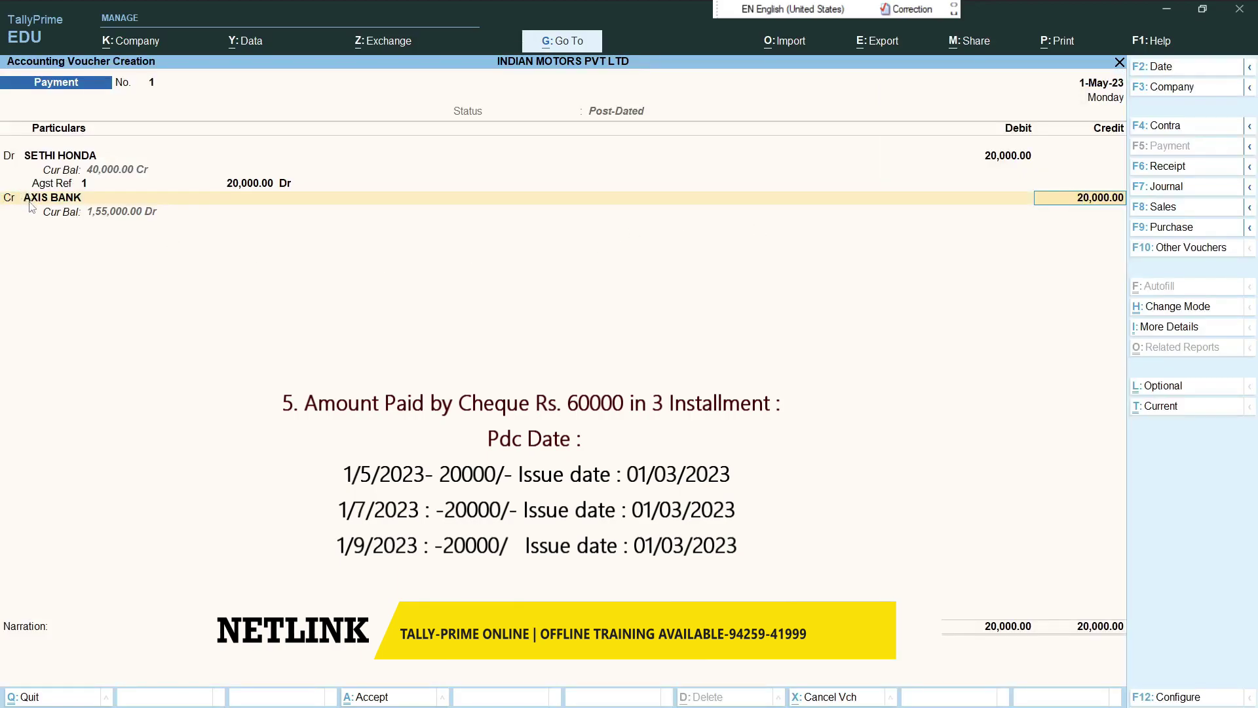
- Allocate cheque 000001 dated 1-May-23, PDC issue date 1-Apr-23, note 'INSTALLMENT OF 20', and save
key("Return")
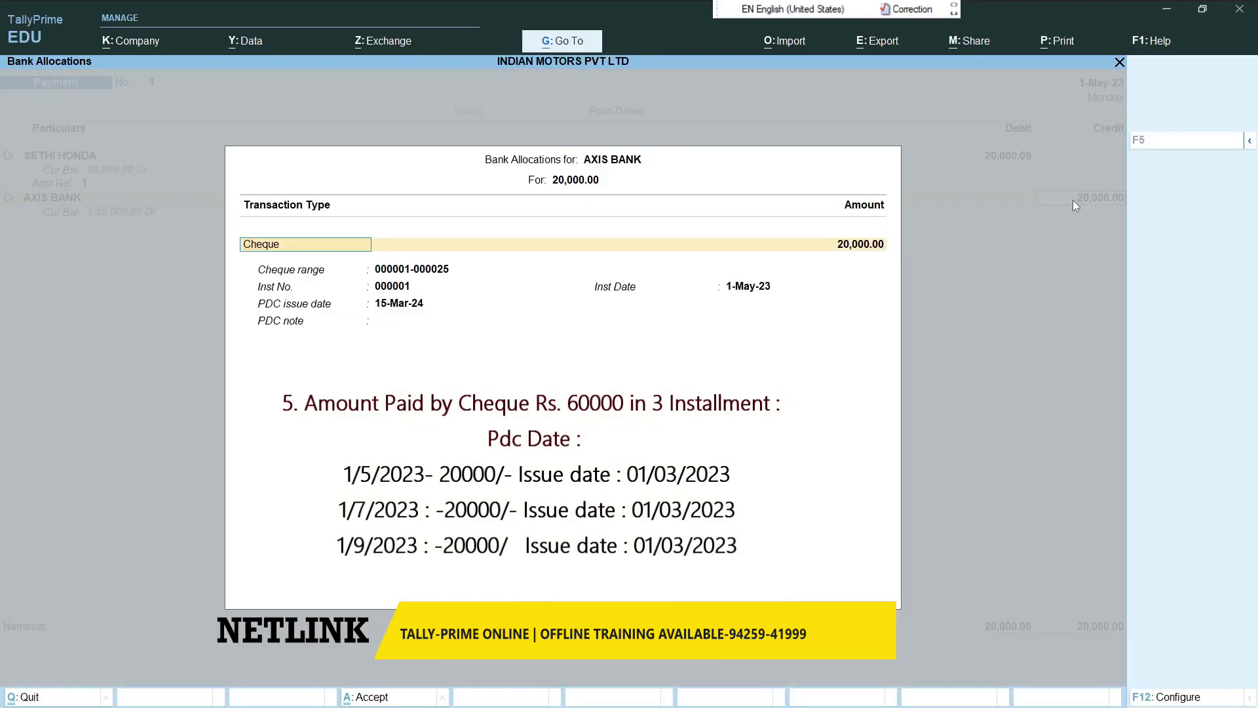
key("Return")
key("Return")
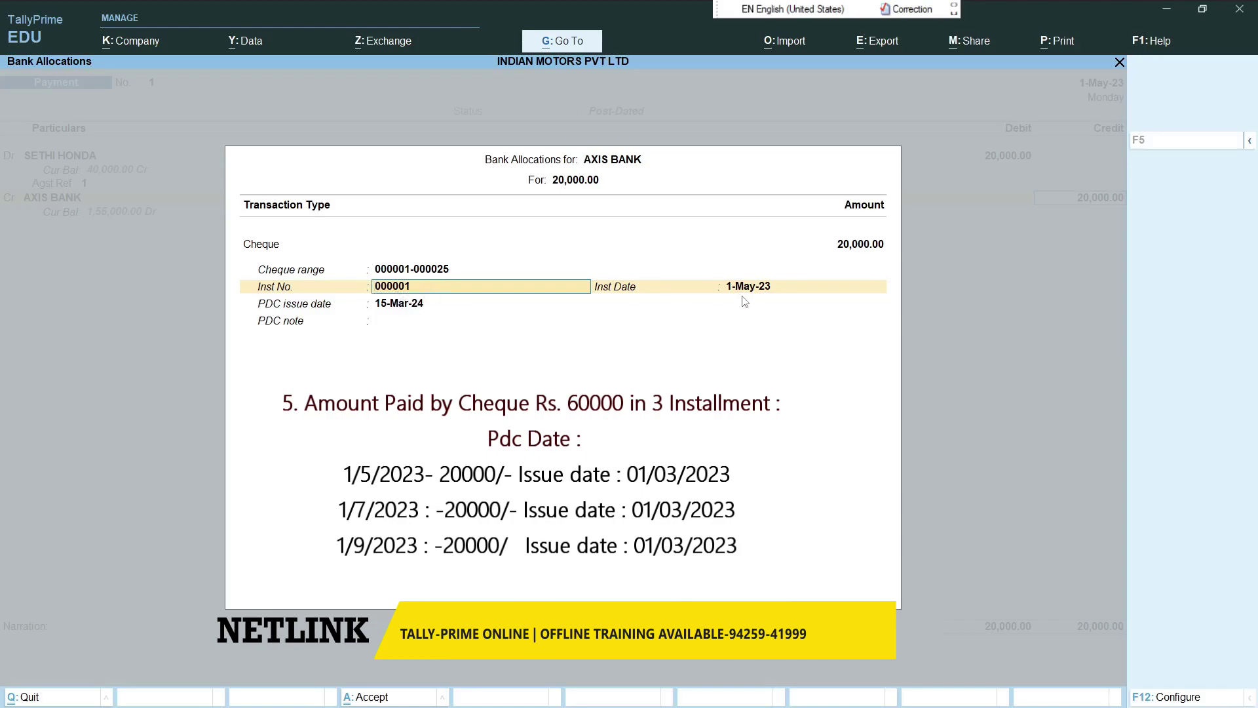
key("Return")
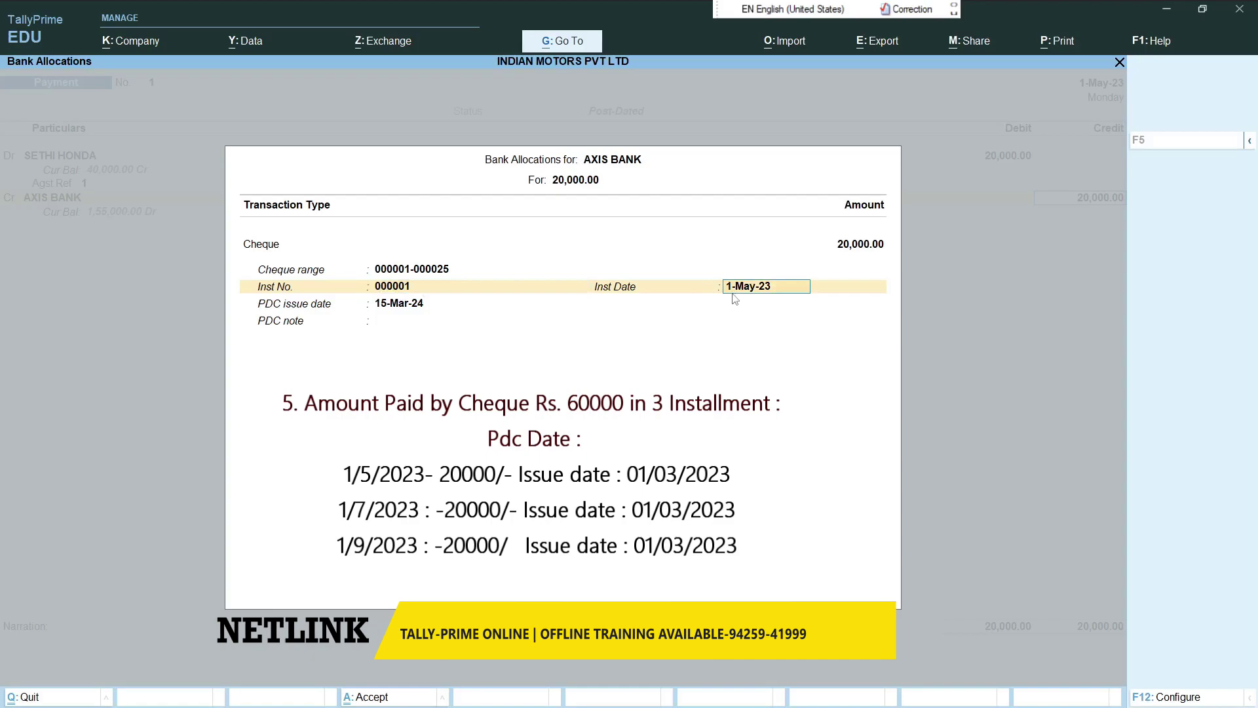
key("Return")
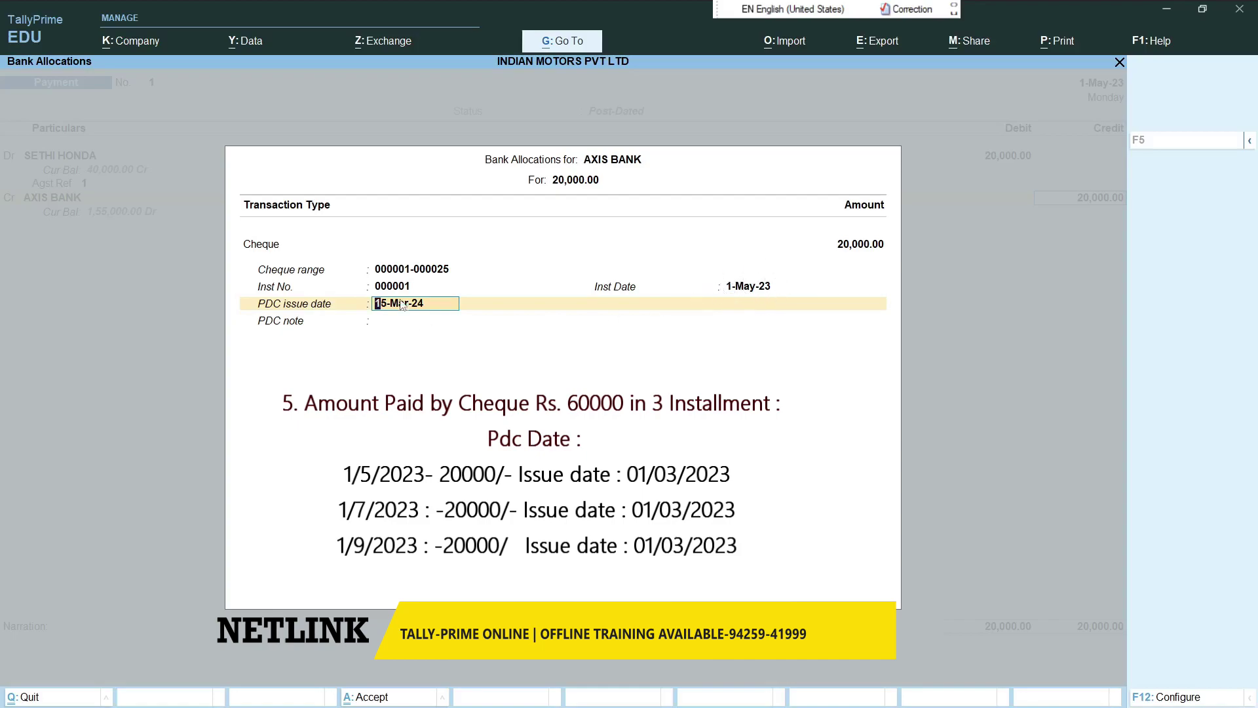
type("1-4-2023")
key("Return")
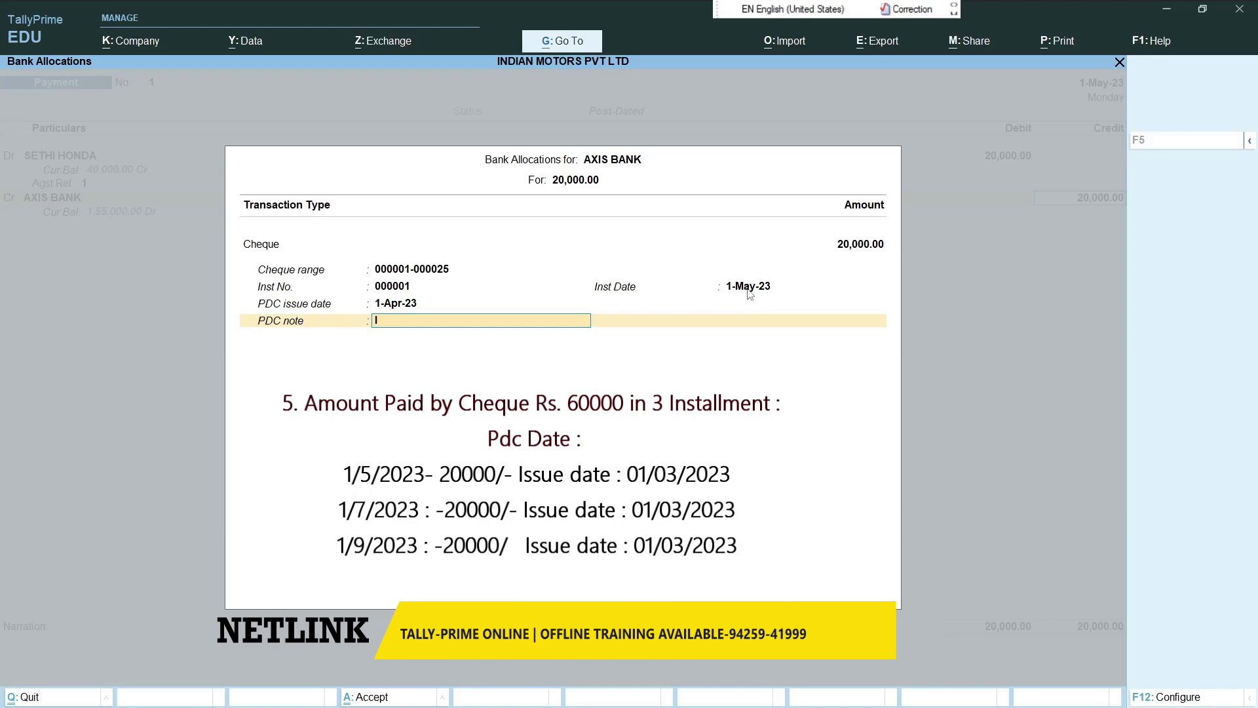
type("INSTALLMENT OF 20")
key("Return")
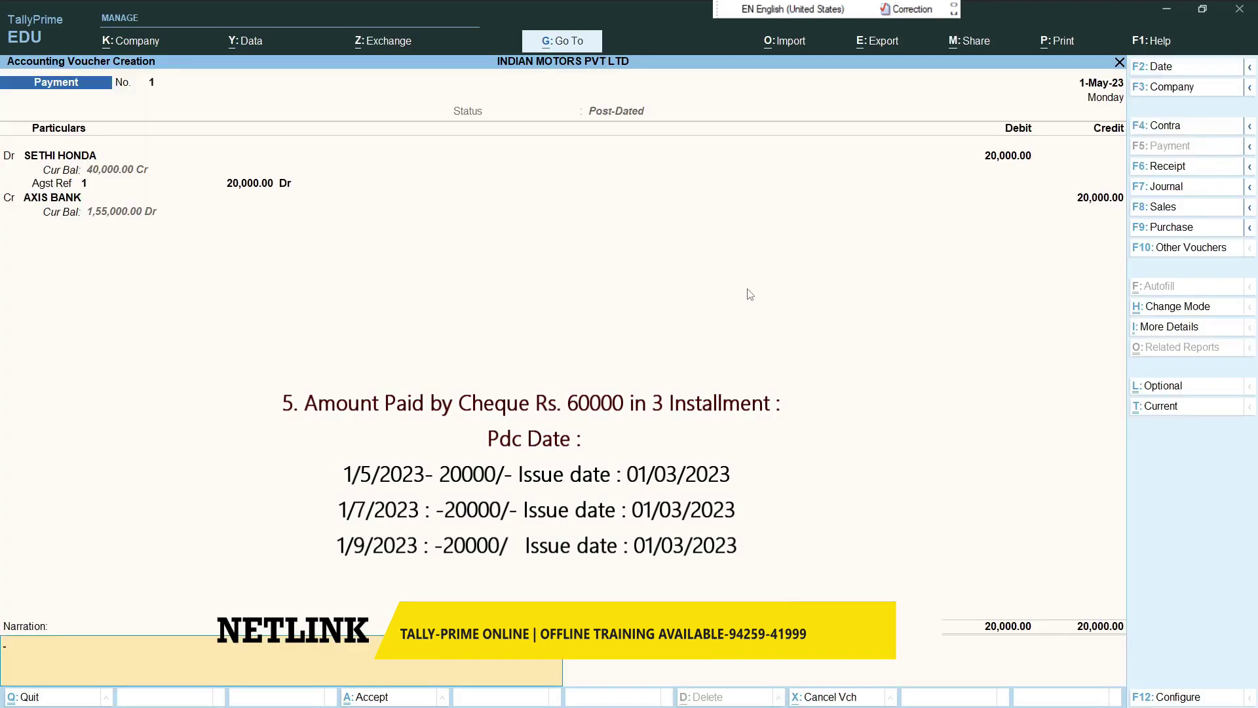
key("Return")
key("Return")
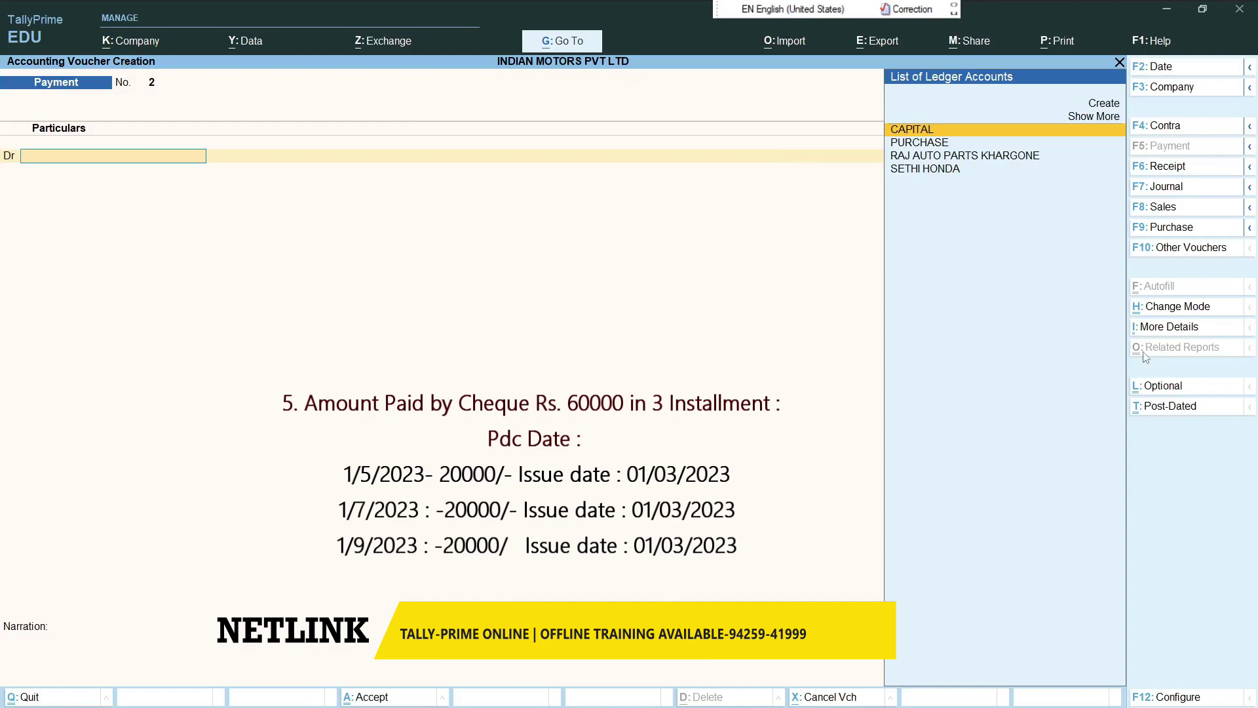
- Make payment No. 2 post-dated to 1-Jul-23, debiting SETHI HONDA 20,000 against bill 1
left_click(1170, 407)
key("F2")
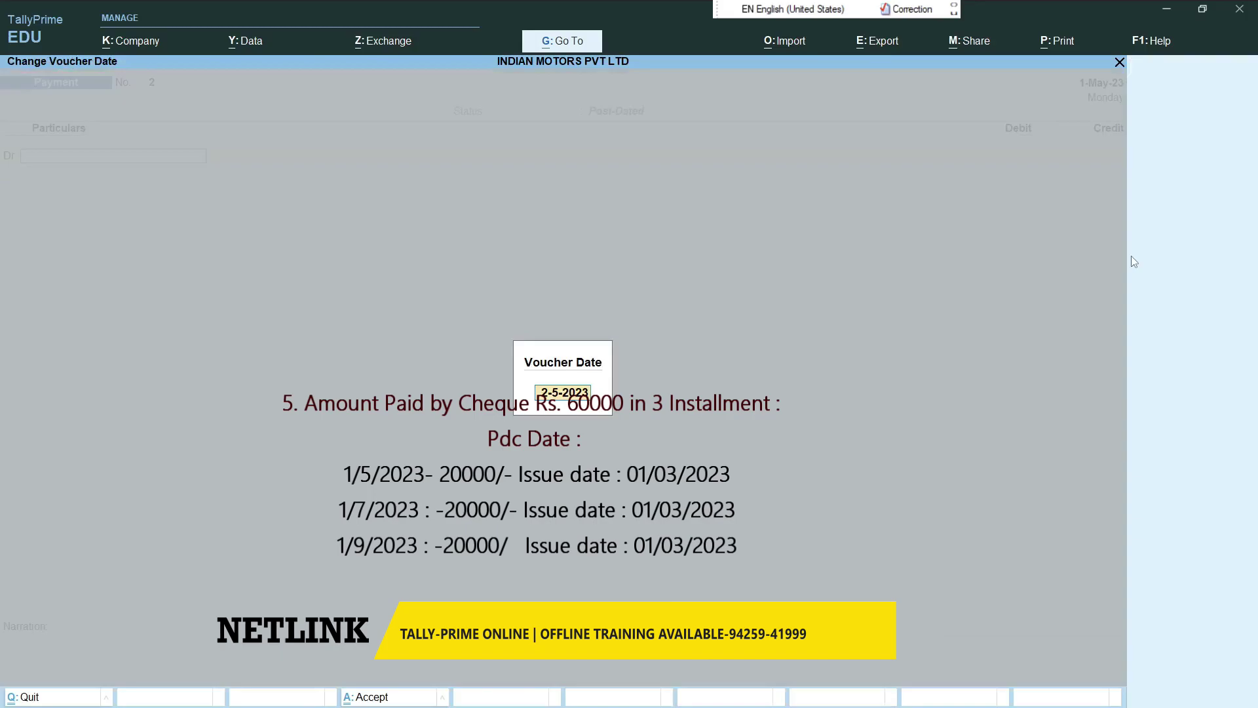
key("BackSpace")
type("1")
key("Return")
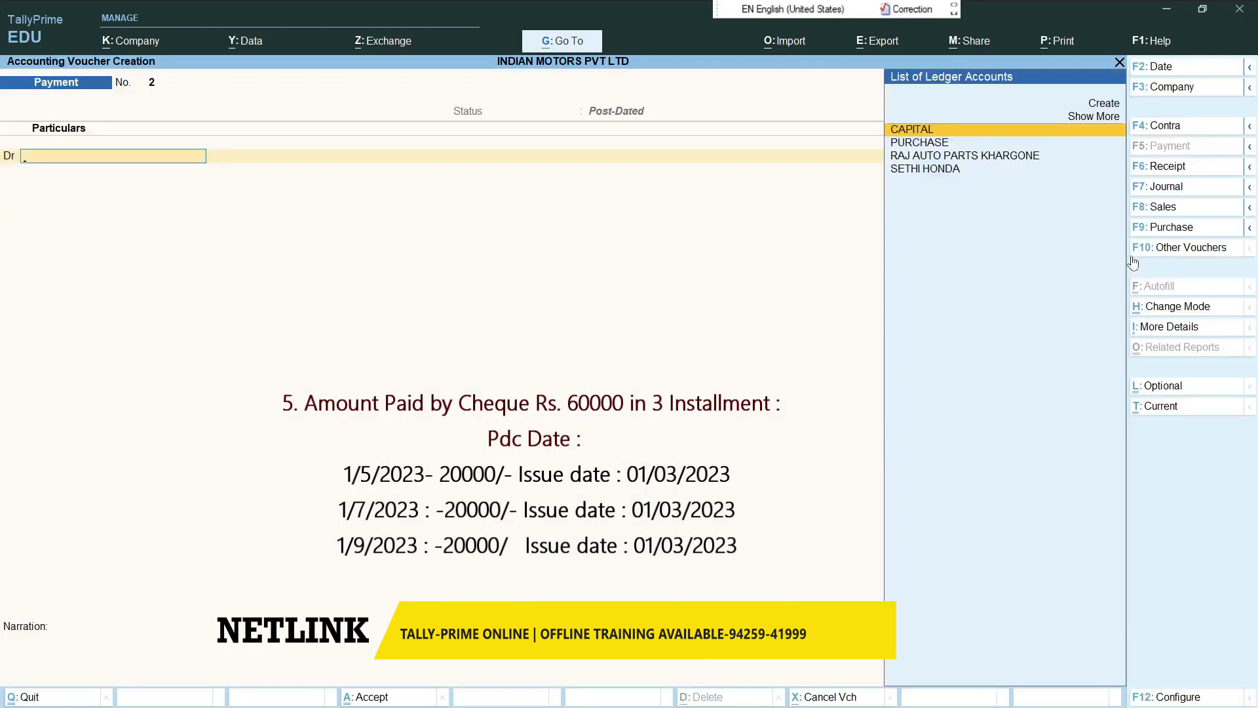
key("Down")
key("Down")
key("Down")
key("Return")
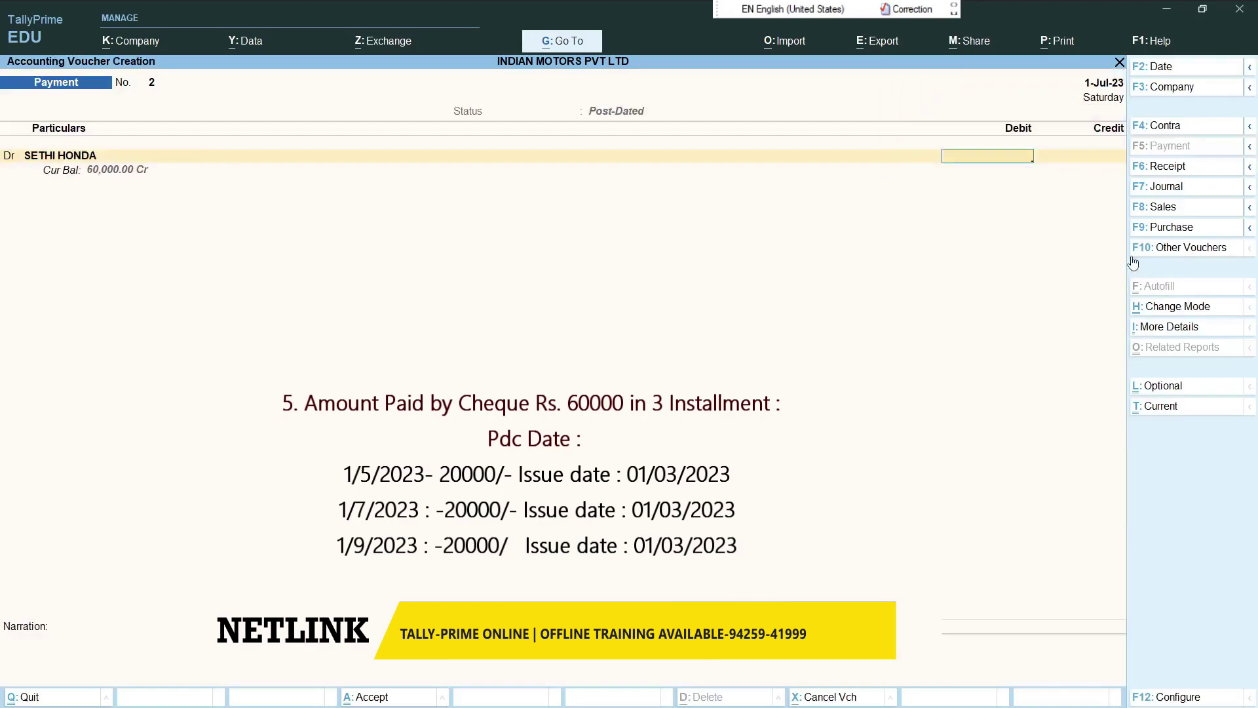
type("20,000")
key("Return")
key("Return")
key("Return")
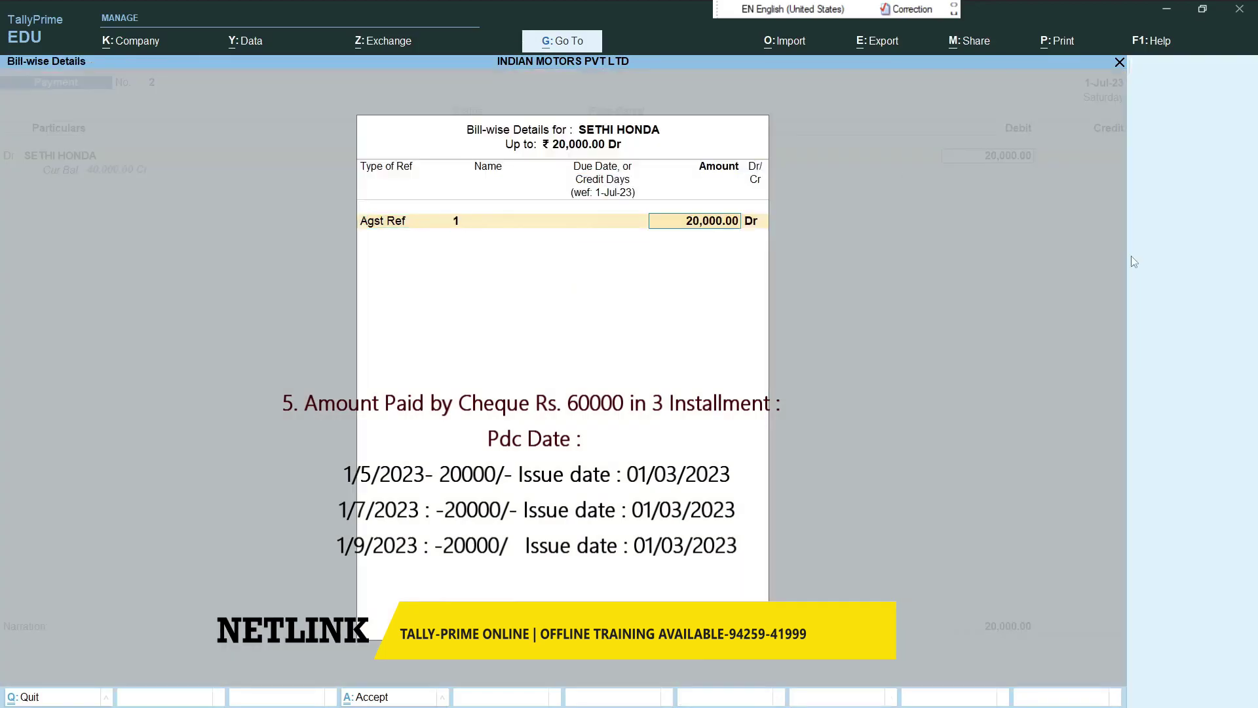
key("Return")
key("Return")
- Credit AXIS BANK by cheque 000007, PDC issue date 1-Apr-23, note '2 INSTALLMENT'
key("Return")
key("Return")
key("Return")
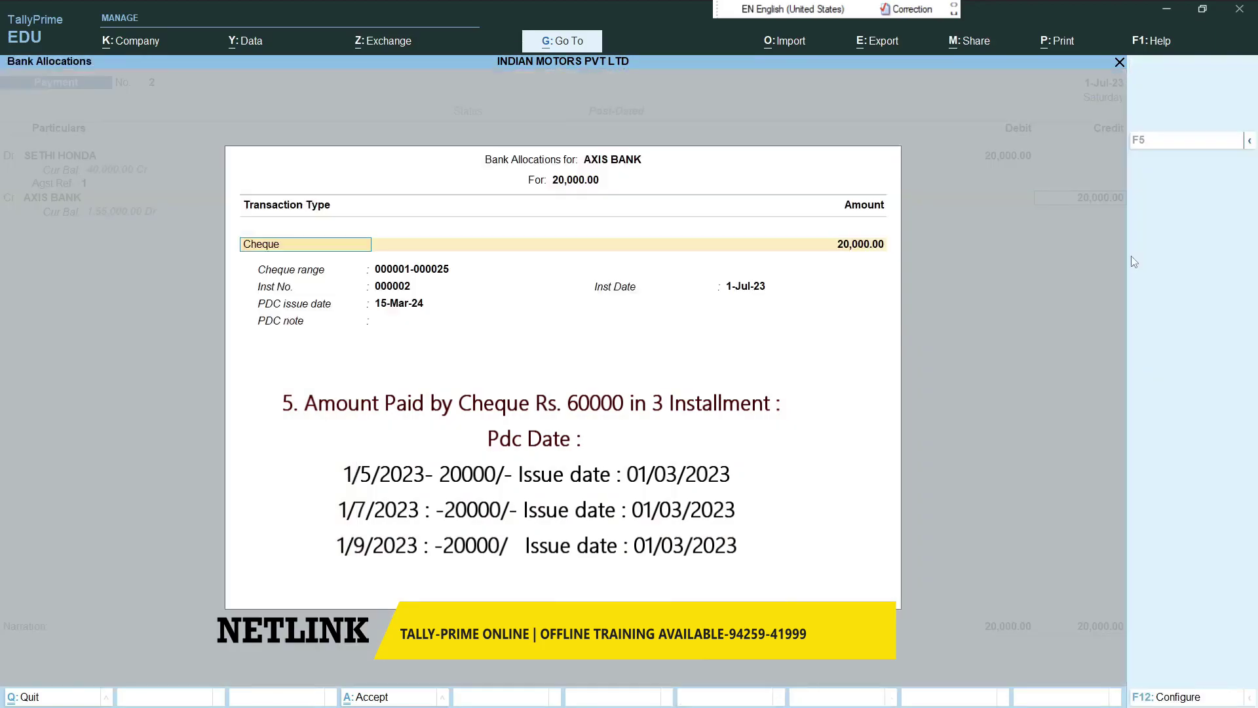
key("Return")
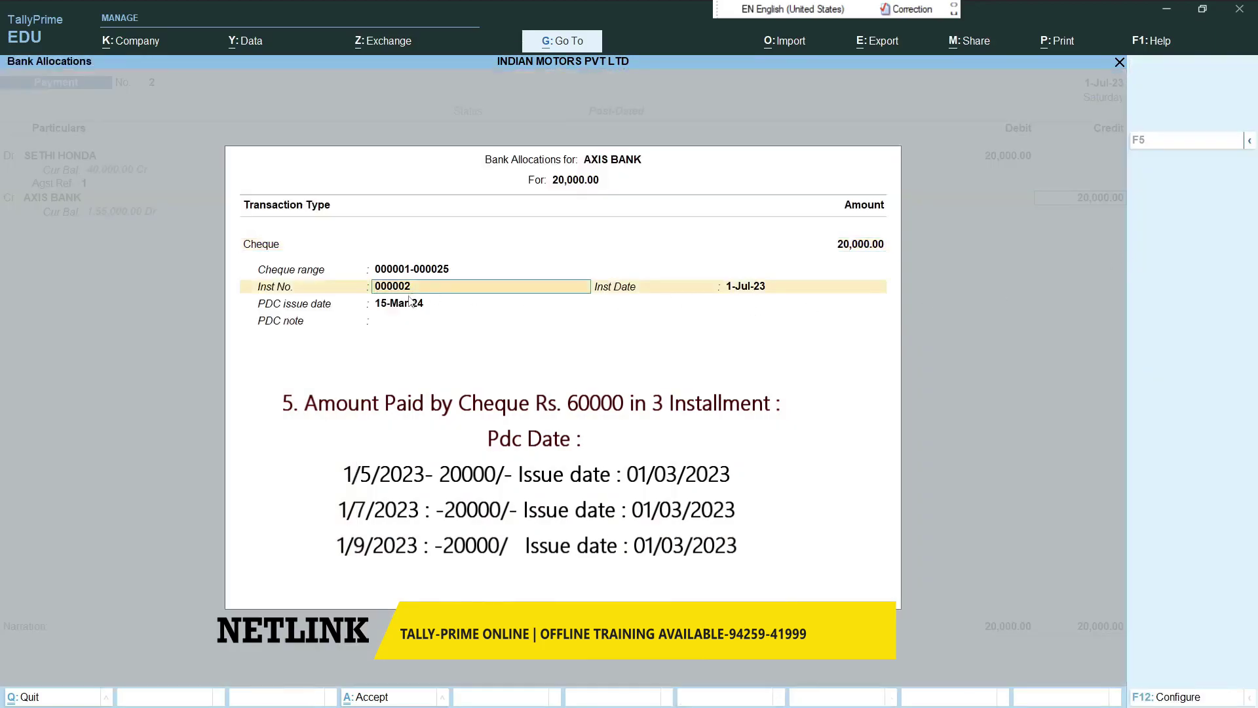
type("0")
key("Return")
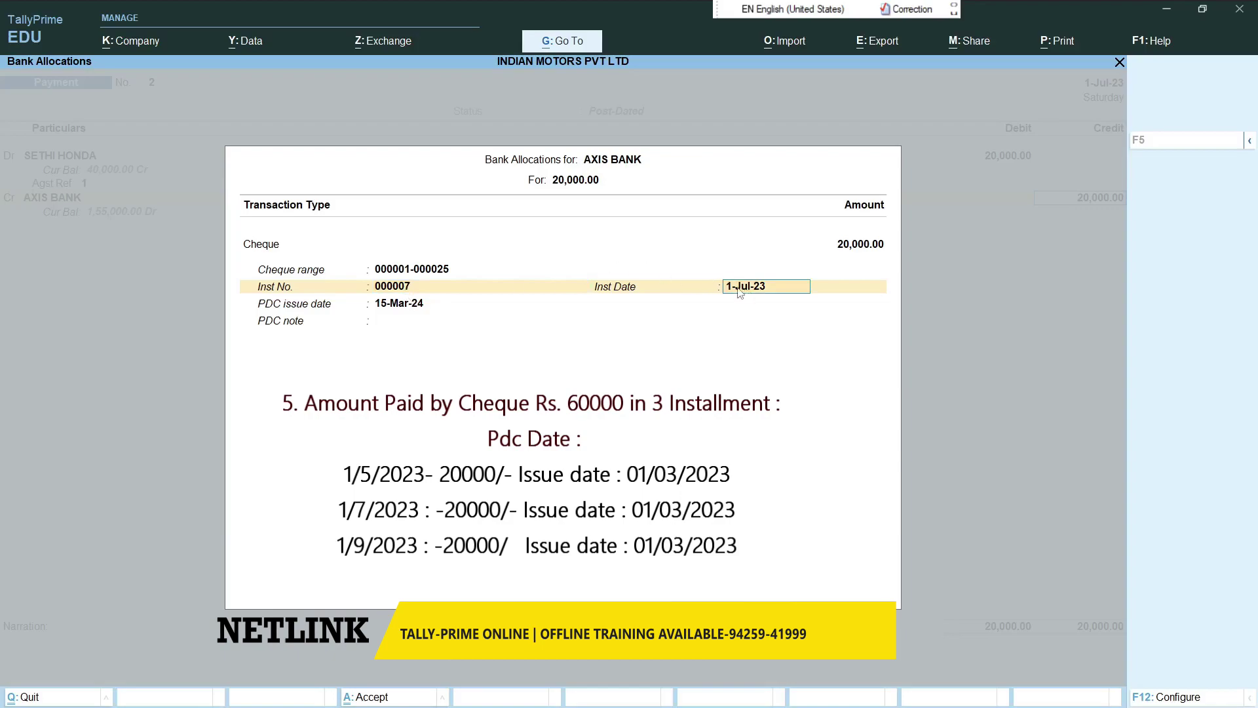
key("Return")
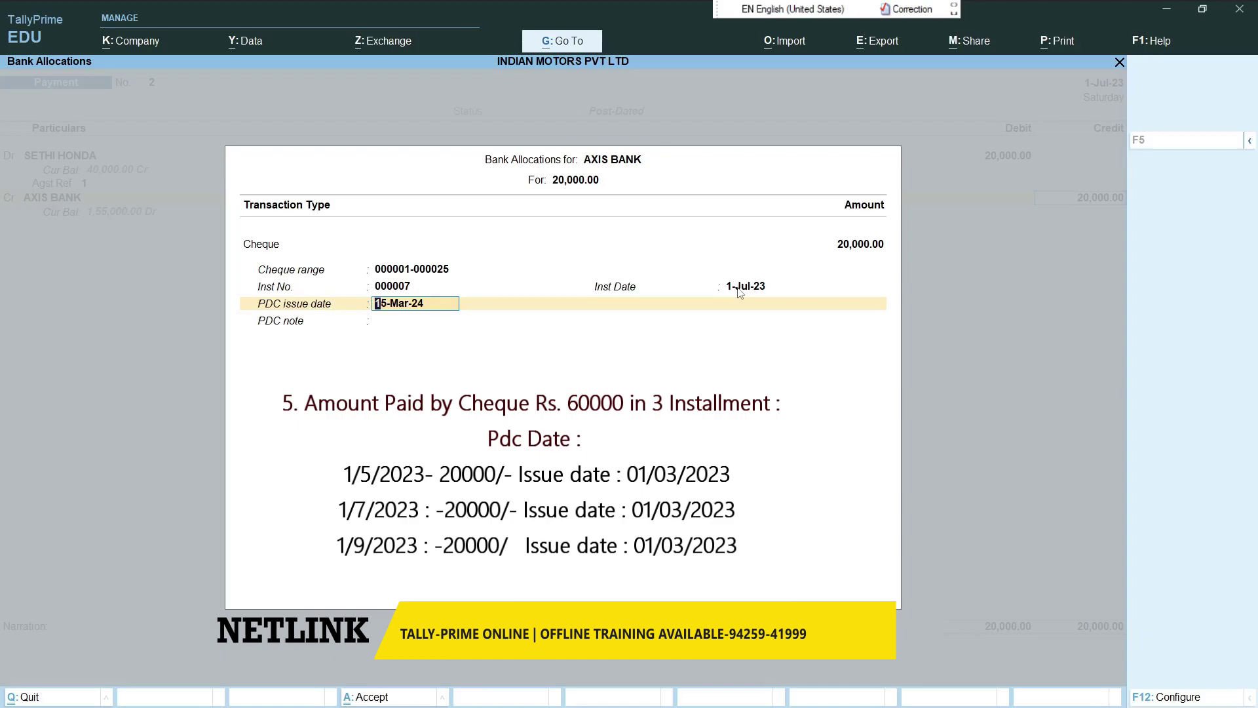
type("1-4-2023")
key("Return")
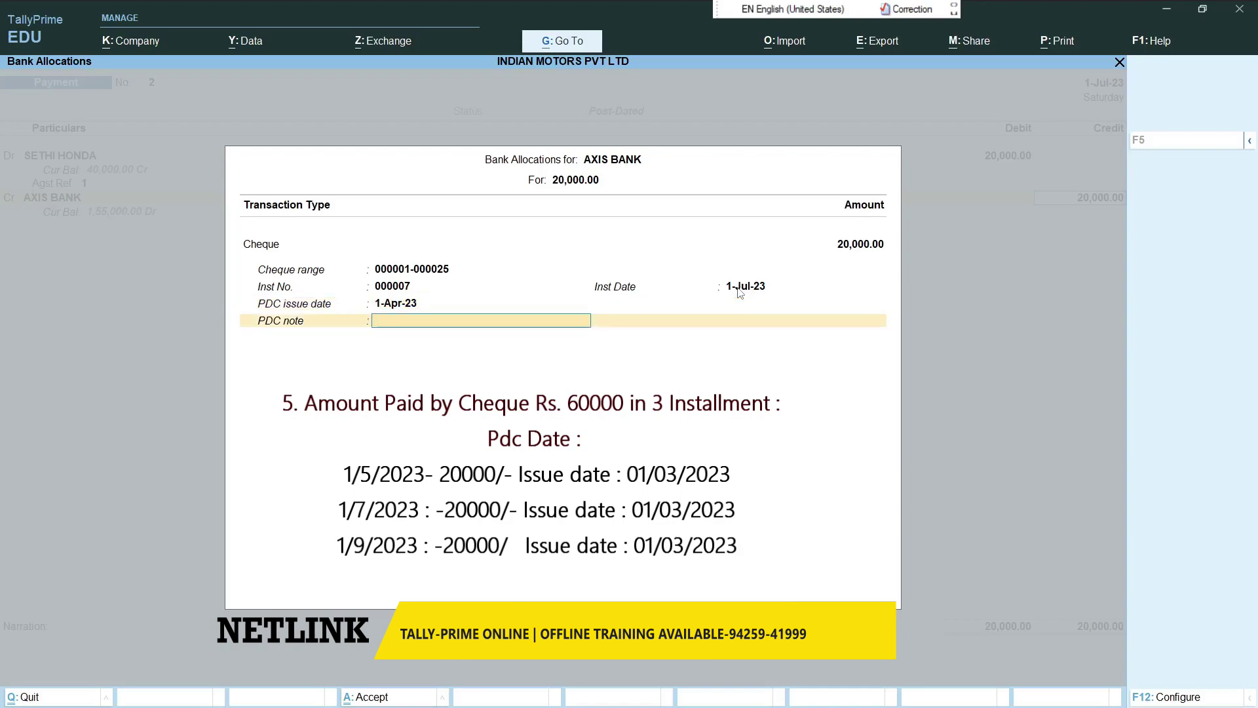
type("2 INSTALLMENT")
key("Return")
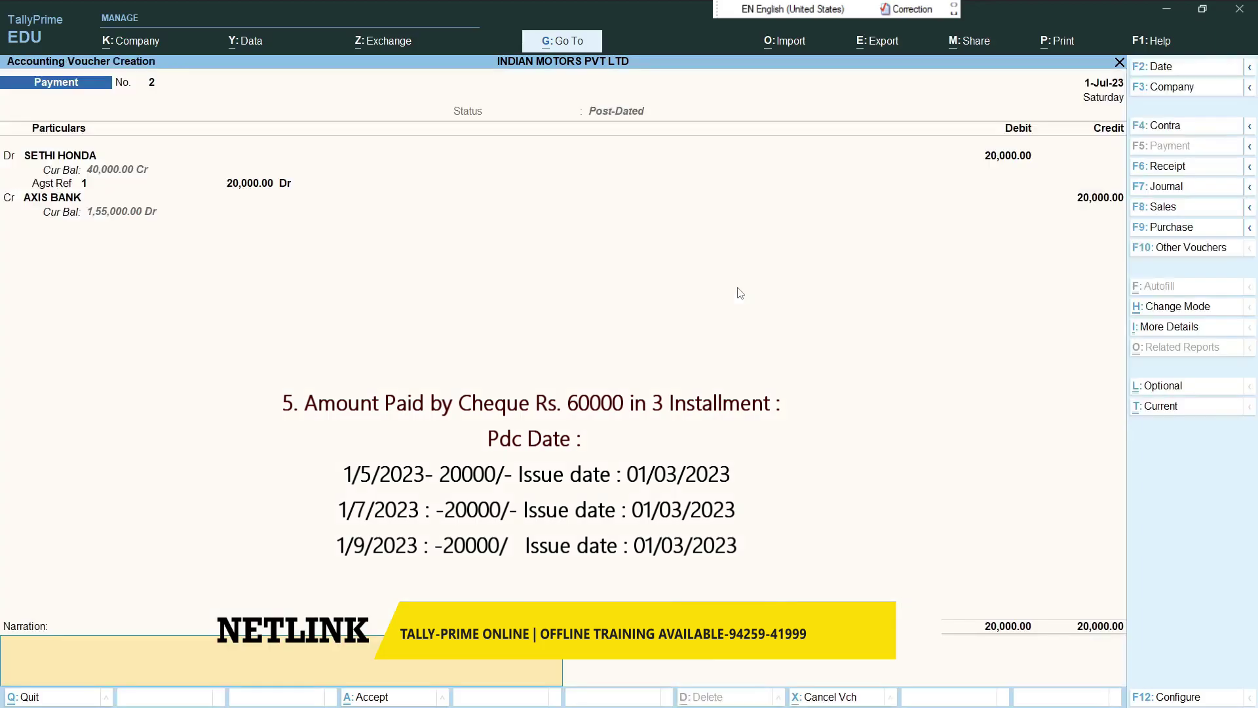
- Save payment No. 2 and start post-dated payment No. 3 debiting SETHI HONDA 20,000 against bill 1
key("Return")
key("Return")
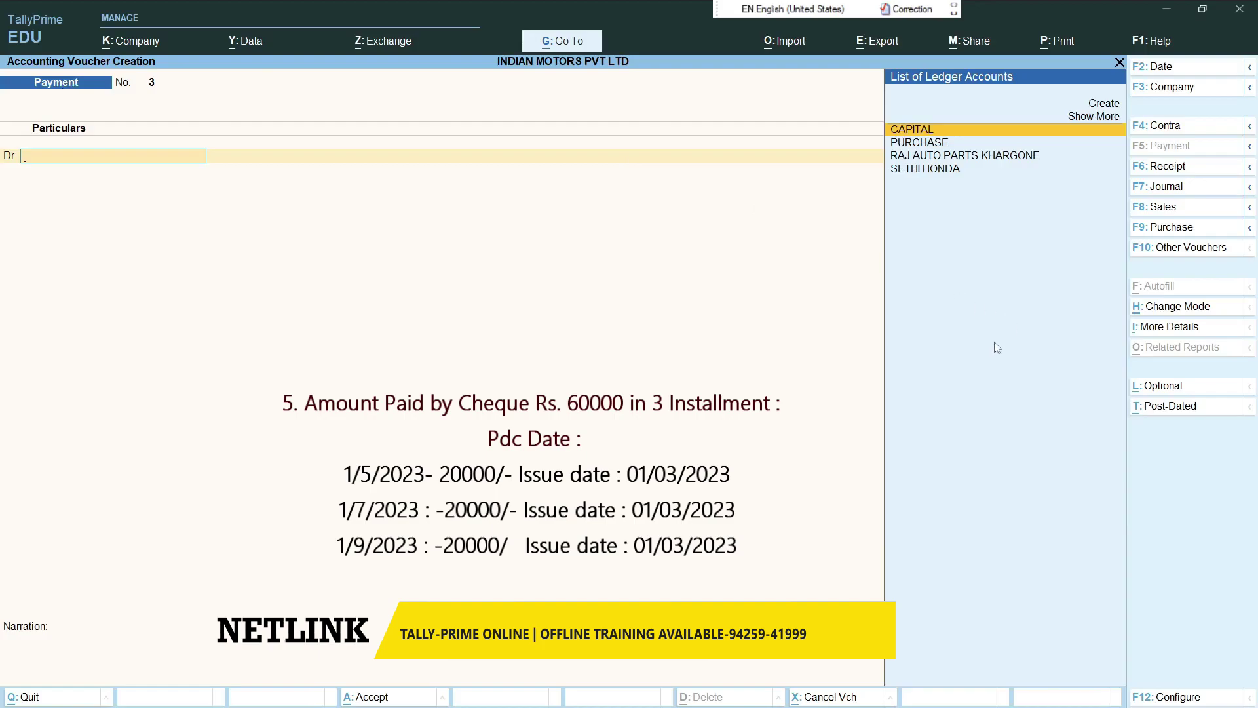
left_click(1172, 409)
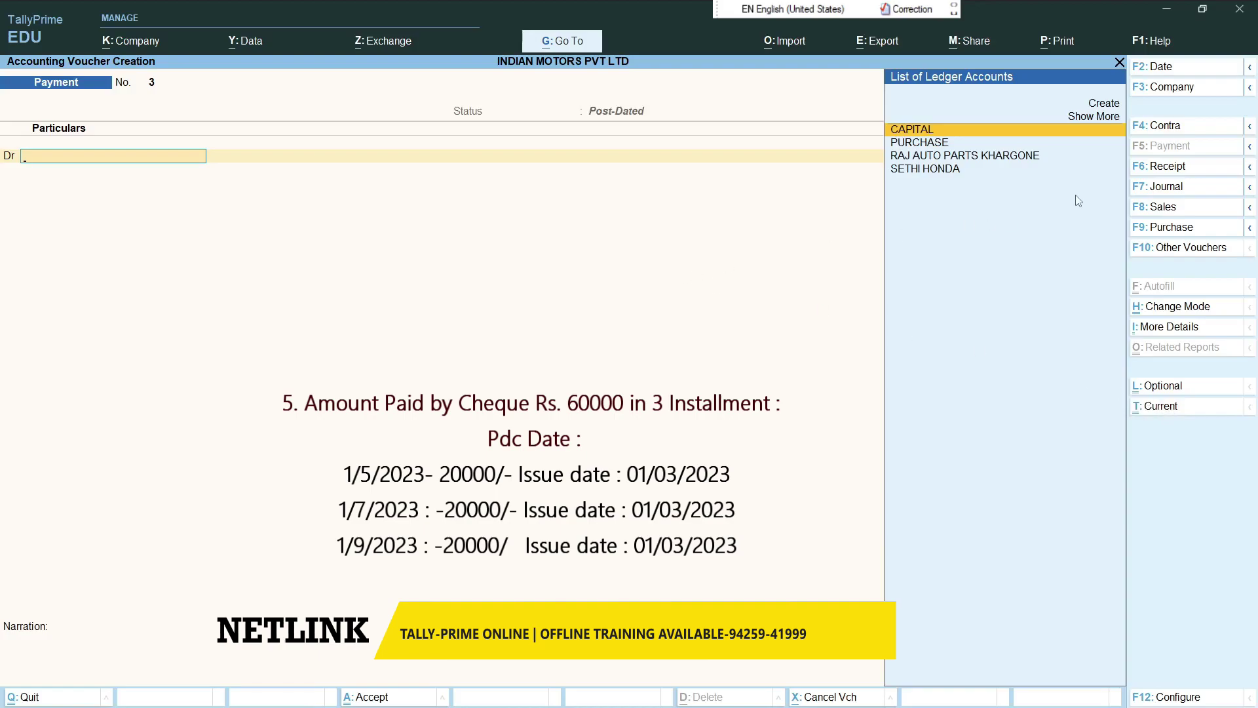
key("F2")
type("1-7-2023")
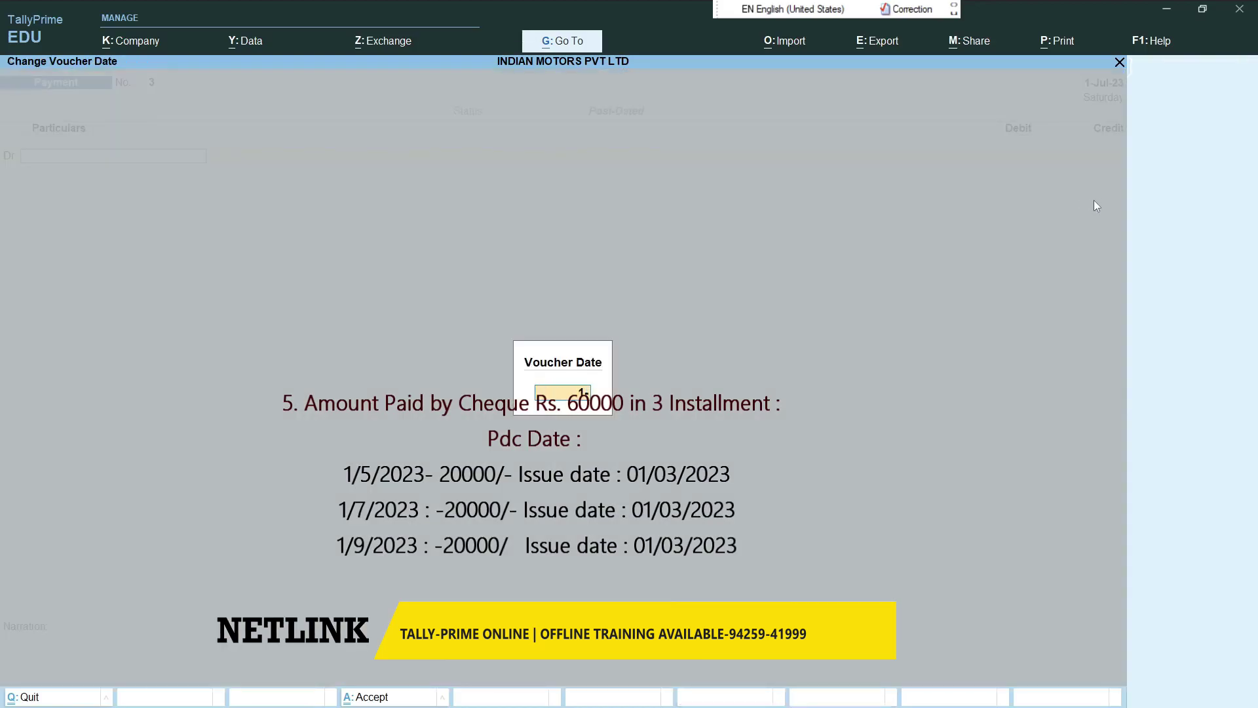
key("Return")
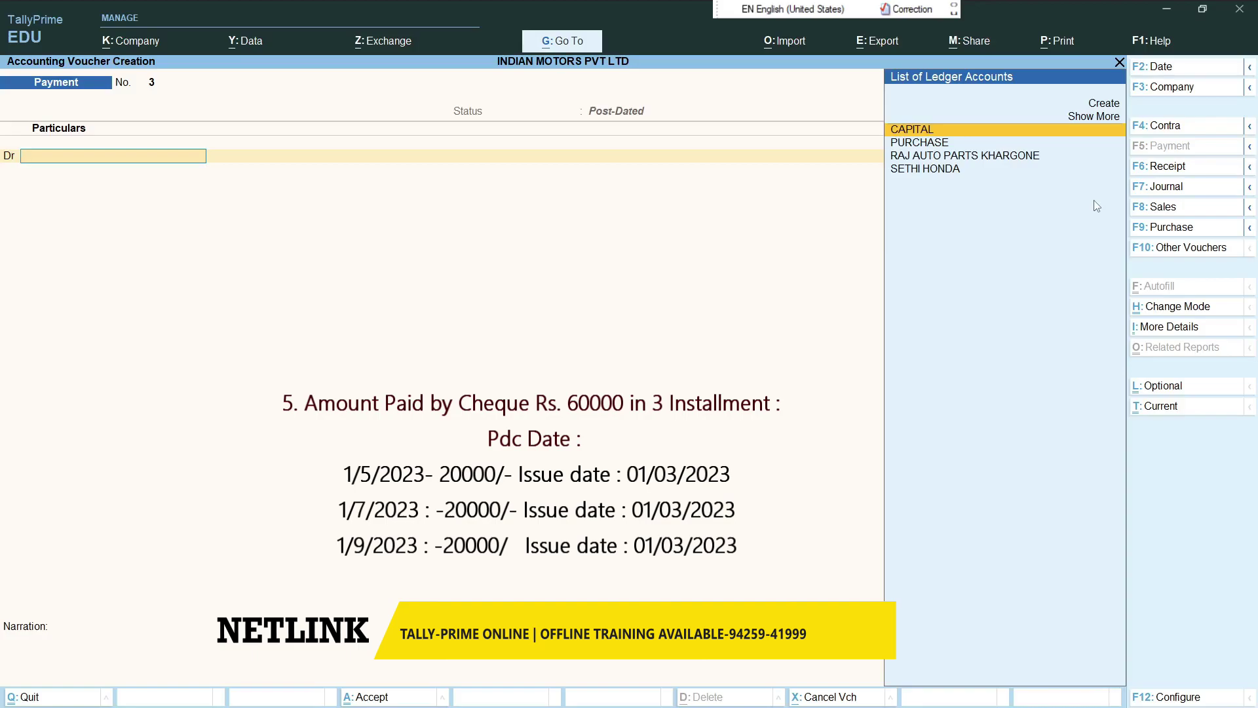
key("Down")
key("Down")
key("Down")
key("Return")
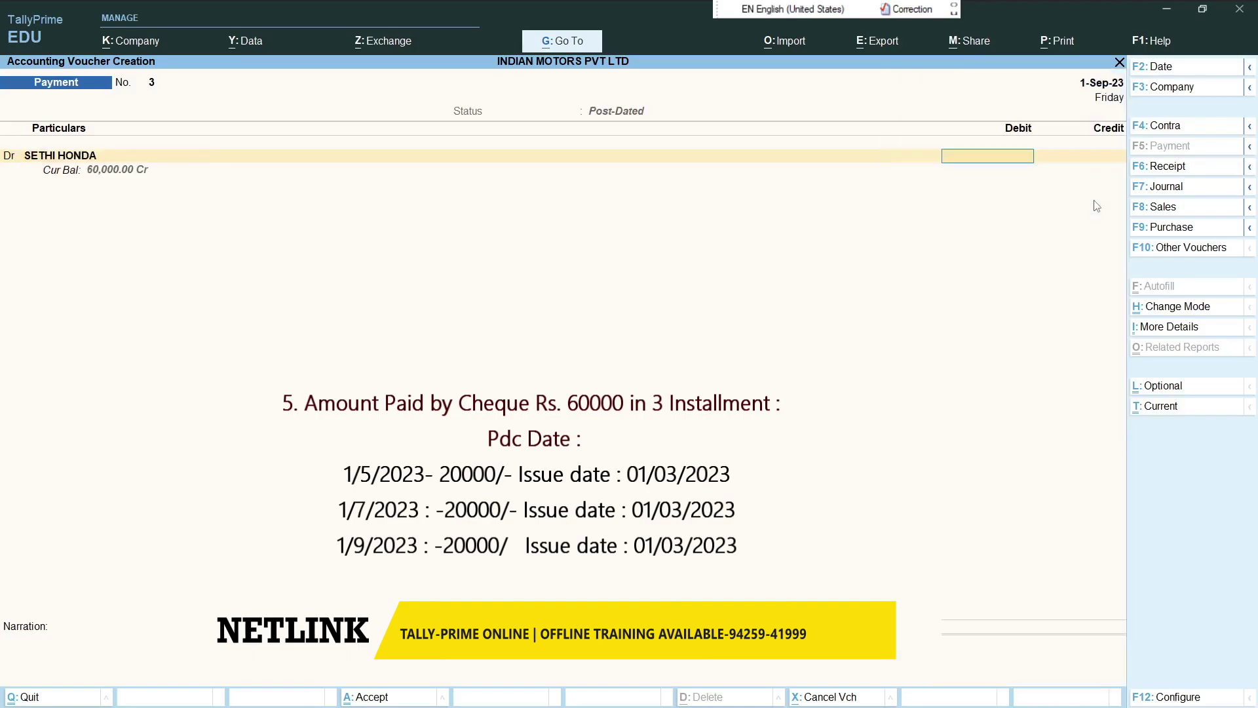
type("00")
key("Return")
key("Return")
key("Return")
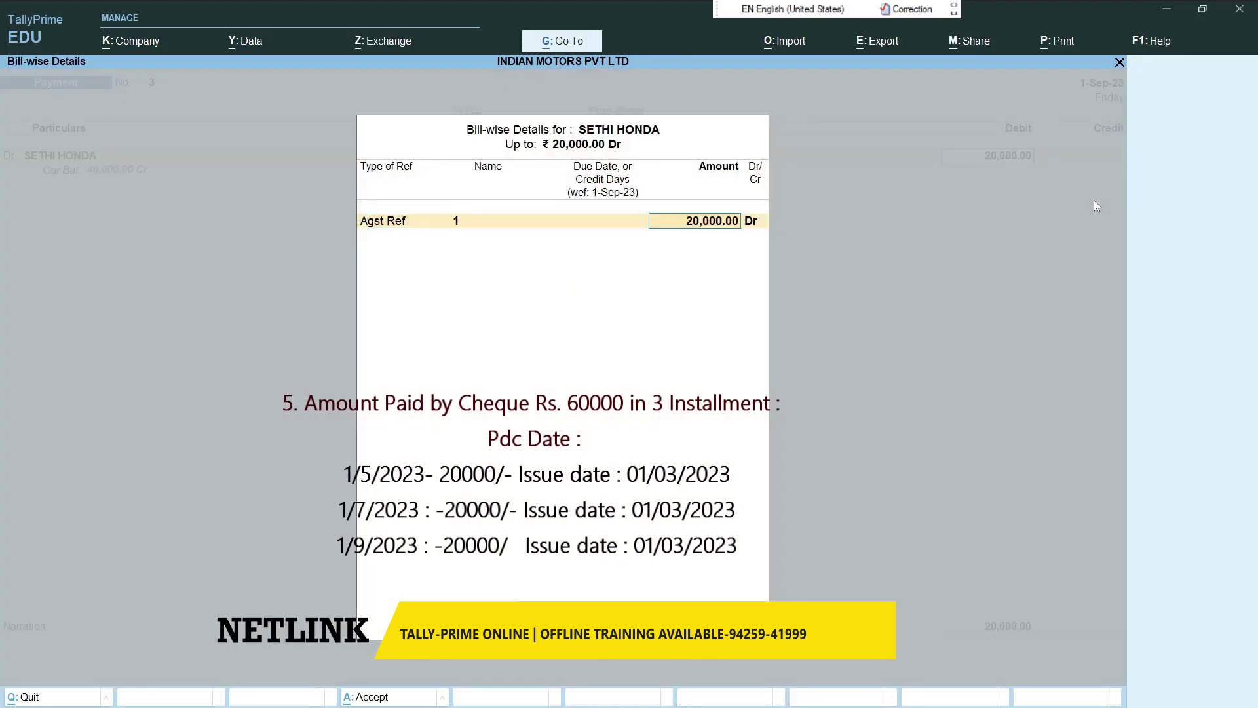
key("Return")
key("Return")
key("Return")
- Credit AXIS BANK by cheque 000009, PDC issue 1-Apr-23, note 'LAST INSTALLMENT OF 2', and save
key("Return")
key("Return")
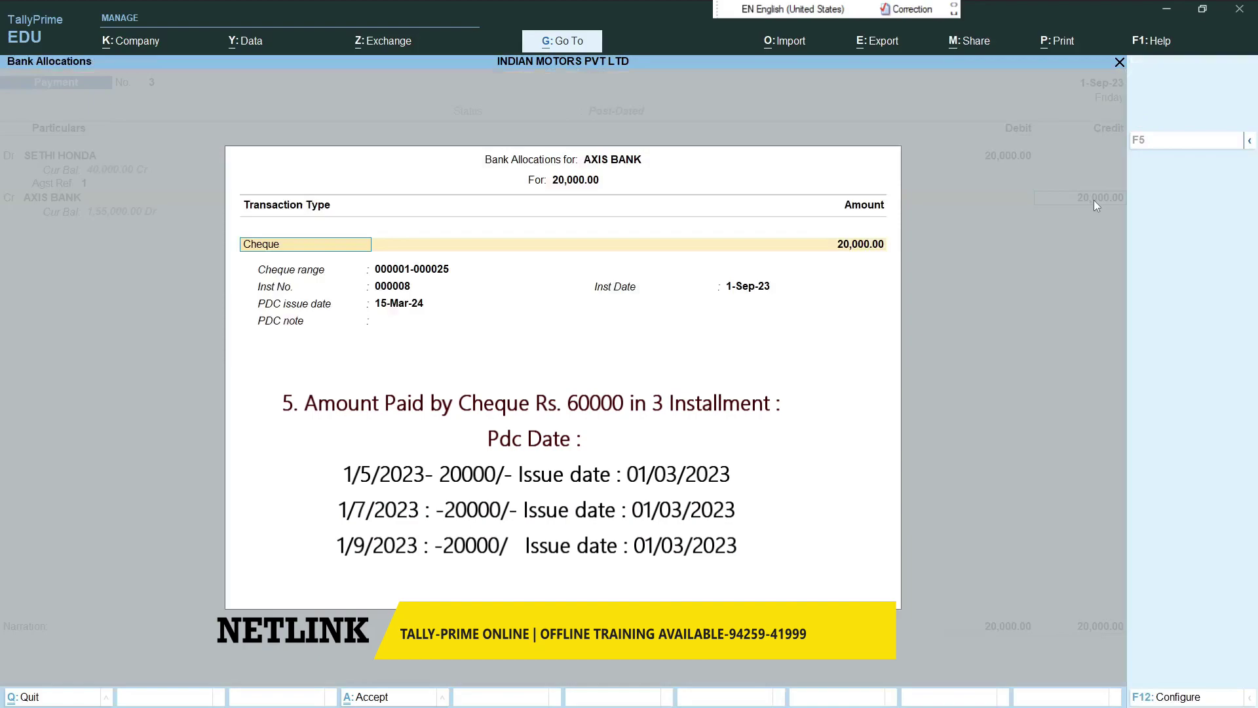
key("Return")
type("000009")
key("Return")
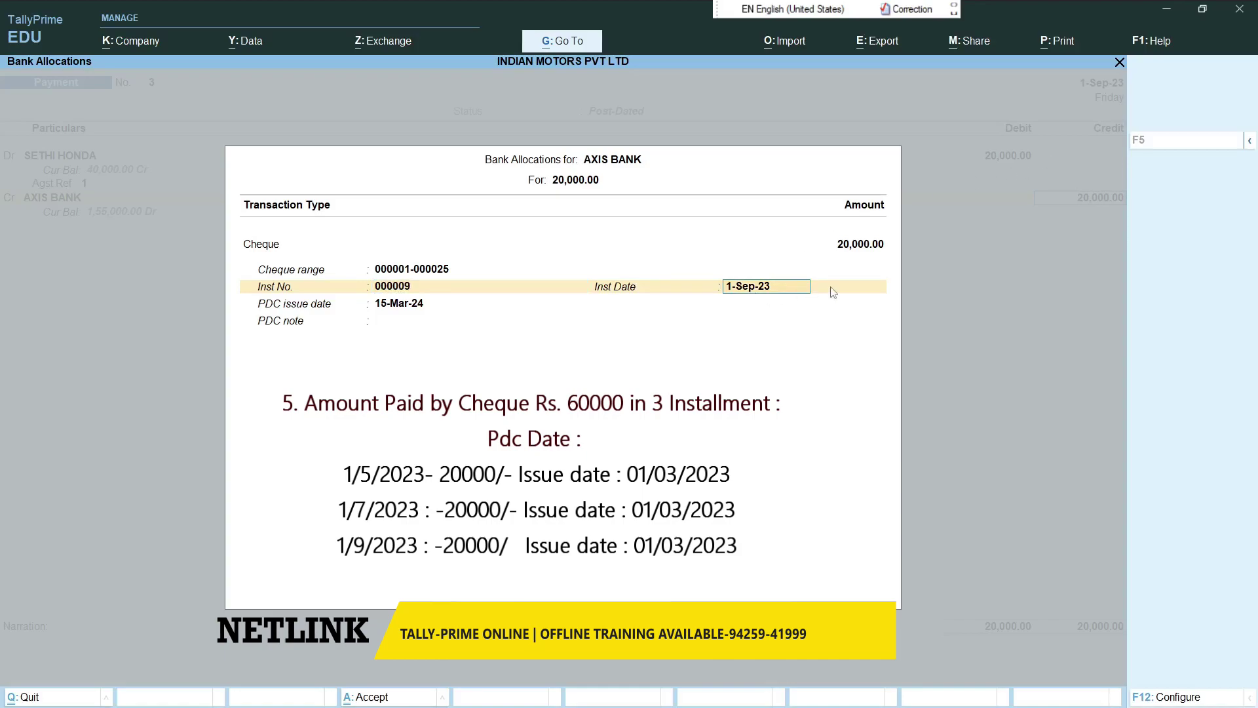
key("Return")
type("1-4")
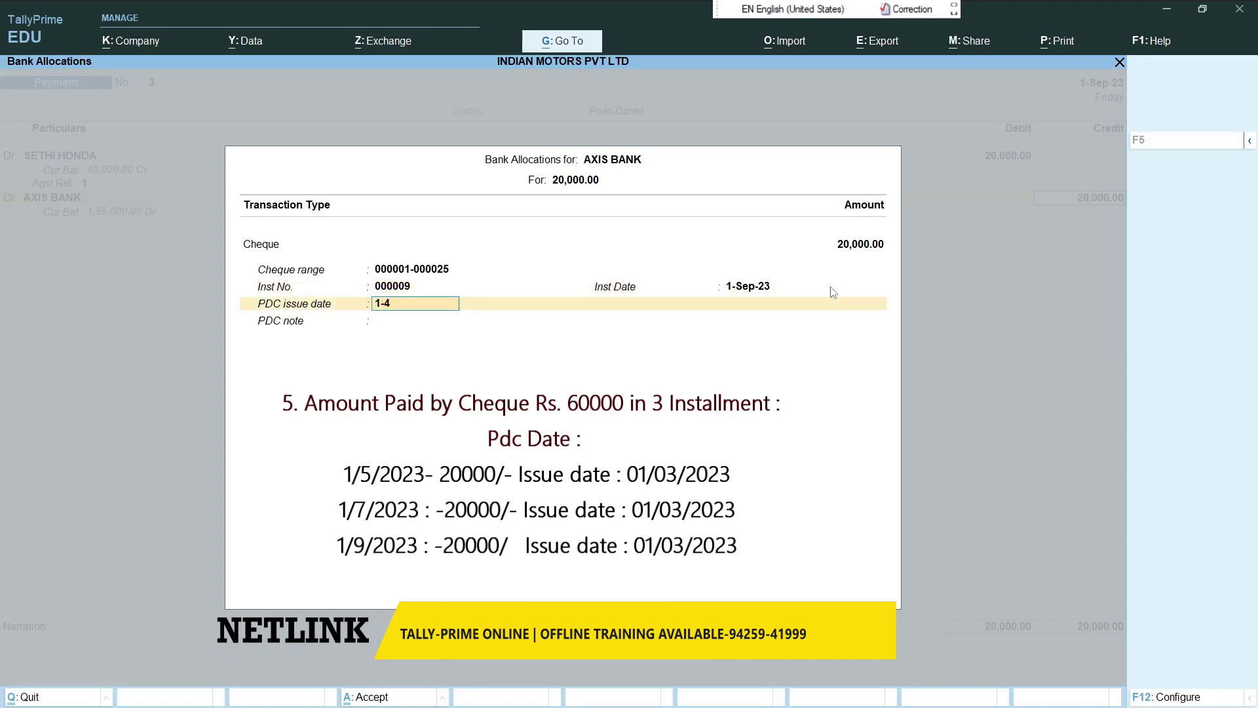
type("-2023")
key("Return")
type("LA")
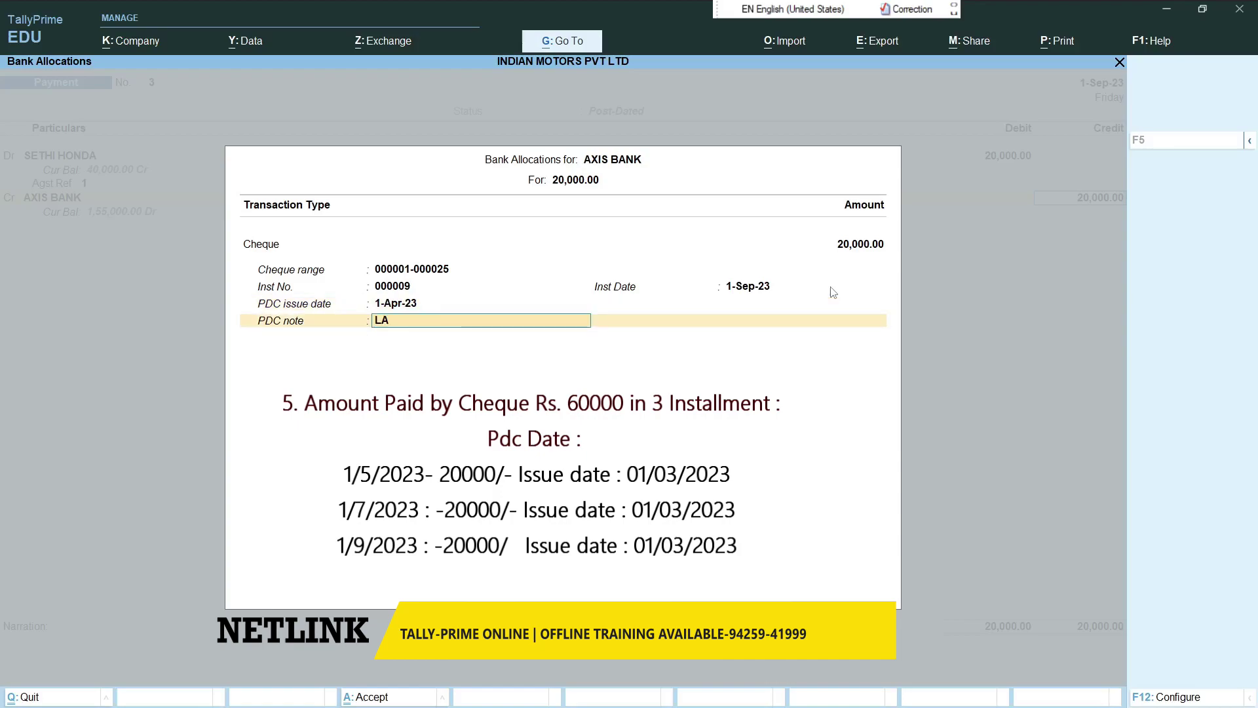
type("ST INSTALLMENT OF 2")
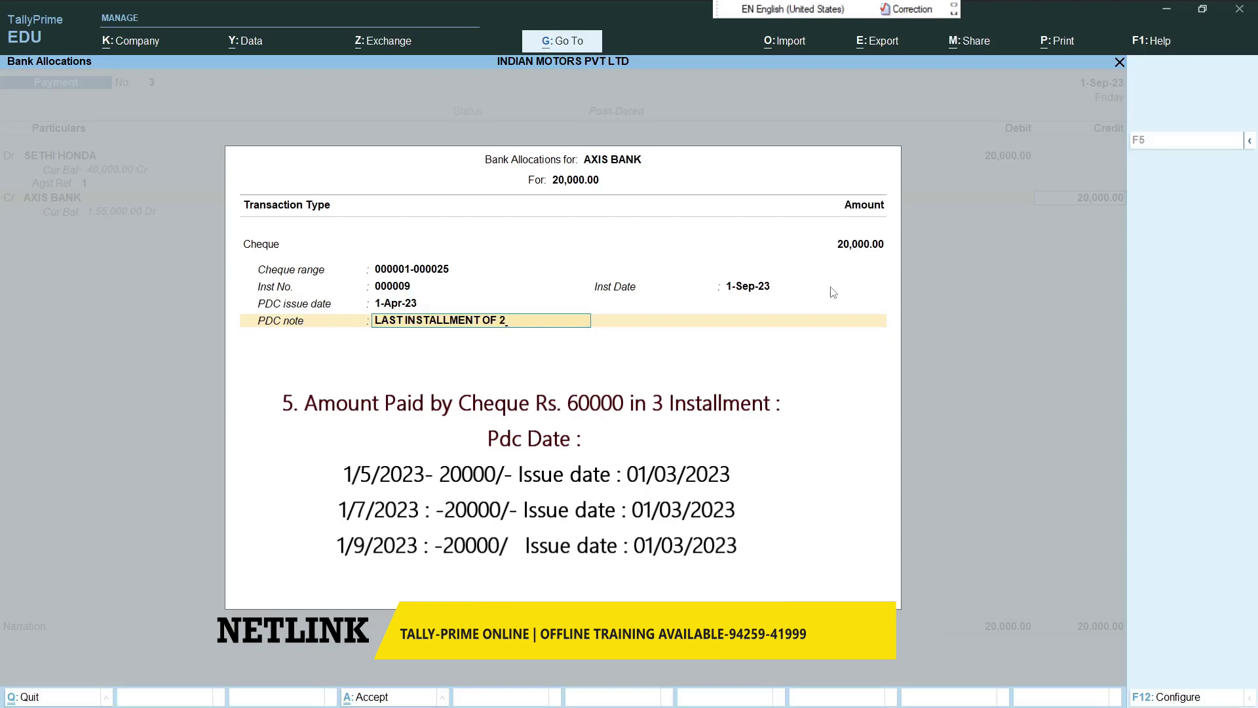
key("Return")
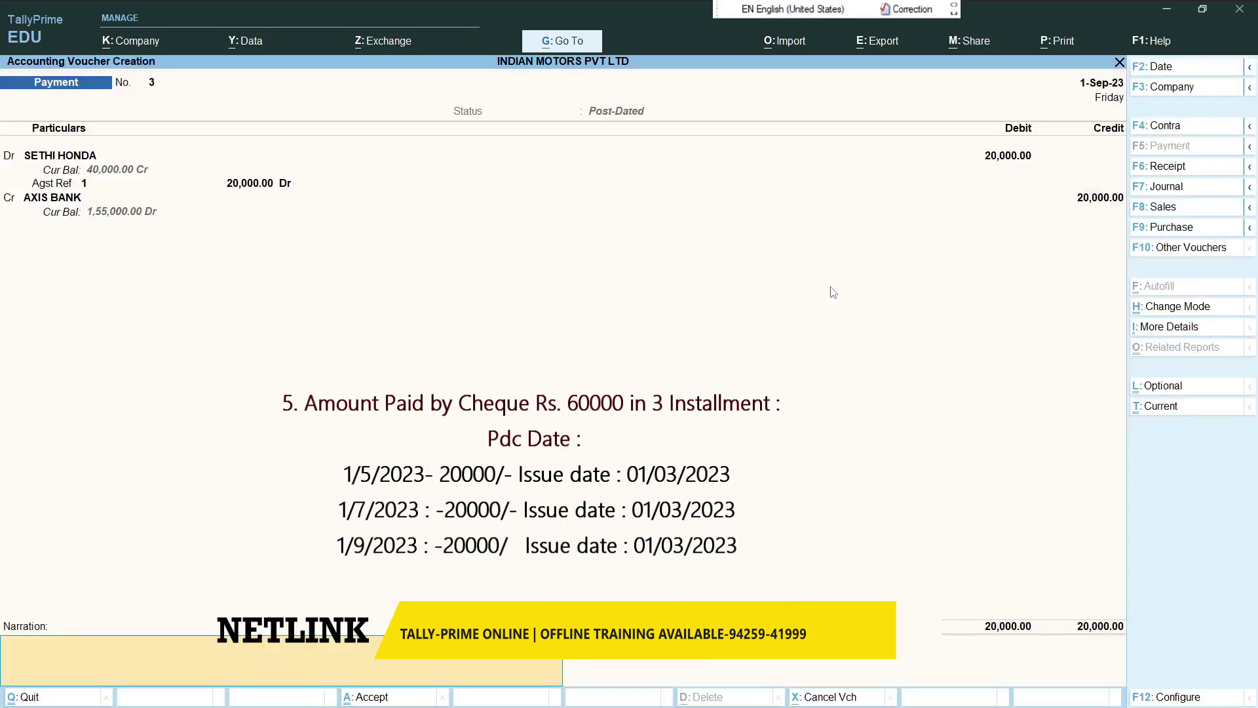
key("Return")
- Save payment No. 3, then browse Axis Bank's post-dated summary rows for May, July and September
key("y")
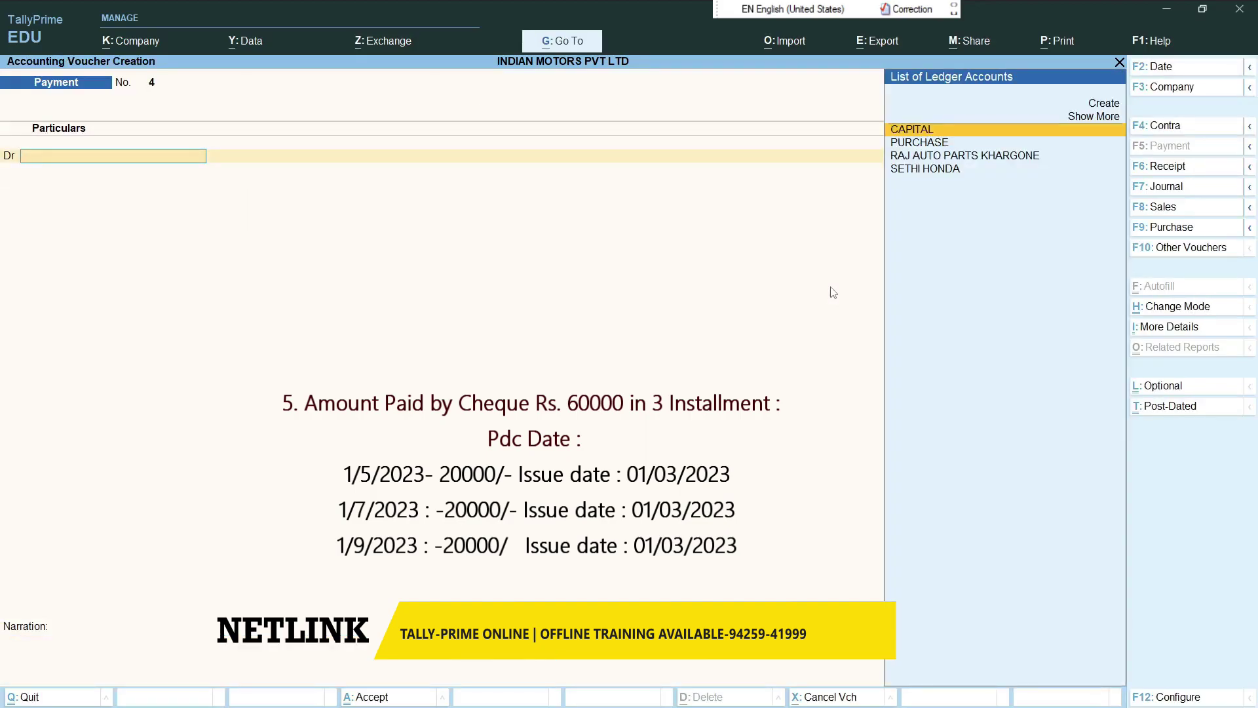
key("Escape")
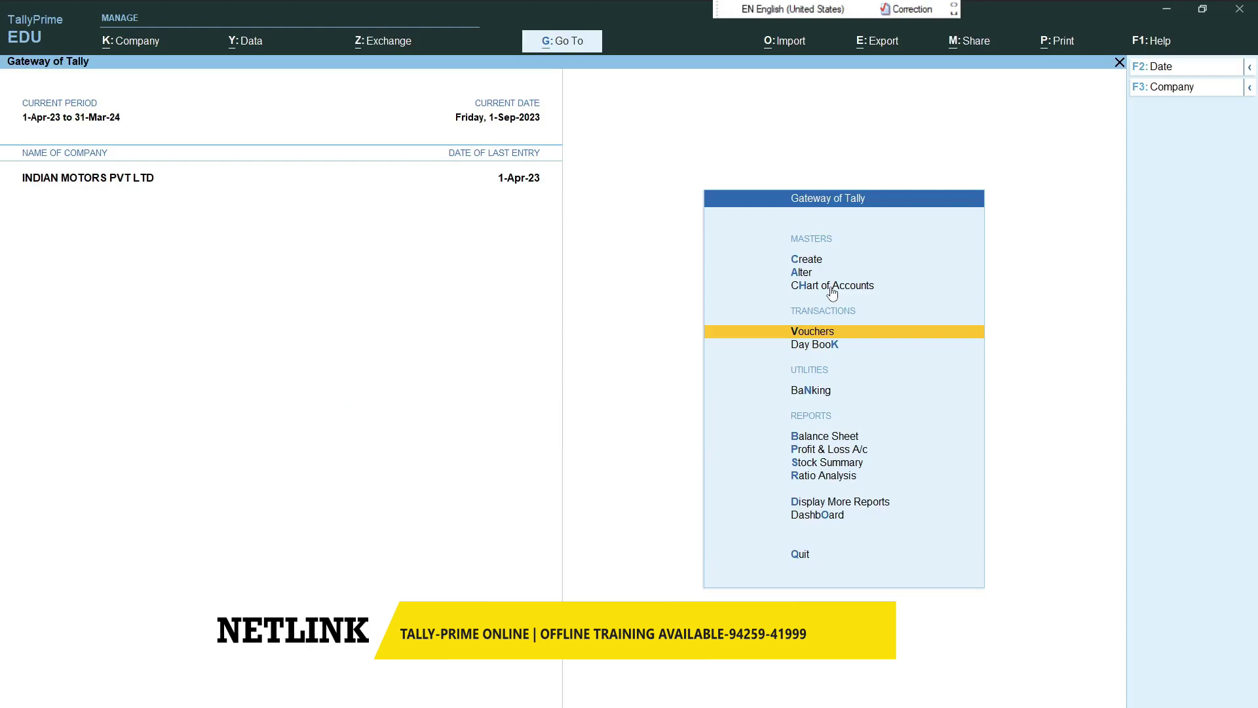
key("Down")
key("Down")
key("Return")
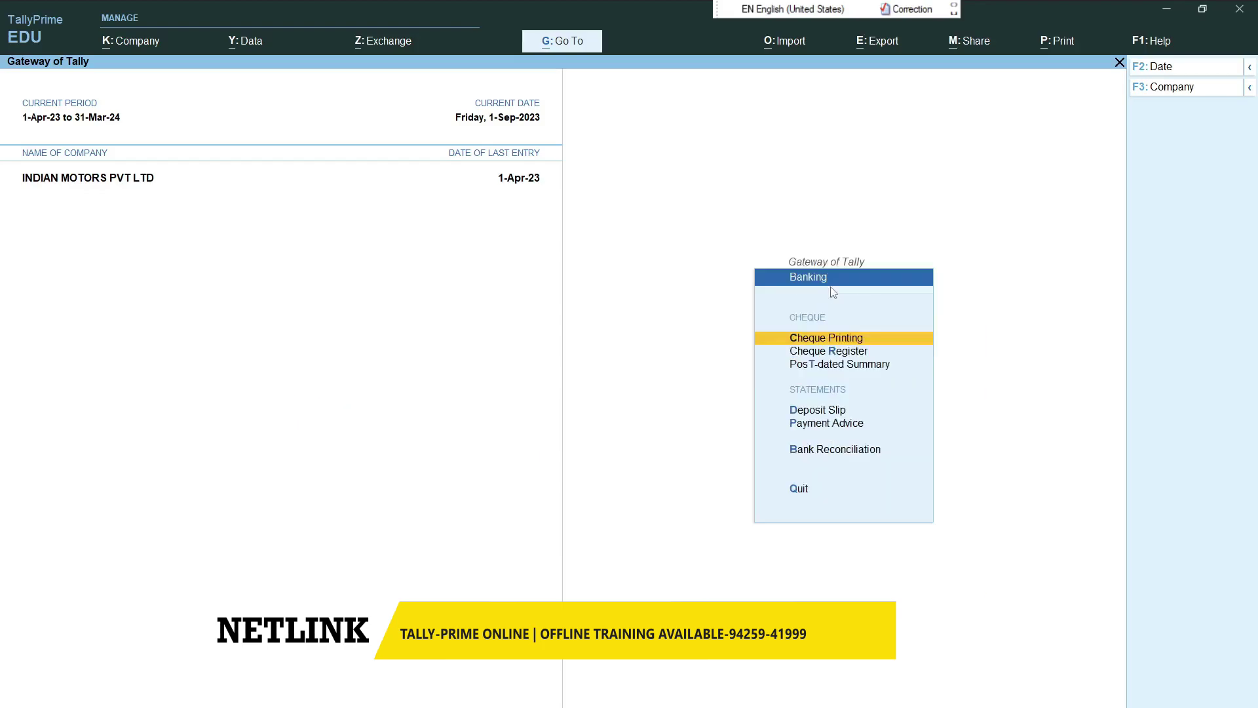
key("Down")
key("Down")
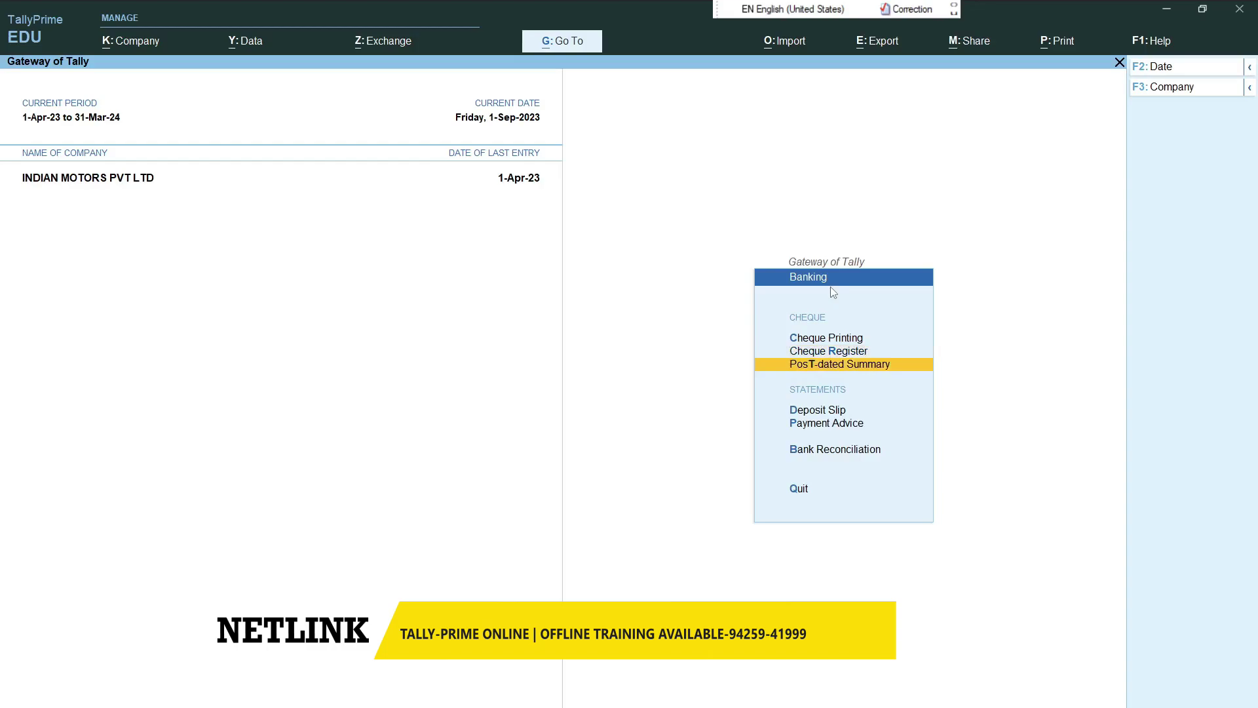
key("Return")
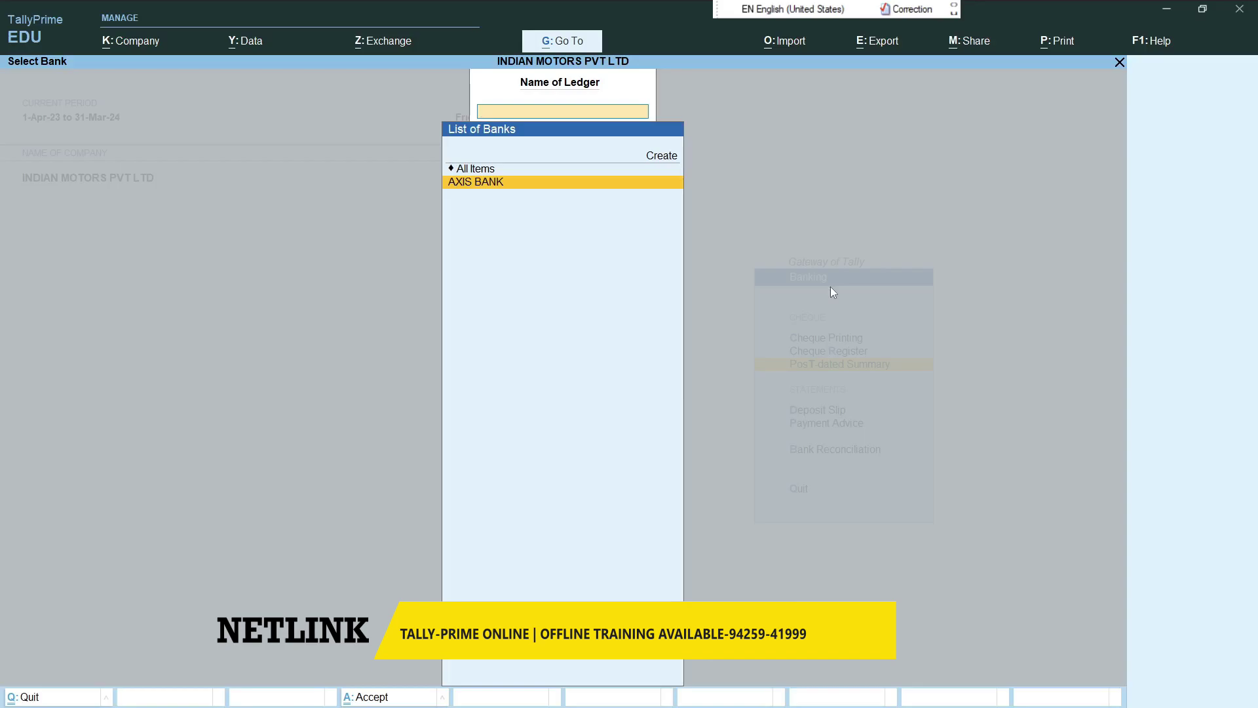
key("Return")
key("Down")
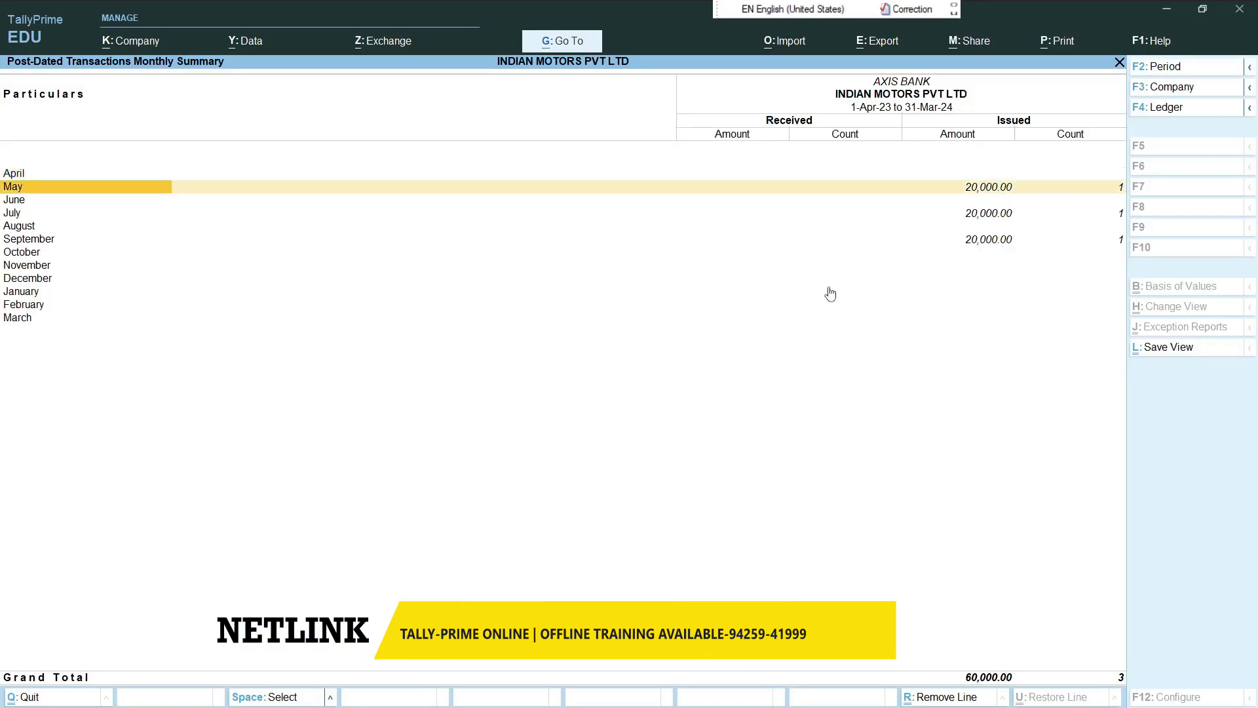
key("Down")
key("Down")
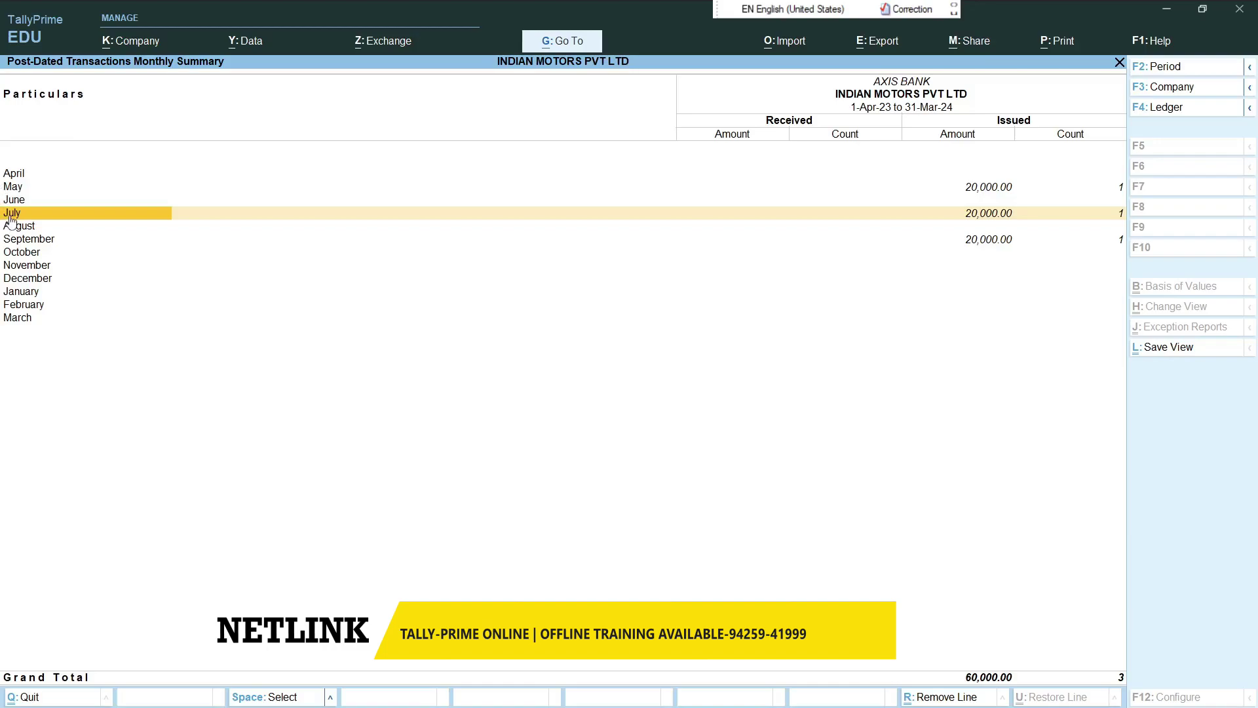
key("Down")
key("Down")
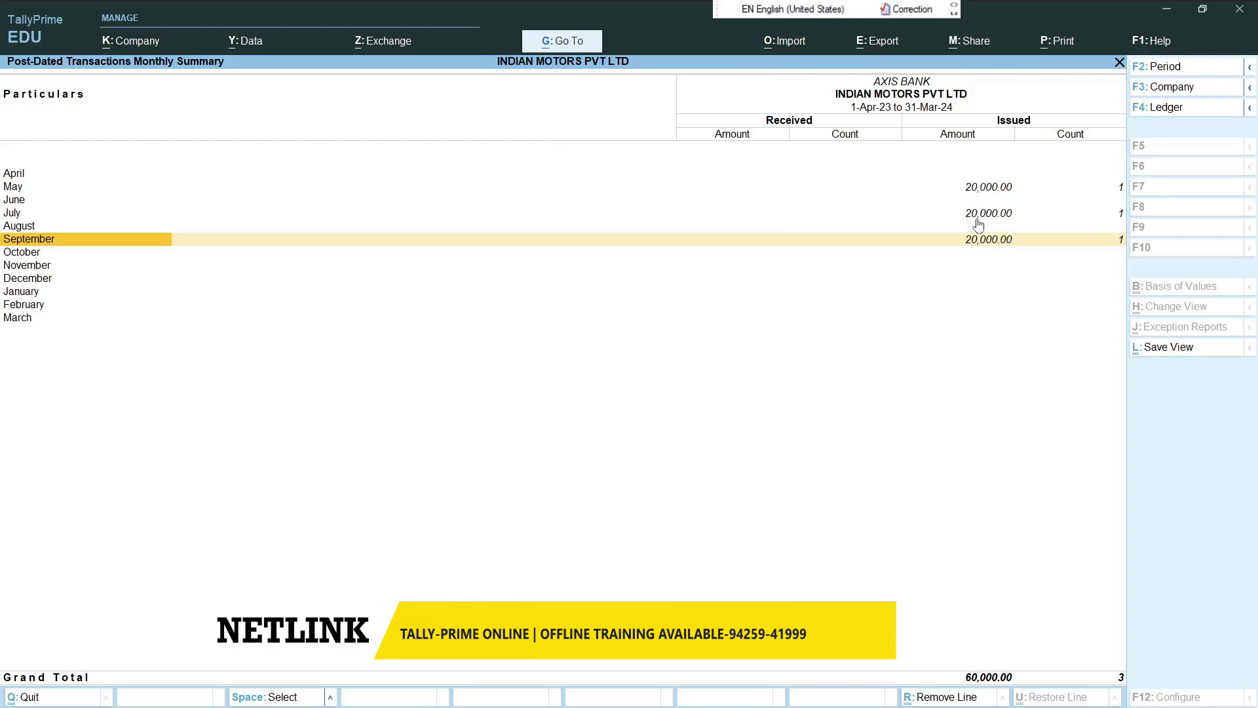
- Reopen Axis Bank's post-dated monthly summary and list May's post-dated transactions
key("Escape")
key("Escape")
key("Escape")
key("Return")
key("Down")
key("Down")
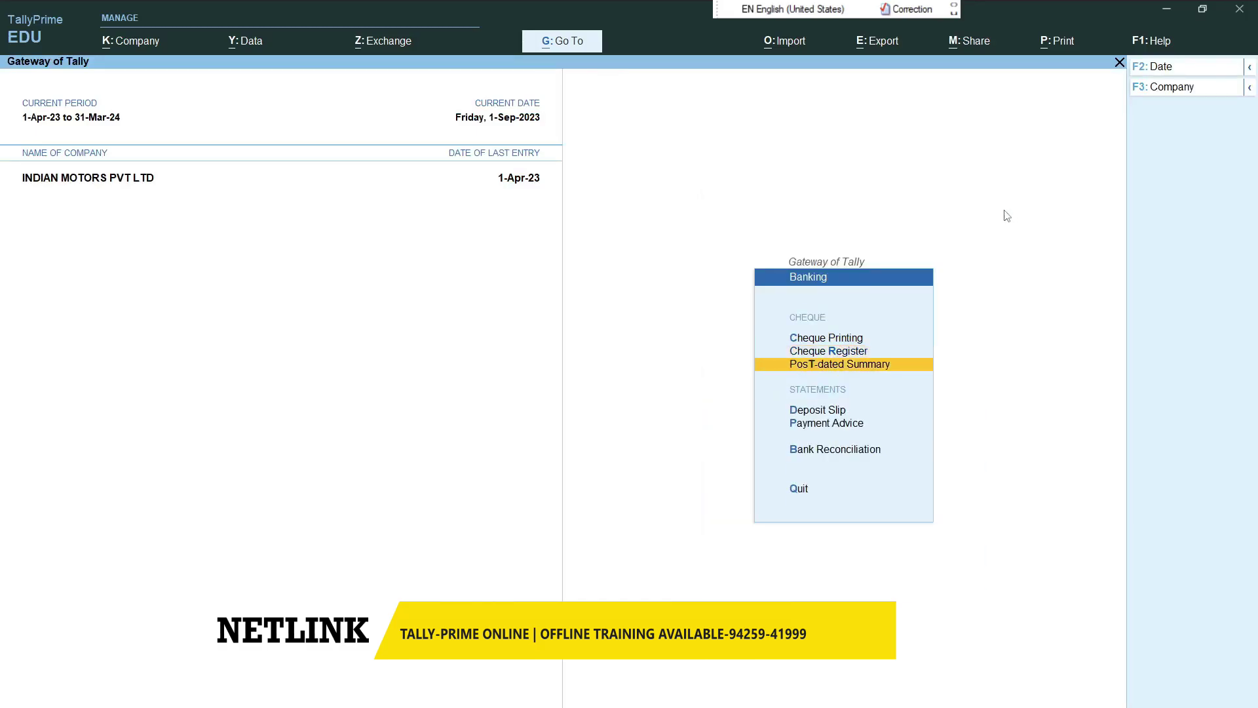
key("Return")
key("Return")
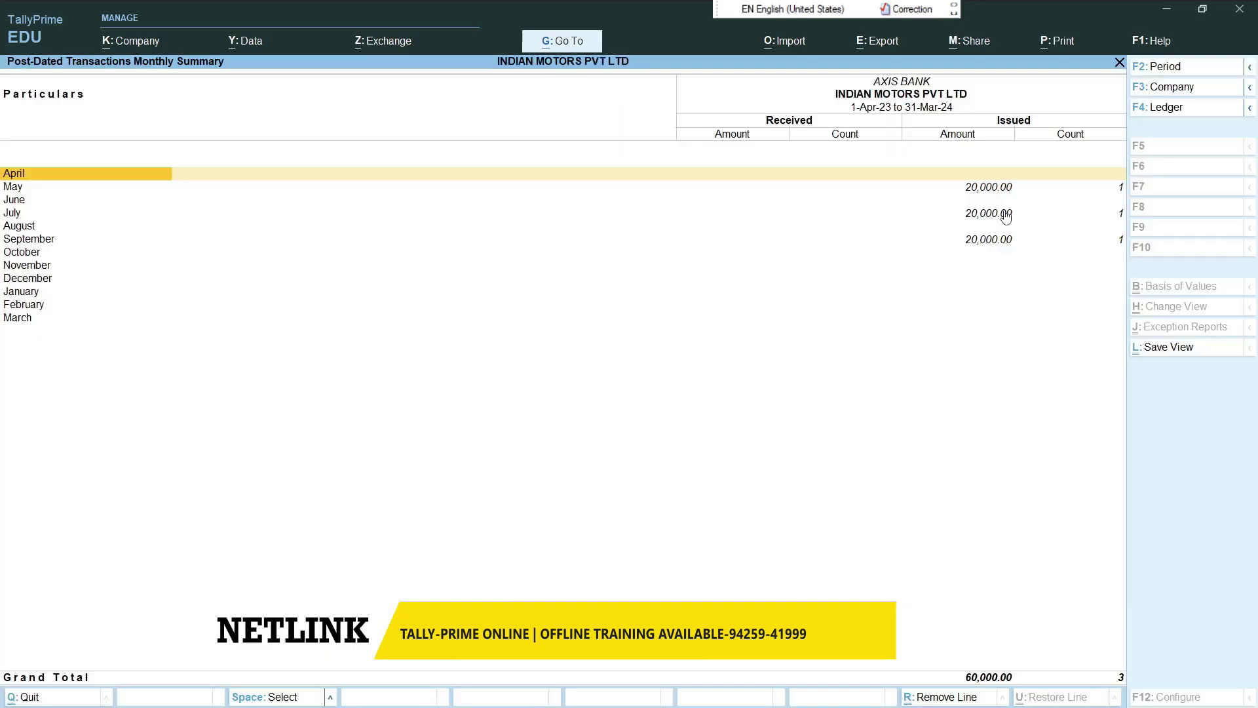
key("Down")
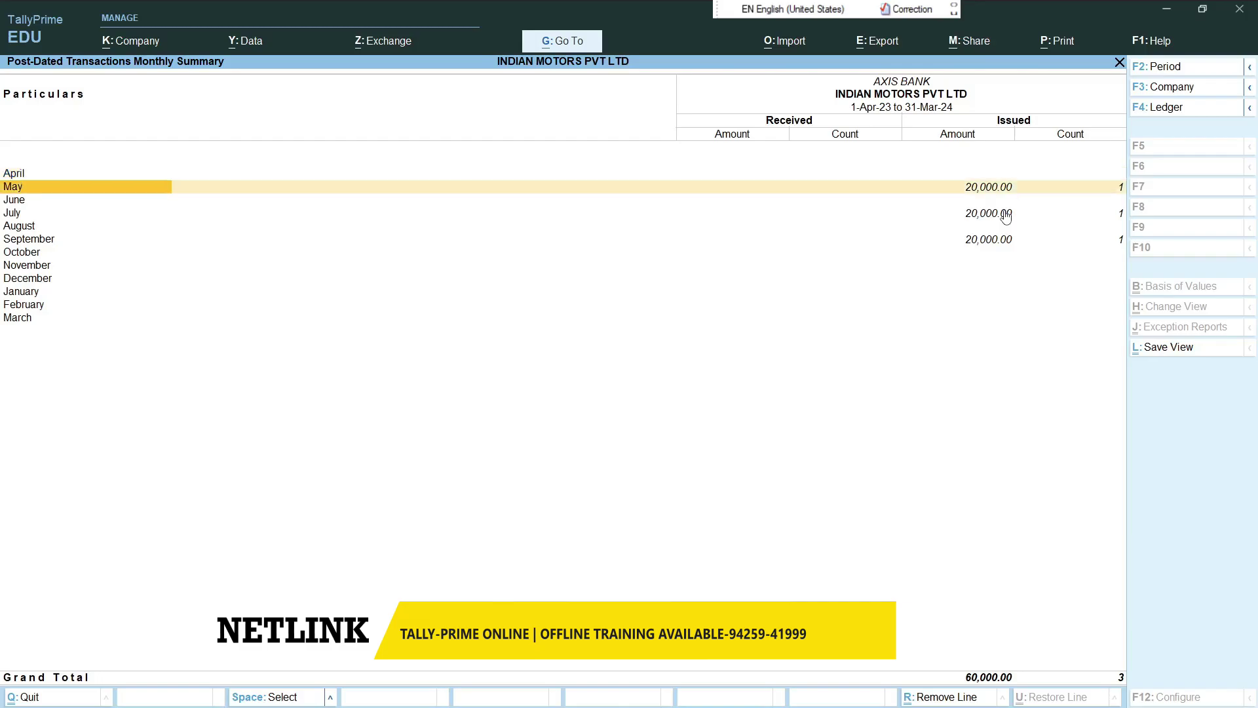
key("Return")
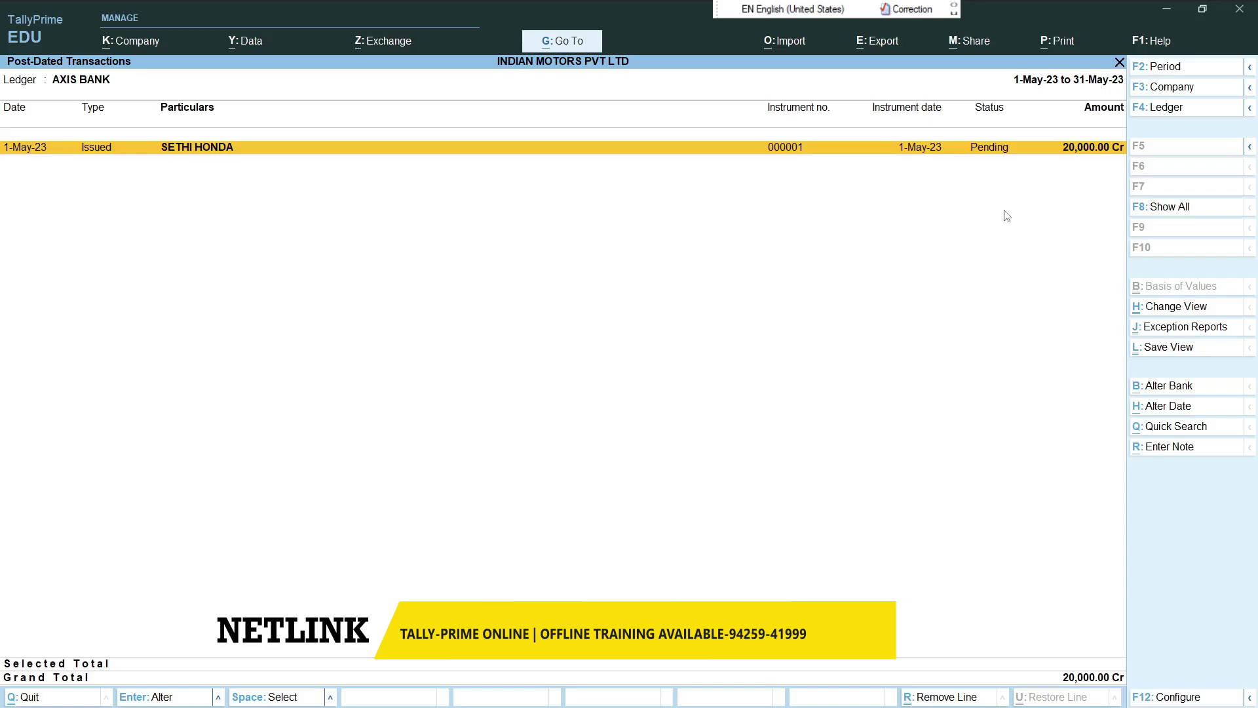
- Mark the 1-May-23 SETHI HONDA 20,000 payment as current and save it
key("Return")
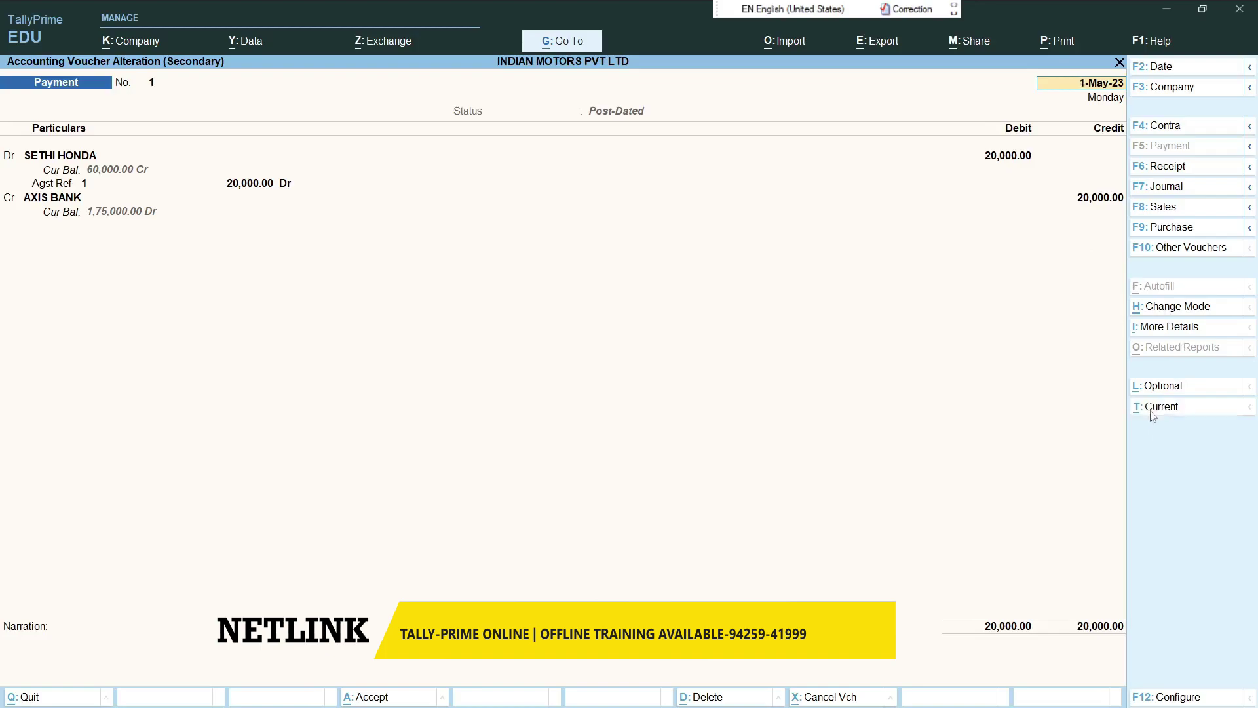
left_click(1152, 407)
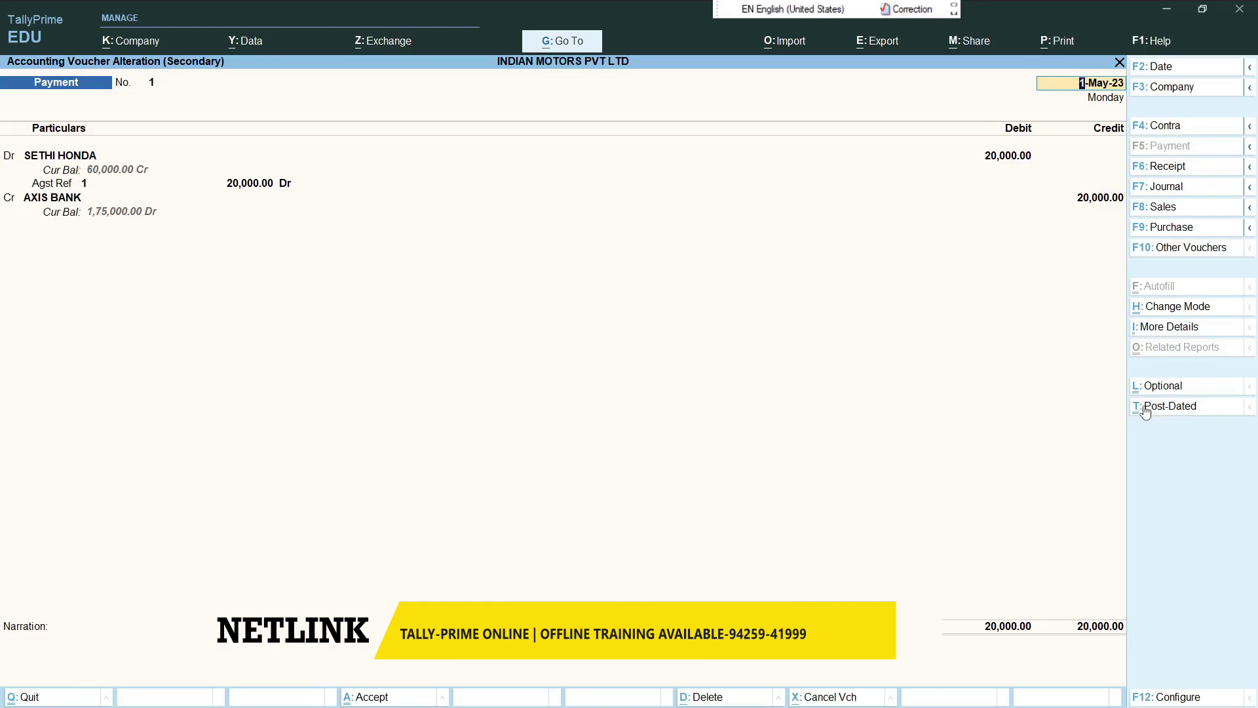
key("Return")
key("Return")
key("Return")
key("Return")
key("Return")
key("Return")
key("Return")
key("Return")
key("Return")
key("Return")
key("Escape")
key("Down")
key("Down")
key("Up")
key("Down")
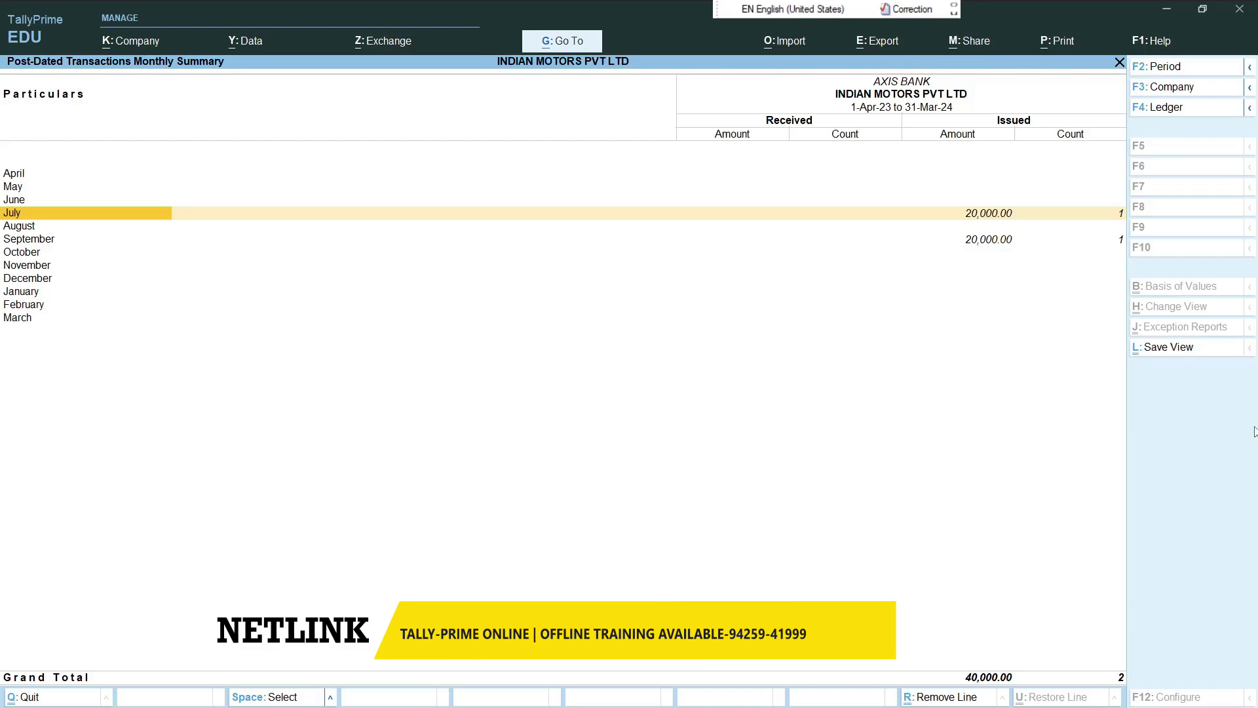
- Mark July's SETHI HONDA payment No. 2 as current, reaching its cheque 000007 bank allocation
key("Return")
key("Return")
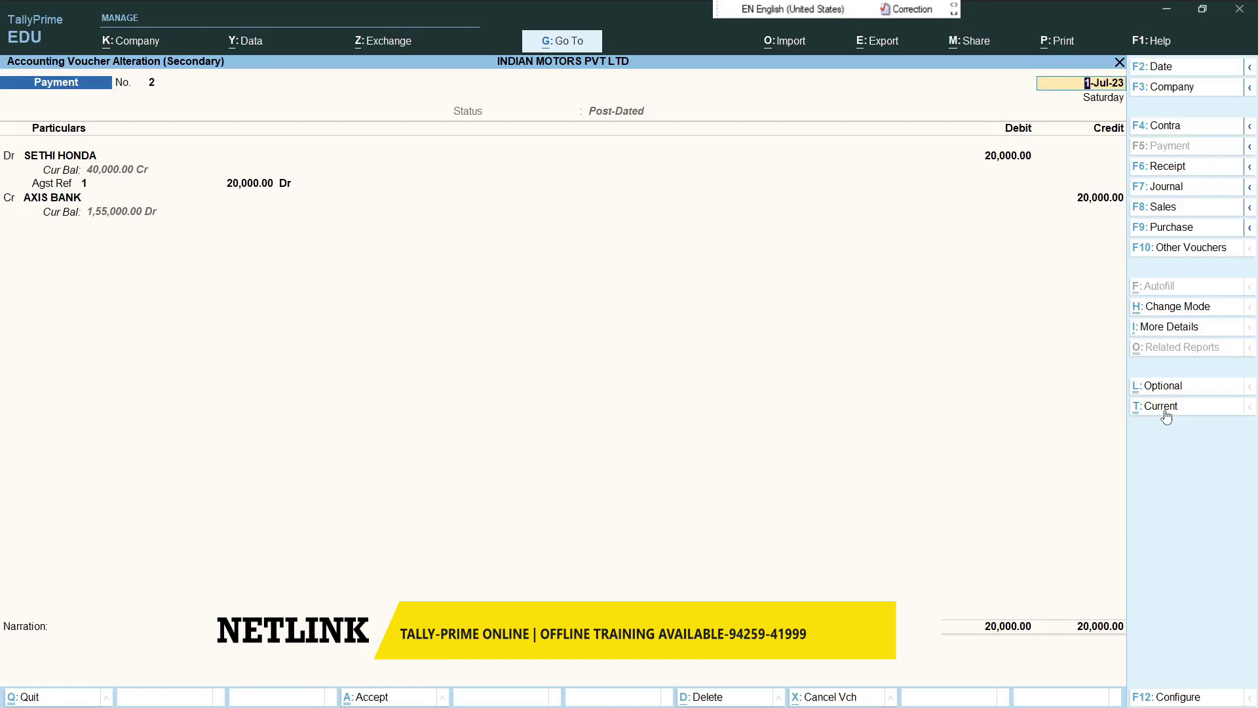
left_click(1166, 414)
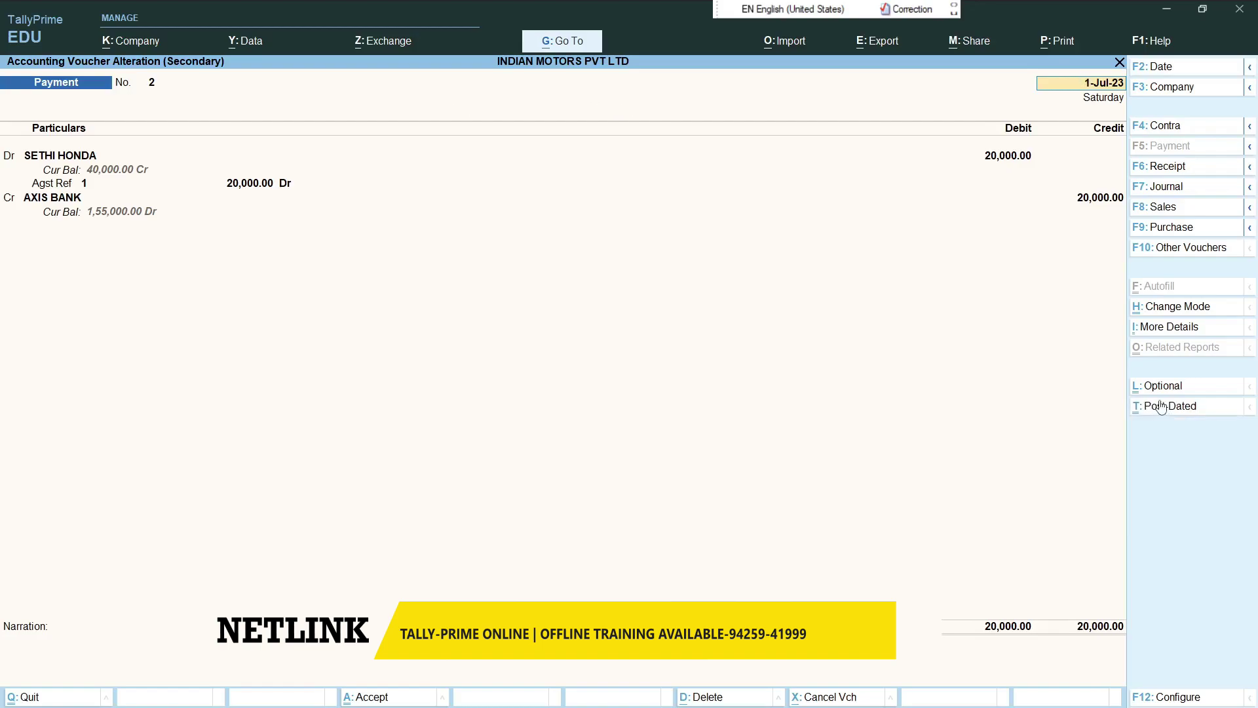
key("Return")
key("Return")
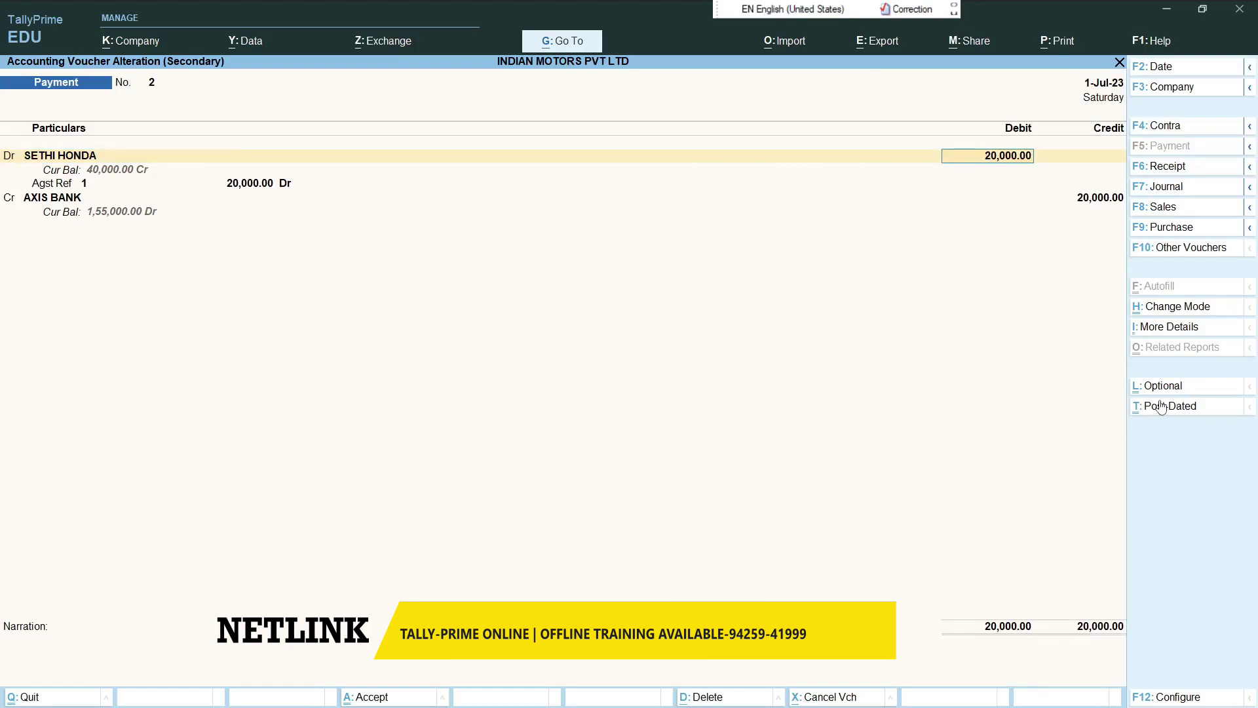
key("Return")
key("Return")
key("Return")
key("Return")
key("Return")
key("Return")
key("Return")
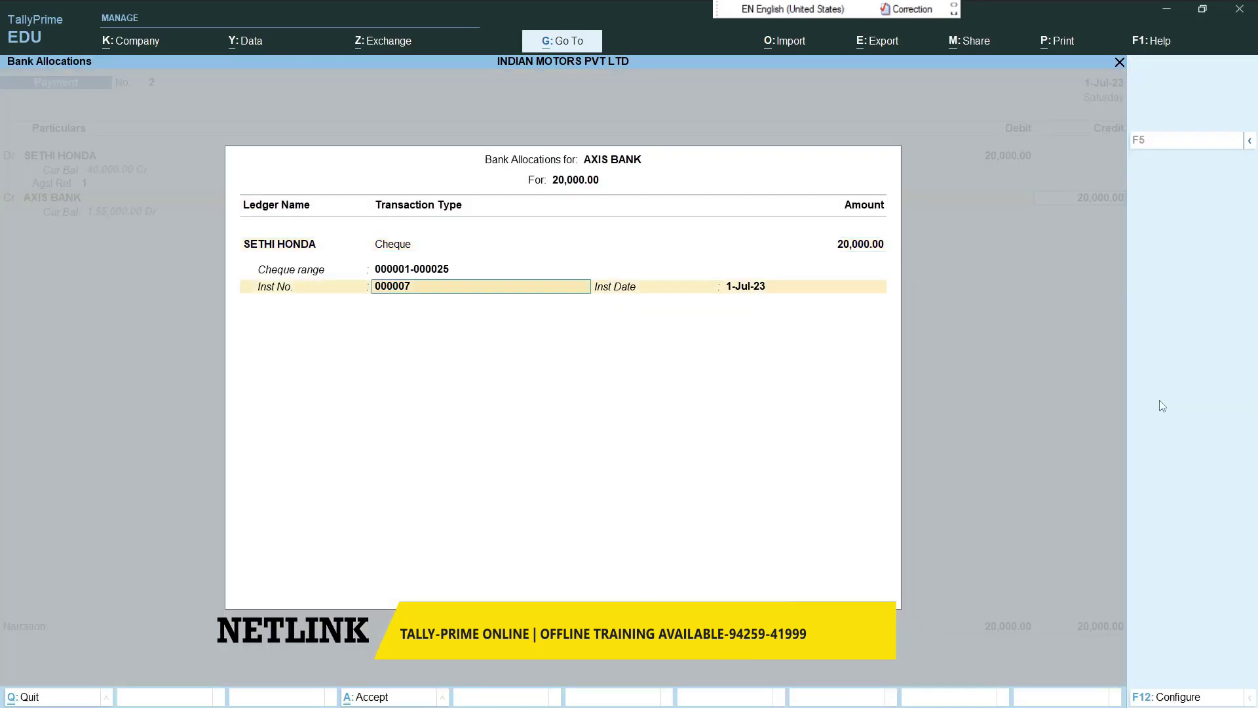
key("Return")
key("Return")
key("Return")
key("Return")
- Mark September's SETHI HONDA payment No. 3 current, save it, and back out to Select Bank
key("Escape")
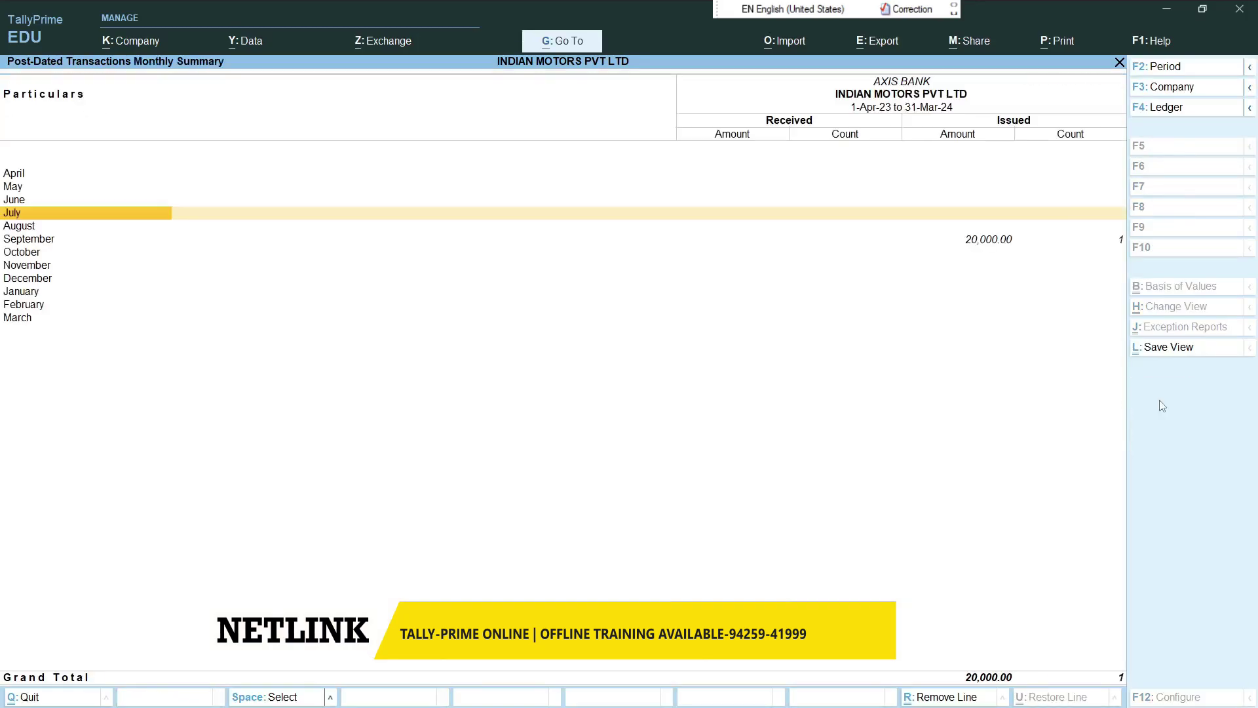
key("Down")
key("Down")
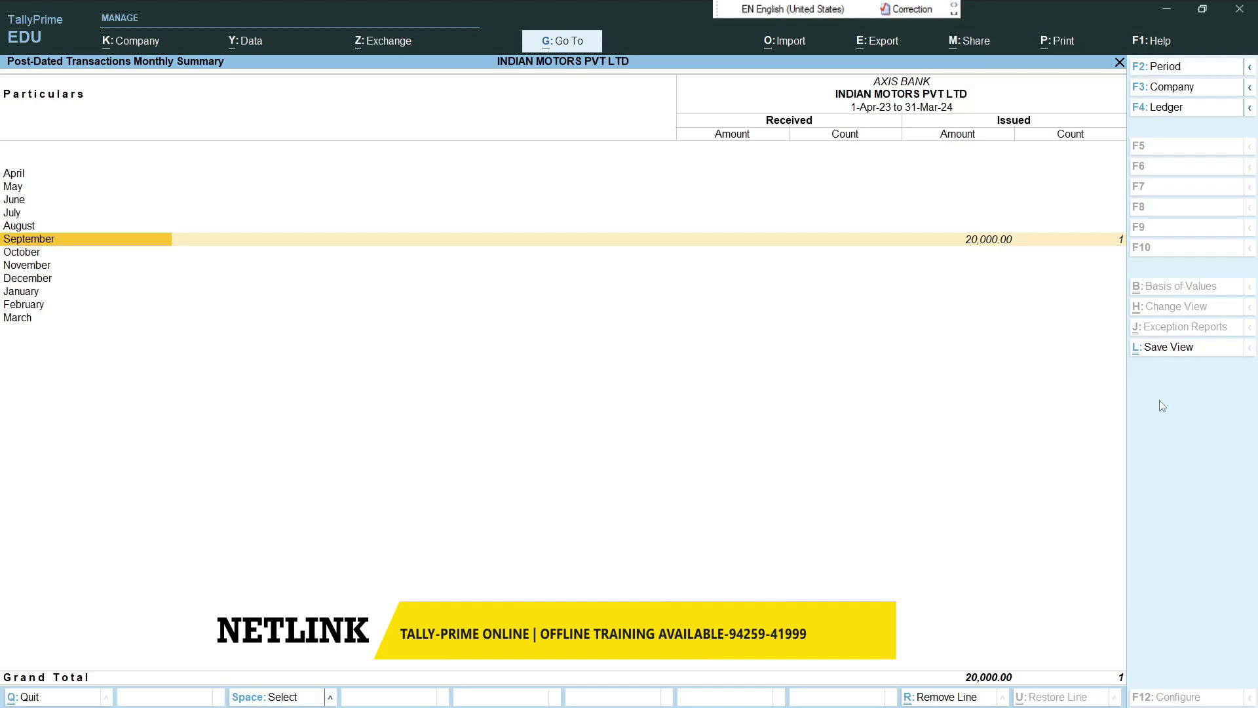
key("Return")
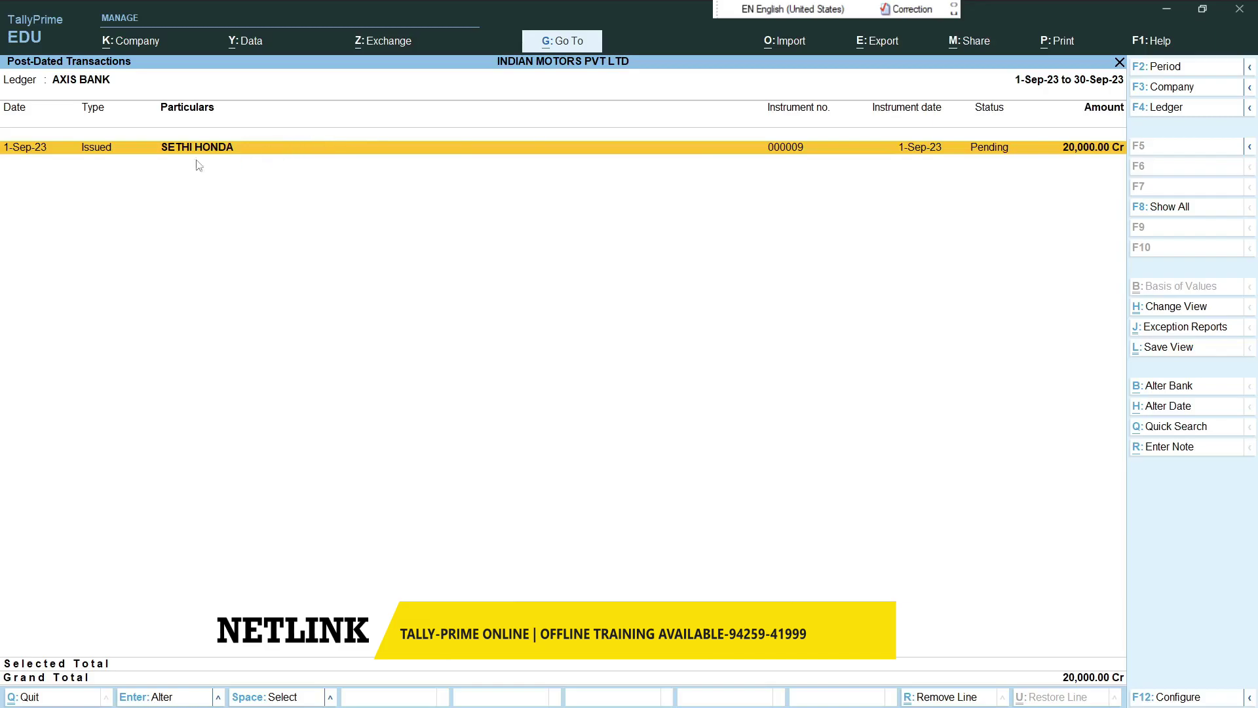
left_click(824, 145)
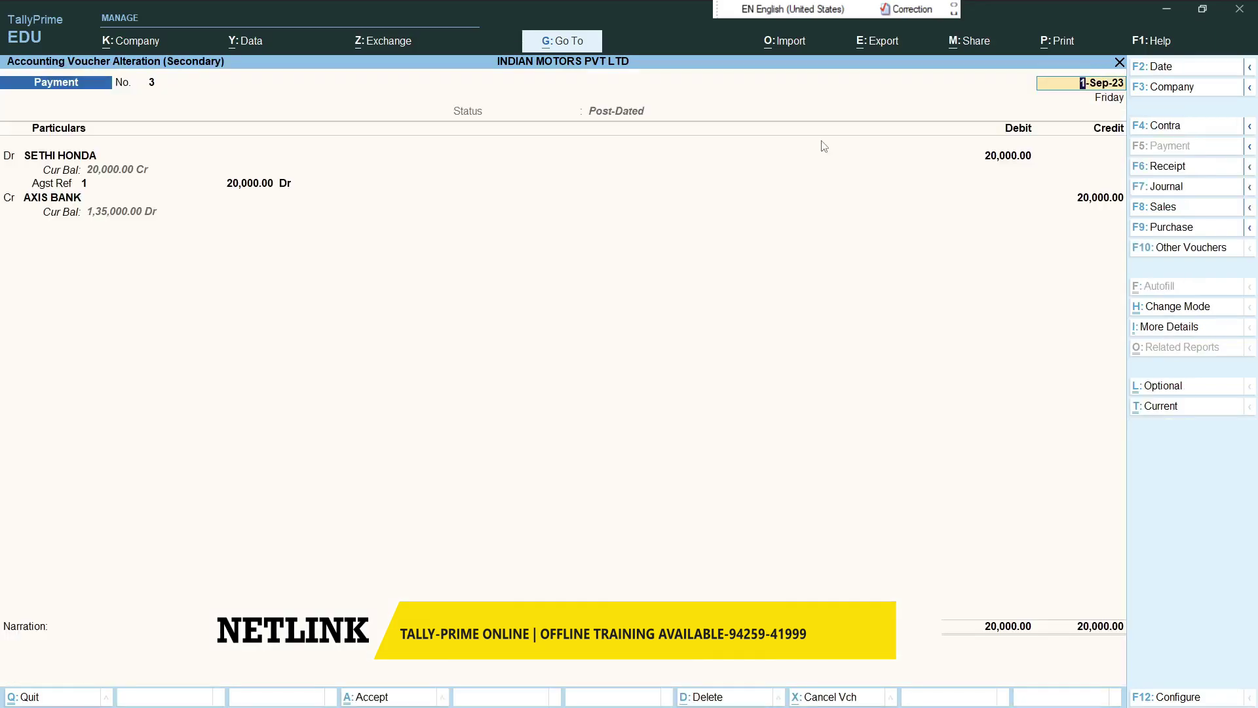
left_click(1157, 408)
key("Return")
key("Return")
key("Return")
key("Return")
key("Return")
key("Return")
key("Return")
key("ctrl+a")
key("Escape")
key("Escape")
key("BackSpace")
key("Escape")
key("Up")
key("Return")
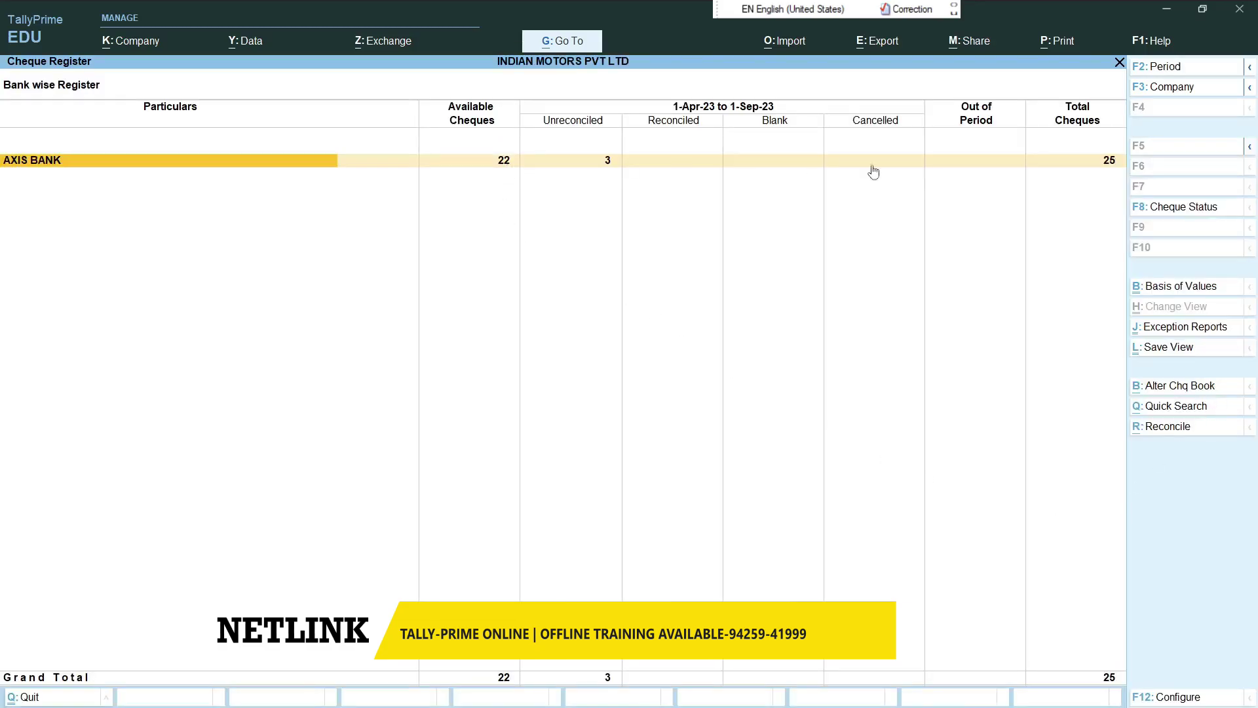
key("Return")
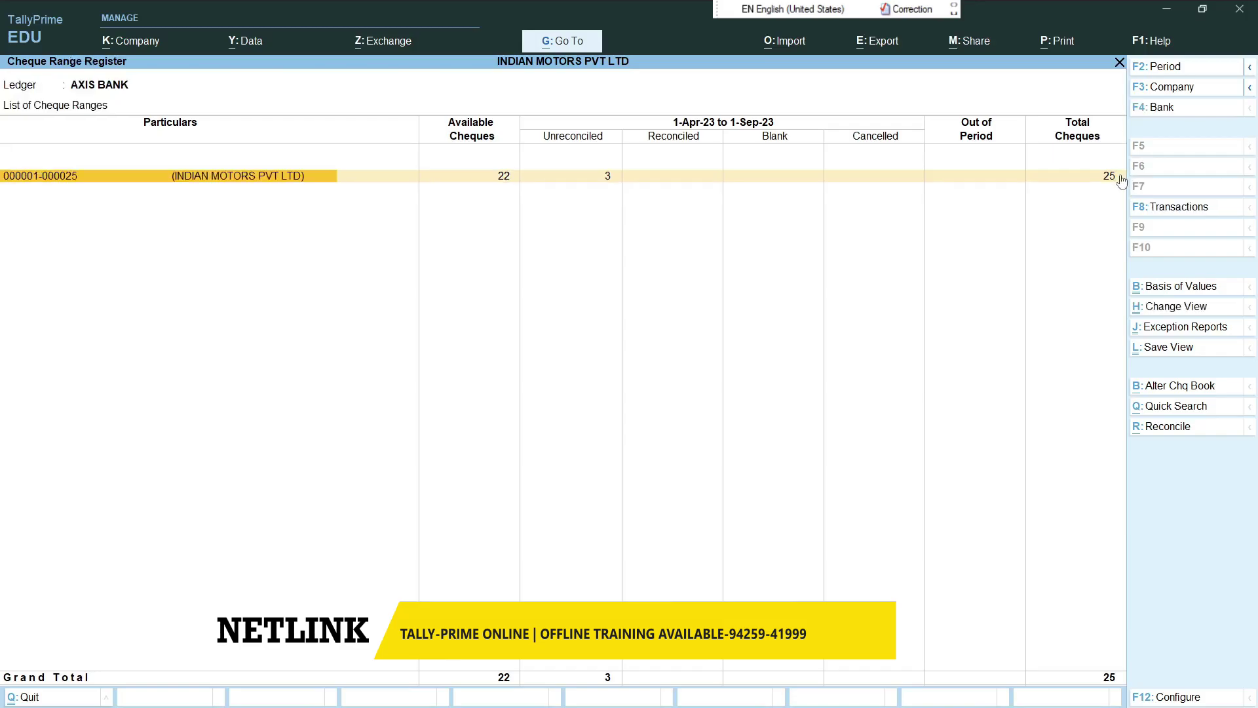
key("Return")
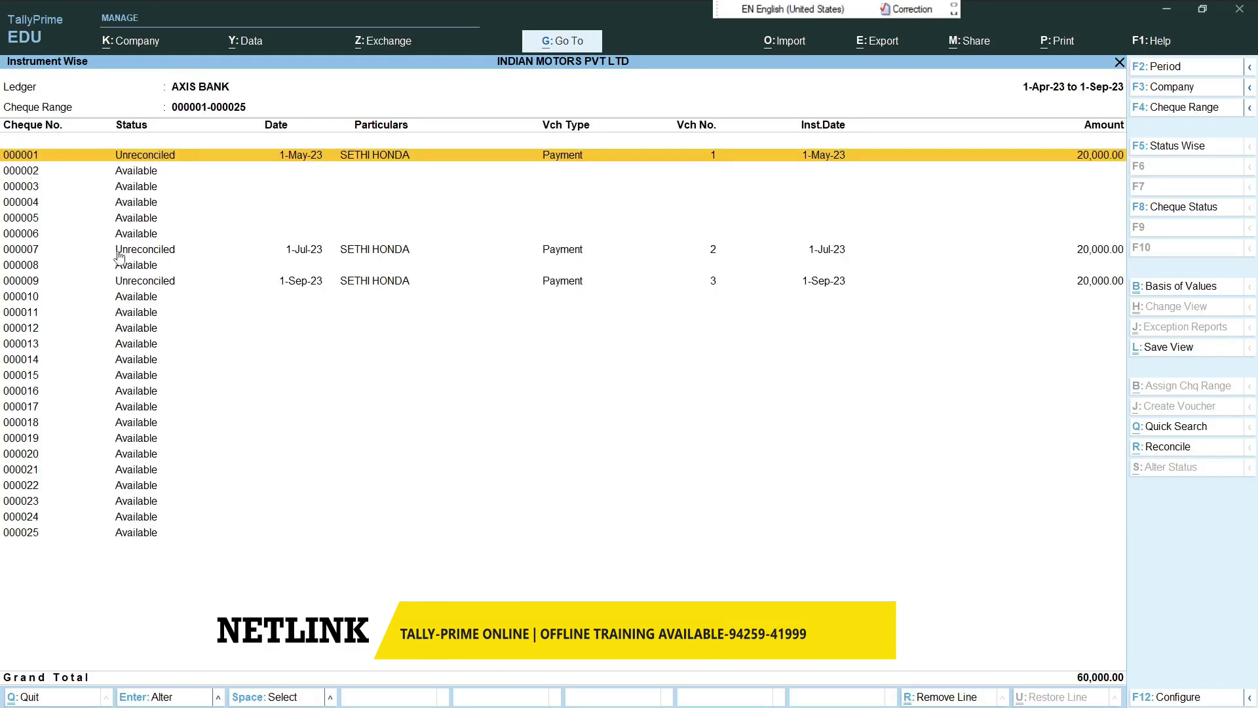
left_click(46, 251)
left_click(65, 285)
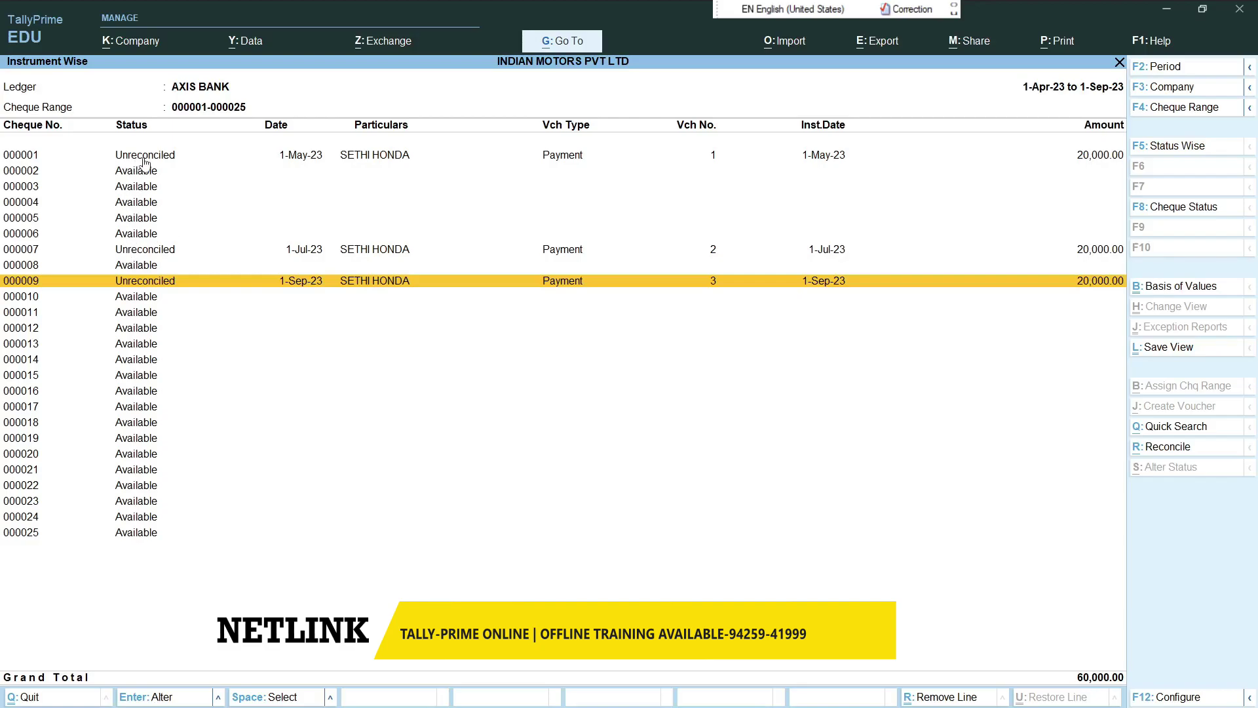
key("Escape")
key("Escape")
key("Escape")
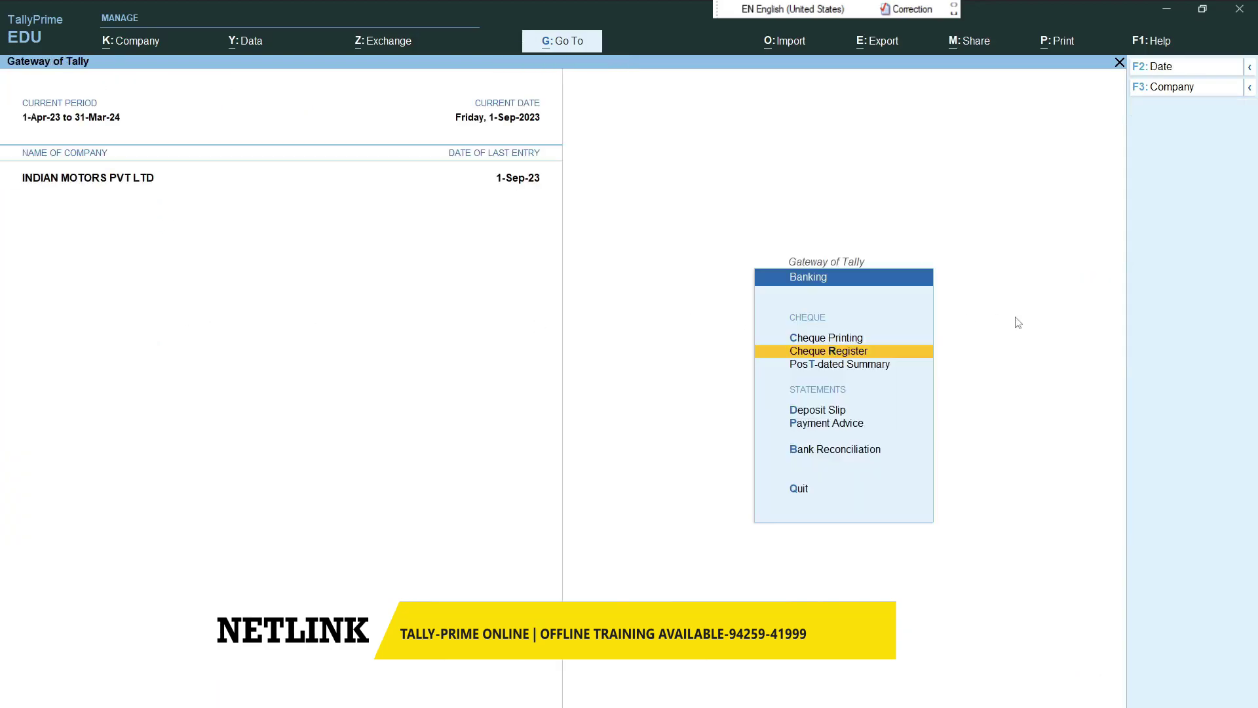
- Briefly revisit the post-dated summary, then start Bank Reconciliation for the AXIS BANK ledger
key("Down")
key("Return")
key("Return")
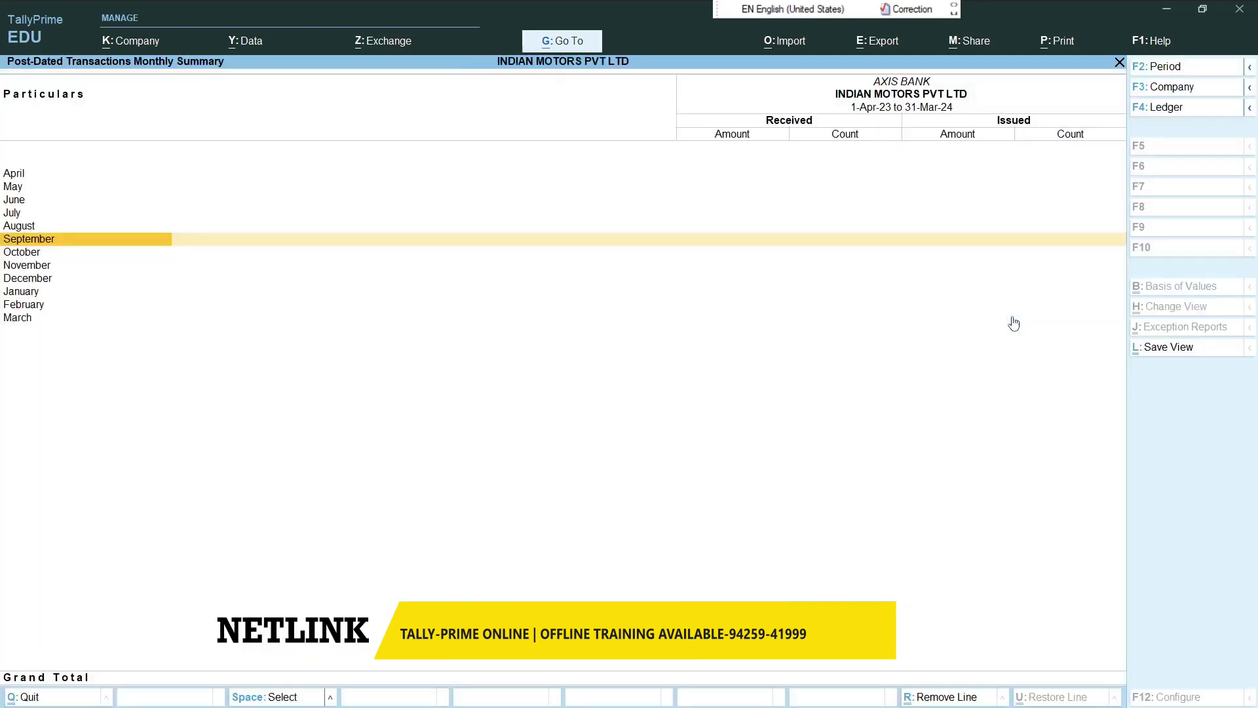
key("Escape")
key("Escape")
key("Down")
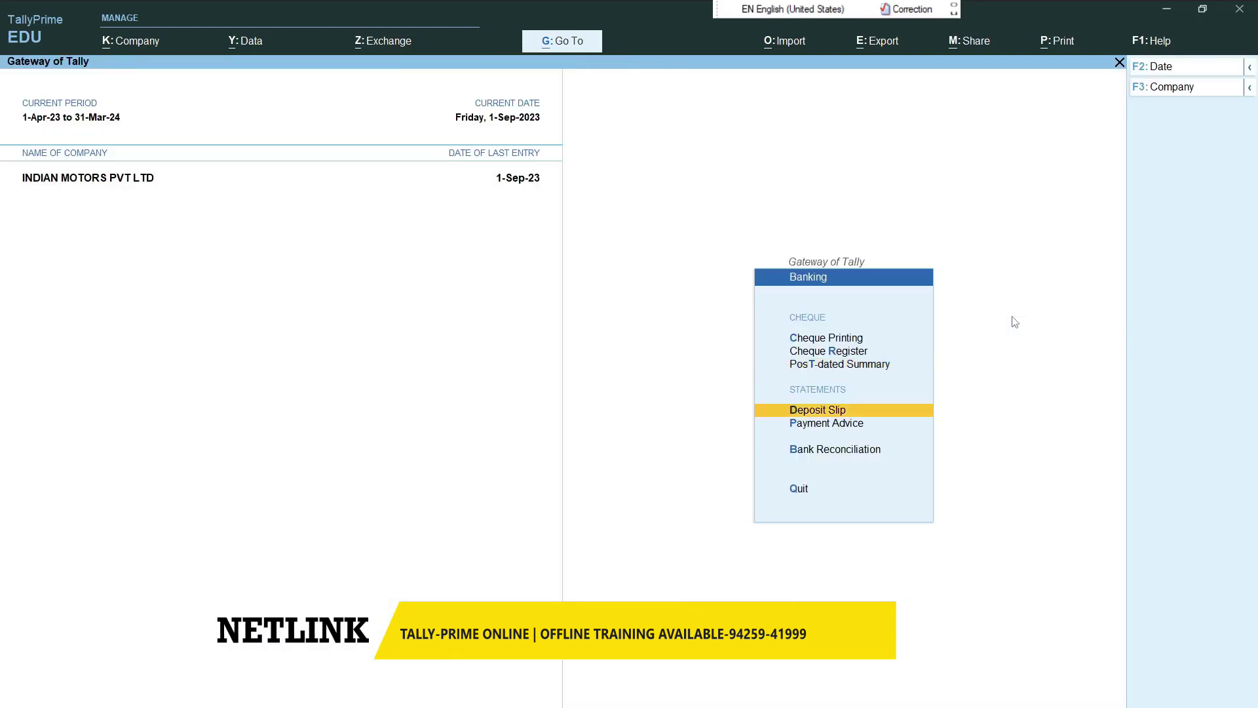
key("Down")
key("Down")
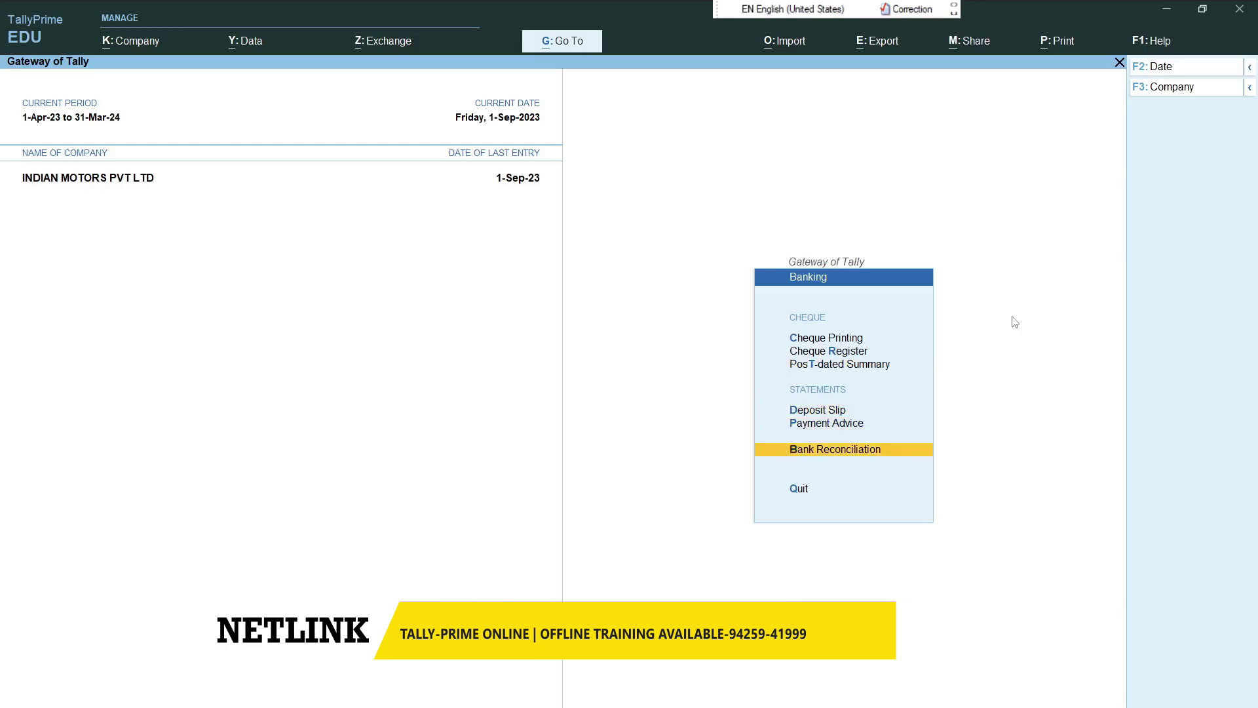
key("Return")
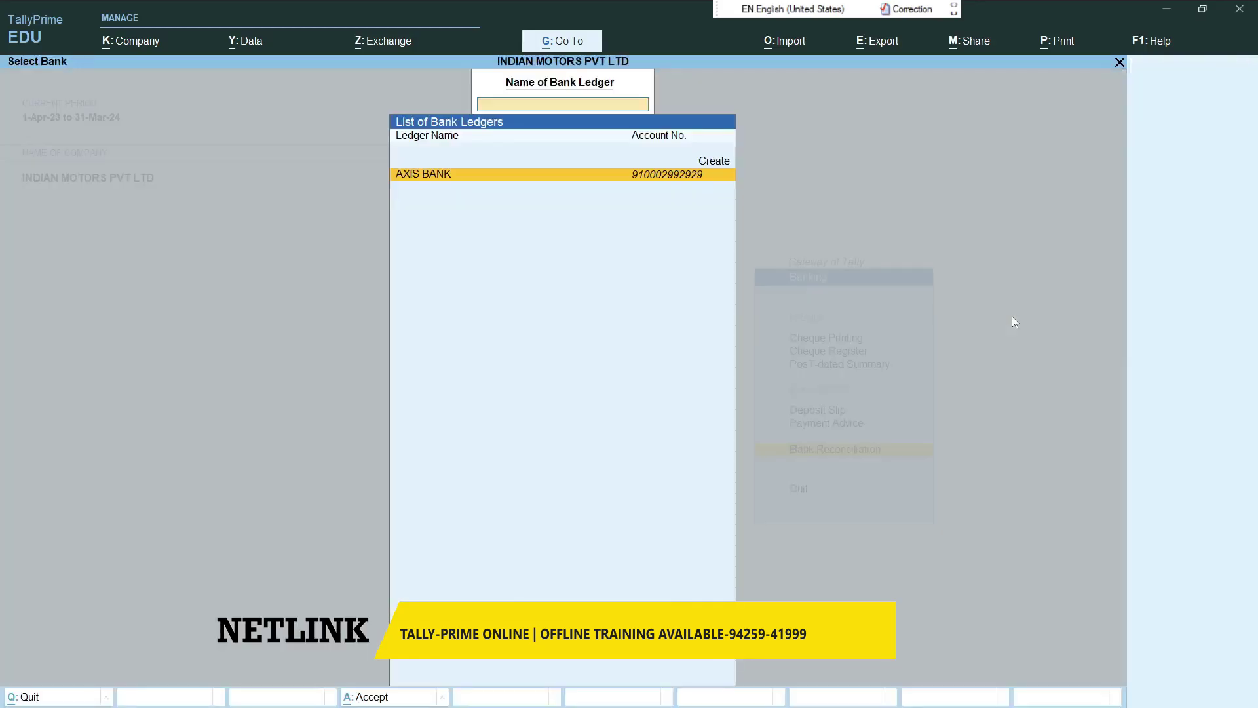
key("Return")
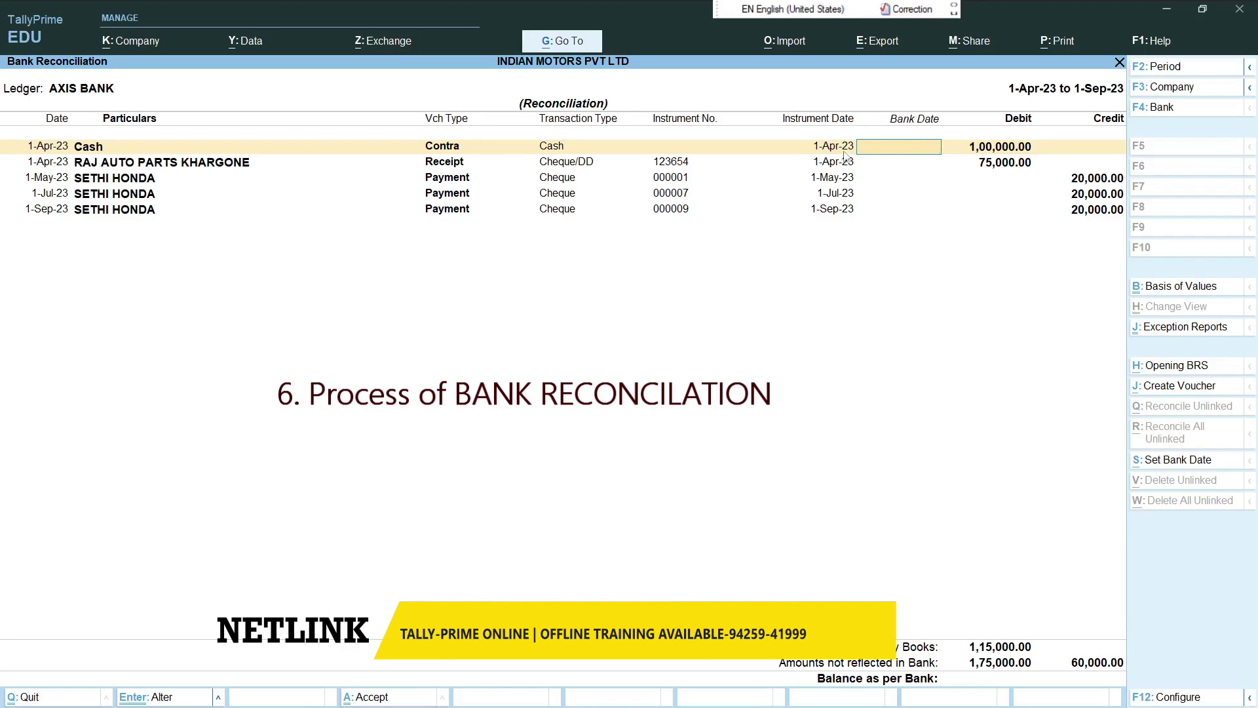
- Enter bank dates 2-Apr, 1-May, 2-May, 2-Jul and 1-Sep-23 for the five entries and accept
type("-4")
key("Return")
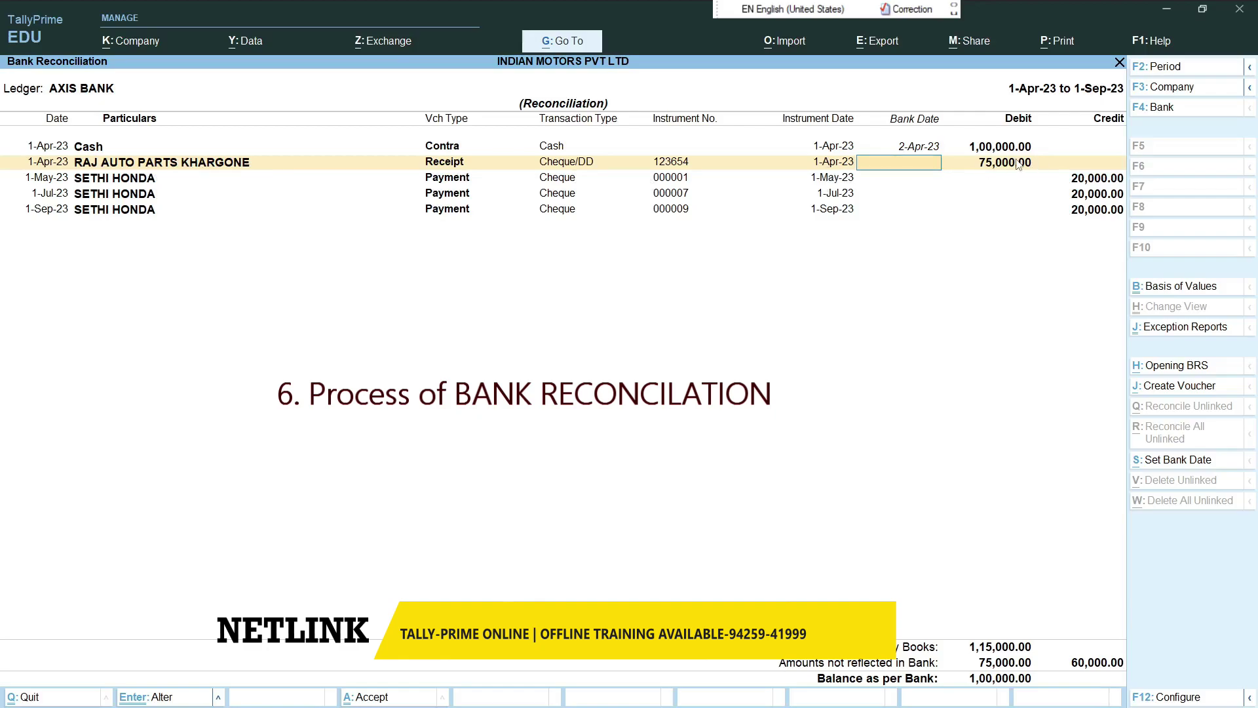
type(".5")
key("Return")
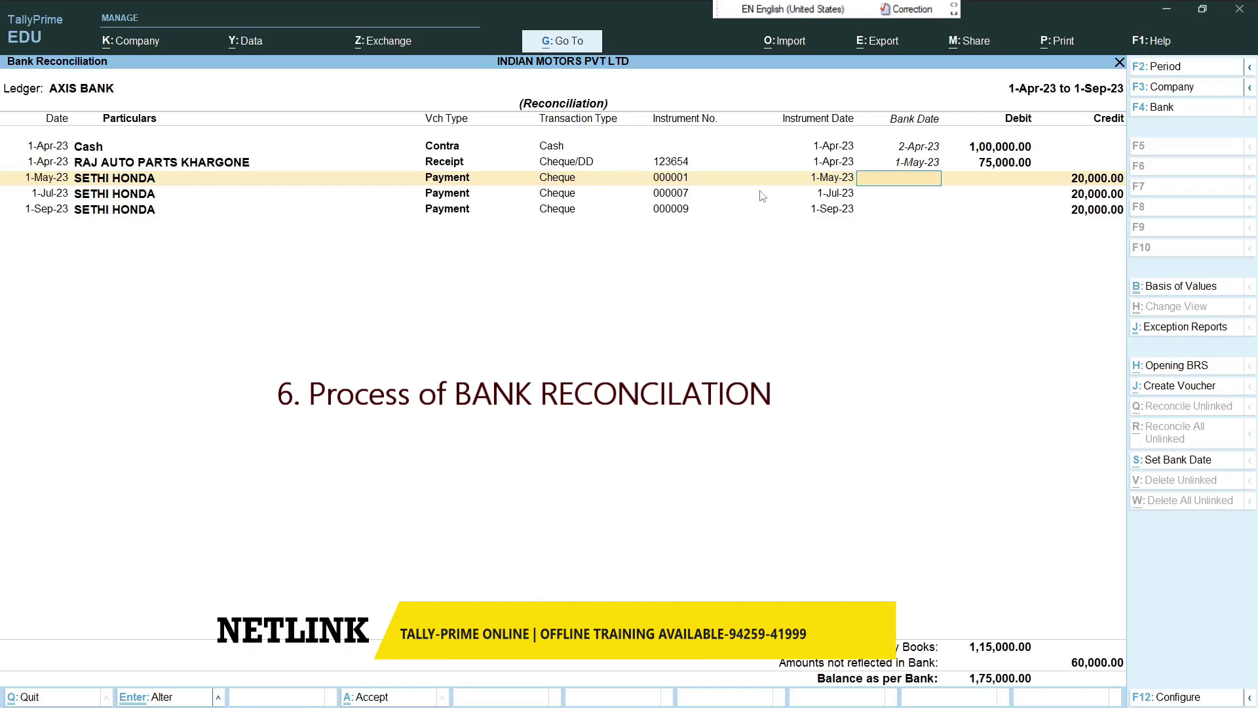
type("2-5")
key("Return")
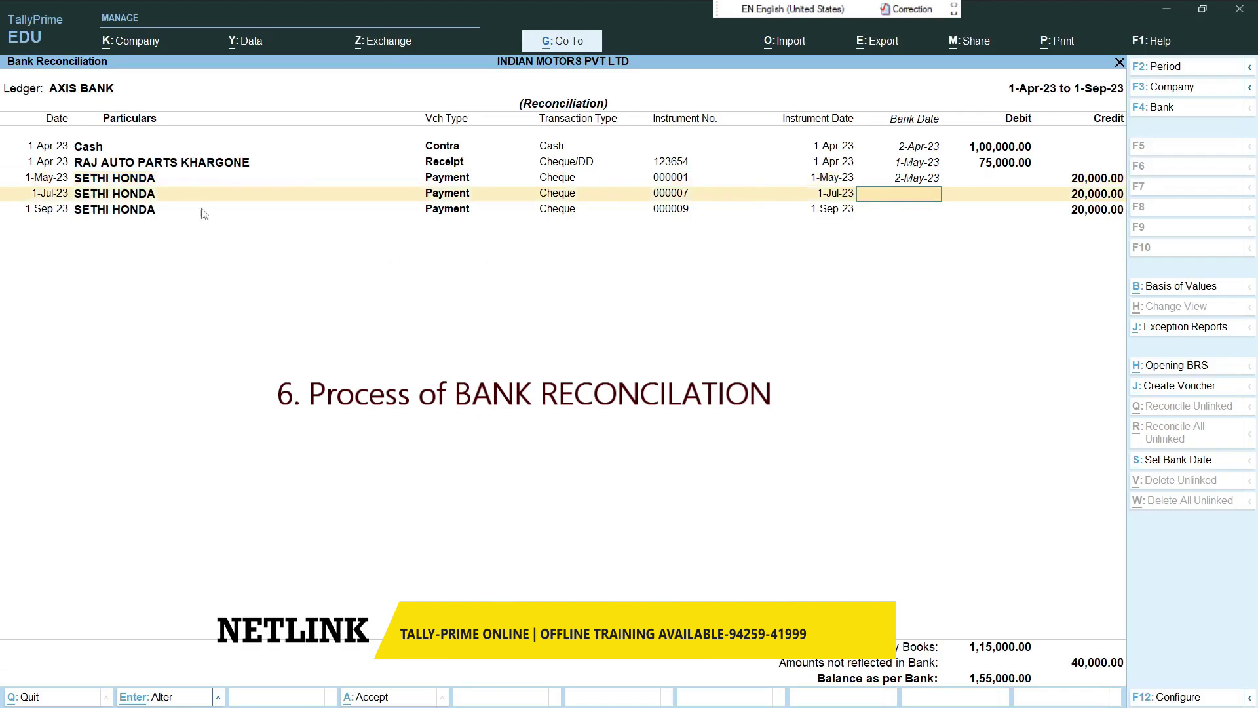
type("2-7")
key("Return")
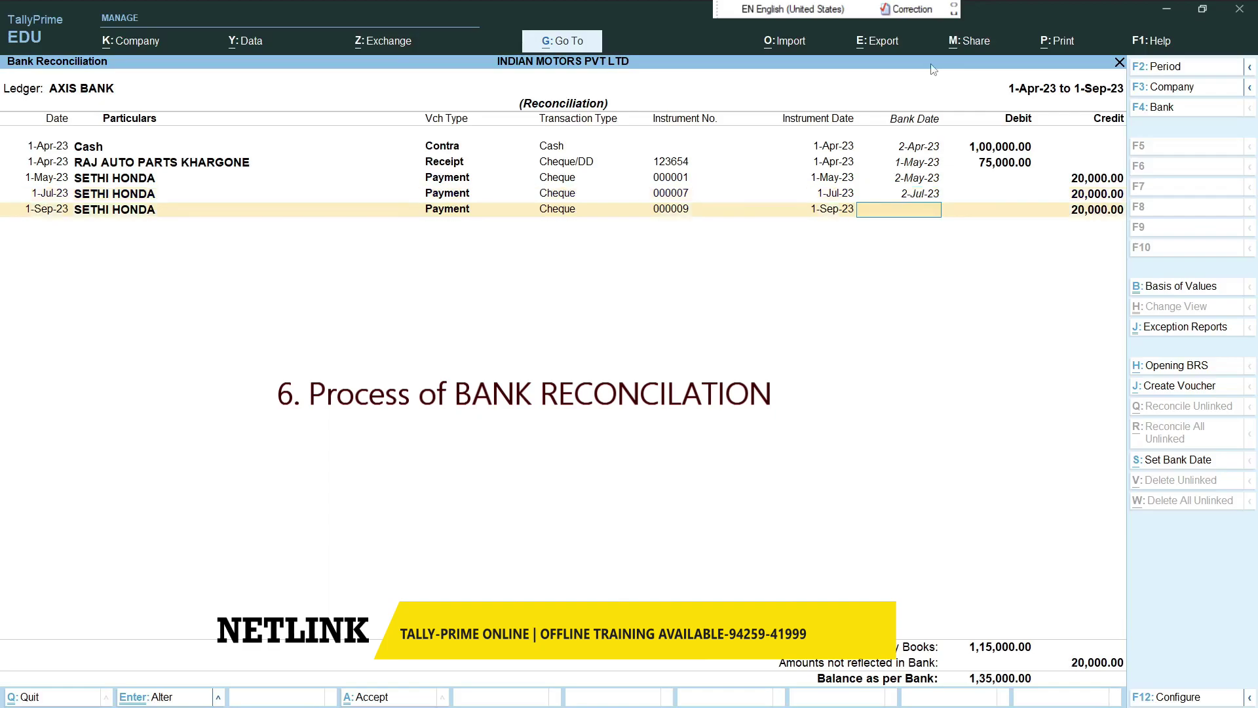
type("1-9")
key("Return")
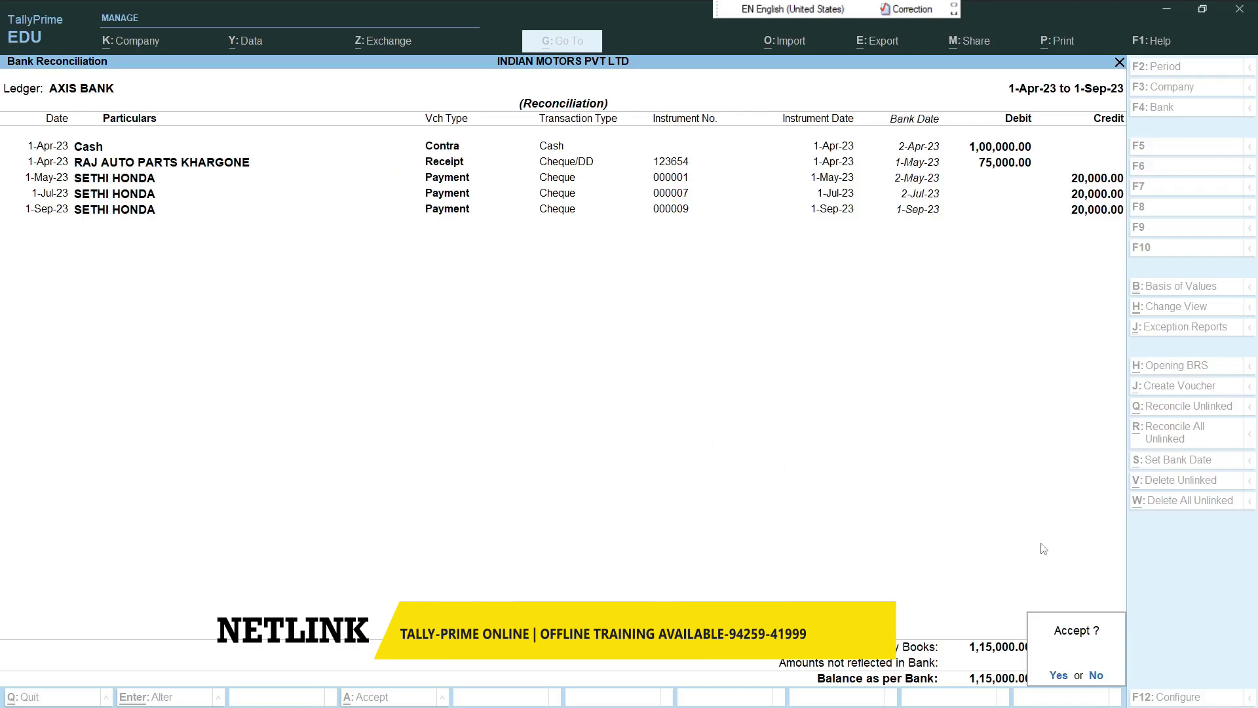
key("y")
key("Return")
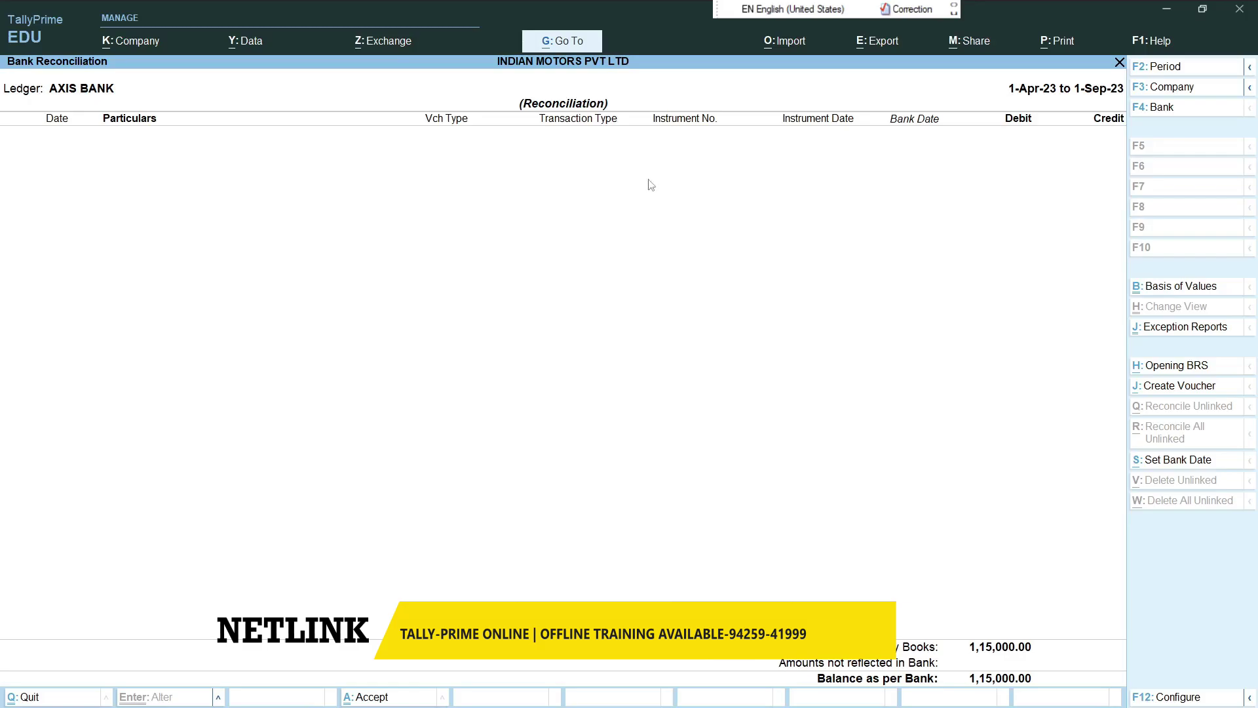
- Exit the empty AXIS BANK reconciliation report and Select Bank screen to the Banking menu
key("Escape")
key("BackSpace")
key("Escape")
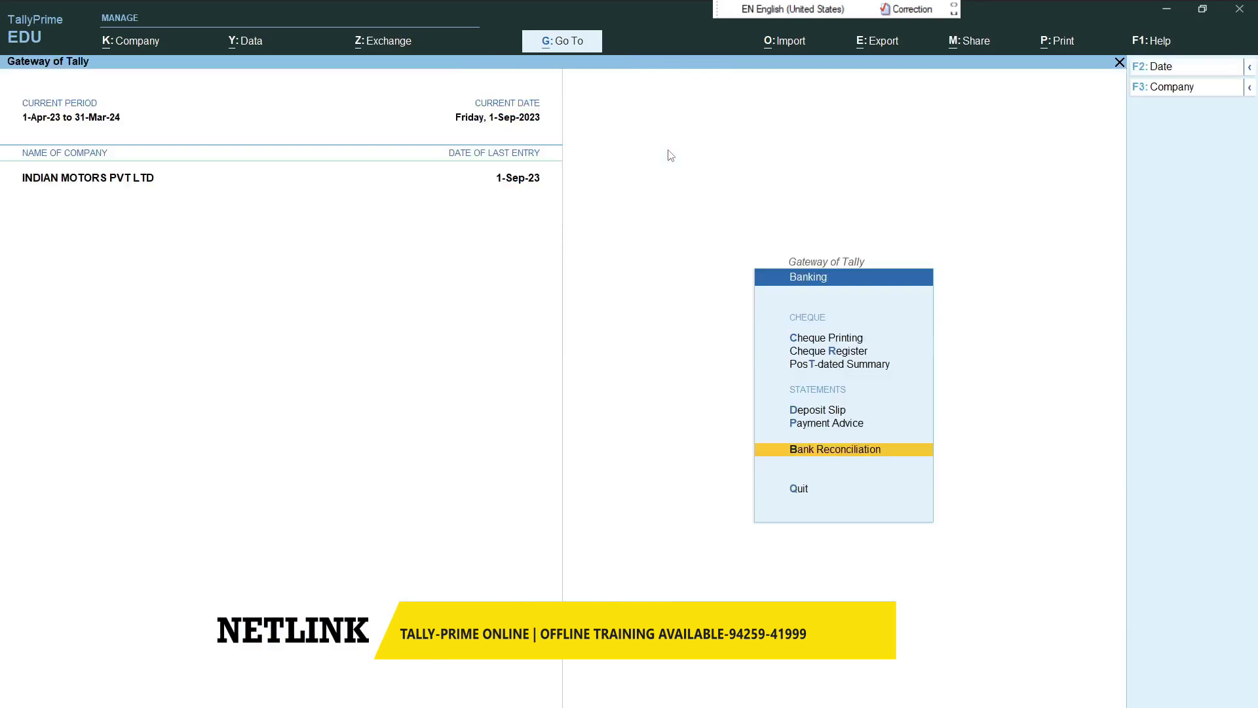
- Record Payment No. 4: SETHI HONDA debit 50,000 On Account, credit AXIS BANK cheque 000010
key("Up")
key("Escape")
key("Up")
key("Up")
key("Return")
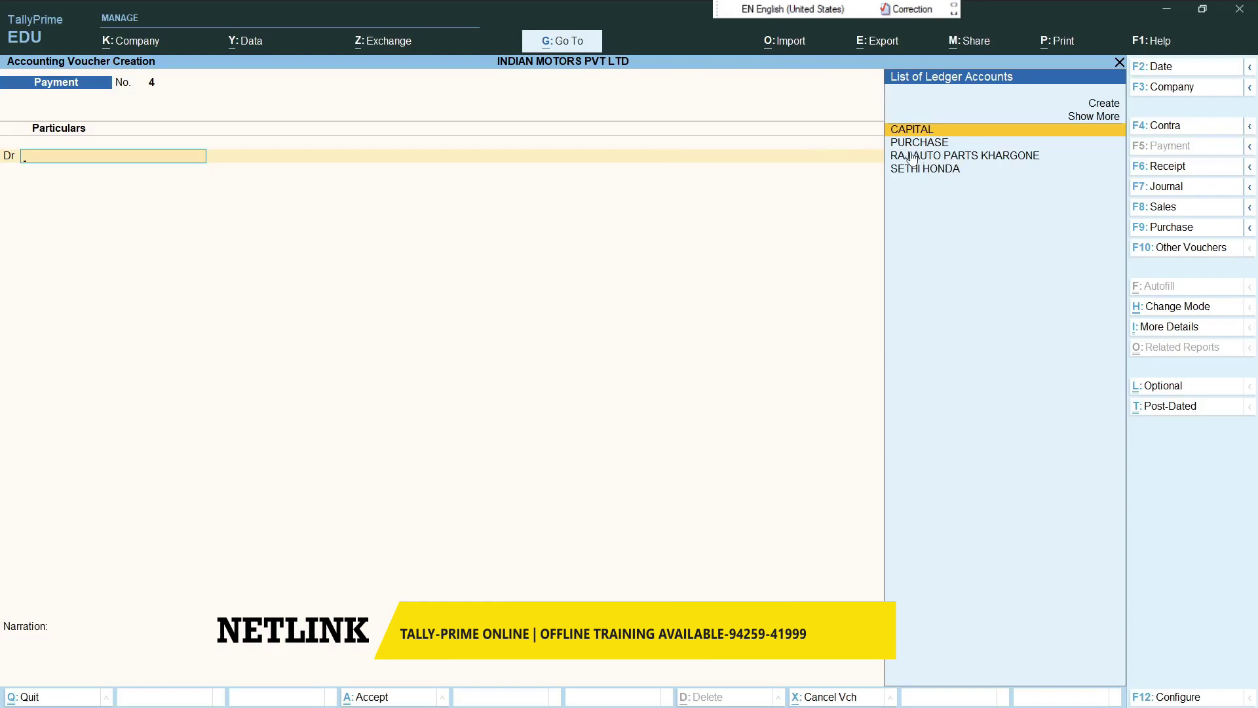
key("Down")
key("Down")
key("Down")
key("Return")
type("50000")
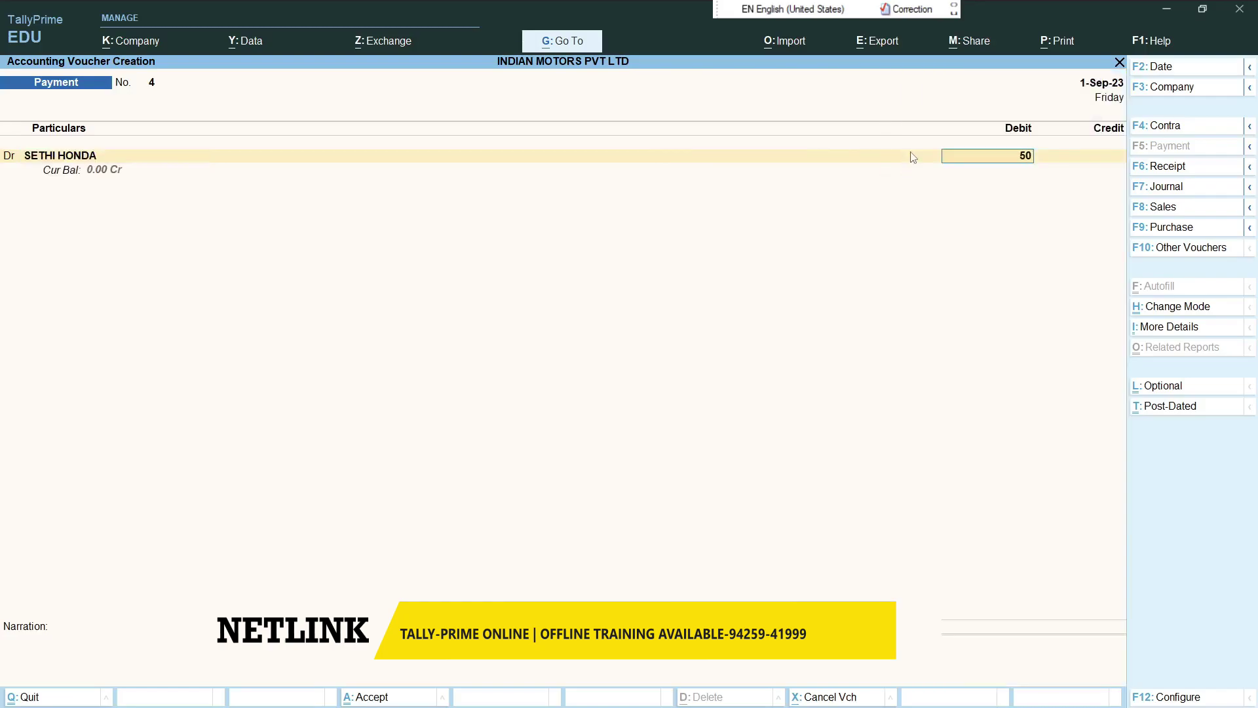
key("Return")
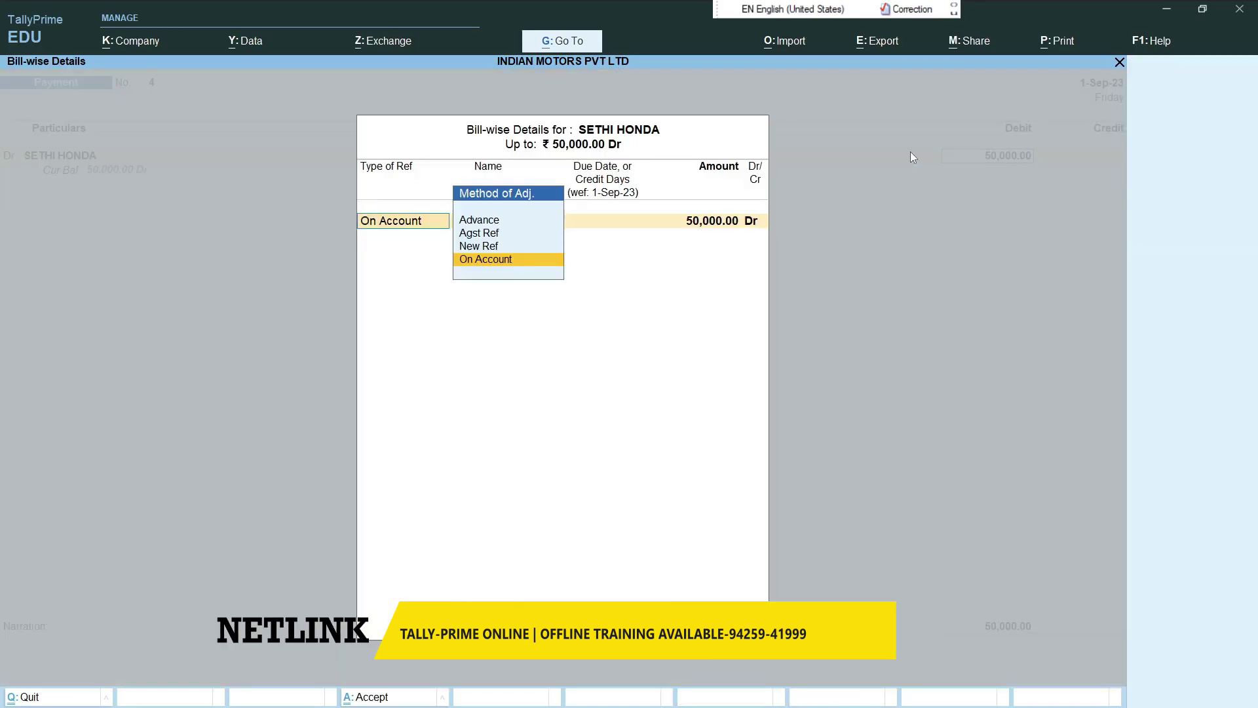
key("Return")
key("Return")
key("Return")
key("Return")
key("Return")
key("Return")
key("Return")
key("Return")
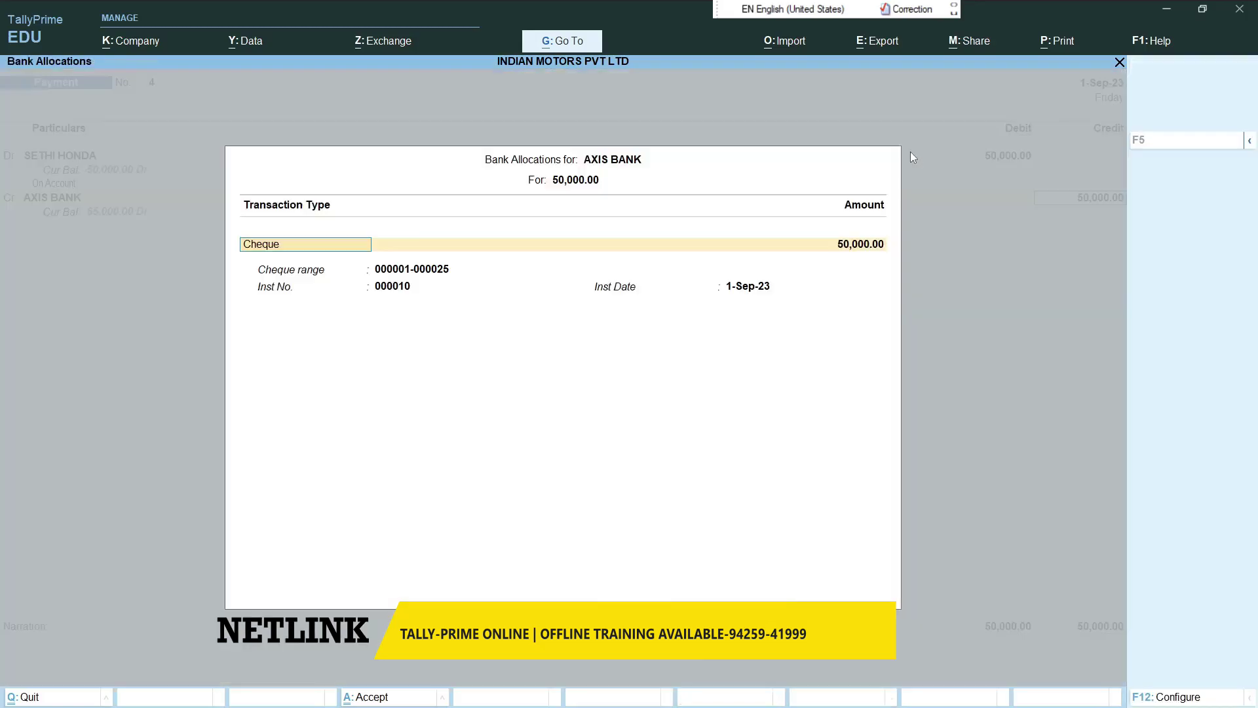
key("Return")
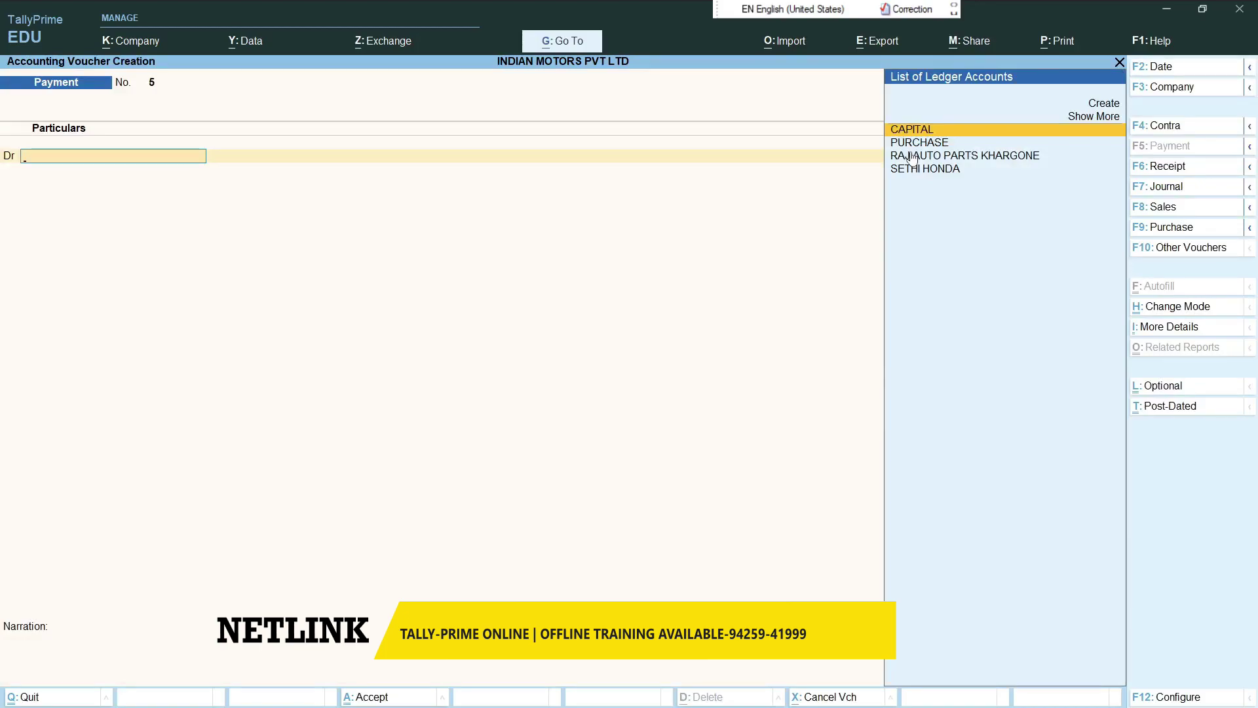
key("Escape")
key("y")
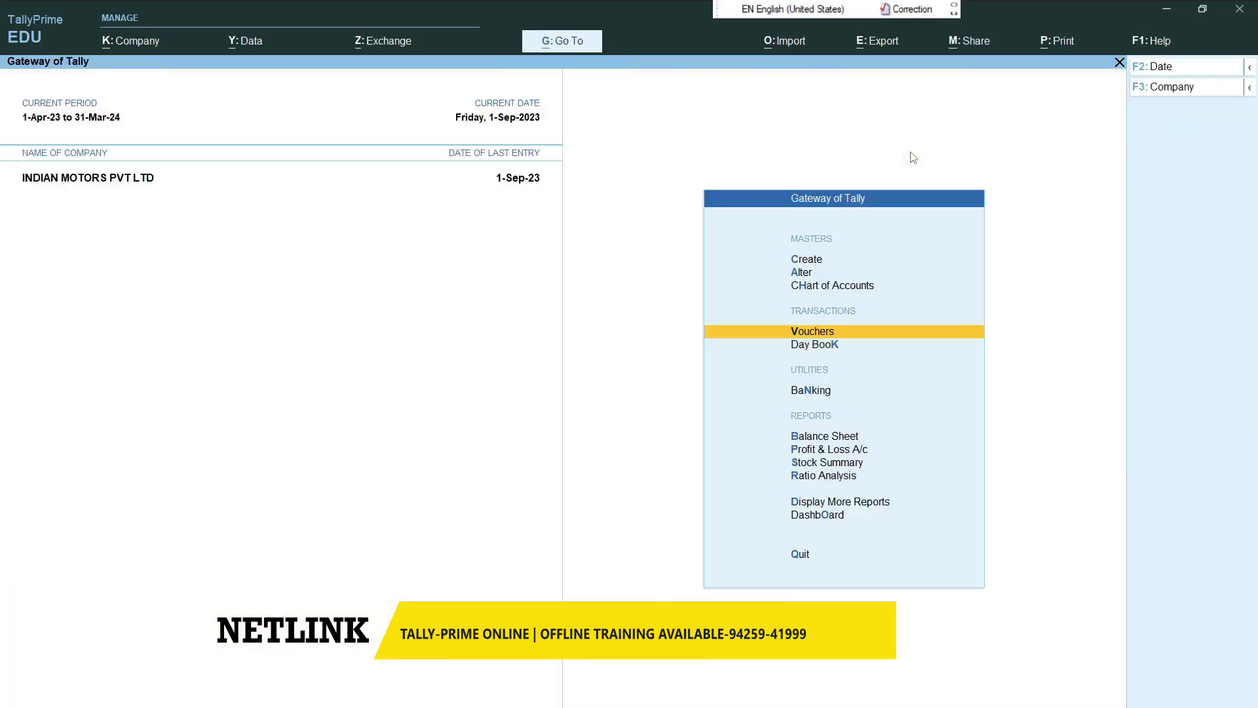
key("Down")
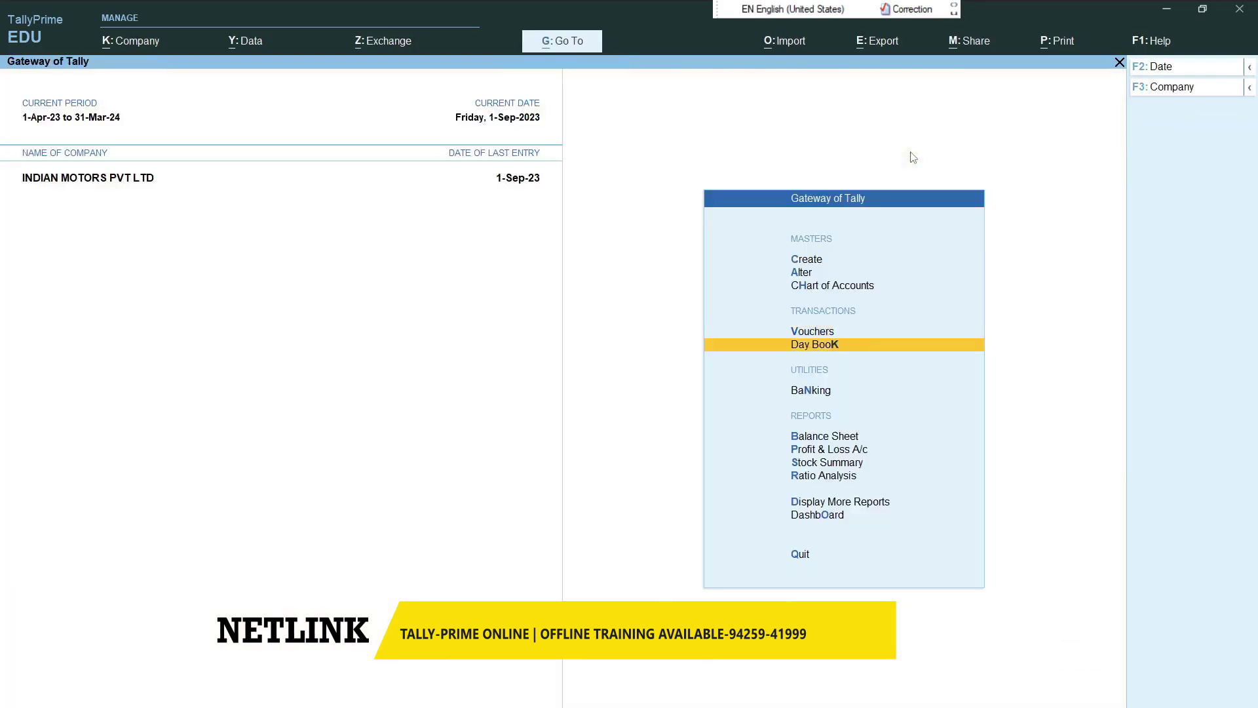
key("Down")
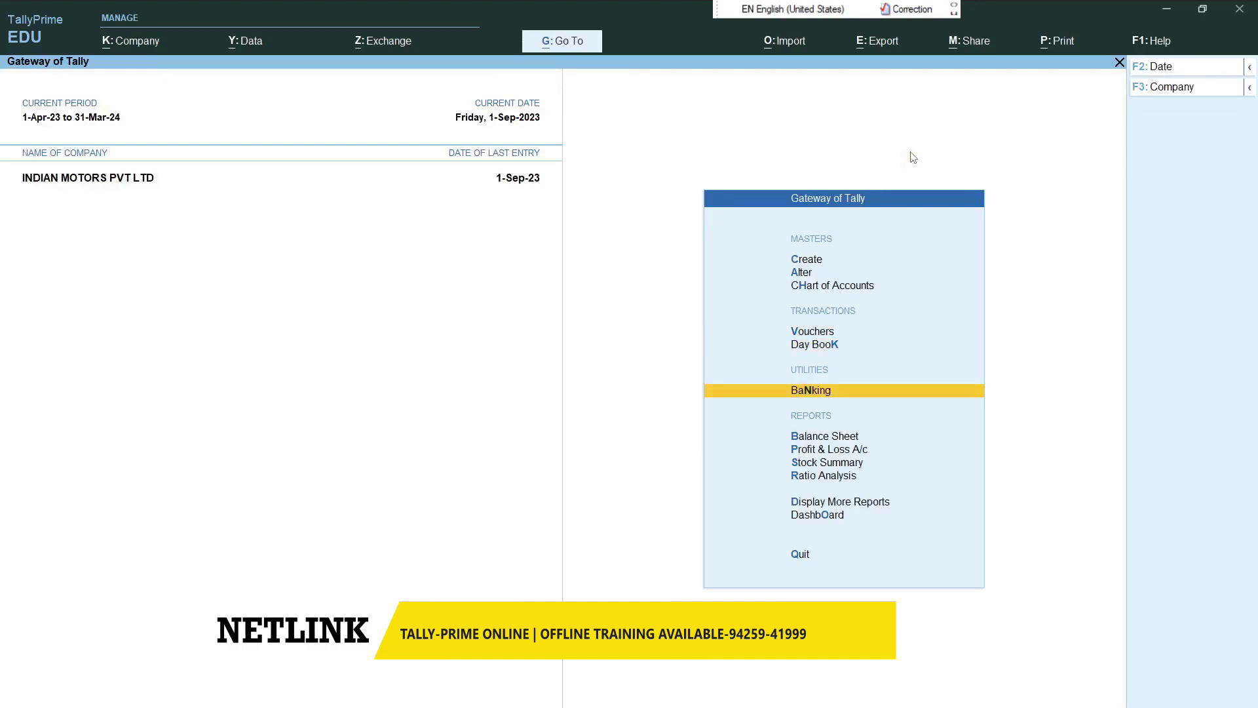
key("Return")
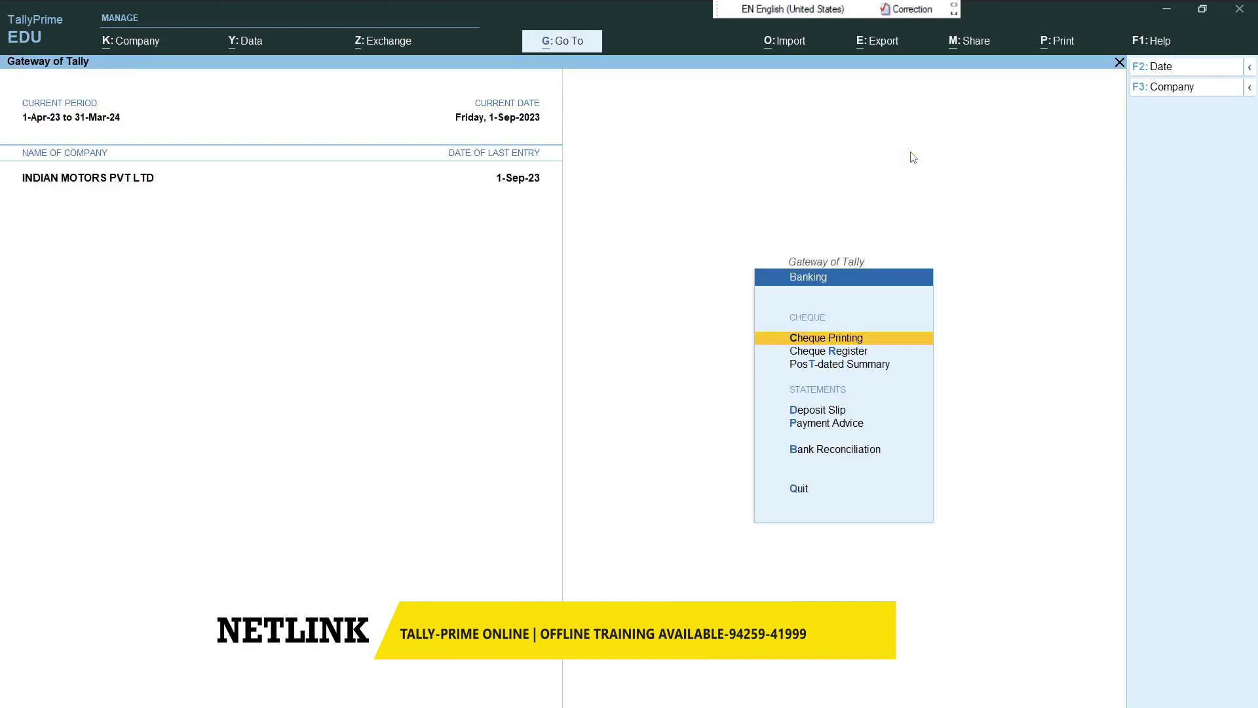
key("Down")
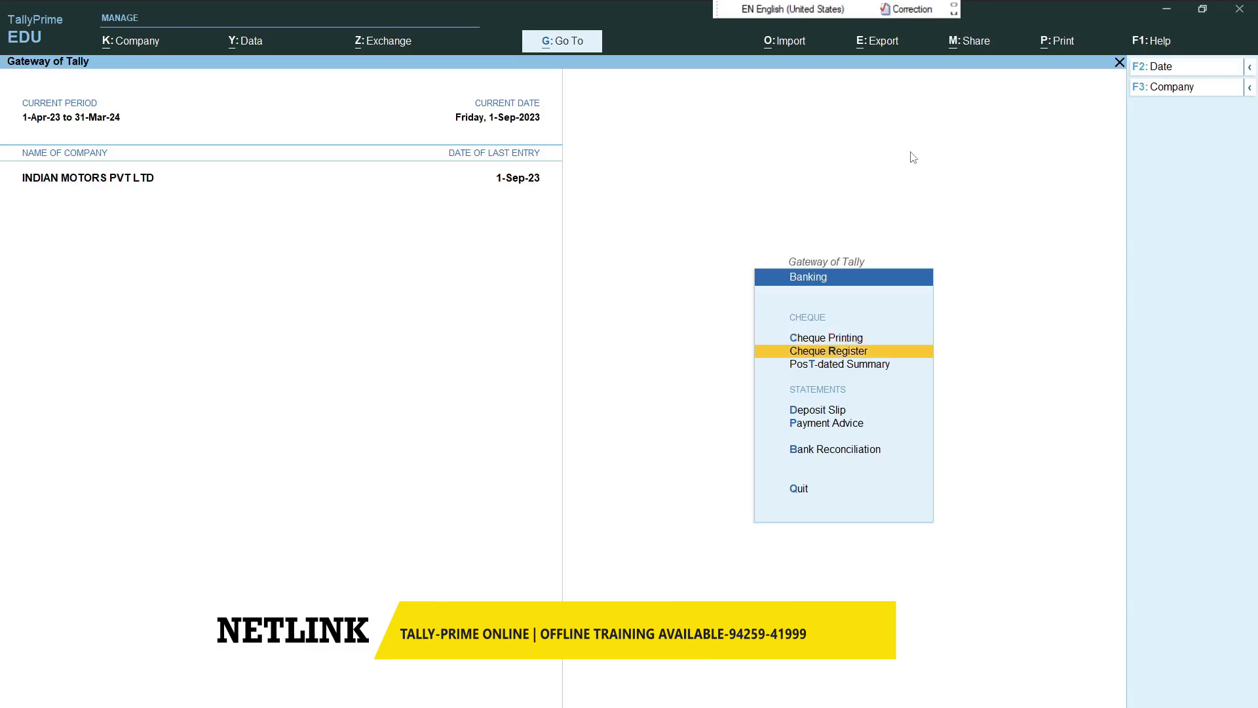
key("Return")
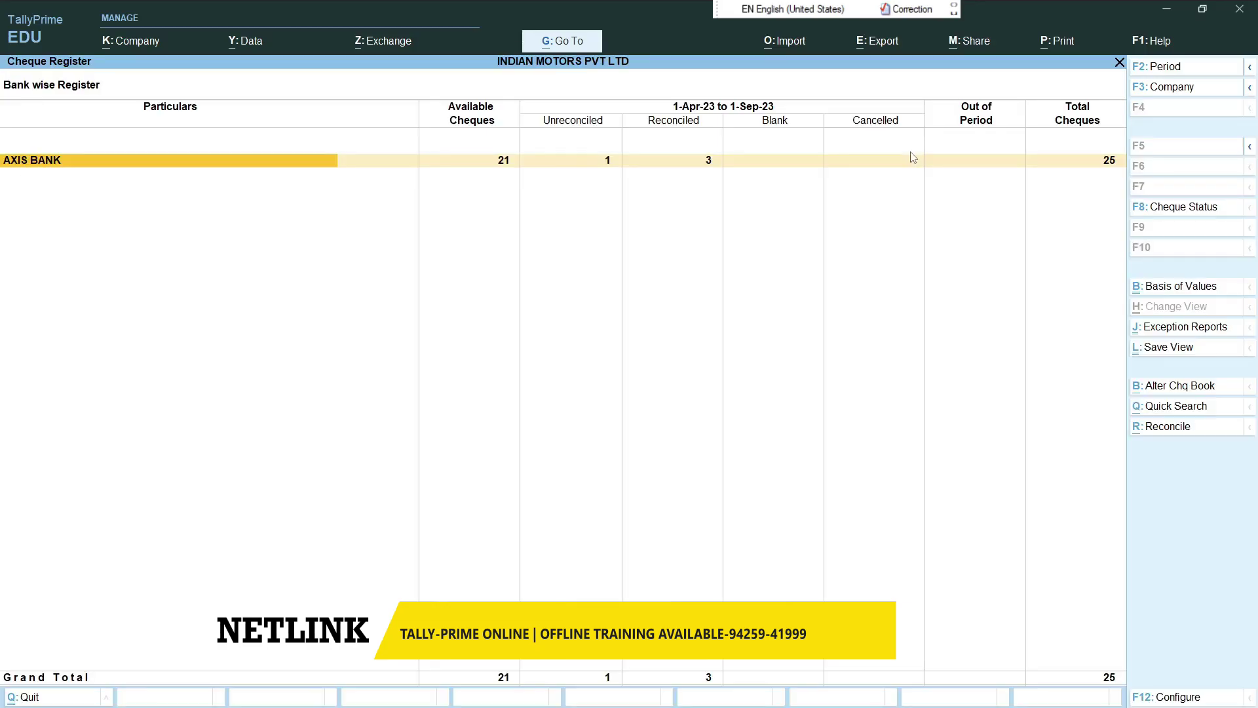
key("Return")
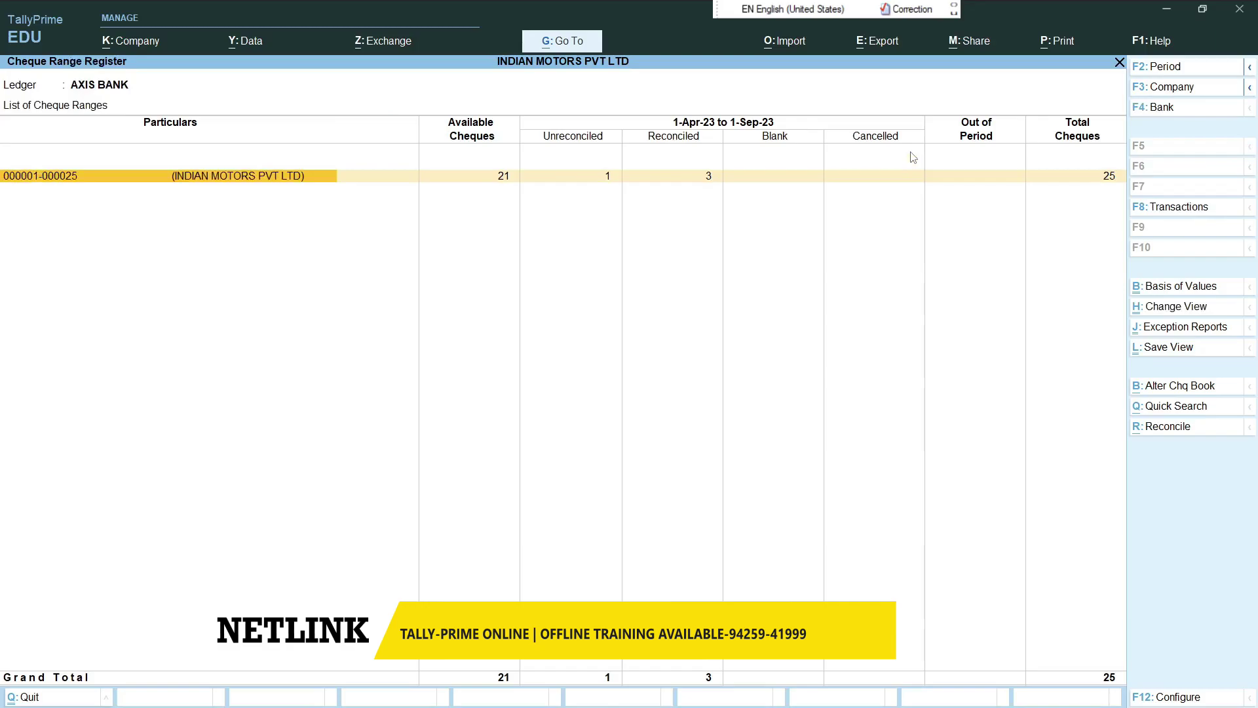
key("Return")
key("Down")
key("Down")
key("Down")
key("Down")
key("Down")
key("Down")
key("Down")
key("Down")
key("Down")
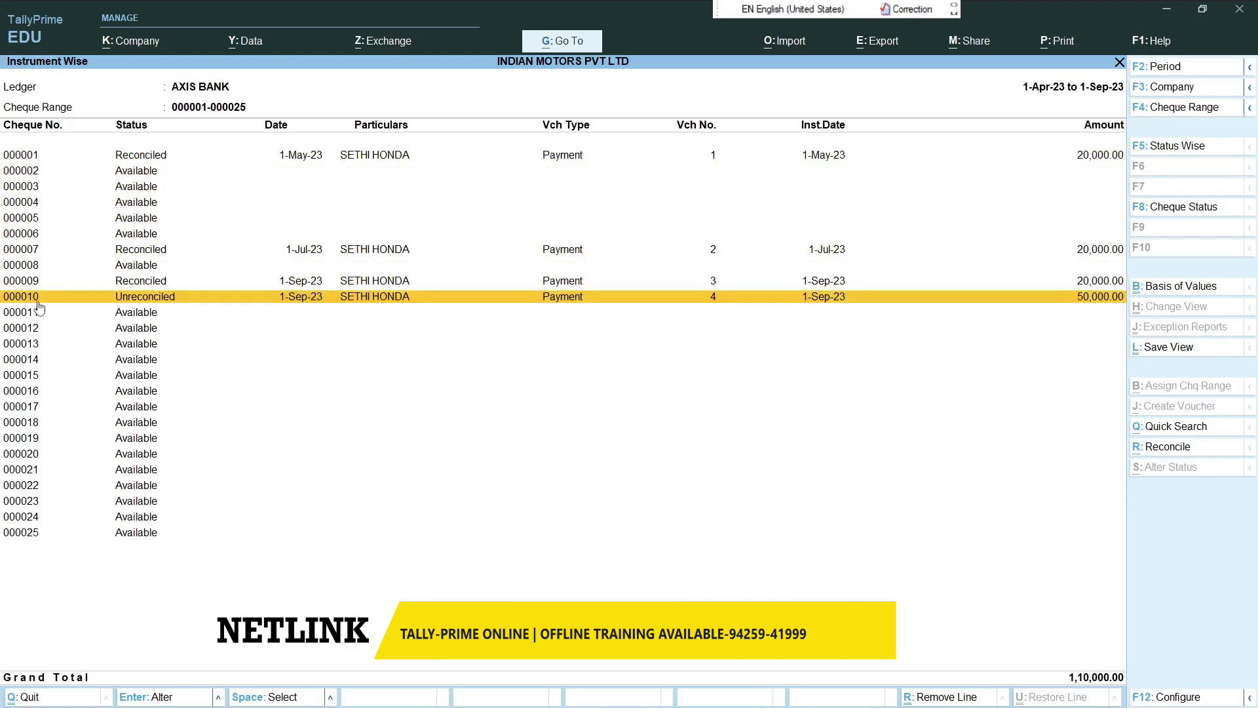
- Cancel the payment voucher behind cheque 000010, then leave the cheque register
key("Return")
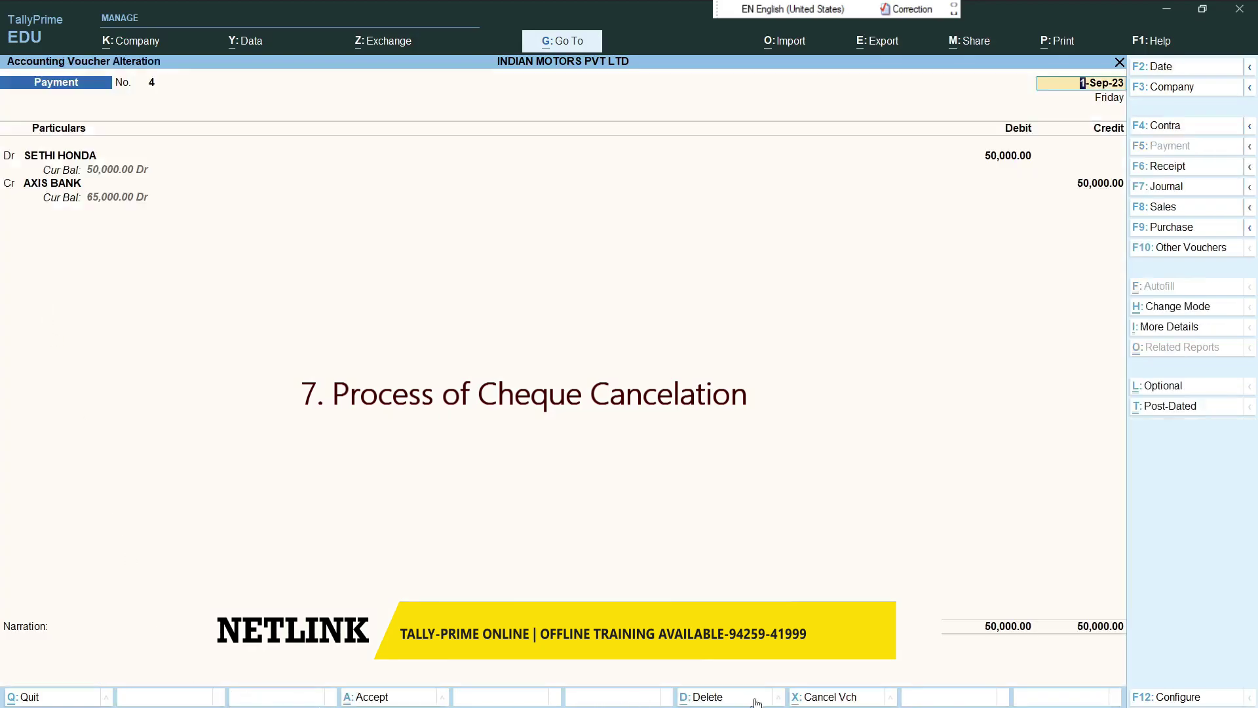
left_click(810, 699)
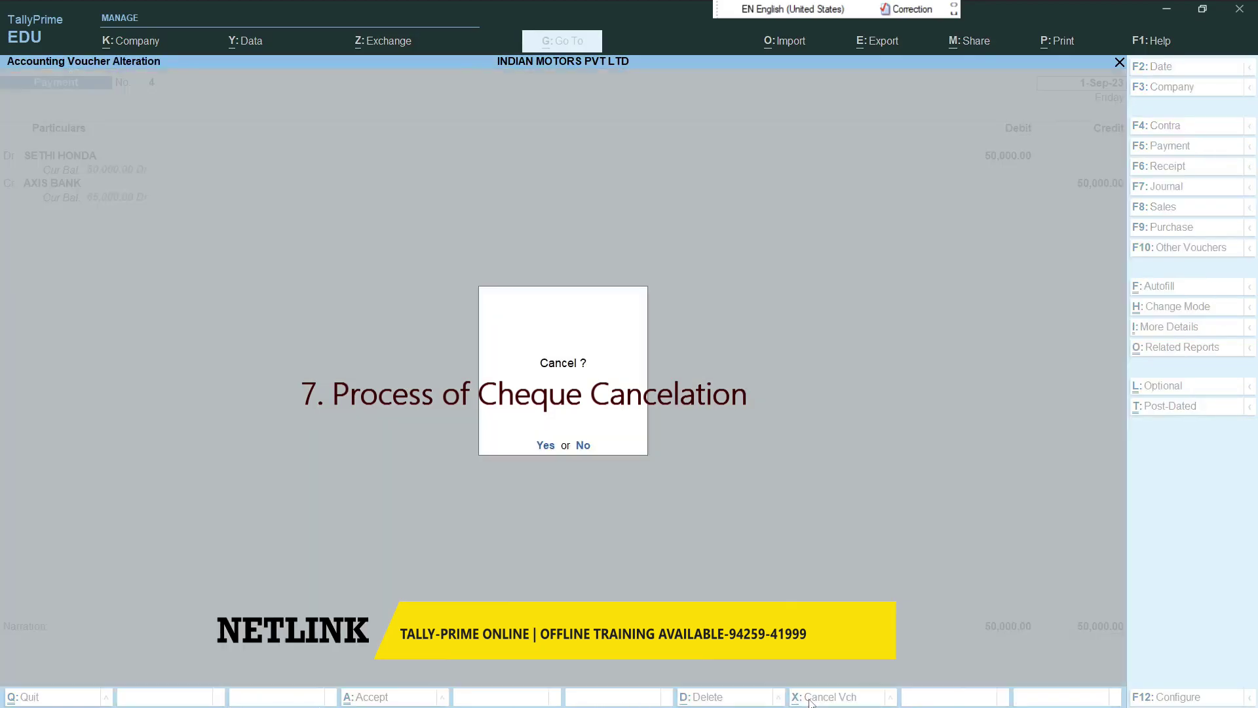
left_click(548, 447)
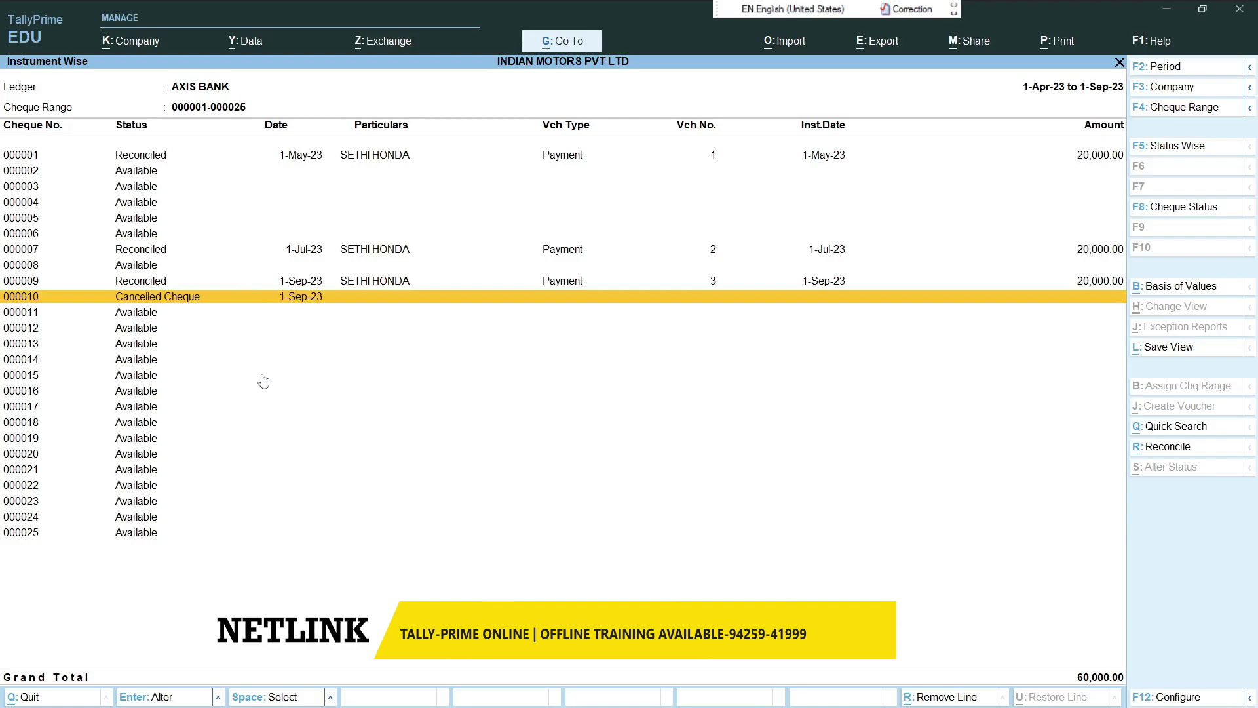
left_click(289, 393)
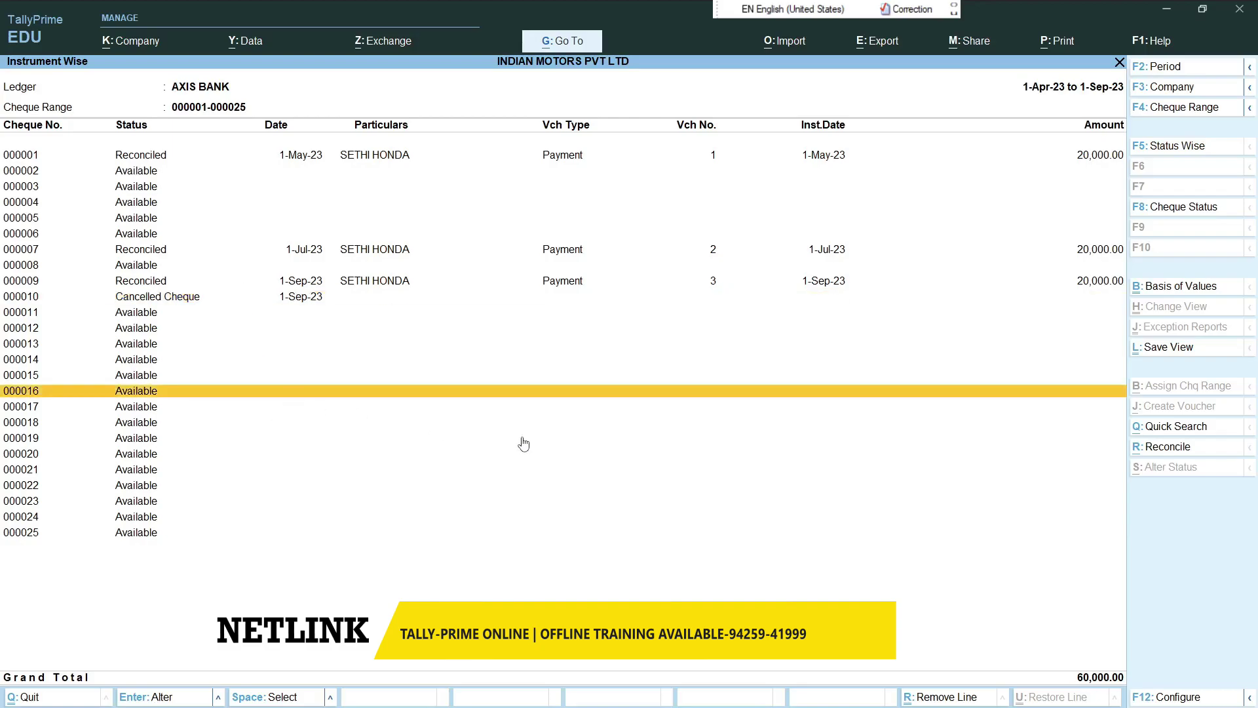
key("Escape")
key("Escape")
key("Escape")
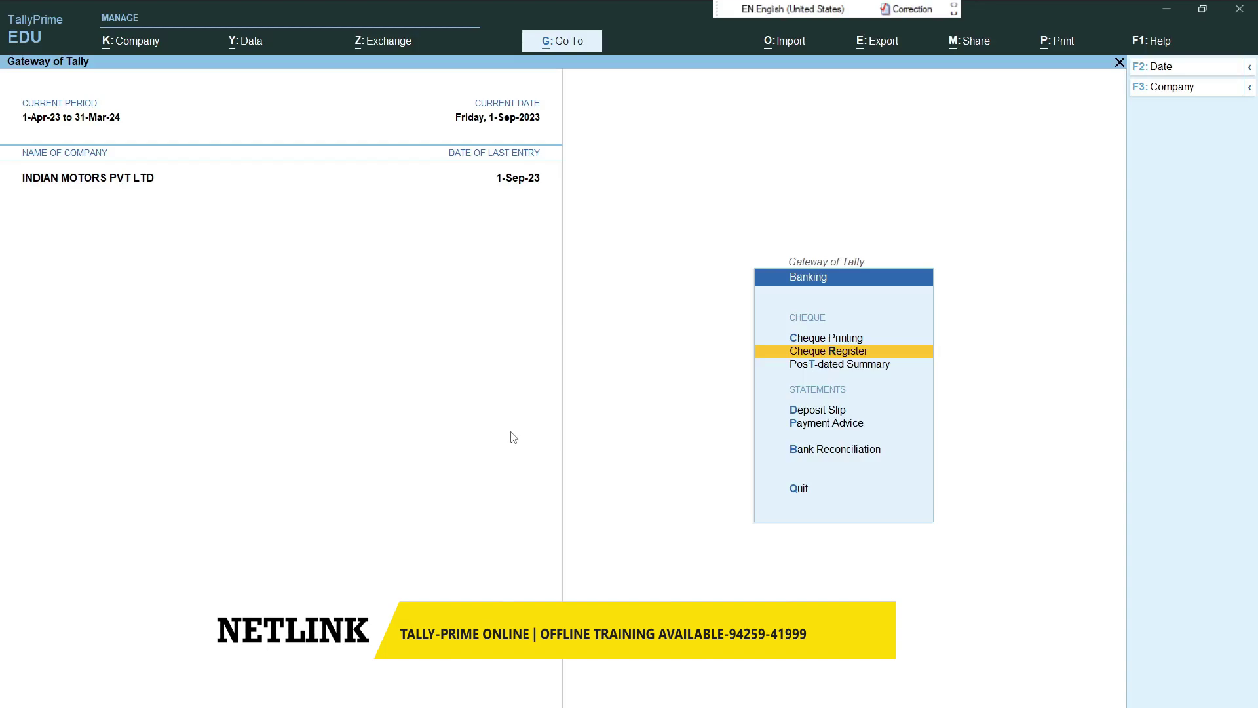
- Open the cheque deposit slip for AXIS BANK
key("Down")
key("Down")
key("Down")
key("Down")
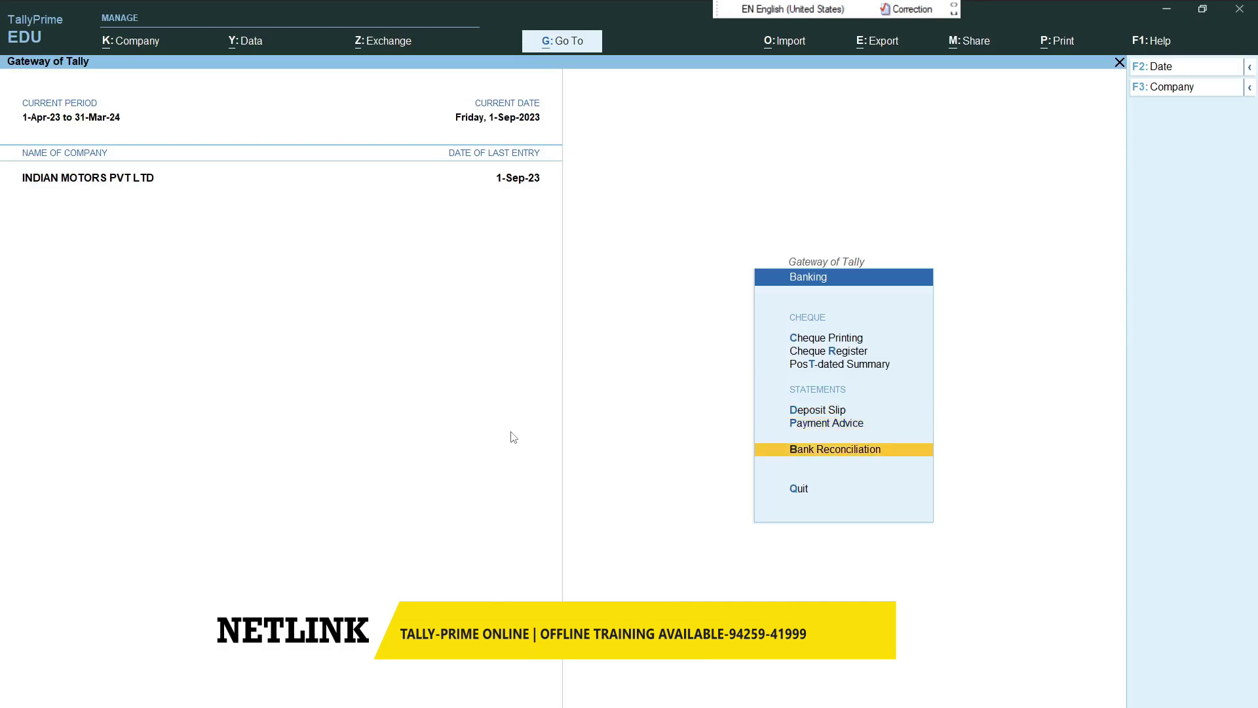
key("Up")
key("Up")
key("Return")
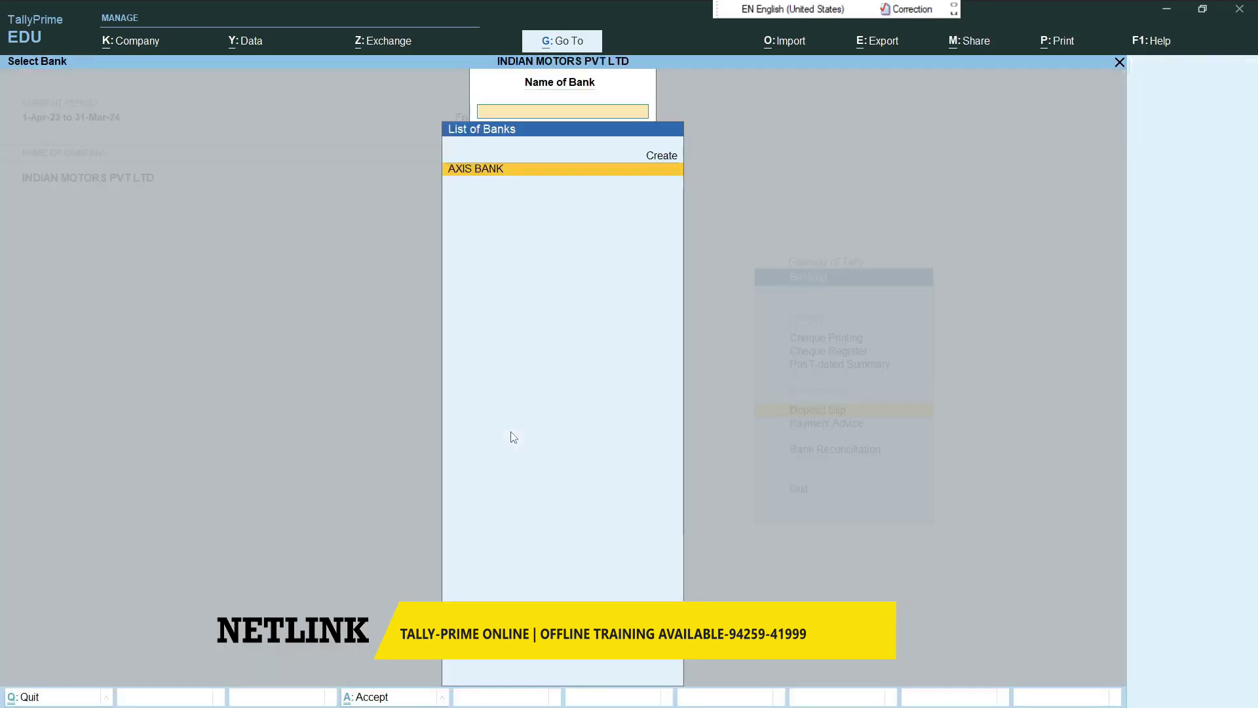
key("Return")
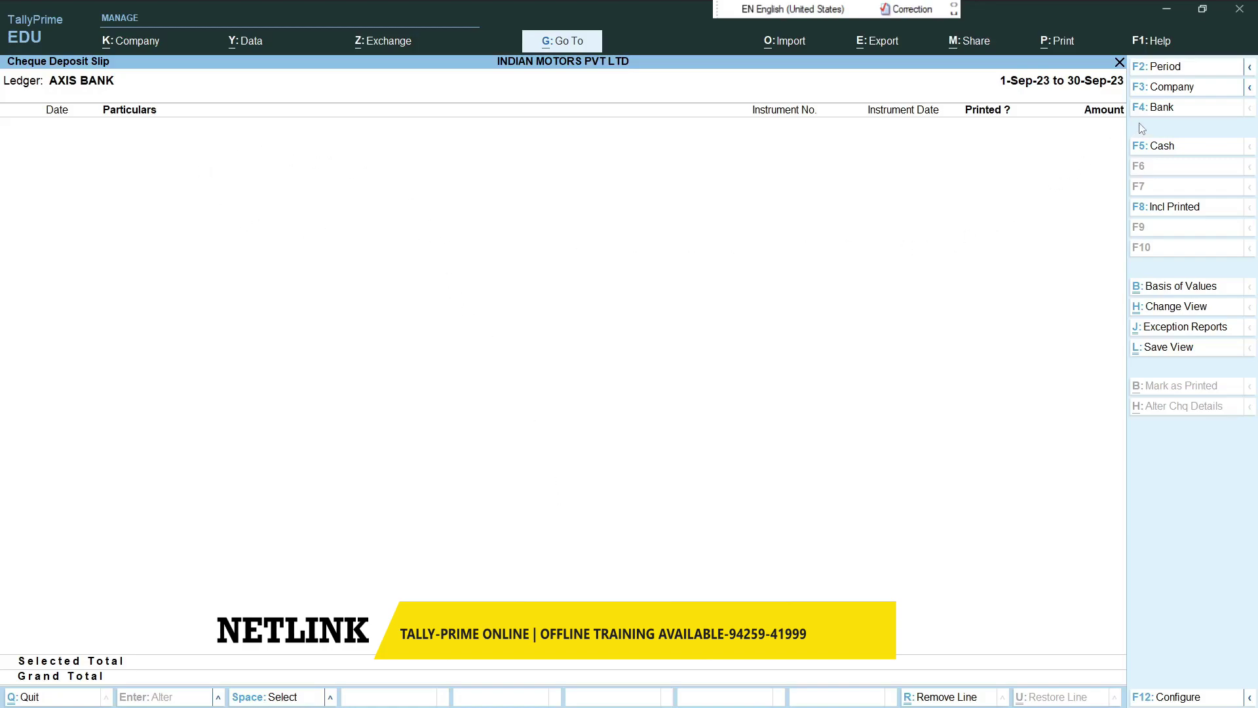
- Set the deposit slip period to 1-Apr-2023 through 31-Mar-2024, then close it
left_click(1158, 72)
type("1-4")
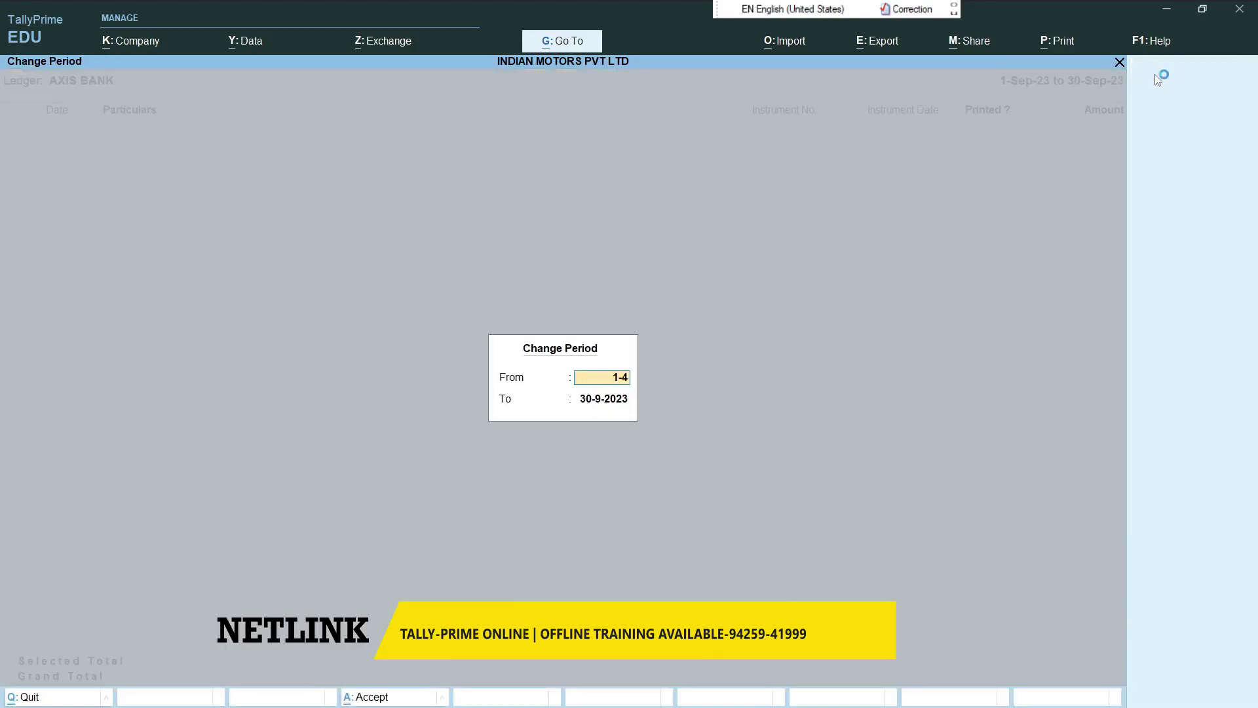
key("Return")
type("31-3")
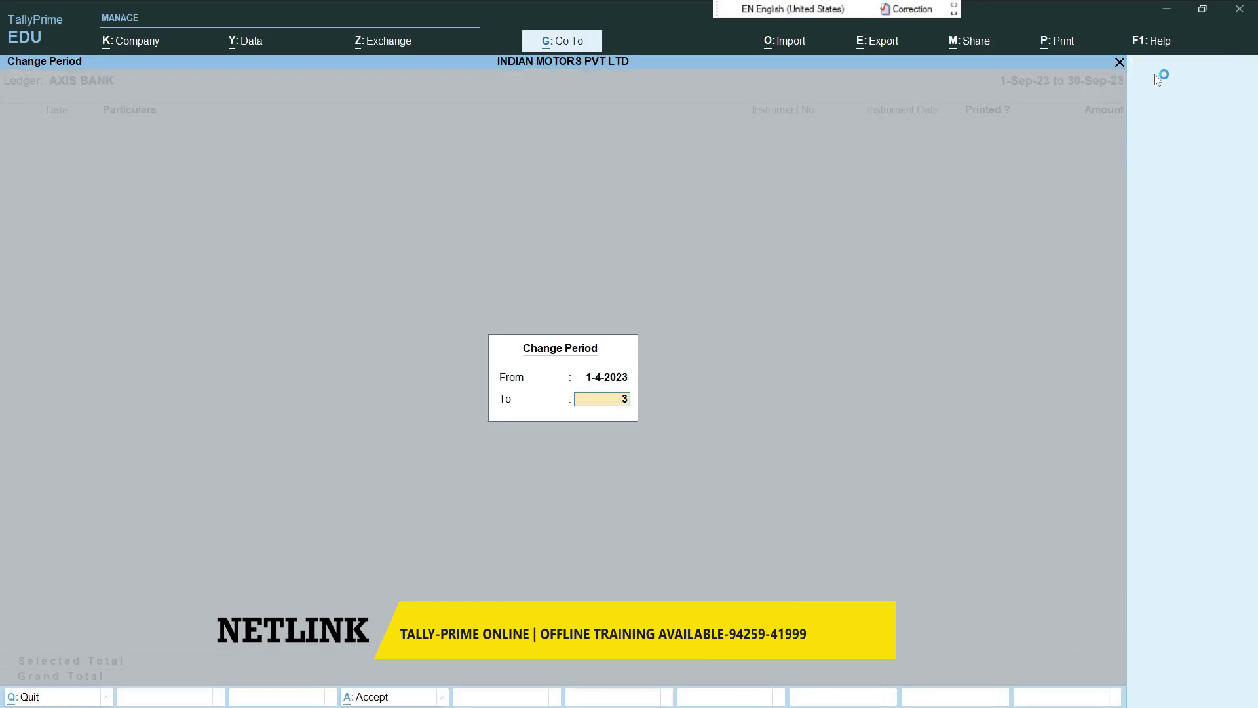
key("Return")
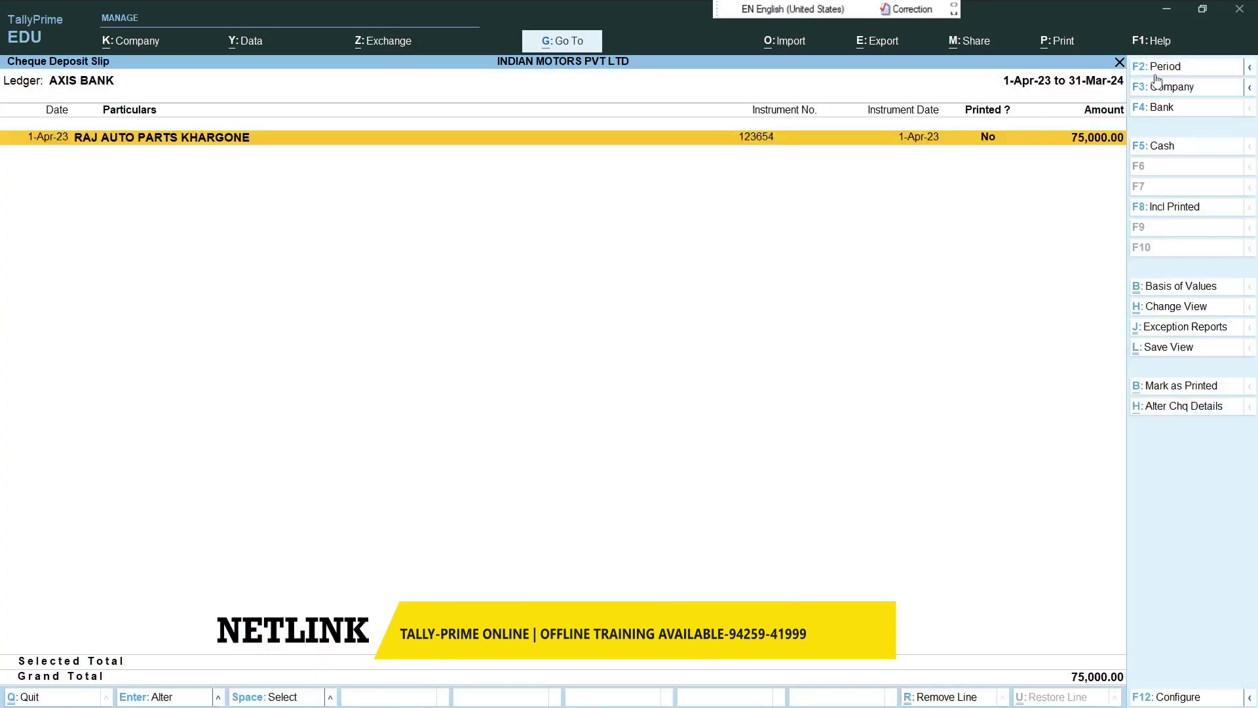
key("Escape")
key("Escape")
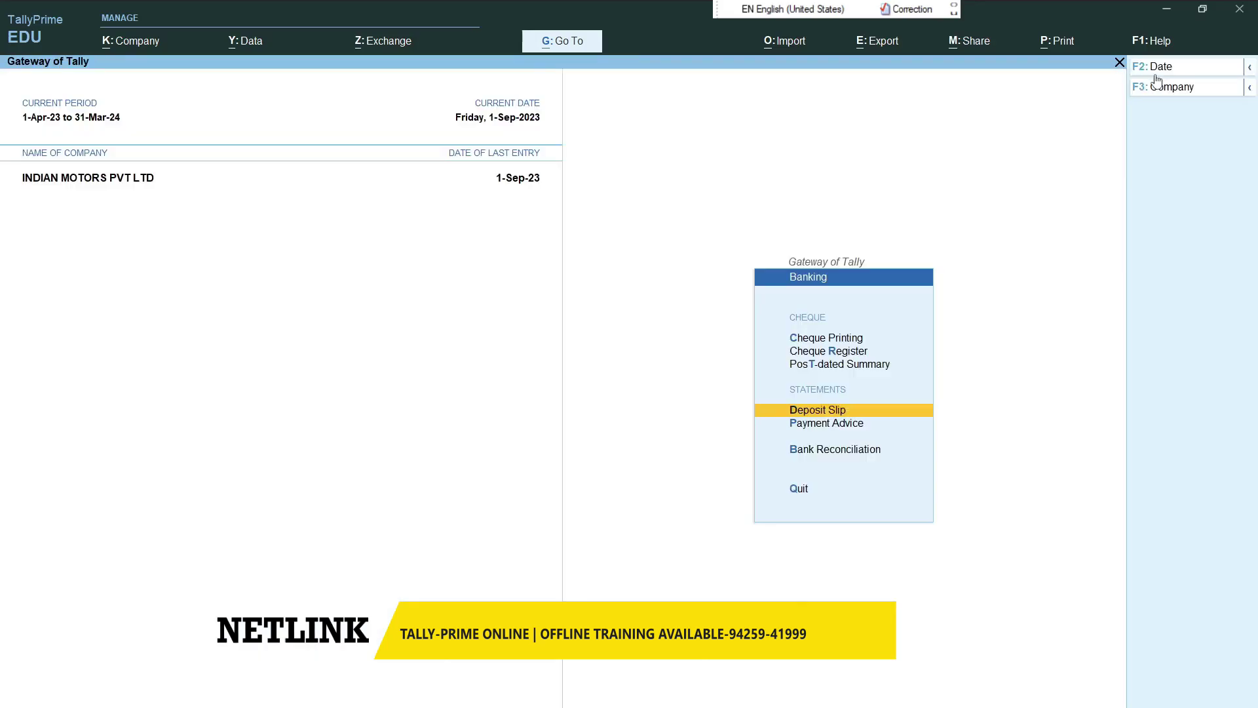
- View the AXIS BANK post-dated monthly summary, then close it
key("Up")
key("Return")
key("Return")
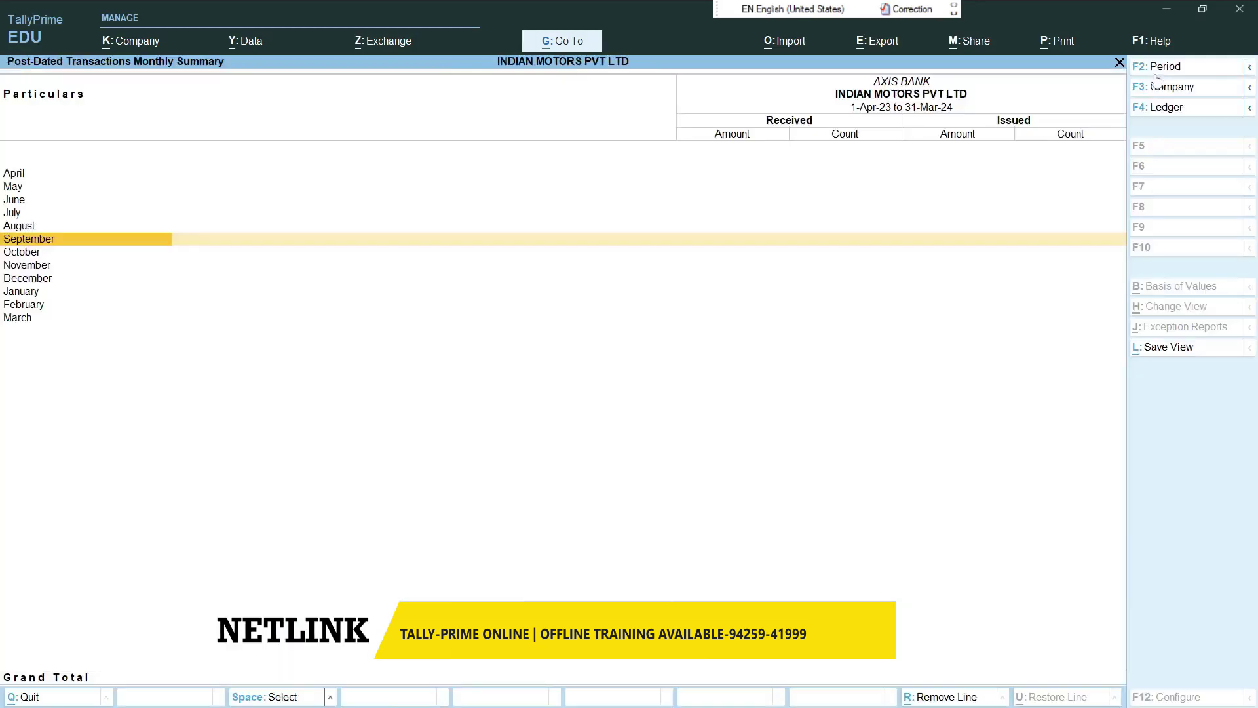
key("Escape")
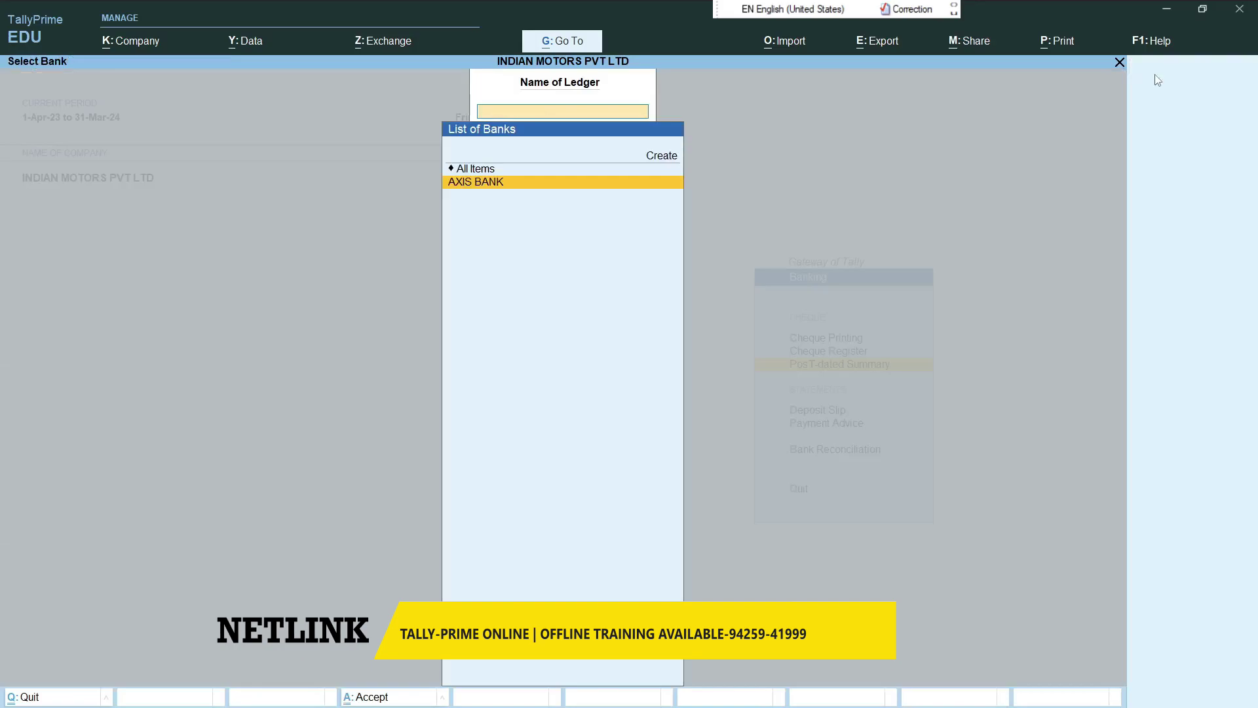
key("Escape")
key("Escape")
key("Escape")
- Return to the Gateway and start a new accounting voucher
key("n")
key("Down")
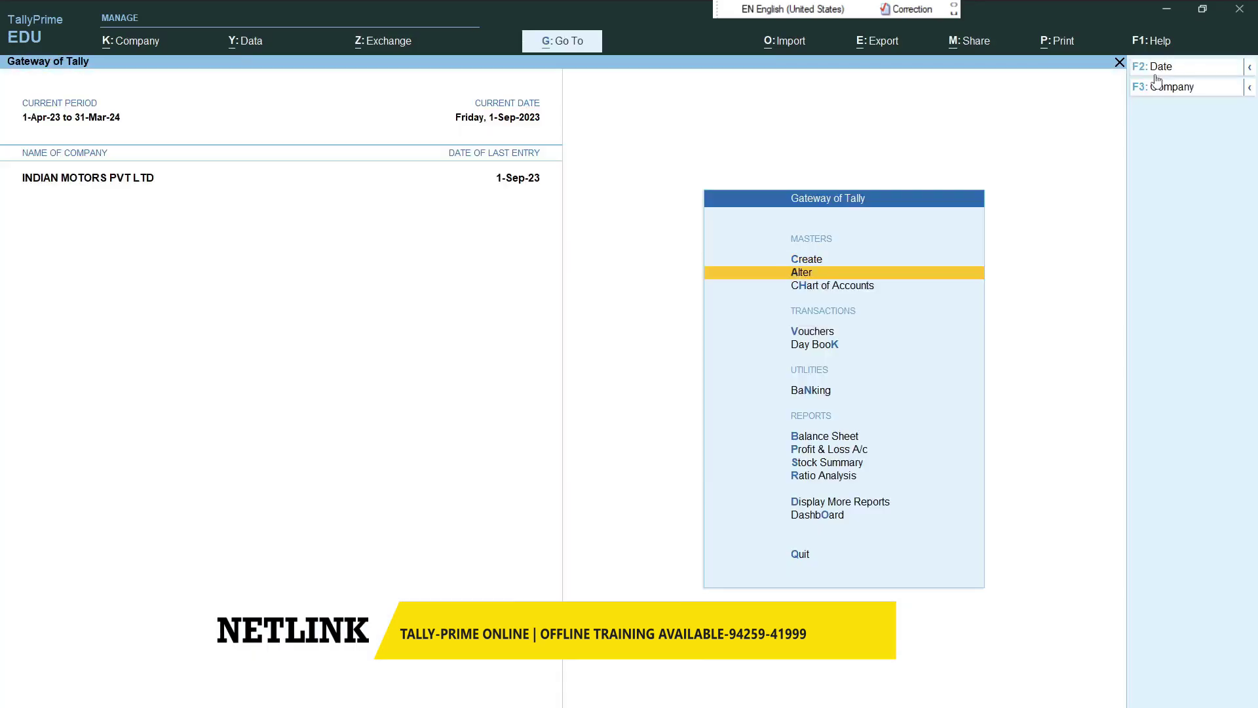
key("Down")
key("Down")
key("Return")
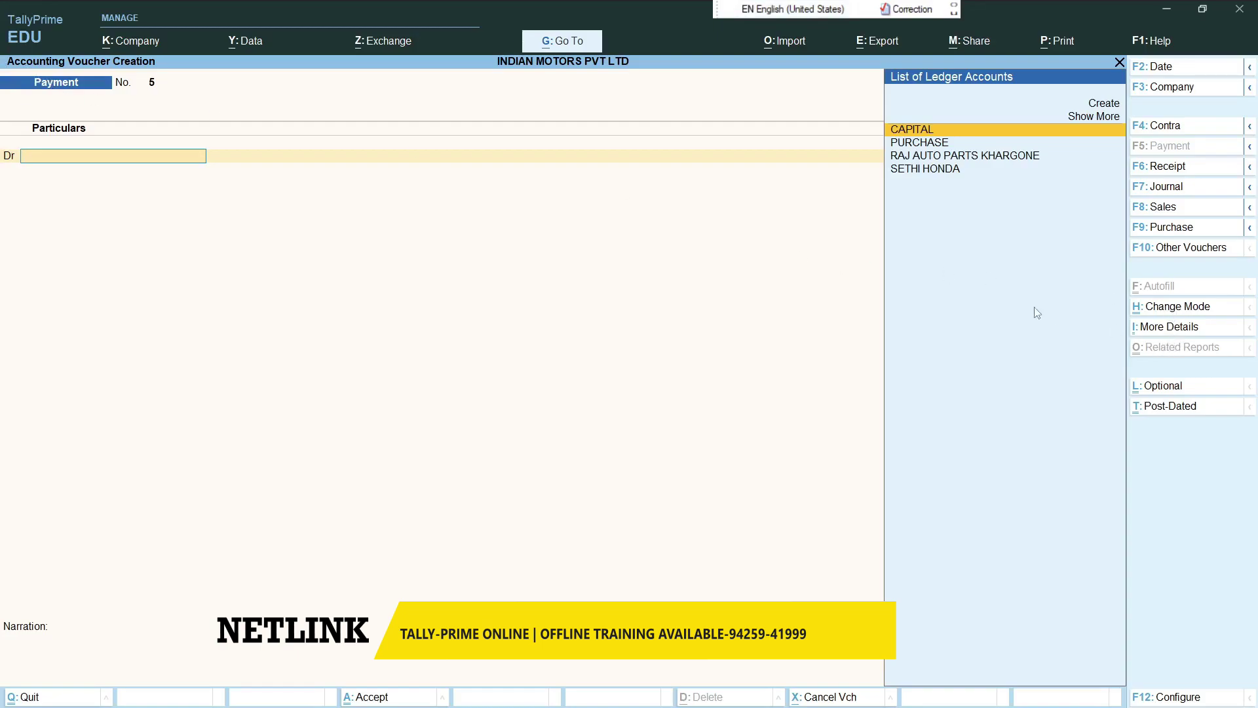
- Make the voucher a post-dated Receipt and create ledger SAGAR AUTO under Sundry Debtors
left_click(1166, 172)
left_click(1144, 411)
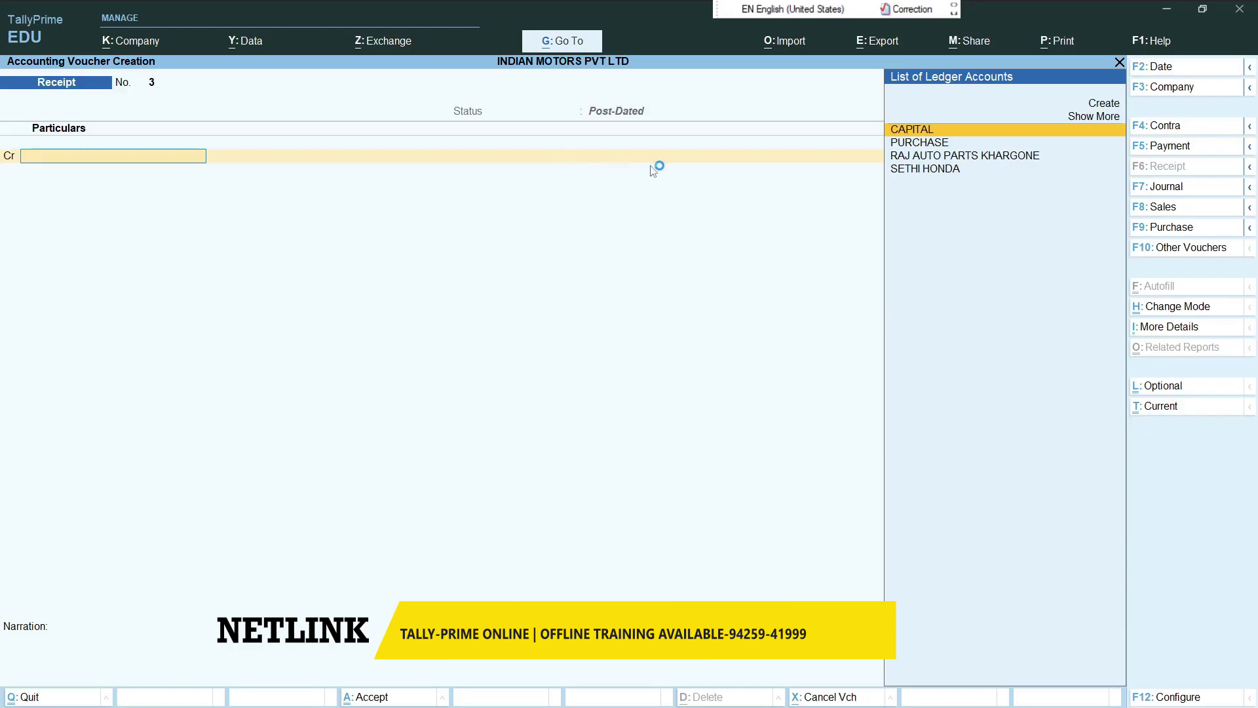
key("alt+c")
type("SAGAR AUTO.")
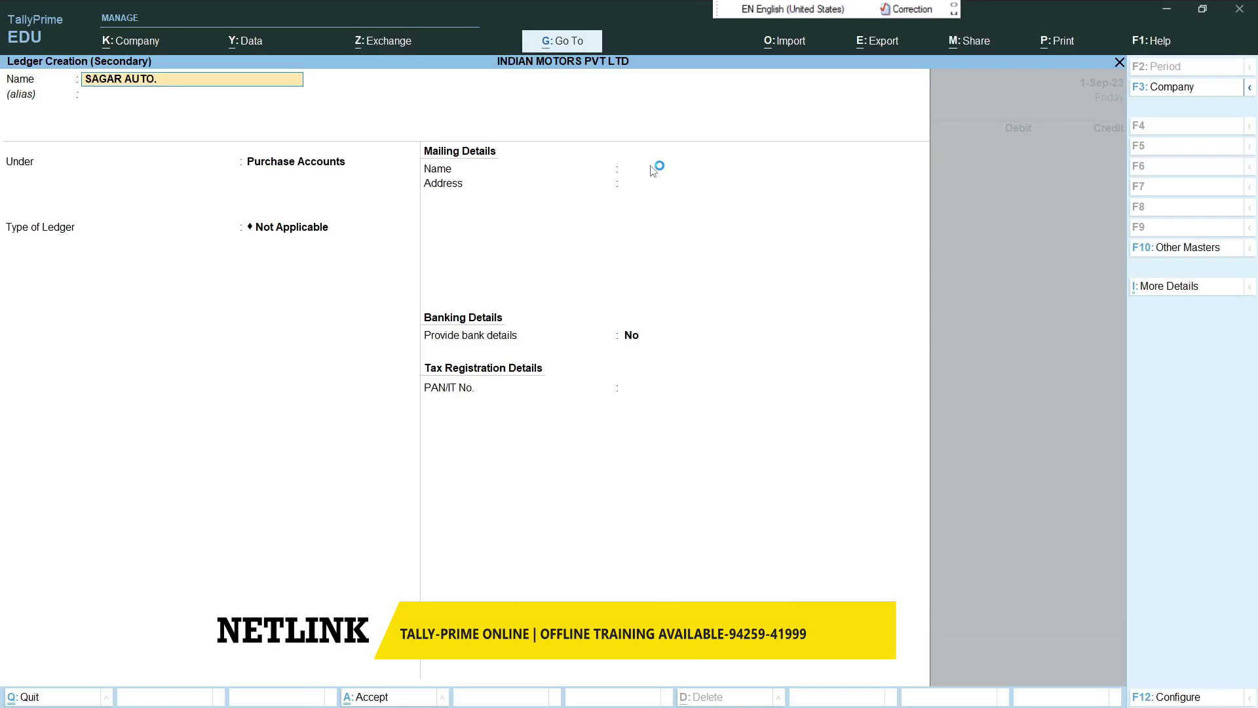
key("Return")
key("Return")
type("SUND")
key("Down")
key("Return")
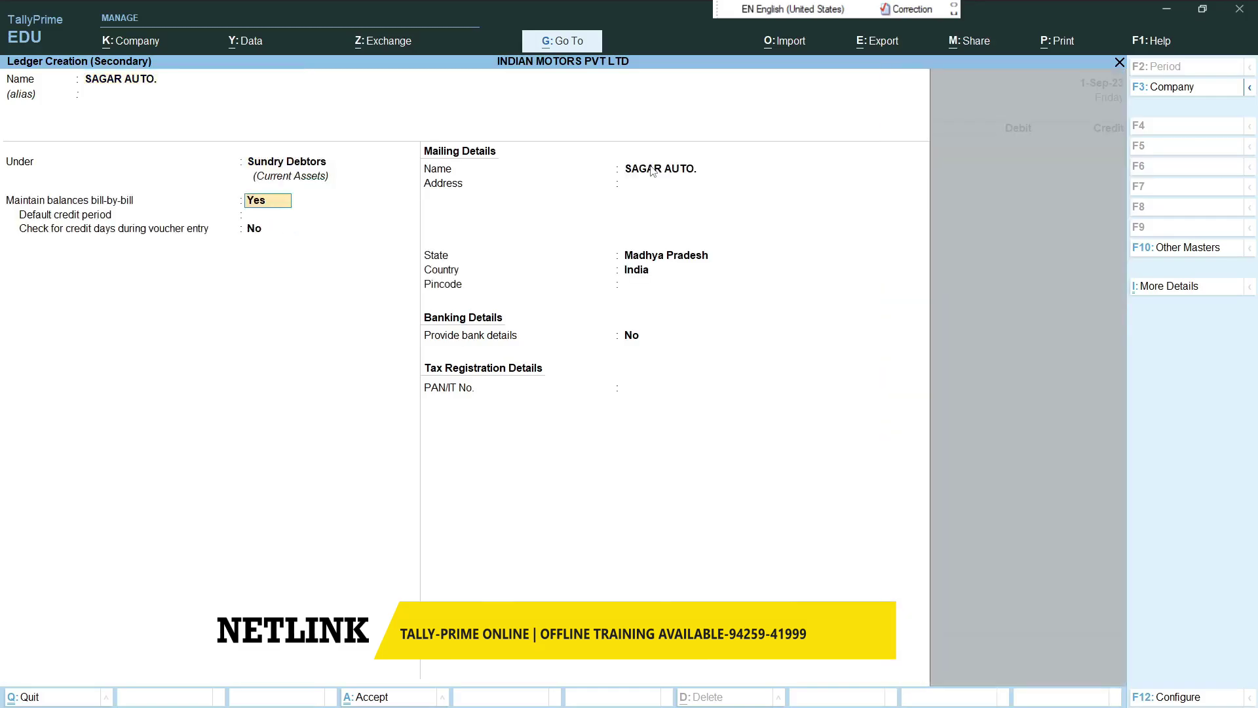
key("Return")
key("Return")
key("Return")
key("Return")
key("Return")
key("Return")
key("Return")
key("Return")
key("Return")
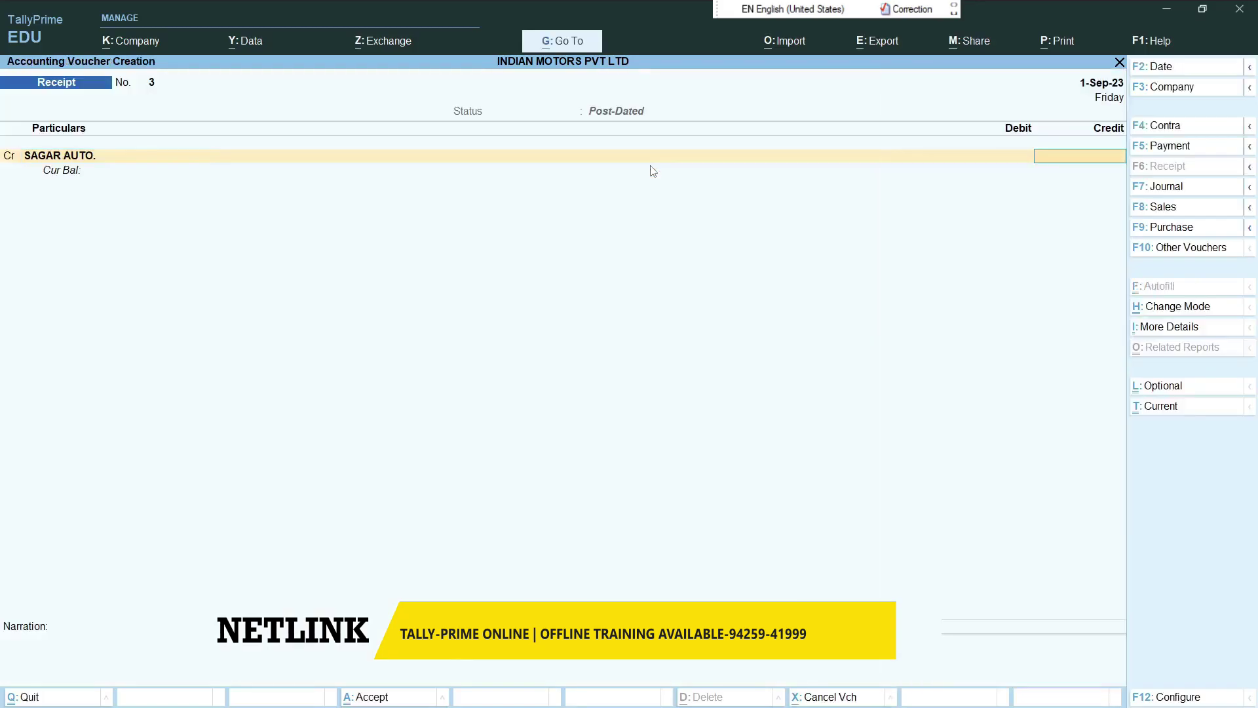
- Credit SAGAR AUTO 60,000 against new bill reference 3
type("60000")
key("Return")
key("Up")
key("Return")
key("Return")
key("Return")
key("Return")
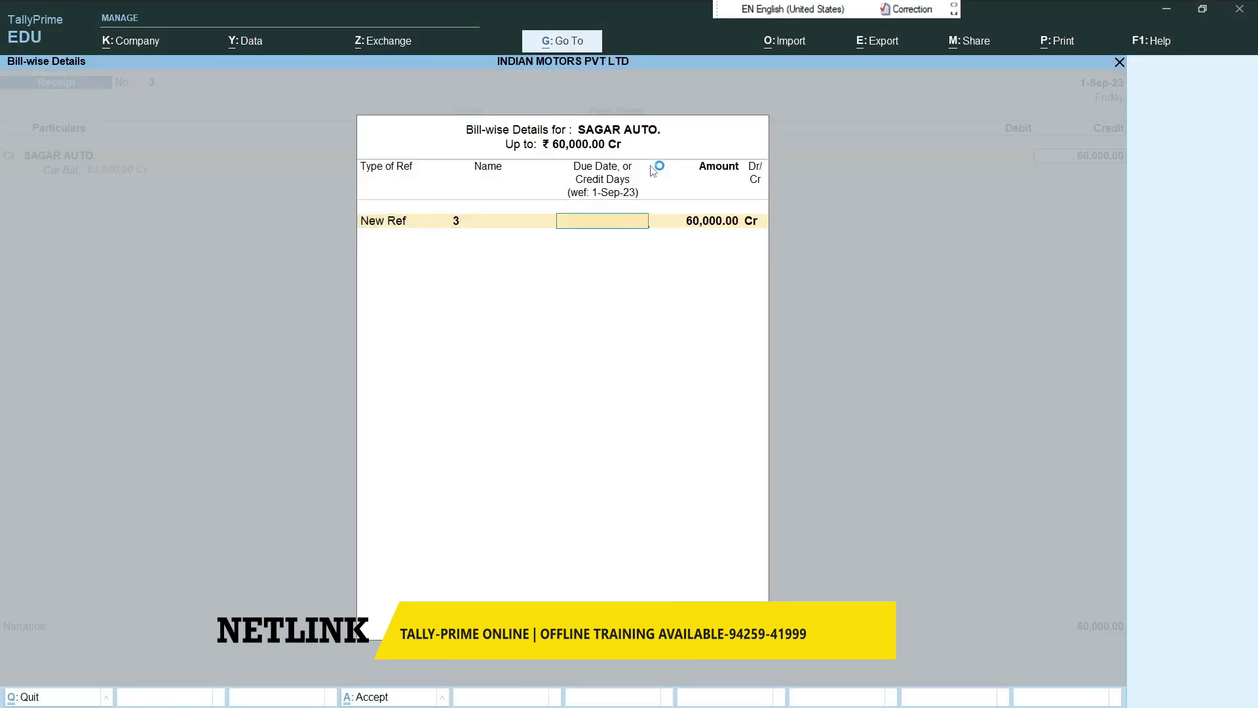
key("Return")
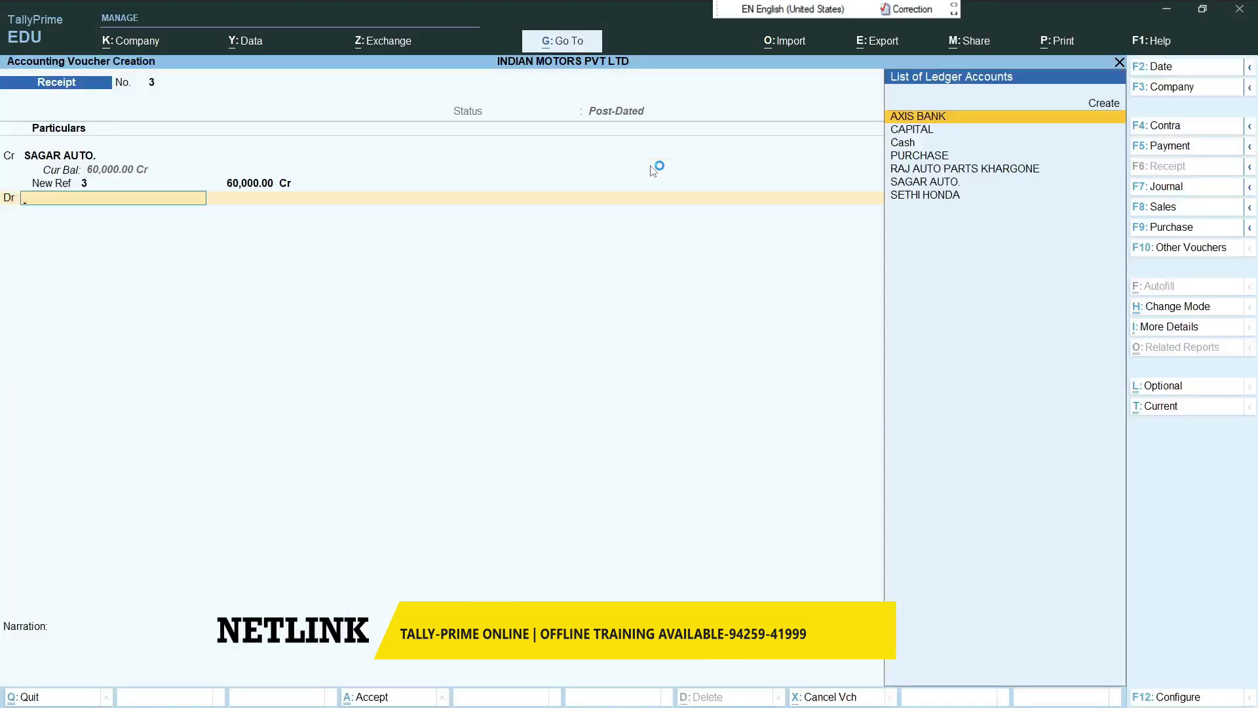
- Debit AXIS BANK 60,000 by cheque 123888 dated 1-Dec-2023
key("Return")
key("Return")
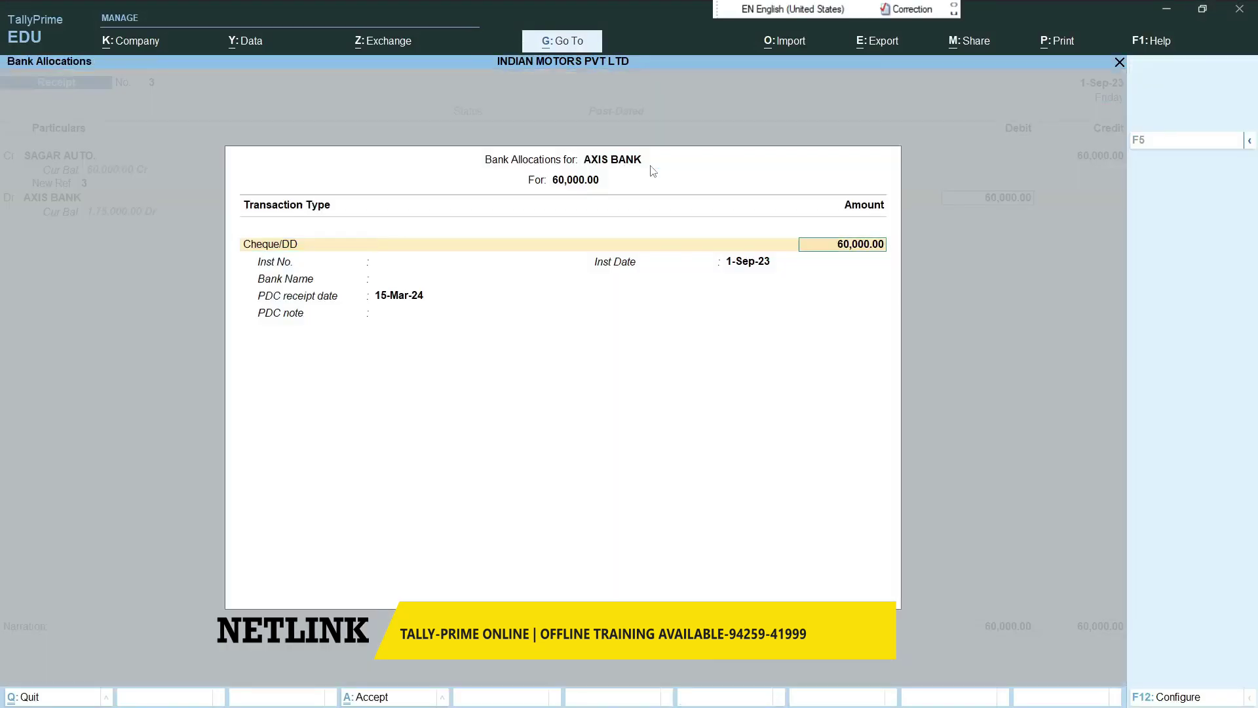
key("Return")
type("123888")
key("Return")
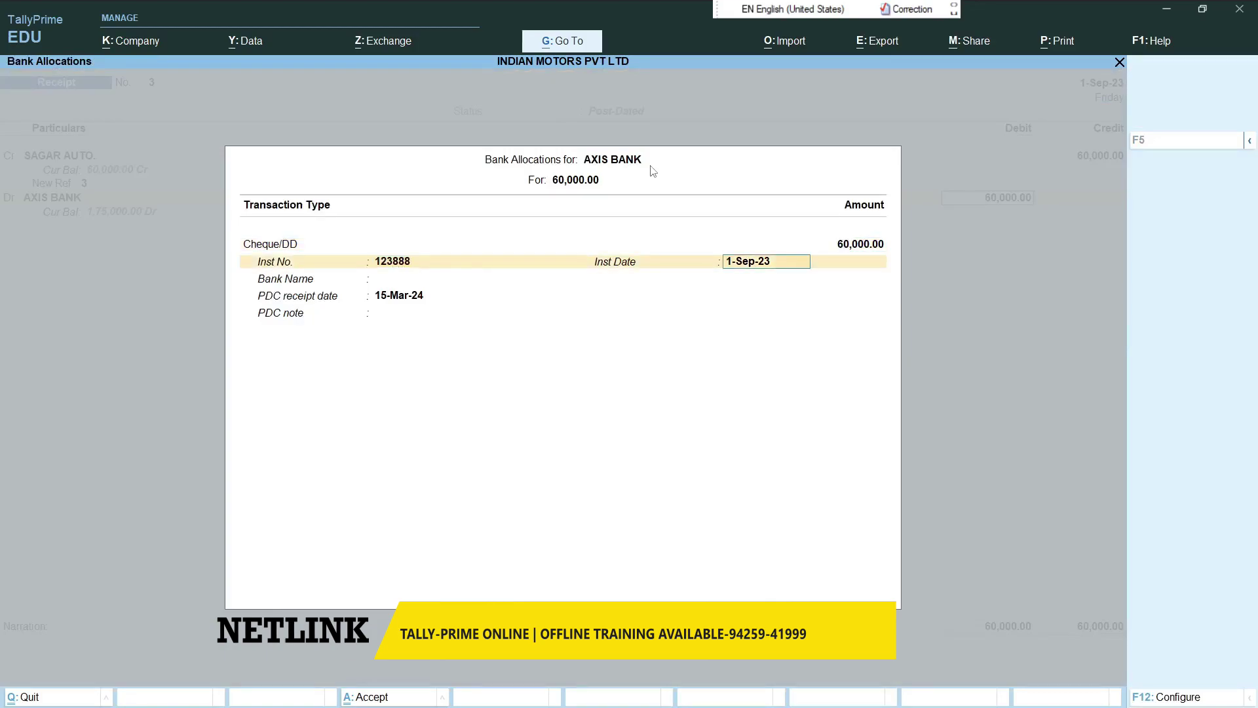
type("1")
type("-1-202")
key("BackSpace")
key("BackSpace")
key("BackSpace")
type("2")
type("-202")
key("BackSpace")
type("0")
key("BackSpace")
type("23")
key("Return")
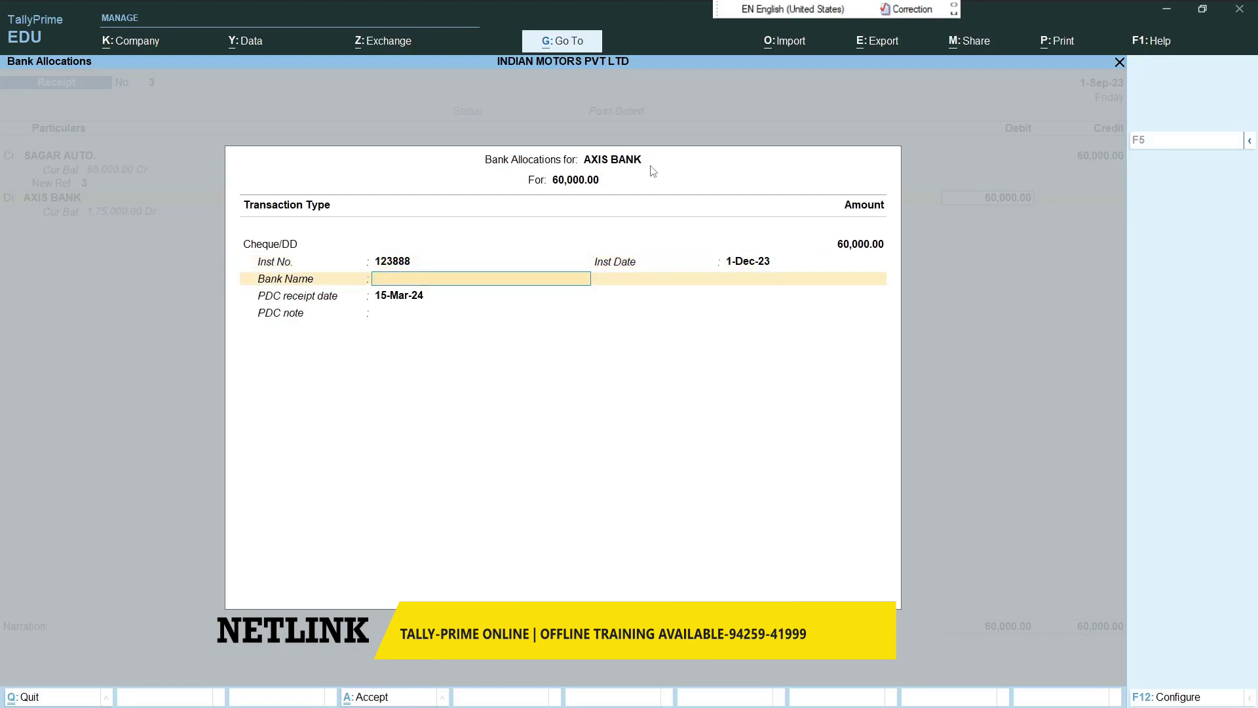
- Enter BANDHAN BANK as the cheque's bank, set PDC date 1-Sep-23, and save the receipt
type("A")
key("Down")
key("Return")
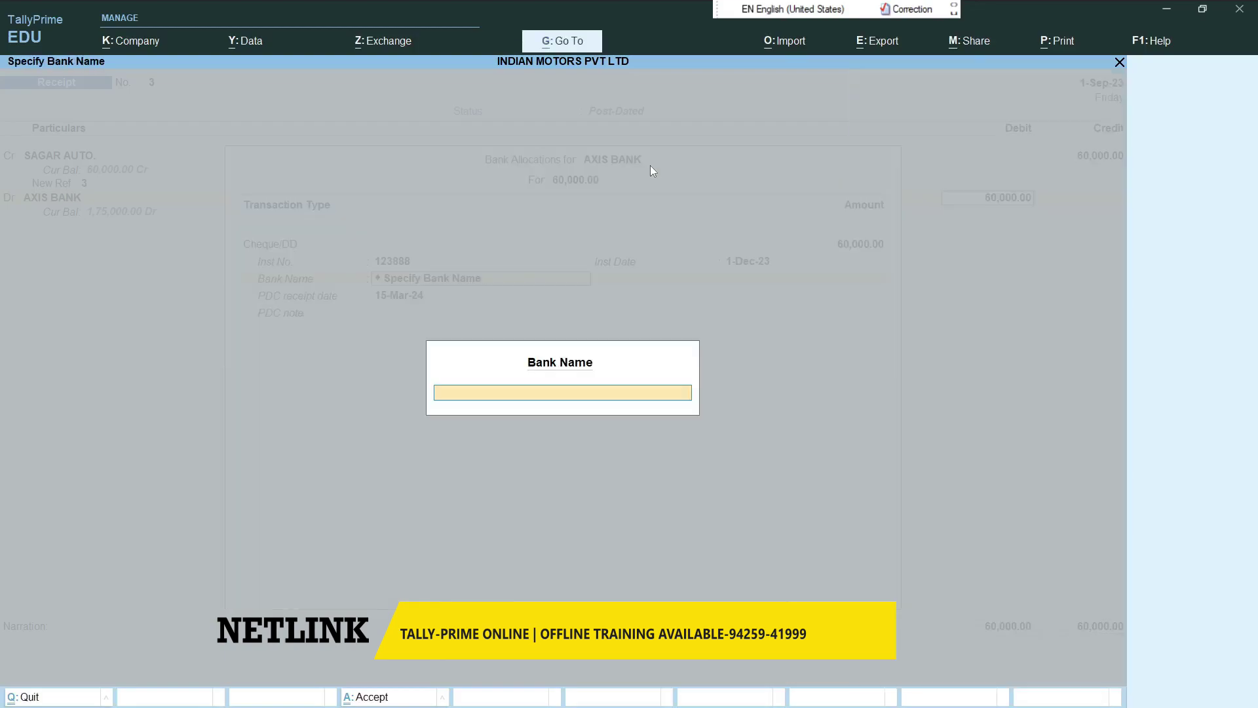
type("BANDHAN BANK")
key("Return")
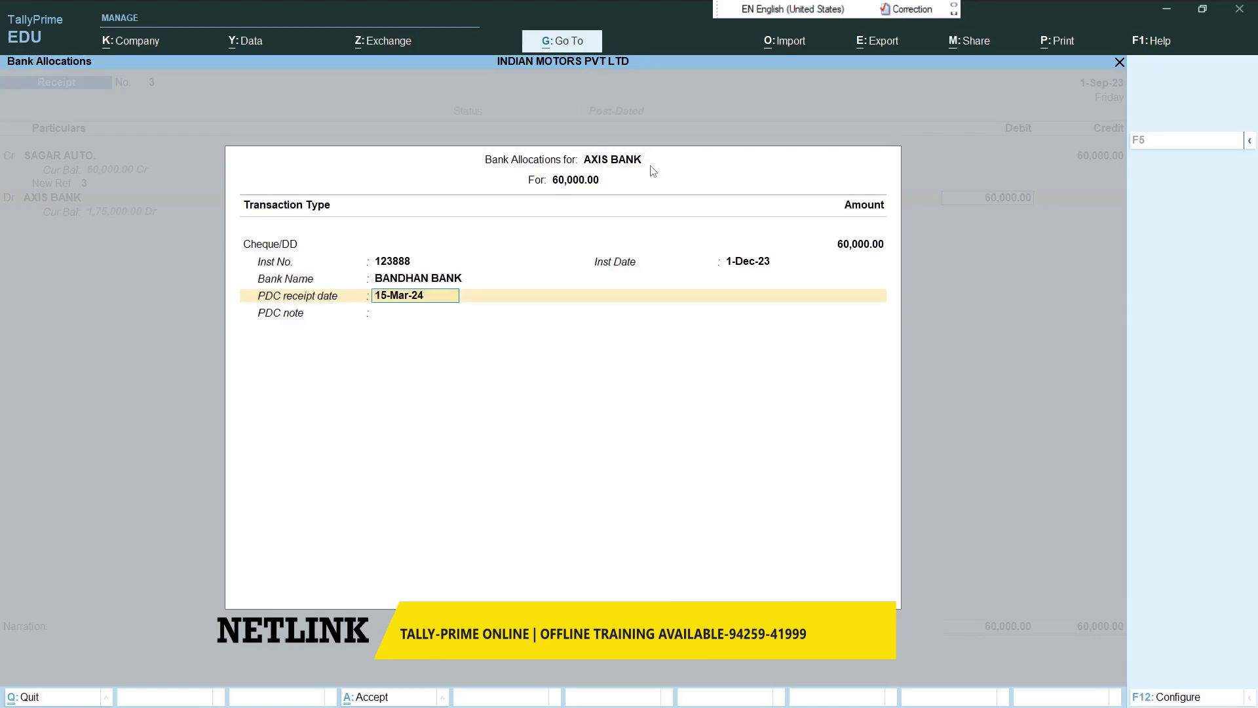
key("BackSpace")
key("BackSpace")
key("BackSpace")
key("BackSpace")
key("BackSpace")
key("BackSpace")
key("BackSpace")
key("BackSpace")
type("-9-202")
key("Return")
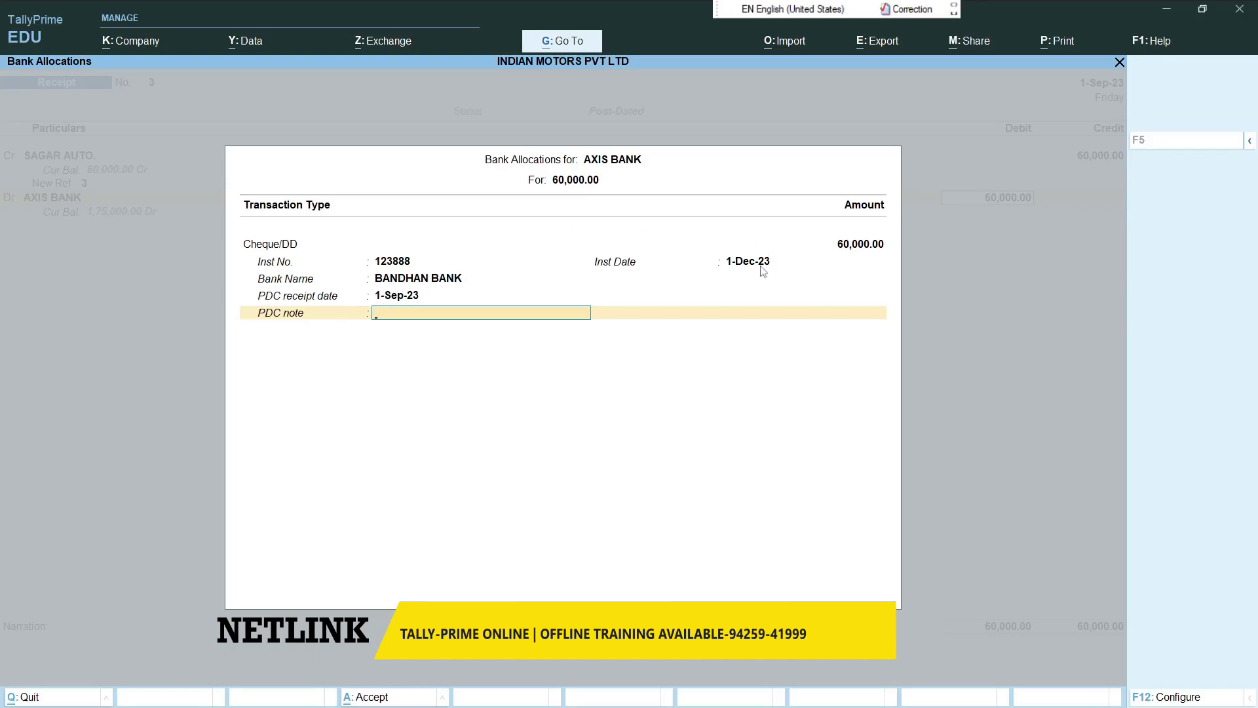
key("Return")
key("Return")
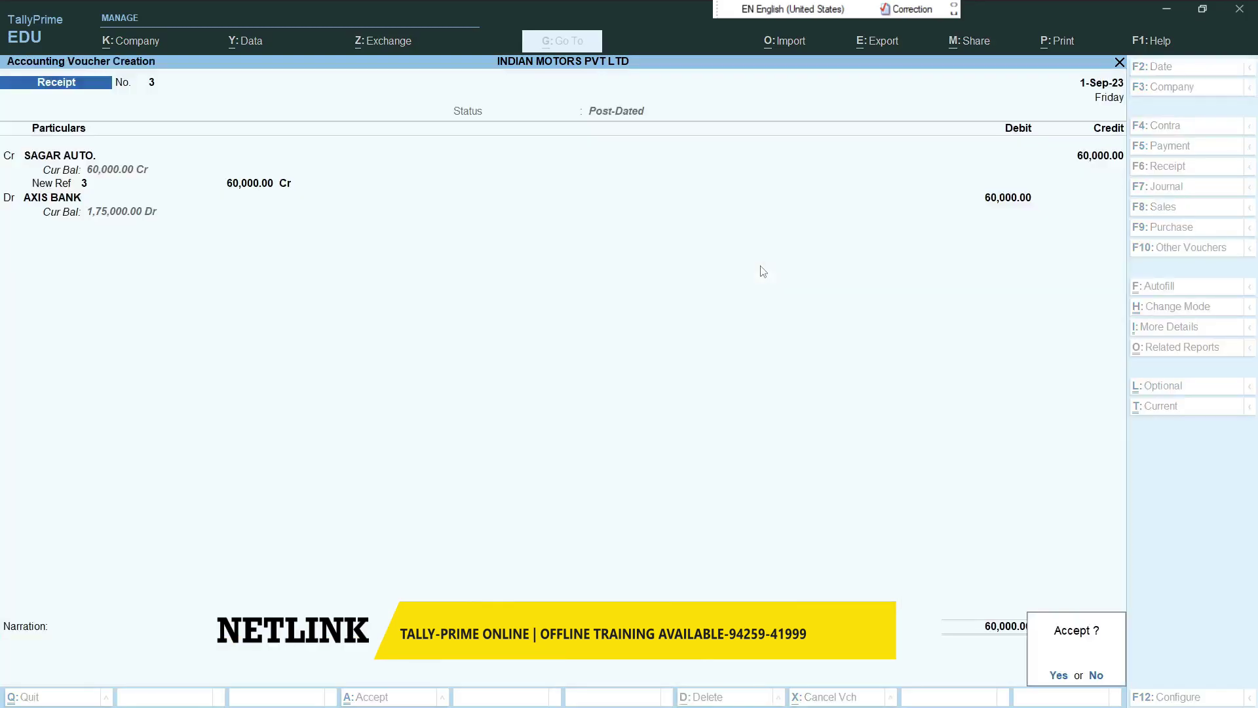
key("Return")
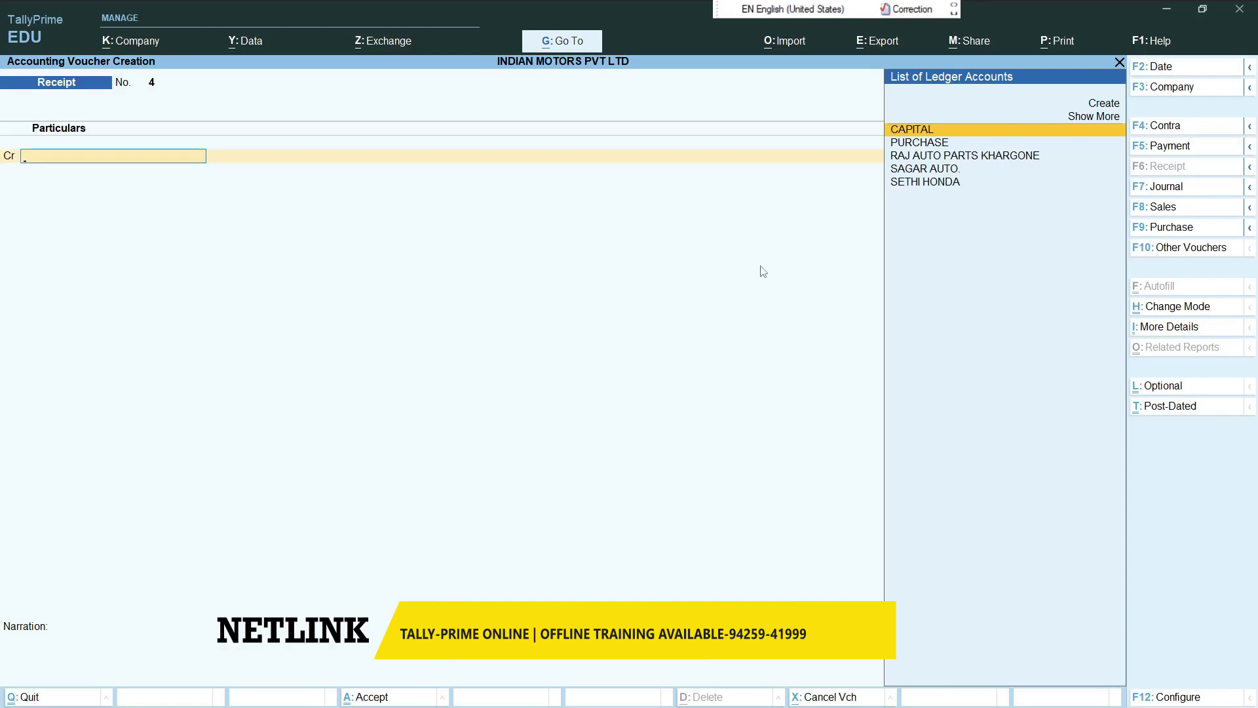
- Go back to Banking and briefly open the AXIS BANK post-dated summary
key("Escape")
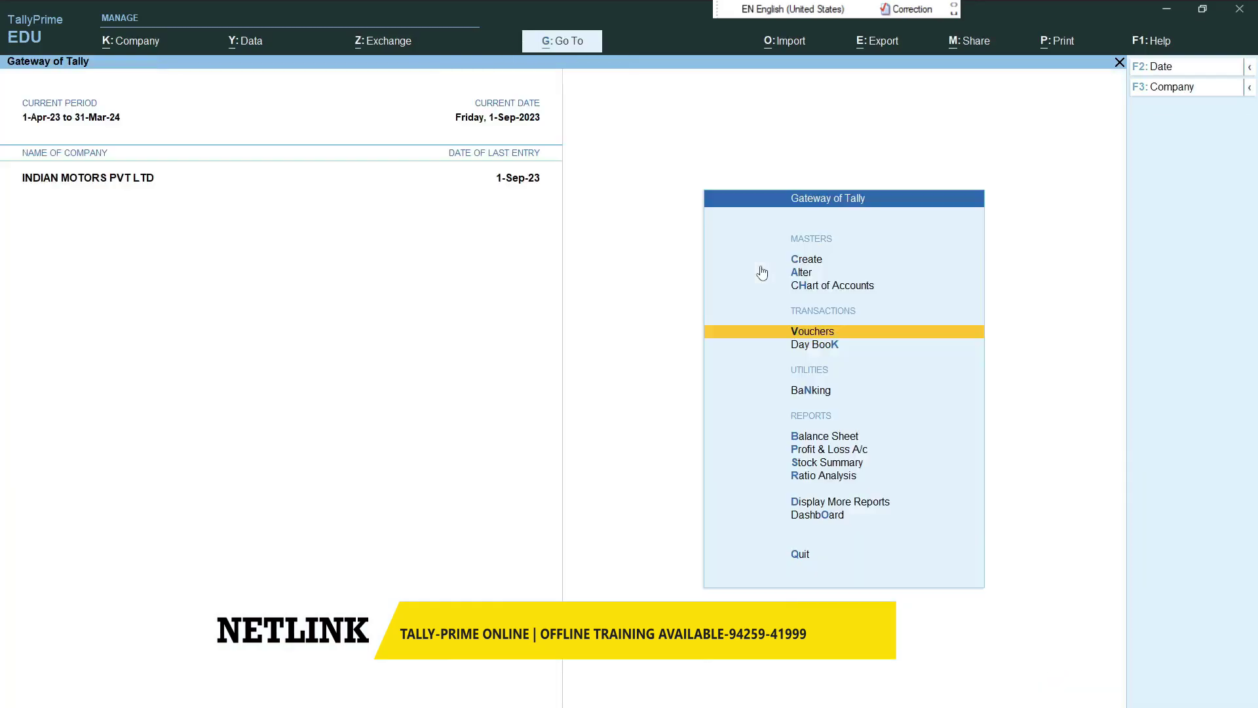
key("Down")
key("Down")
key("Down")
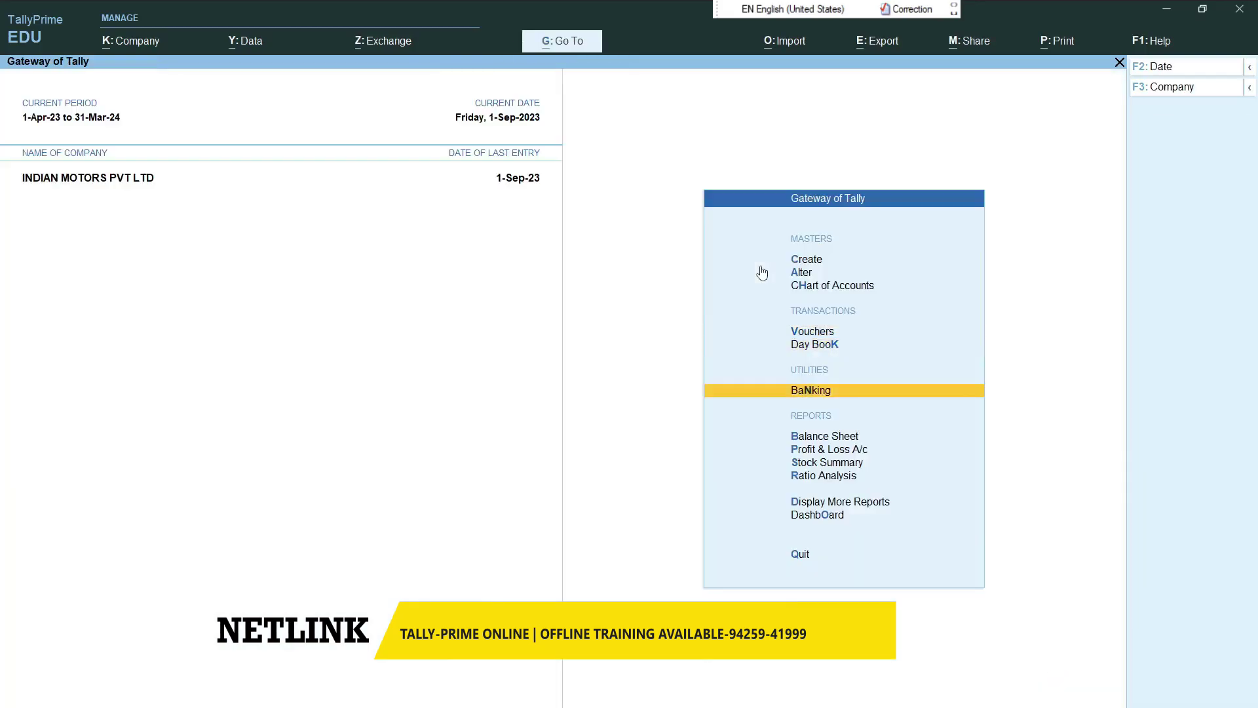
key("Up")
key("Return")
key("Down")
key("Down")
key("Down")
key("Down")
key("Down")
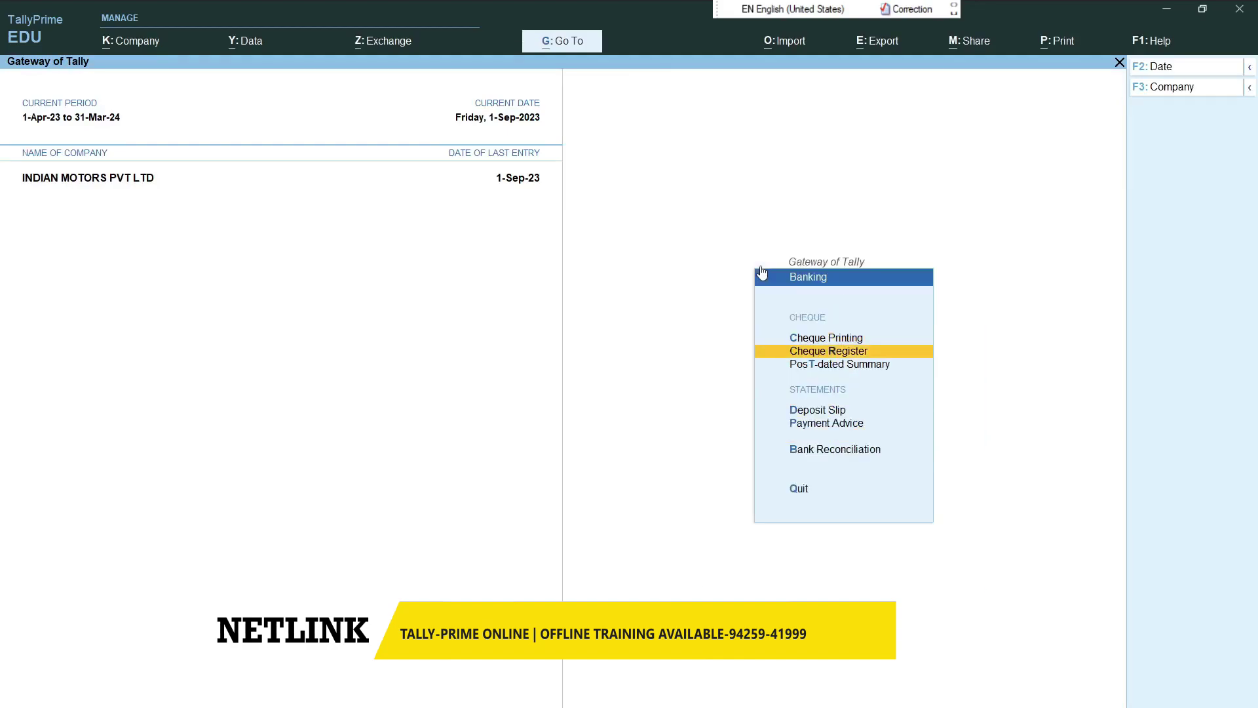
key("Up")
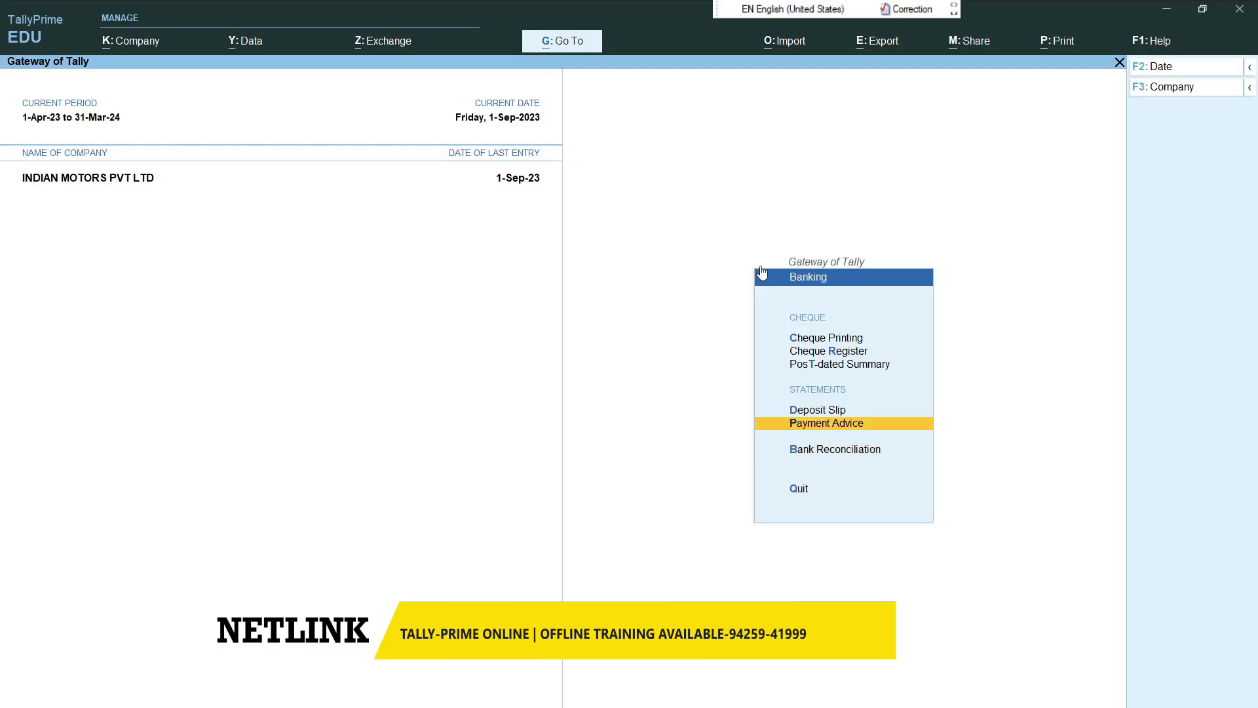
key("Up")
key("Up")
key("Return")
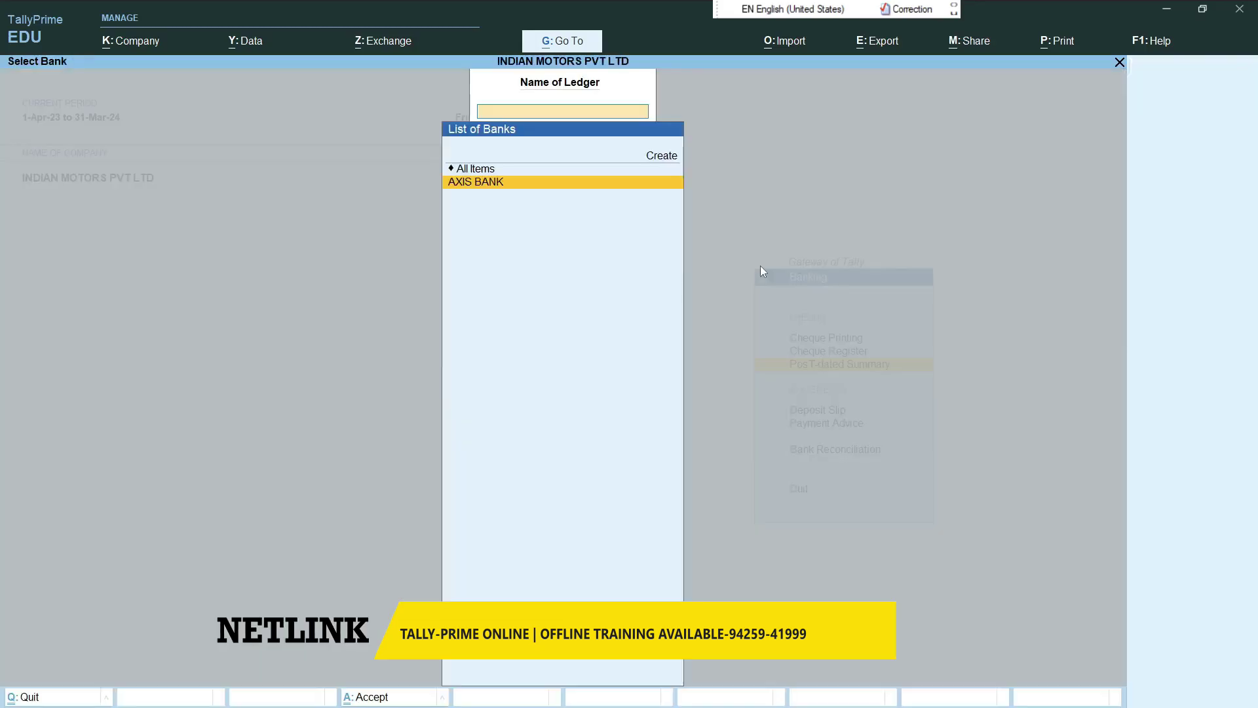
key("Return")
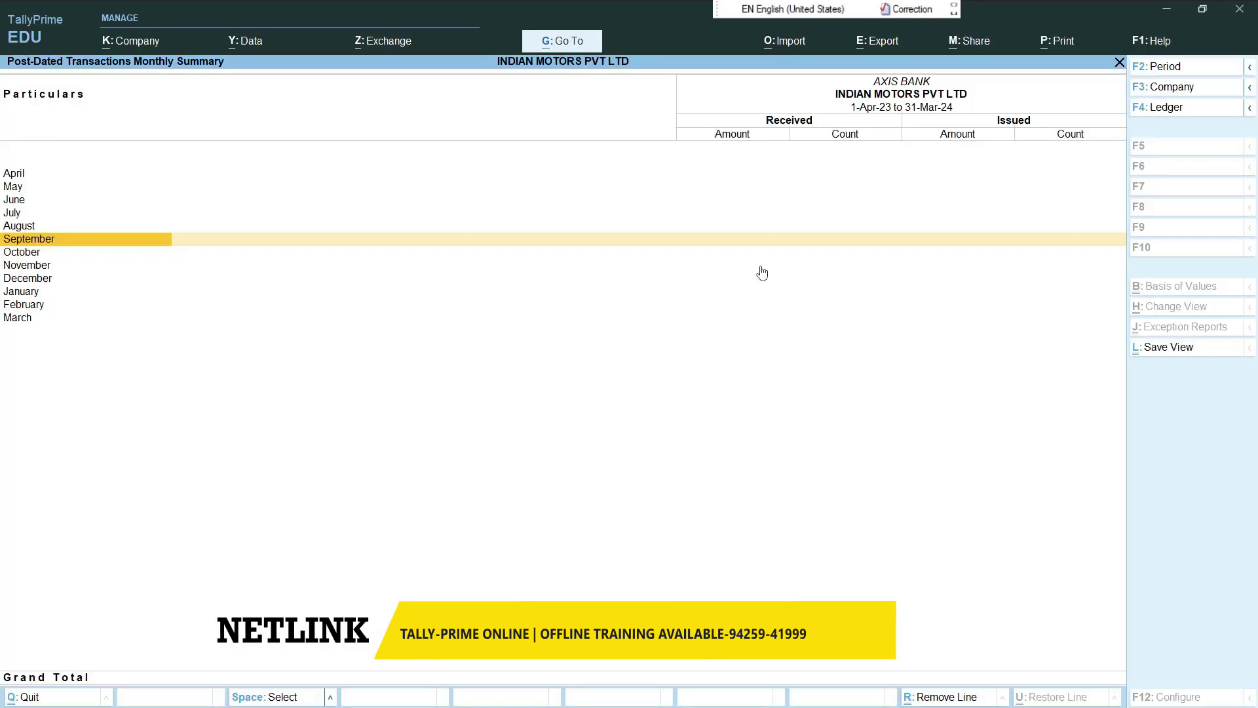
key("Escape")
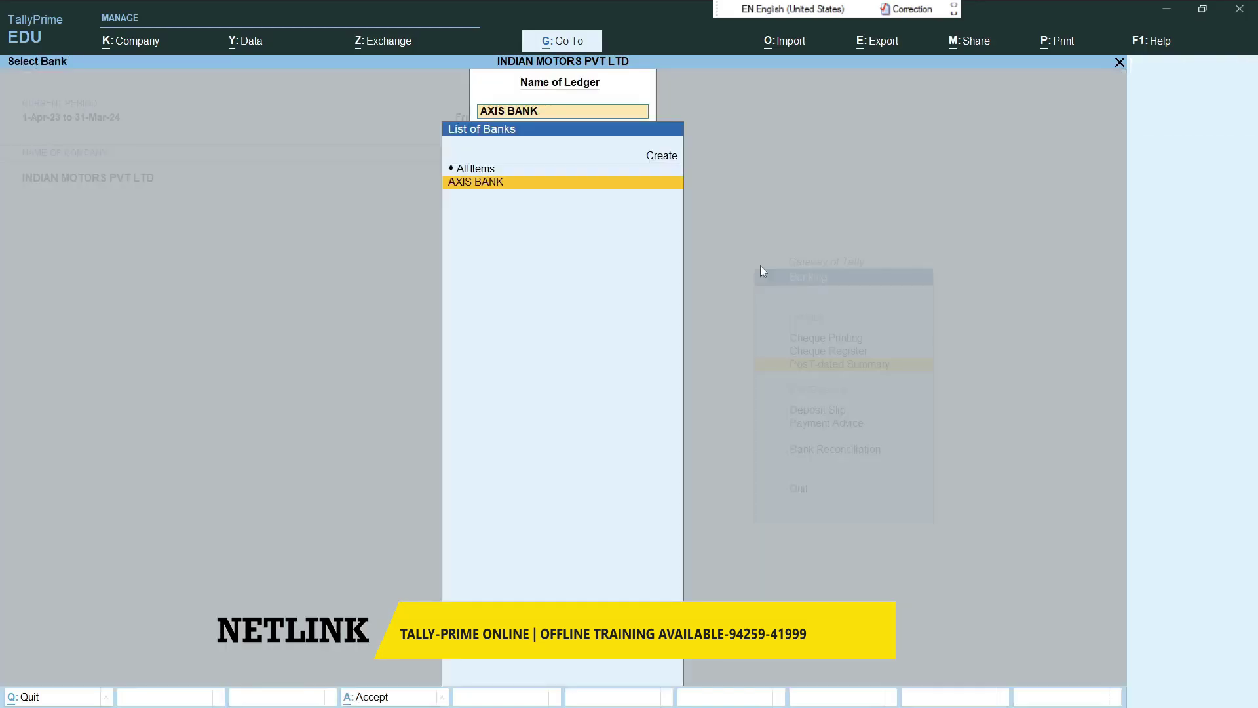
key("Escape")
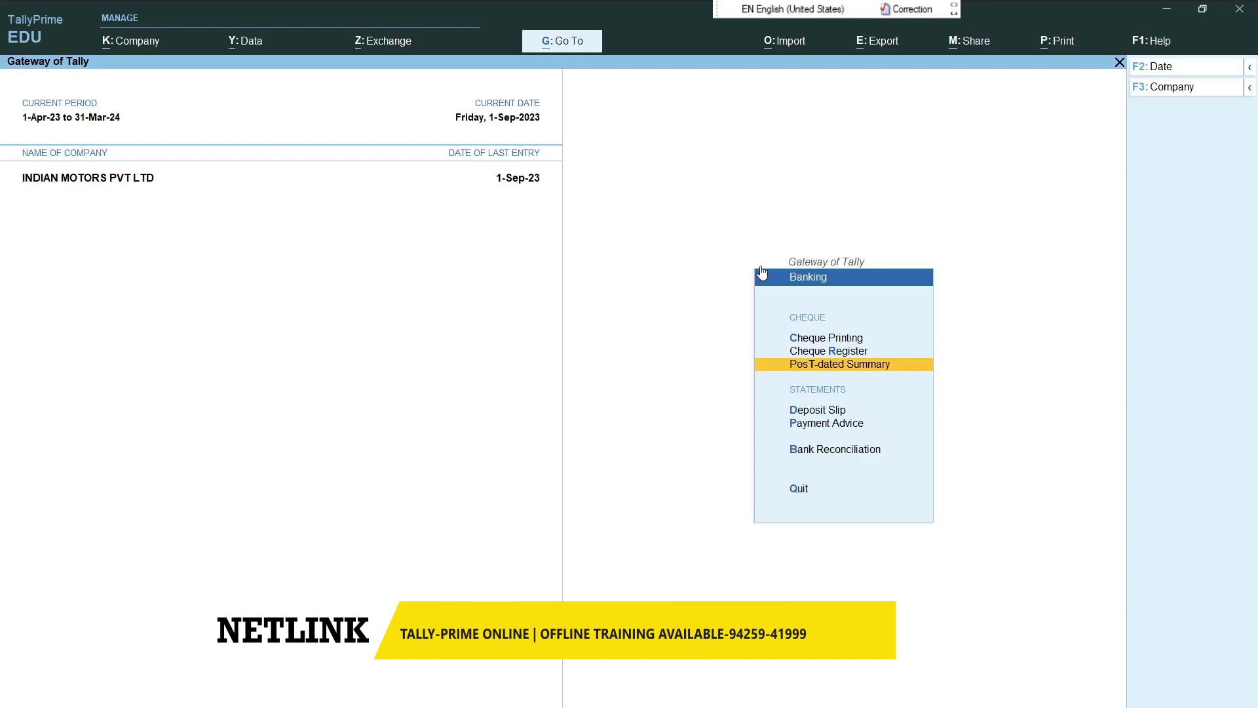
- Reopen the AXIS BANK post-dated summary with period 1-4-2023 to 31-3-2024
key("Return")
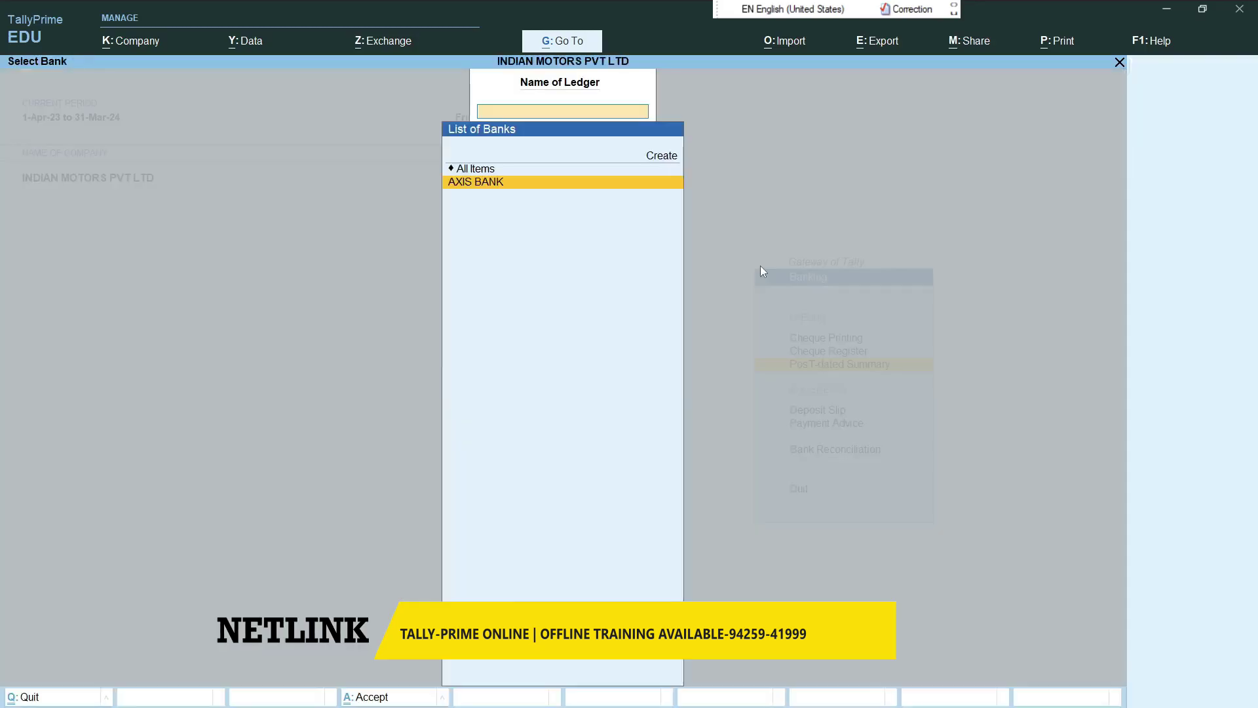
key("Return")
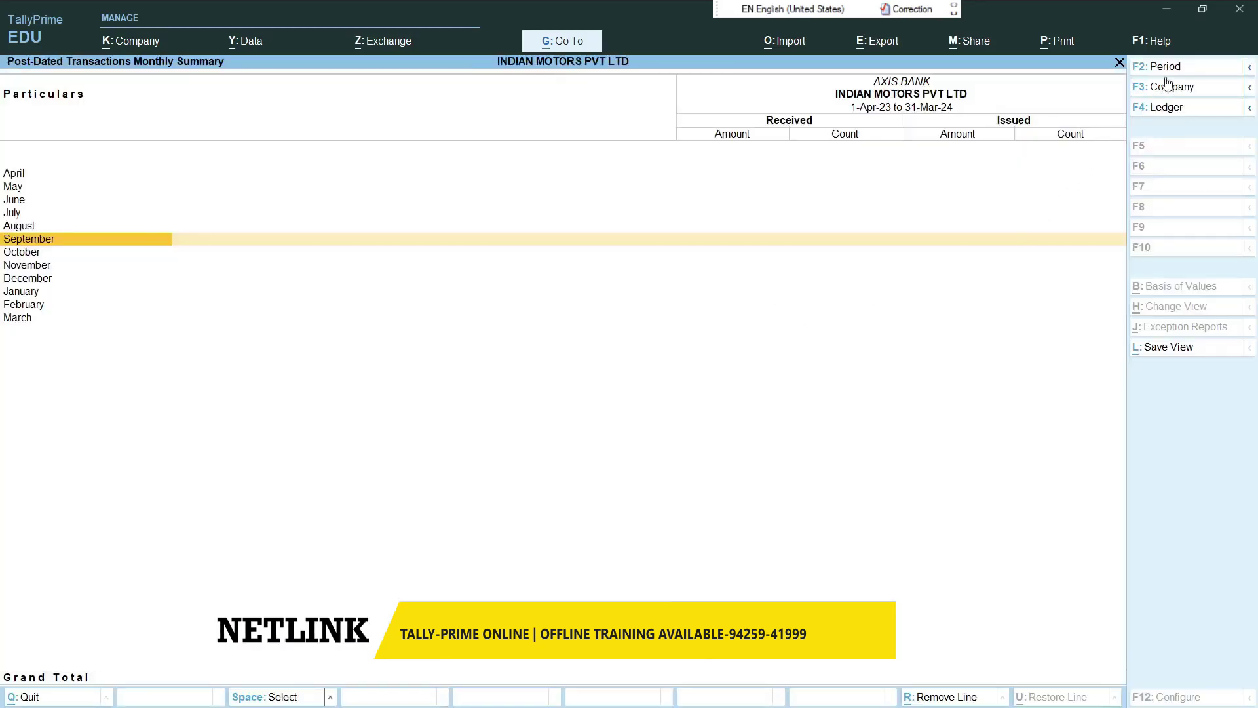
left_click(1164, 68)
key("Return")
type("31-3-2024")
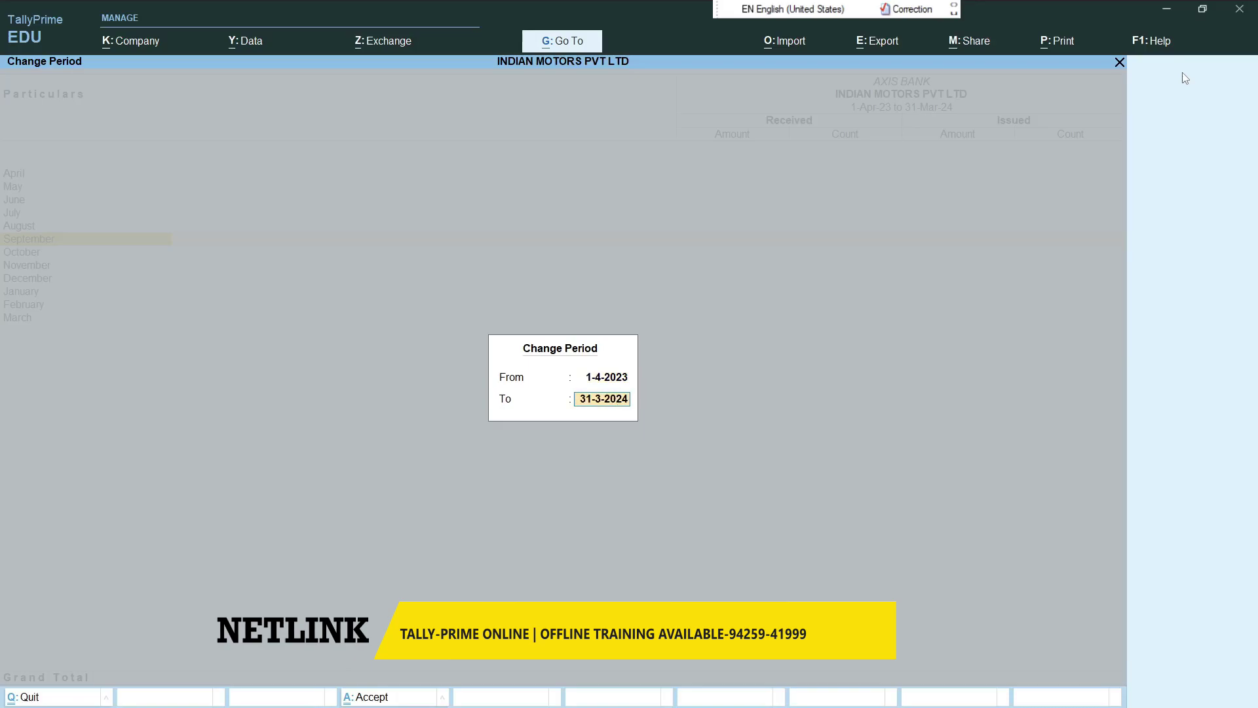
key("Return")
- Close the reports back to the Gateway and reopen the Banking menu
key("Escape")
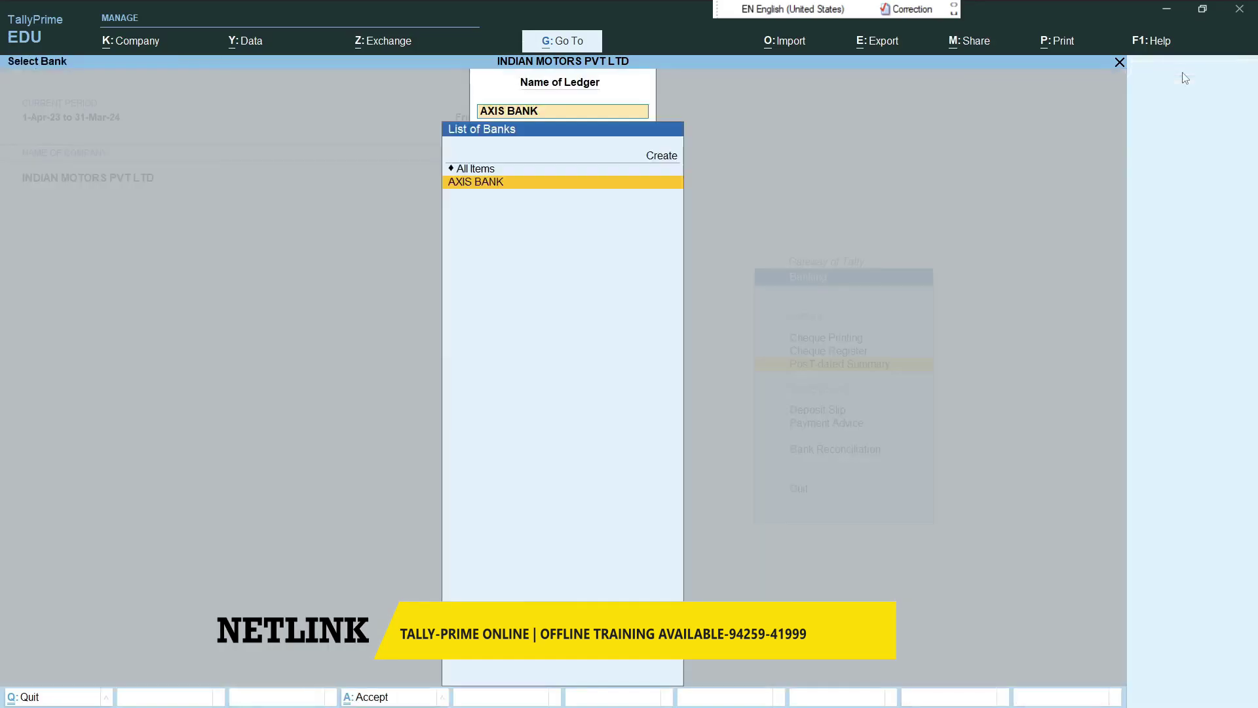
key("Escape")
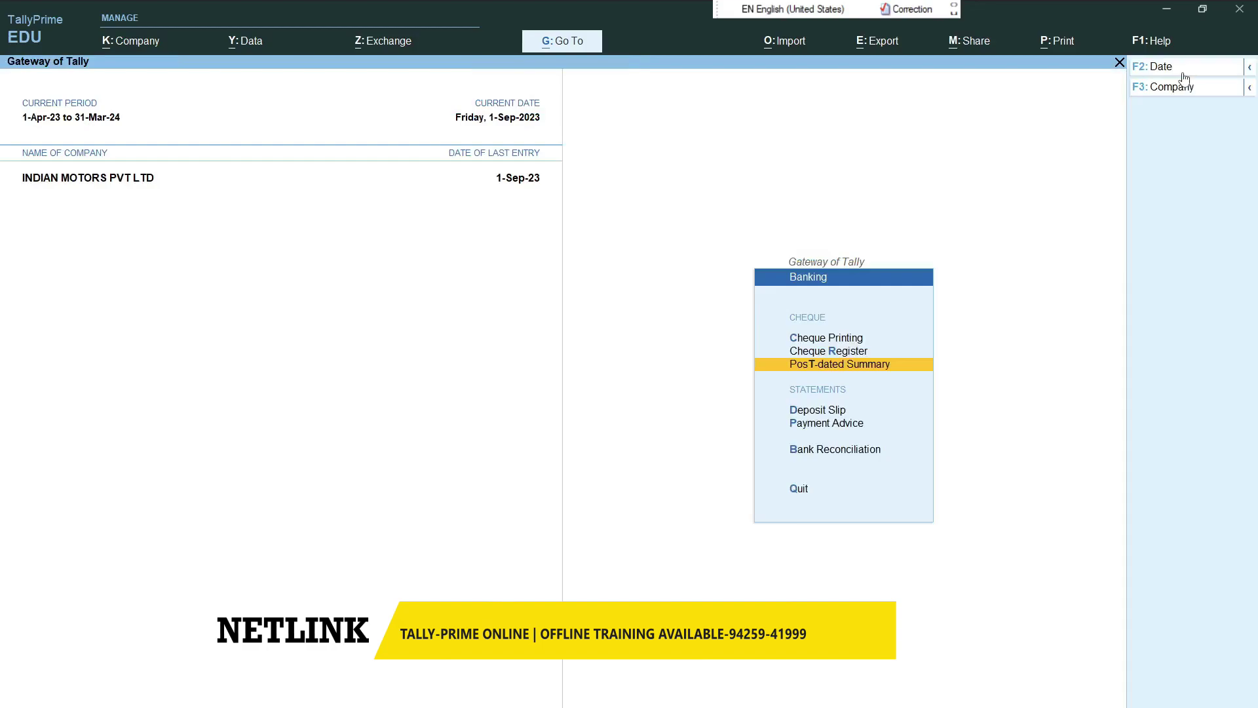
key("Escape")
key("Up")
key("Down")
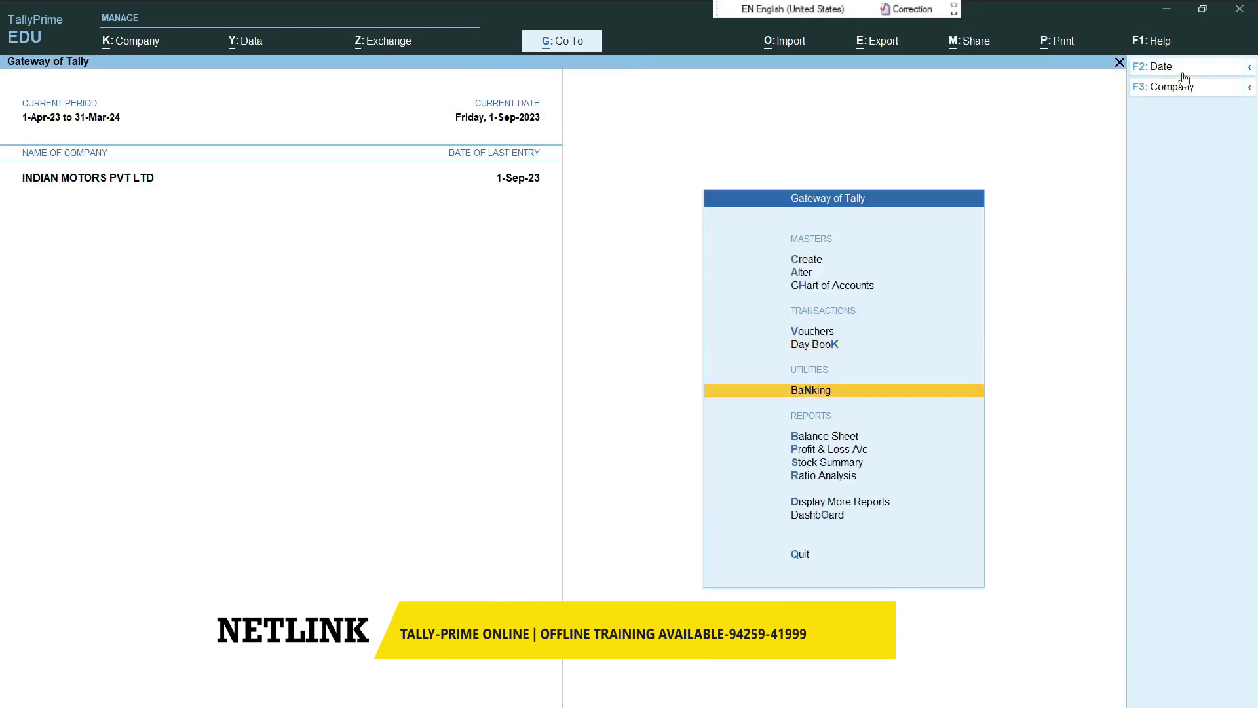
key("Return")
- Open the cheque register filtered to Available cheques
key("Down")
key("Return")
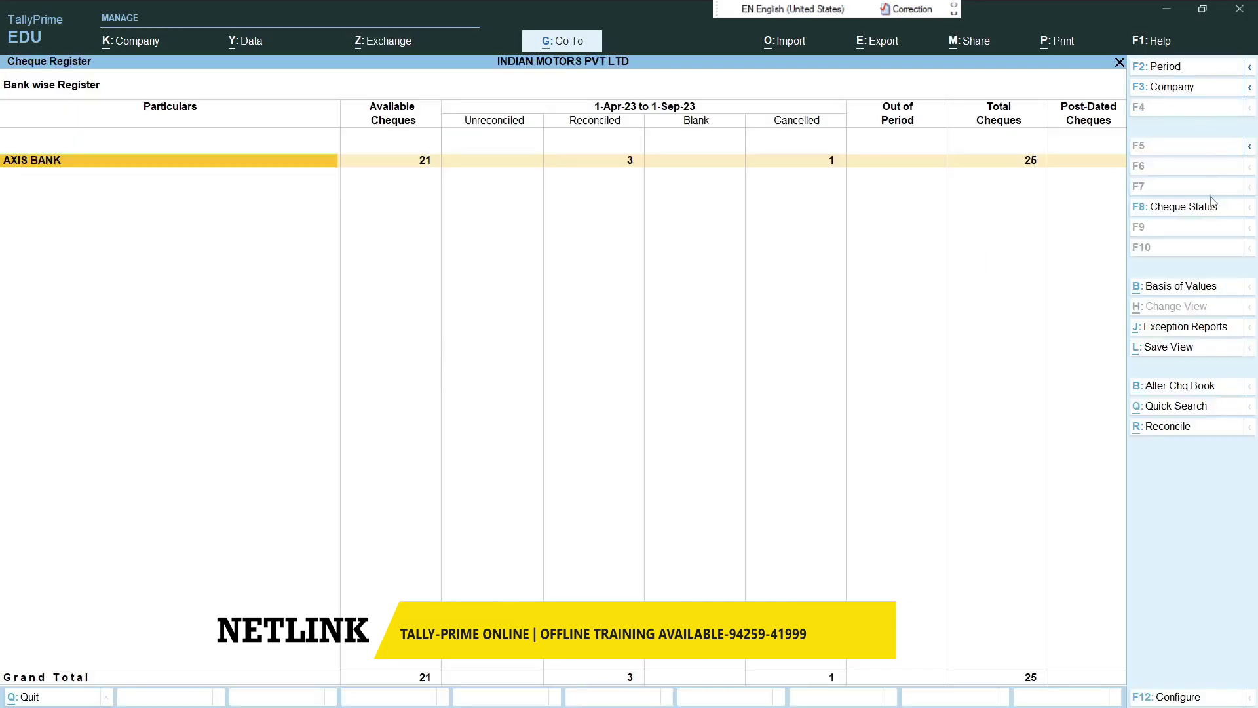
left_click(1183, 207)
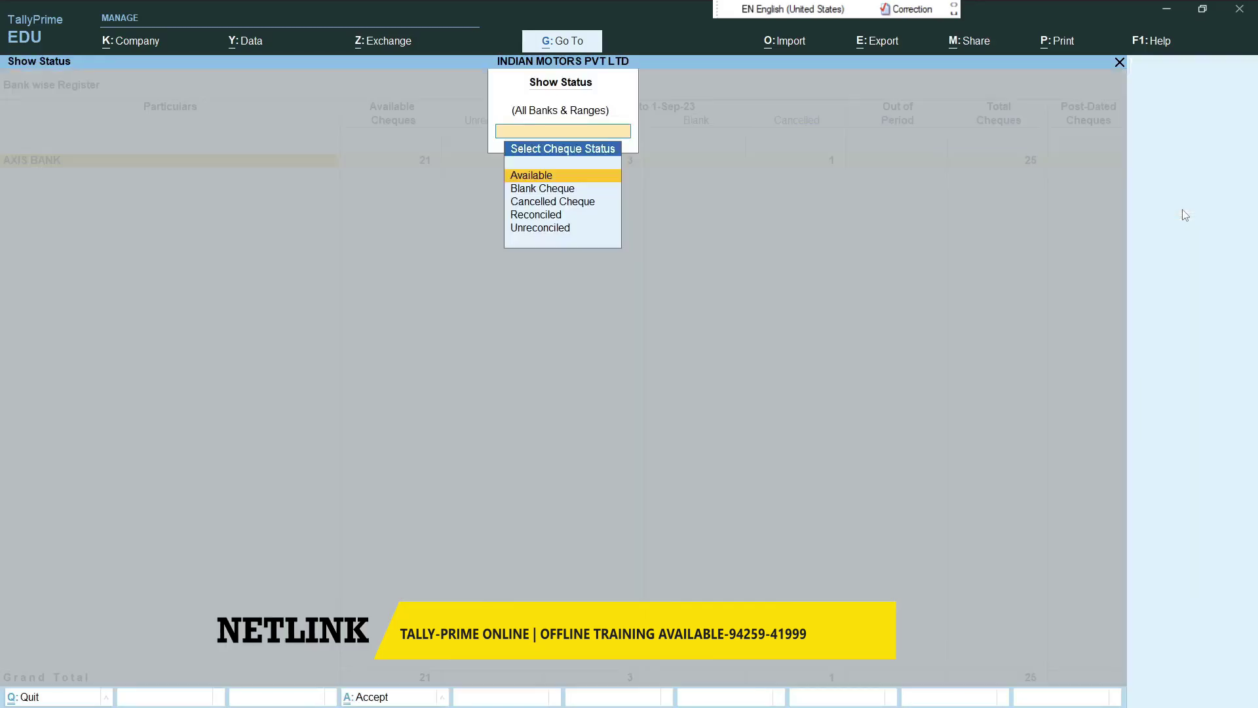
key("Return")
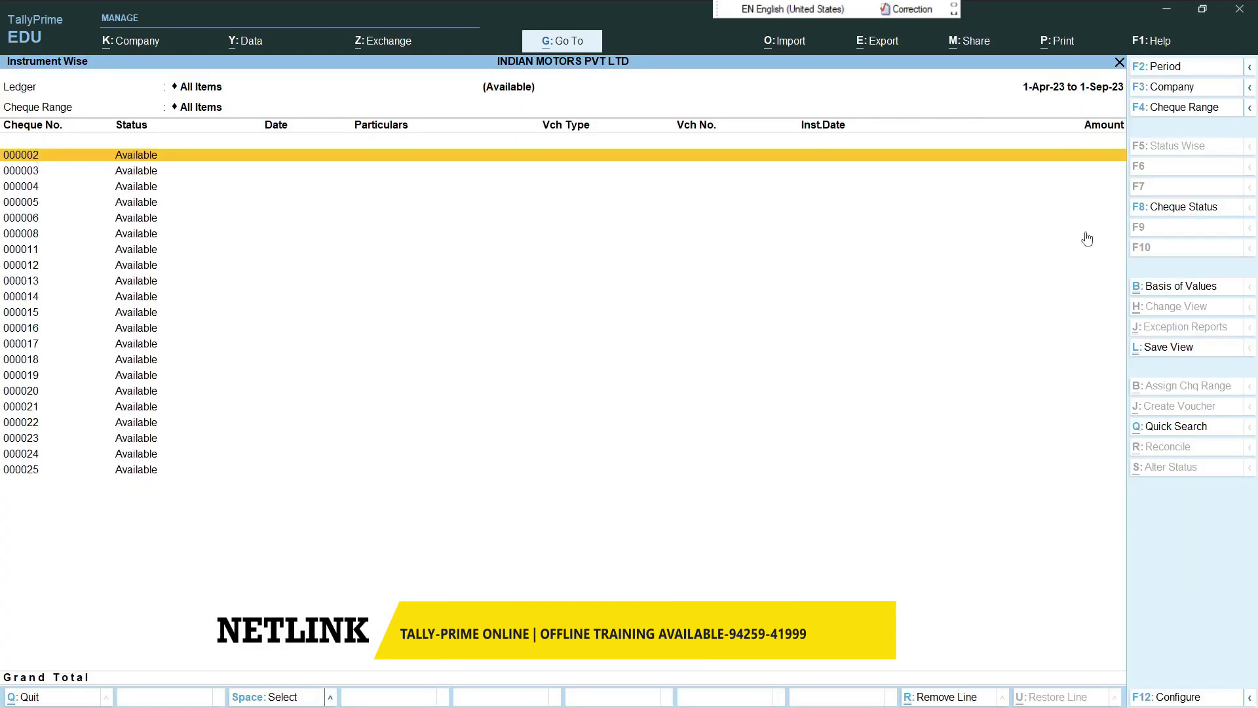
- Change the status filter to Blank Cheque, then to Cancelled Cheque
left_click(1159, 211)
key("Down")
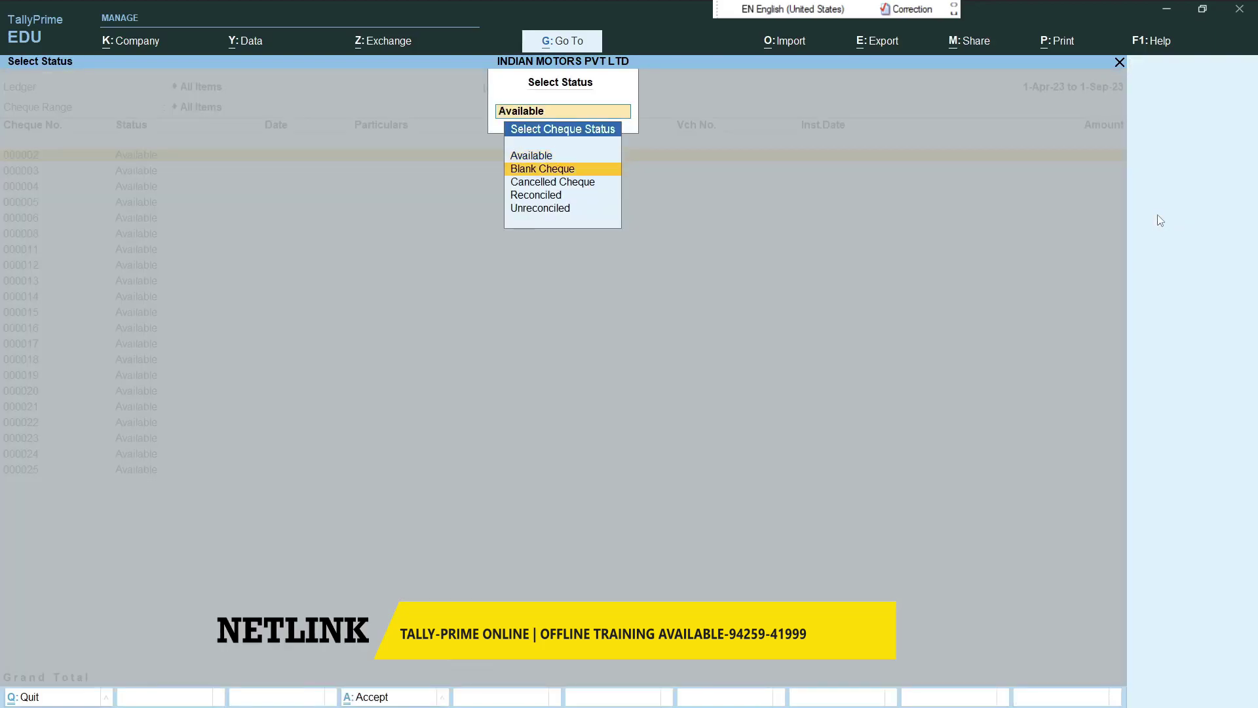
key("Return")
left_click(1191, 213)
key("Down")
key("Return")
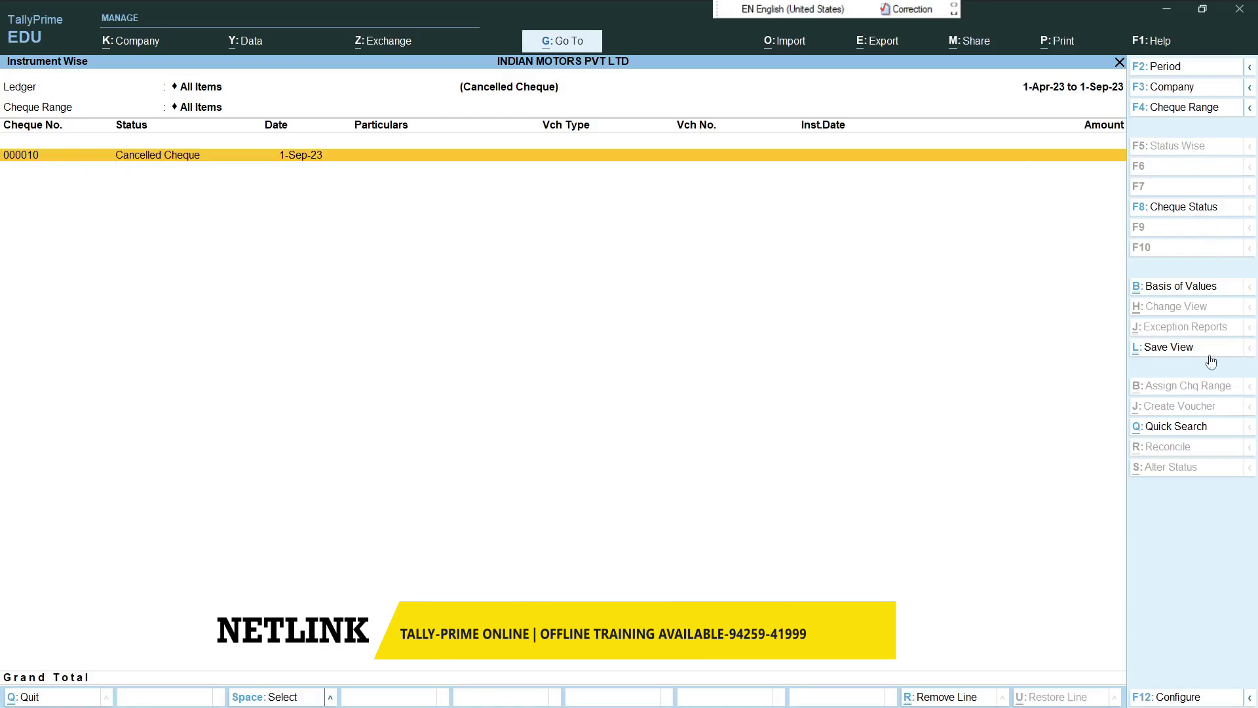
- Quick-search cheque number 000001 to show its reconciled 20,000.00 payment of 1-May-23
left_click(1183, 429)
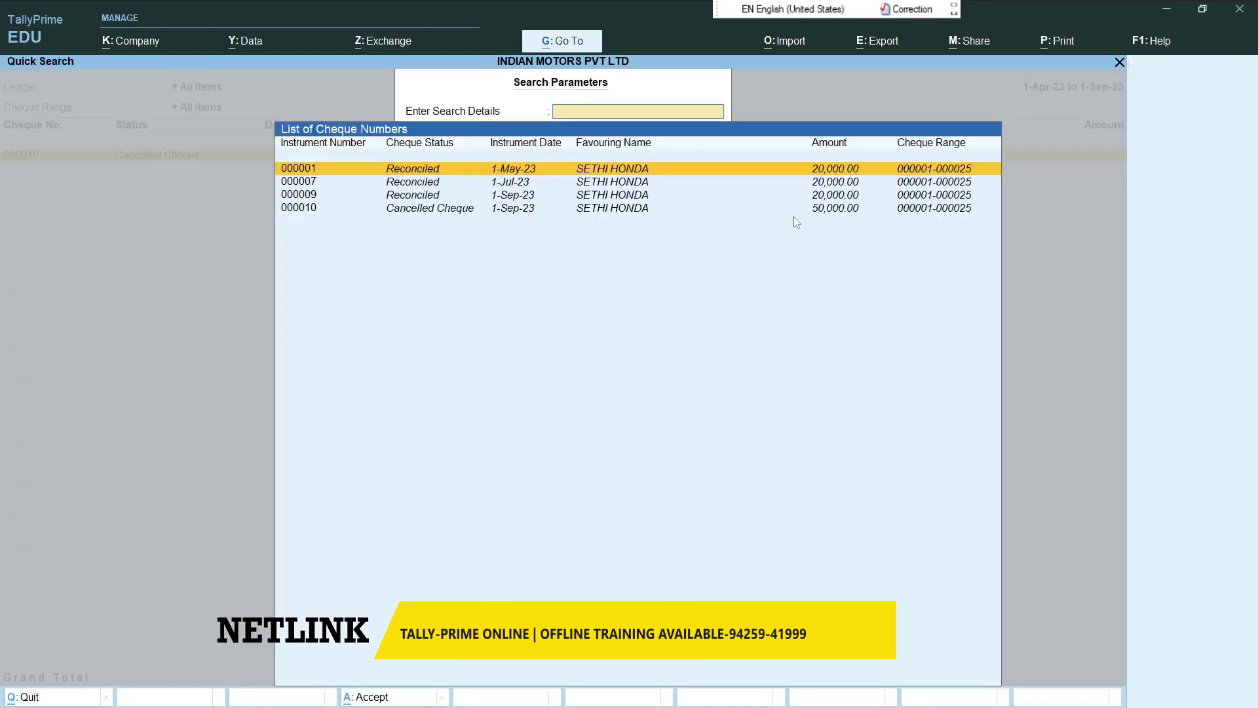
type("0000")
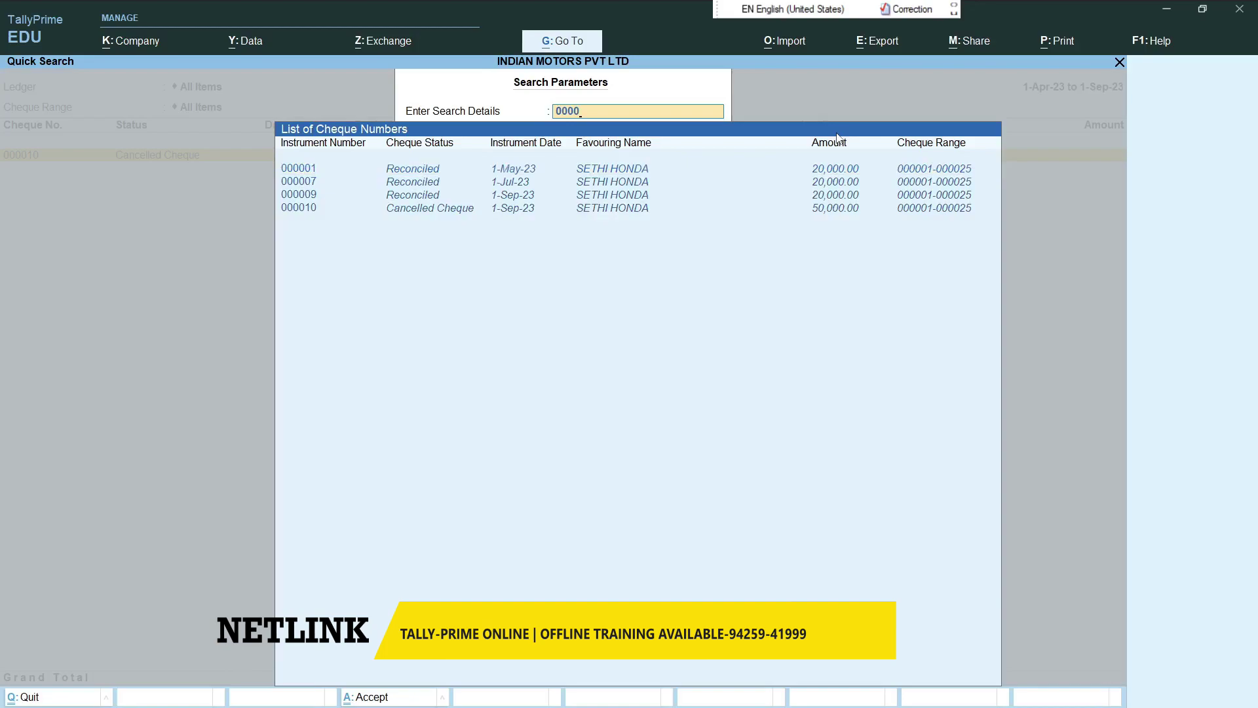
key("Return")
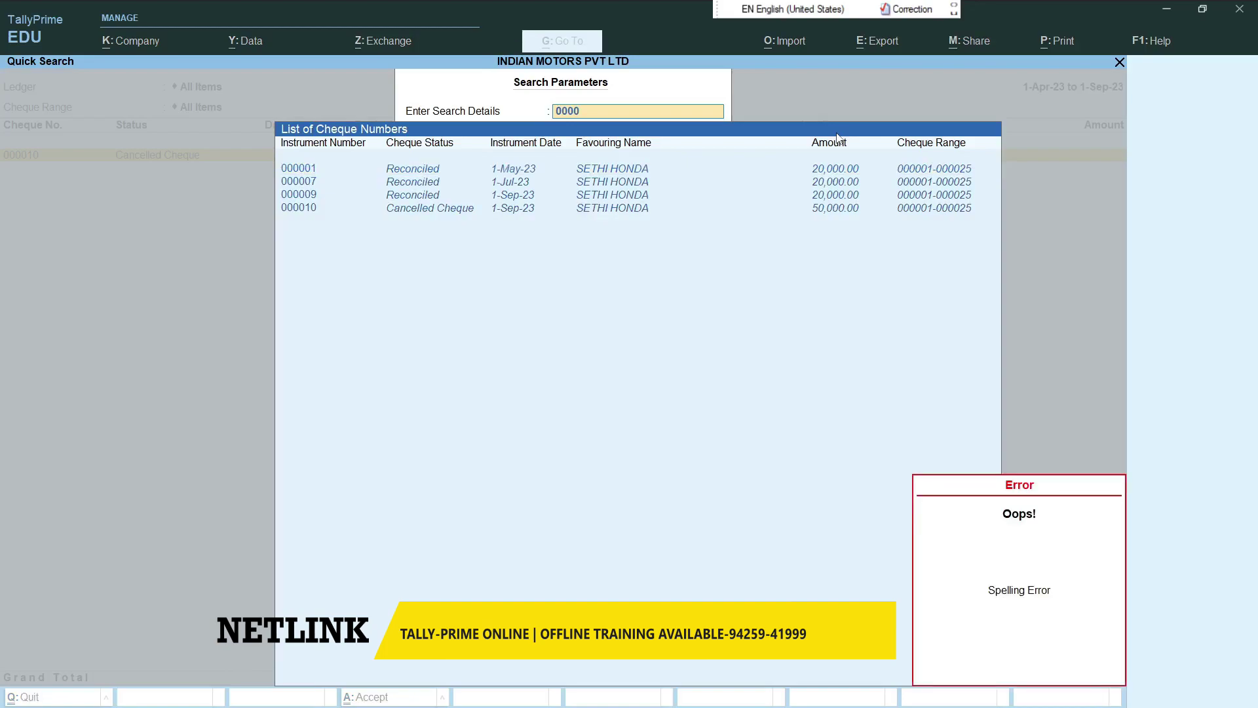
type("01")
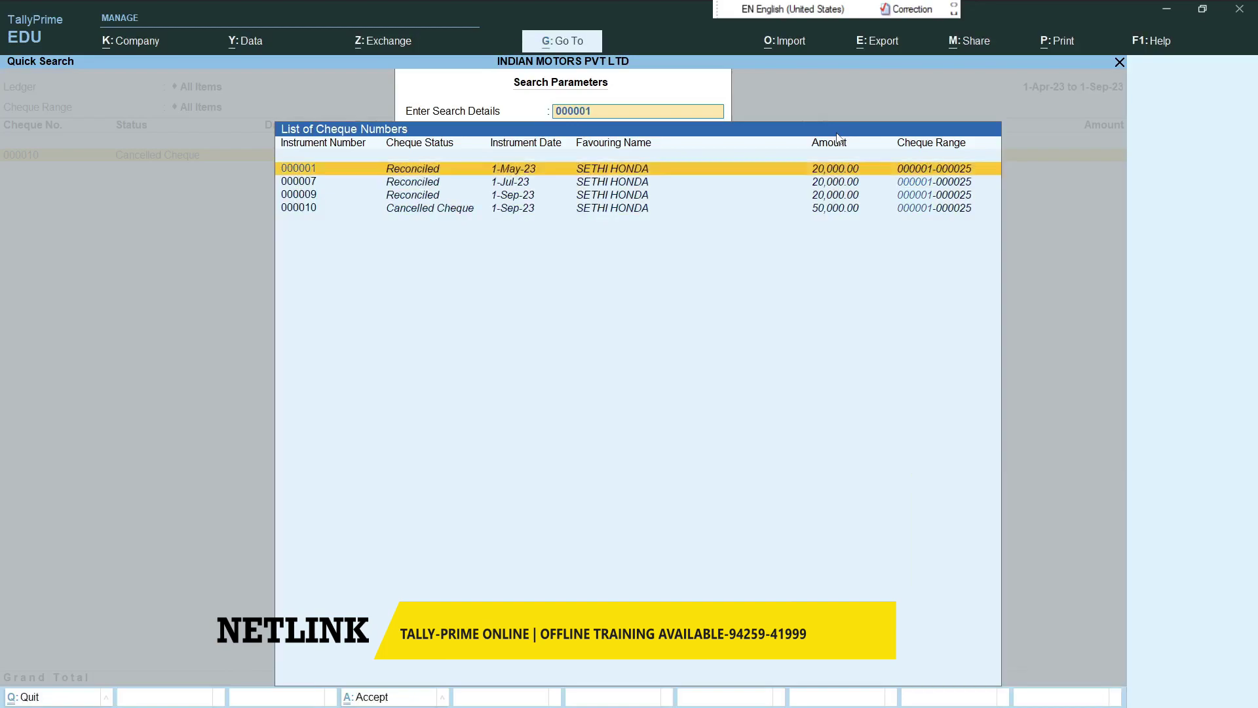
key("Return")
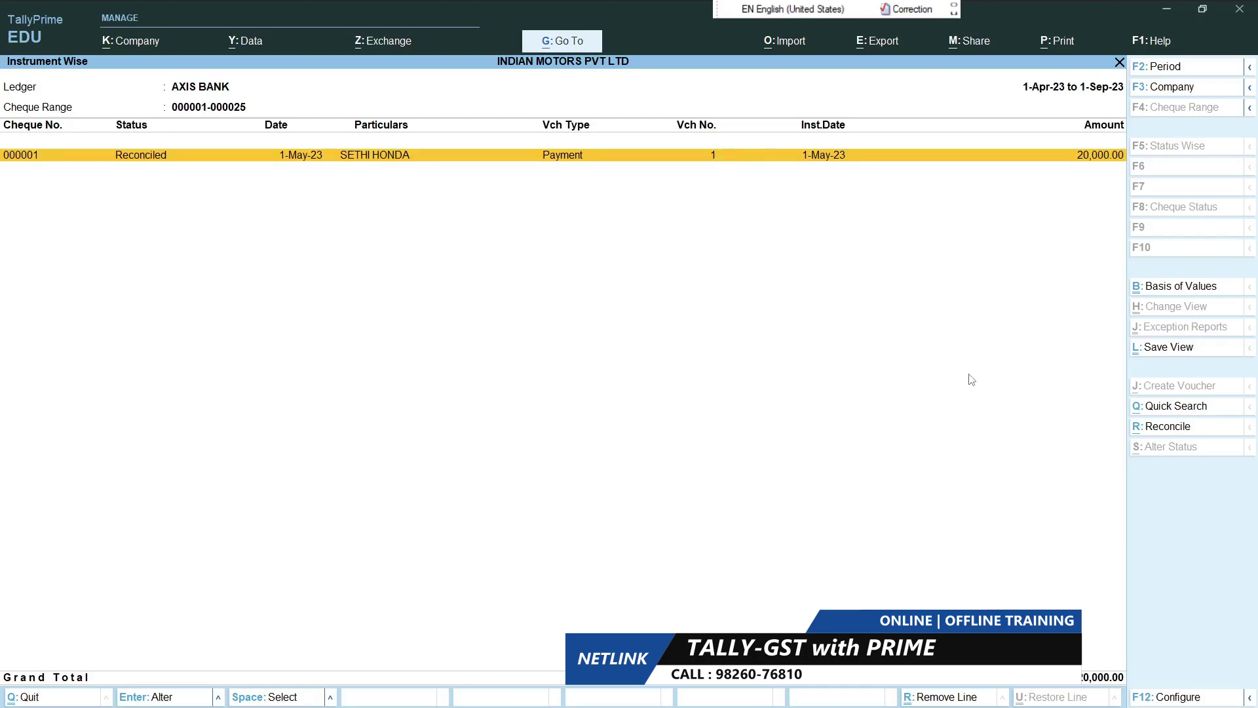
- Back out of the cheque reports, briefly revisit Banking, and return to the Gateway of Tally
key("Escape")
key("Escape")
key("Escape")
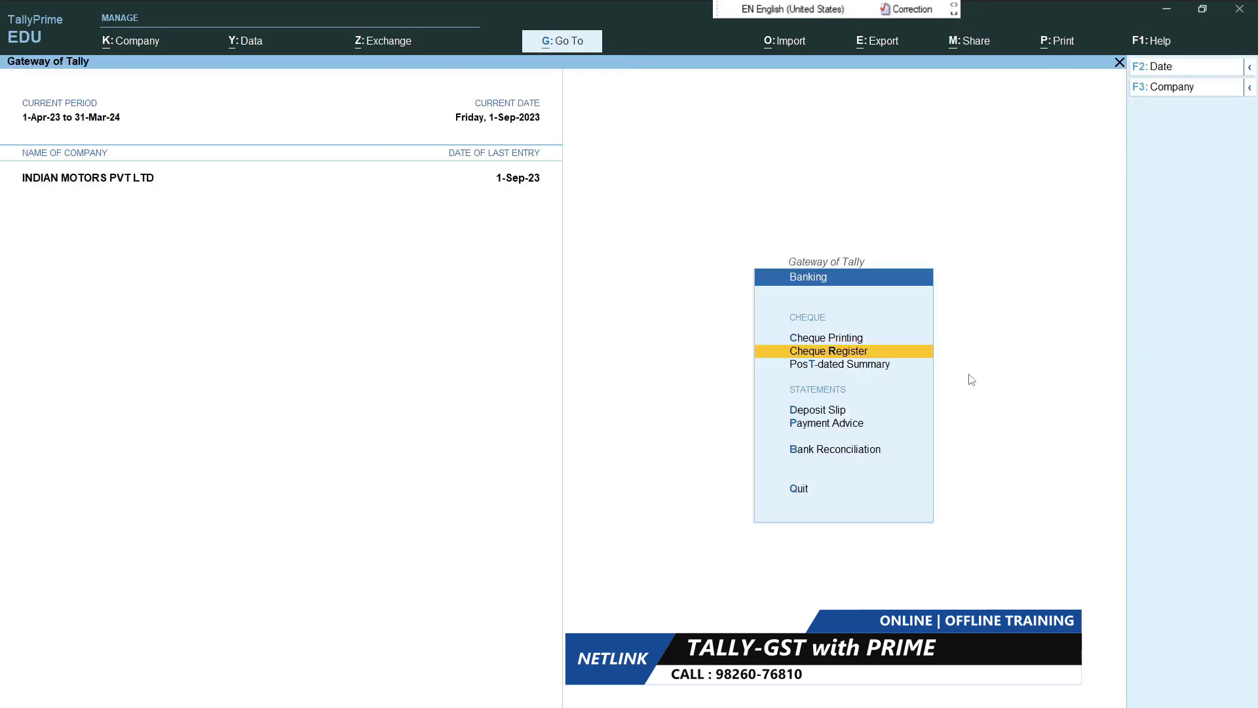
key("Escape")
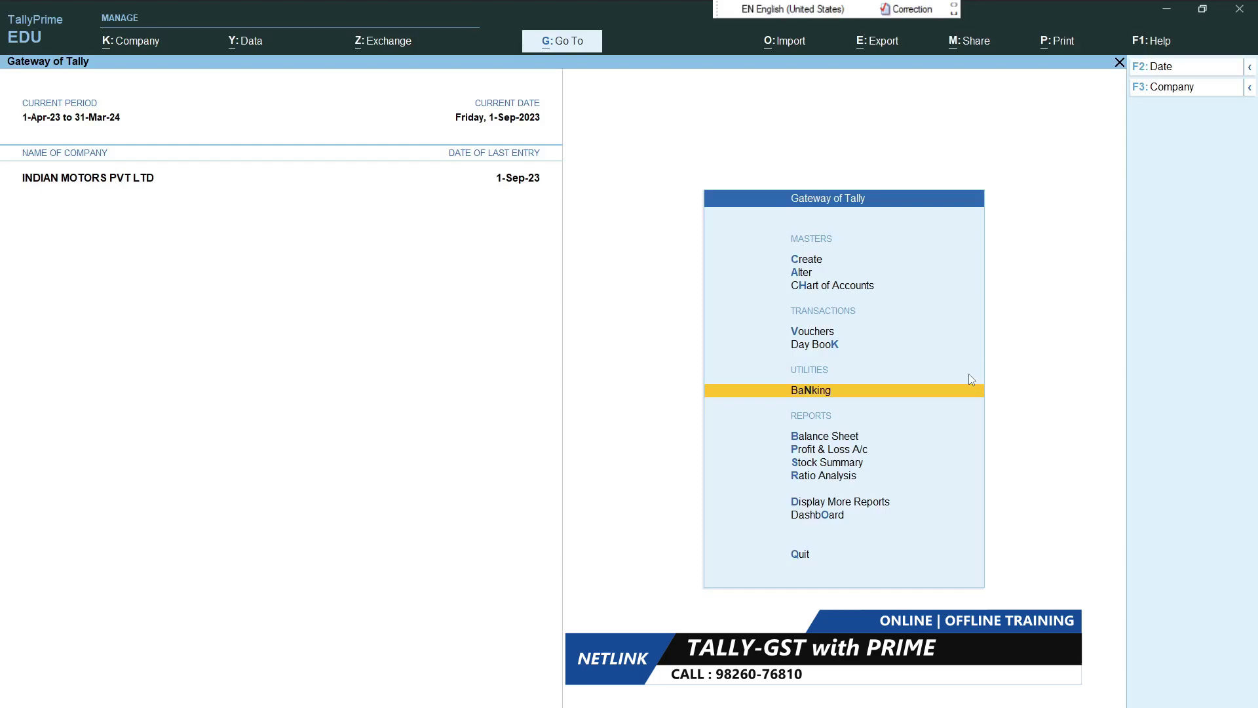
key("Return")
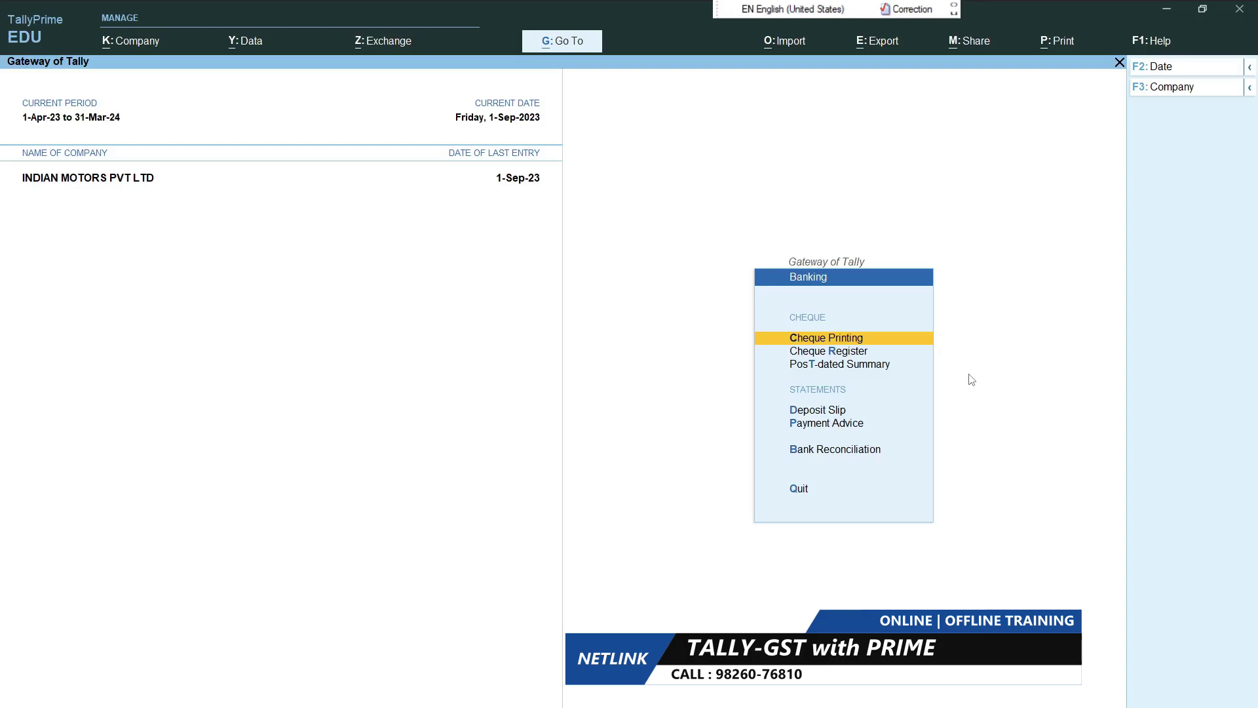
key("Down")
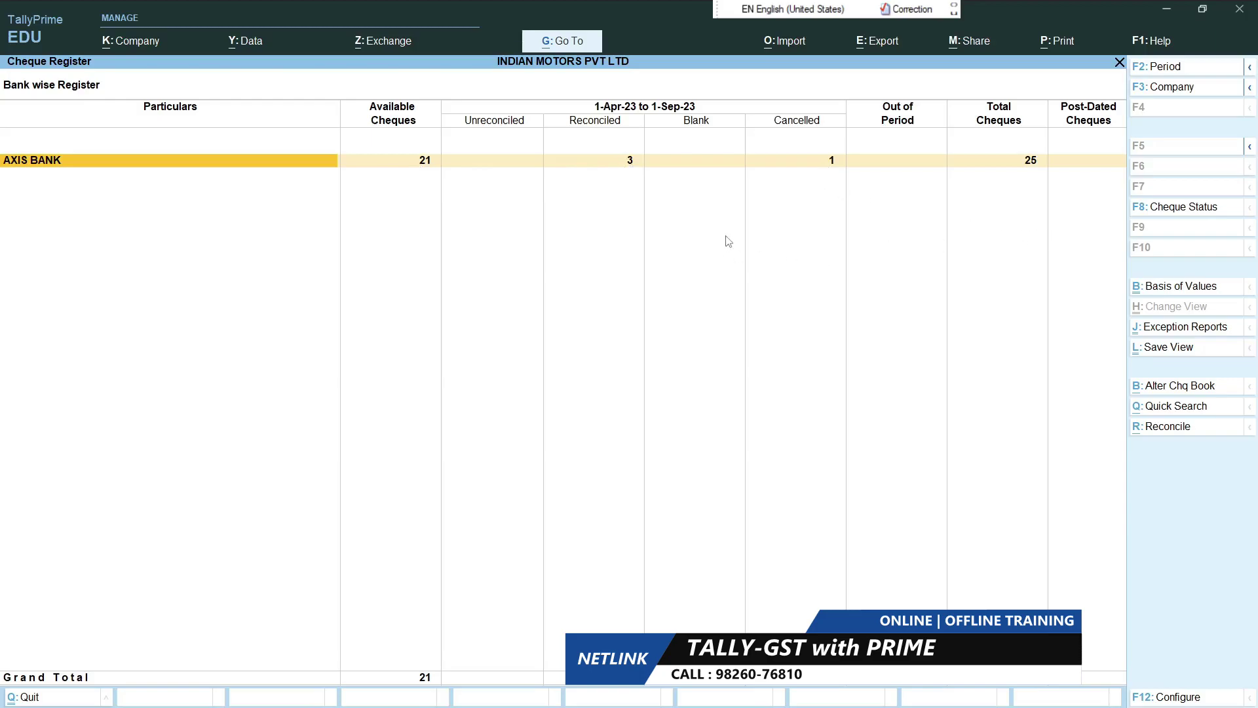
key("Escape")
key("Escape")
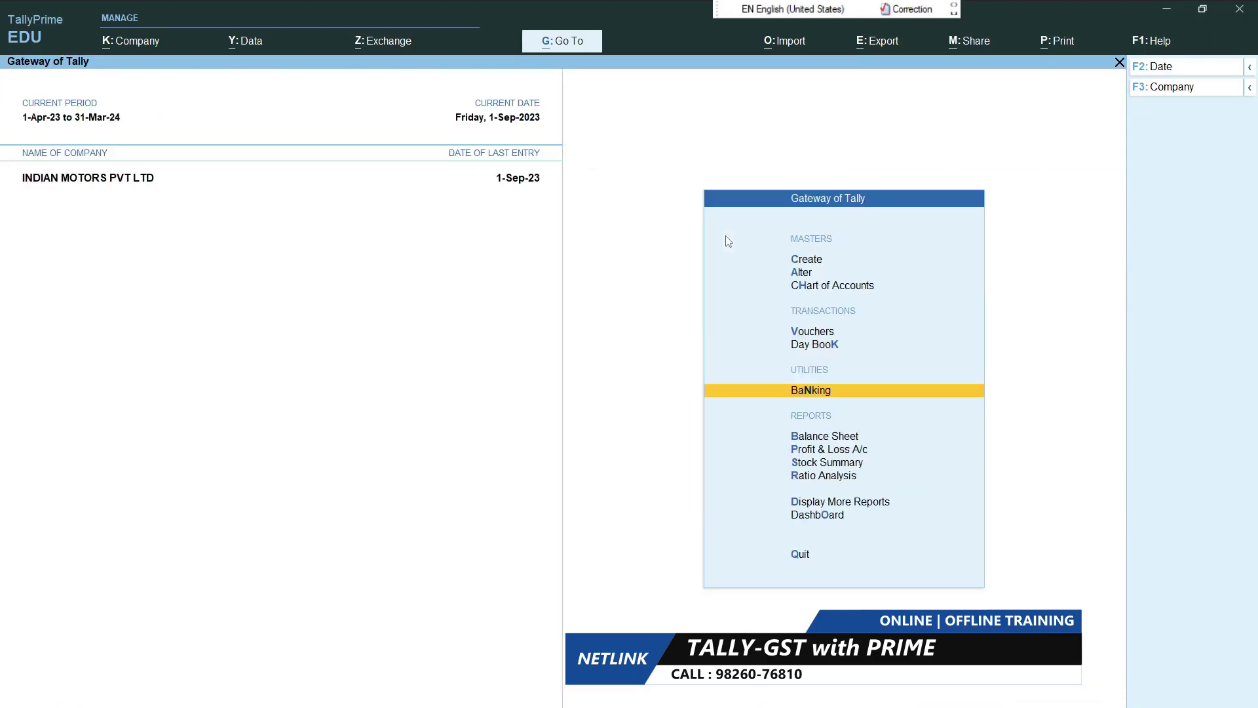